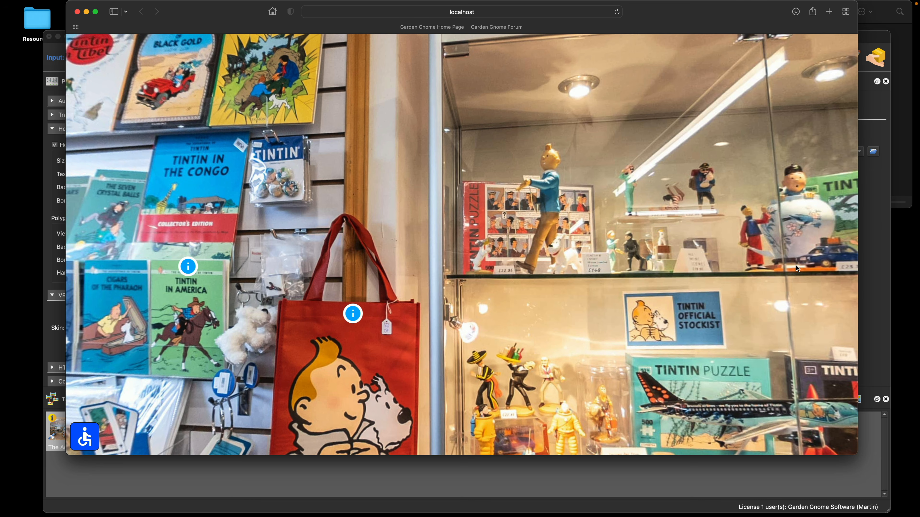
- Tour the shop panorama from the Tintin display to the Beach Huts & Soft Toys room and back
left_click(803, 256)
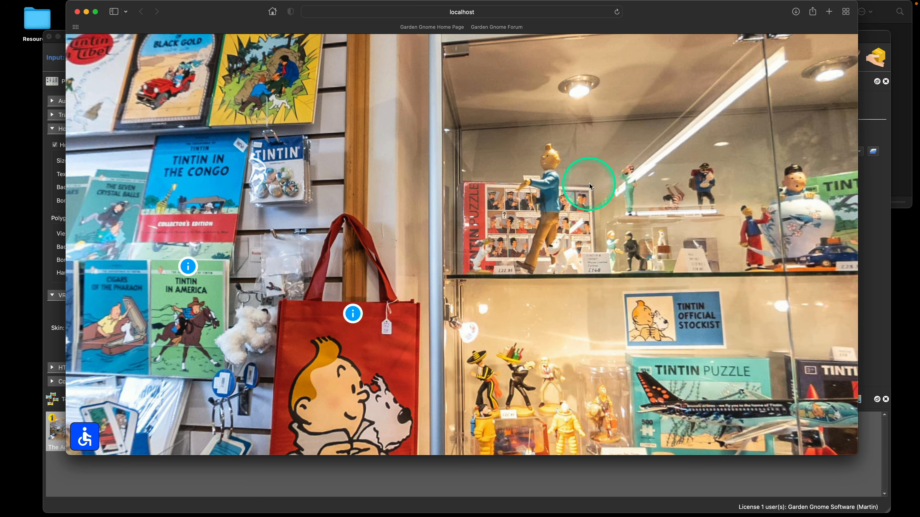
left_click_drag(591, 183, 670, 179)
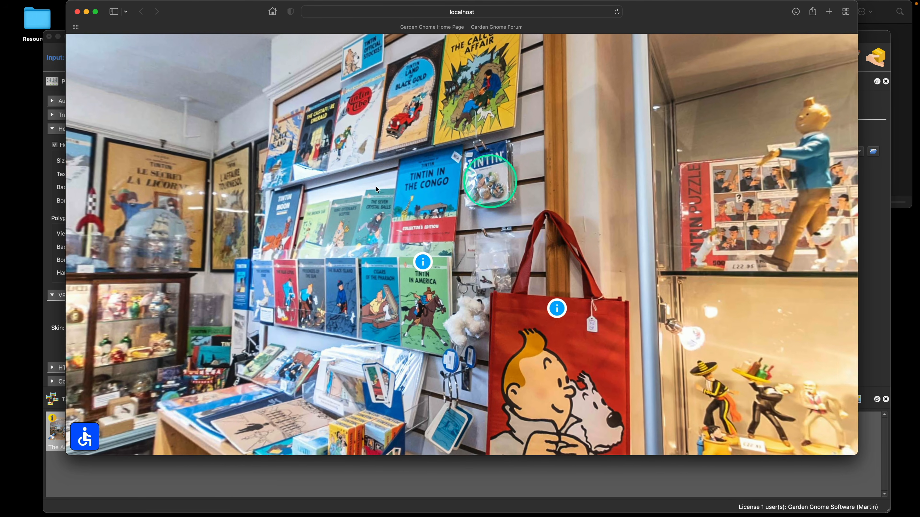
left_click_drag(376, 187, 598, 190)
left_click_drag(304, 211, 530, 213)
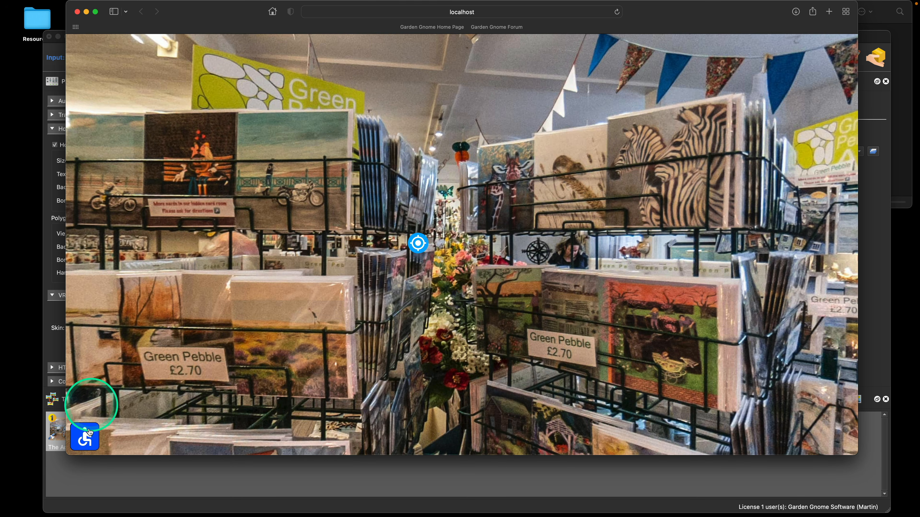
left_click(417, 242)
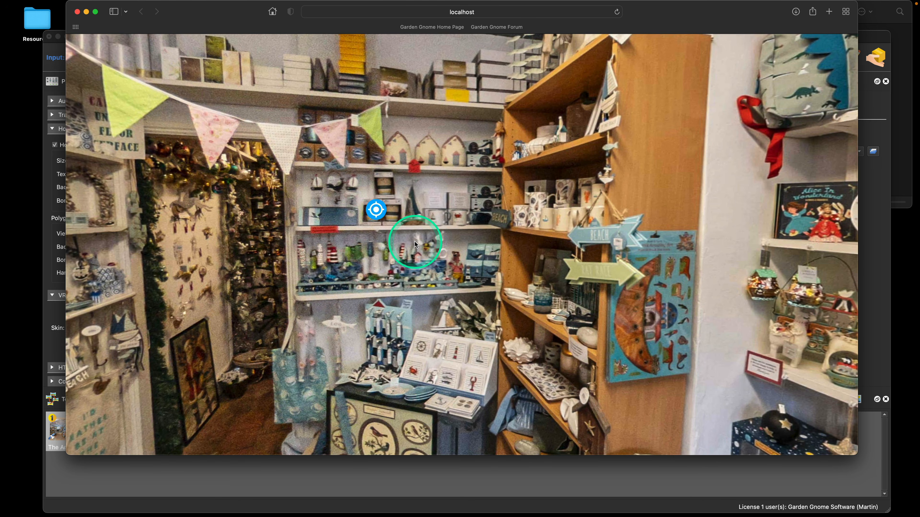
left_click_drag(238, 304, 470, 314)
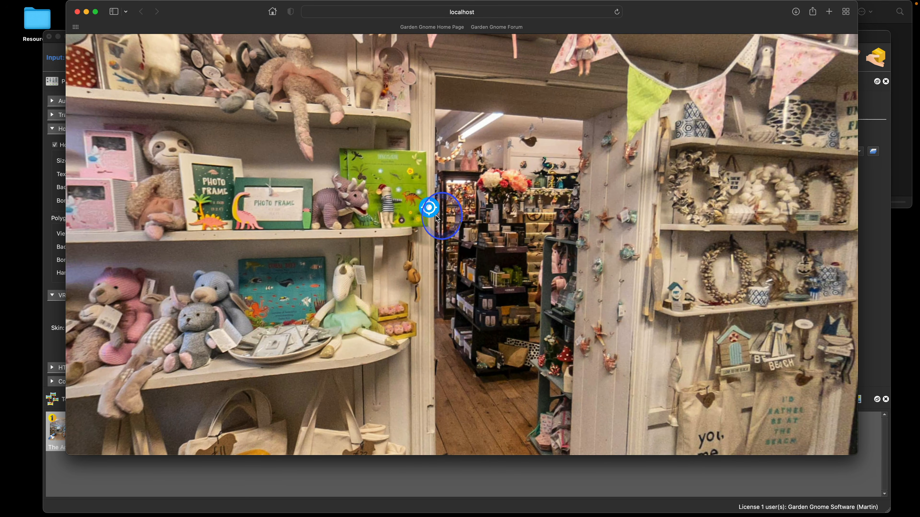
left_click(433, 210)
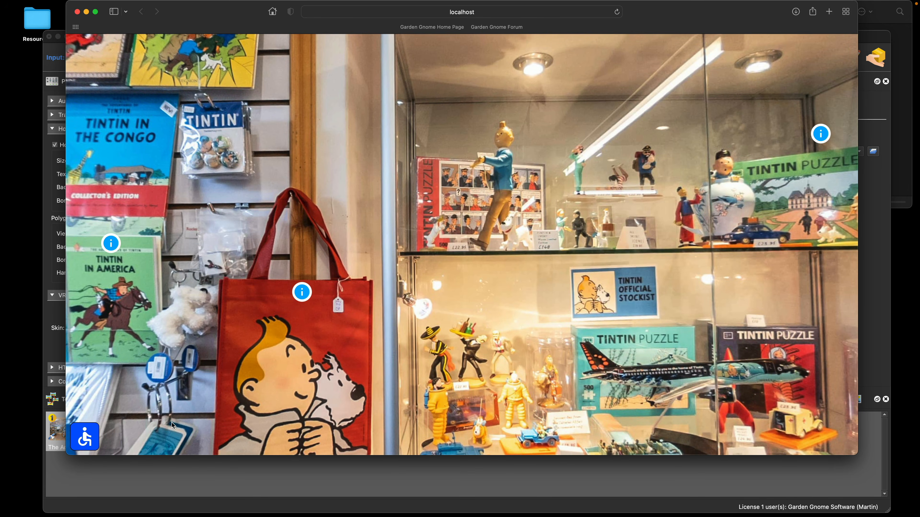
- Show the Tintin room's accessibility information, read it to the end while viewing the staircase, and toggle it off and on again
left_click(94, 430)
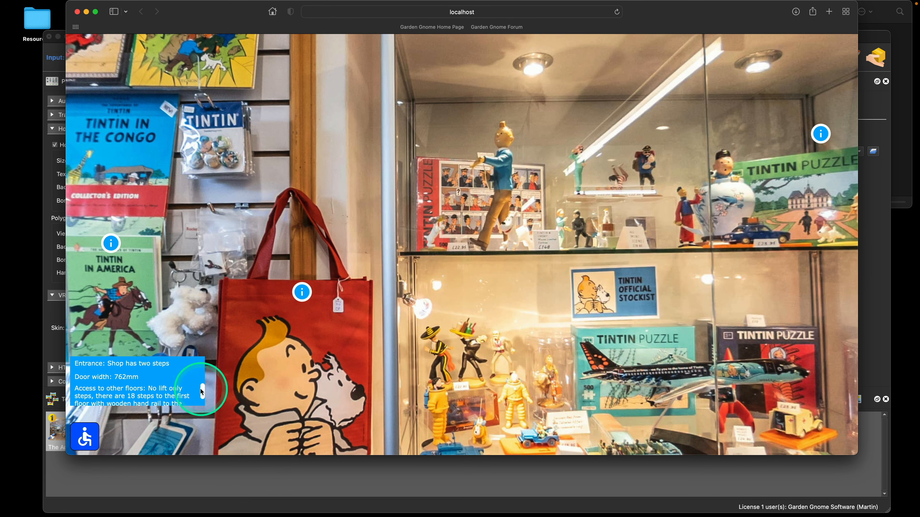
left_click_drag(202, 393, 202, 392)
left_click_drag(203, 391, 202, 392)
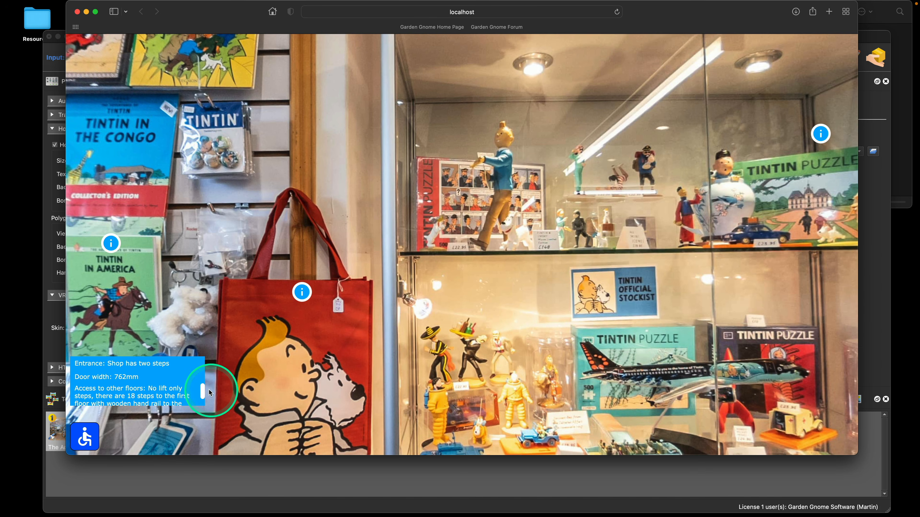
left_click_drag(203, 390, 202, 399)
left_click_drag(514, 348, 231, 380)
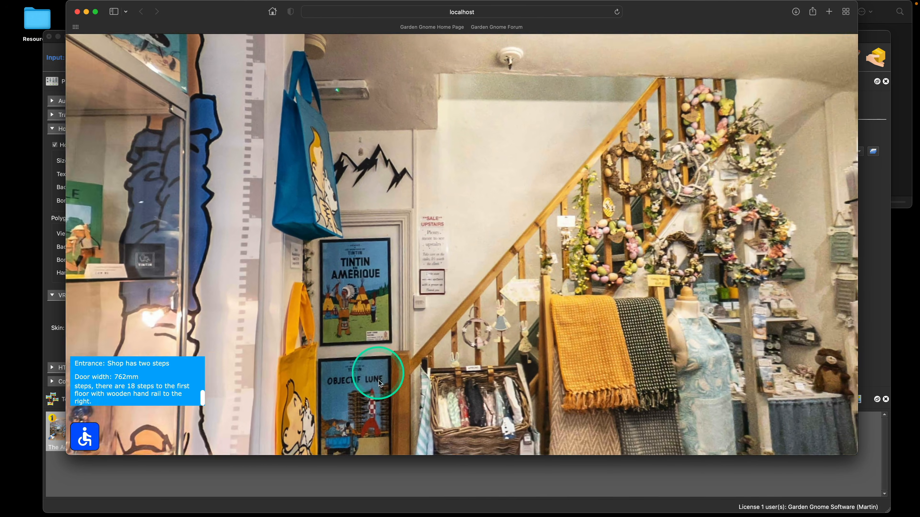
left_click_drag(498, 275, 344, 256)
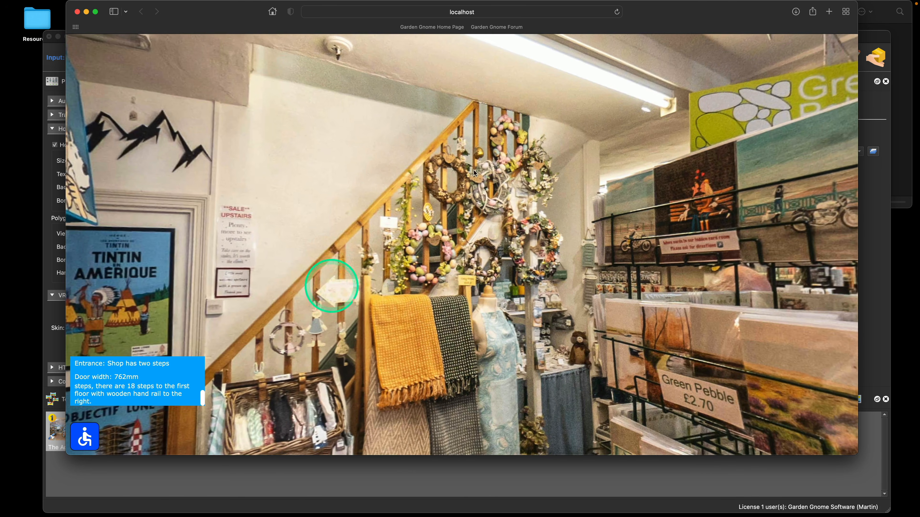
left_click(90, 435)
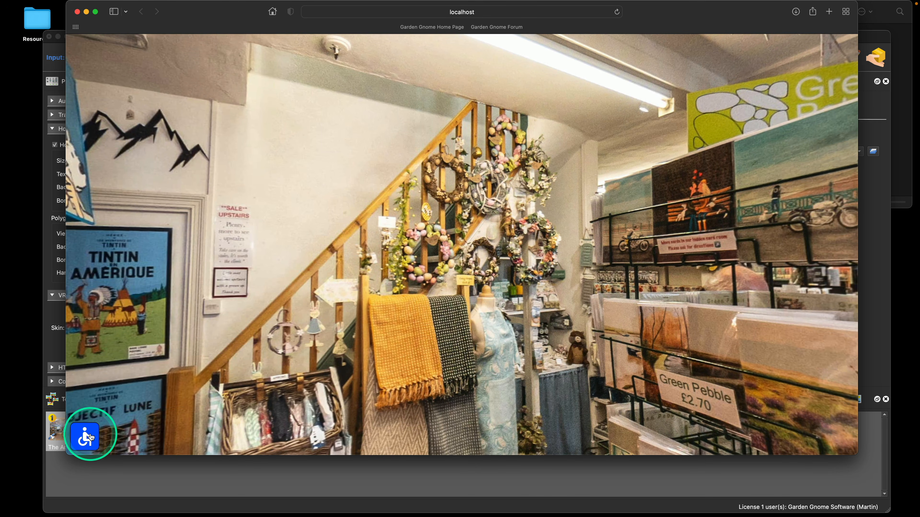
left_click(90, 434)
- Go through Beach Huts & Soft Toys to the Christmas decorations room and check its accessibility information
left_click(543, 308)
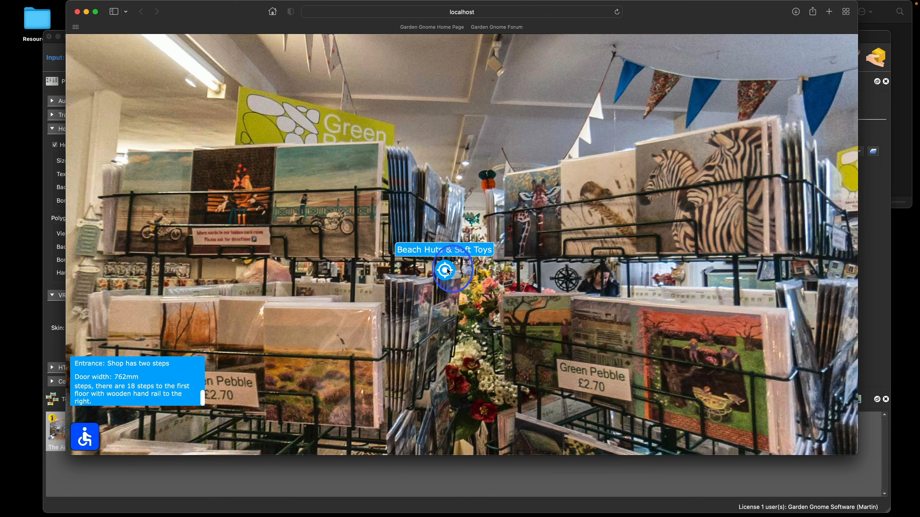
left_click(448, 270)
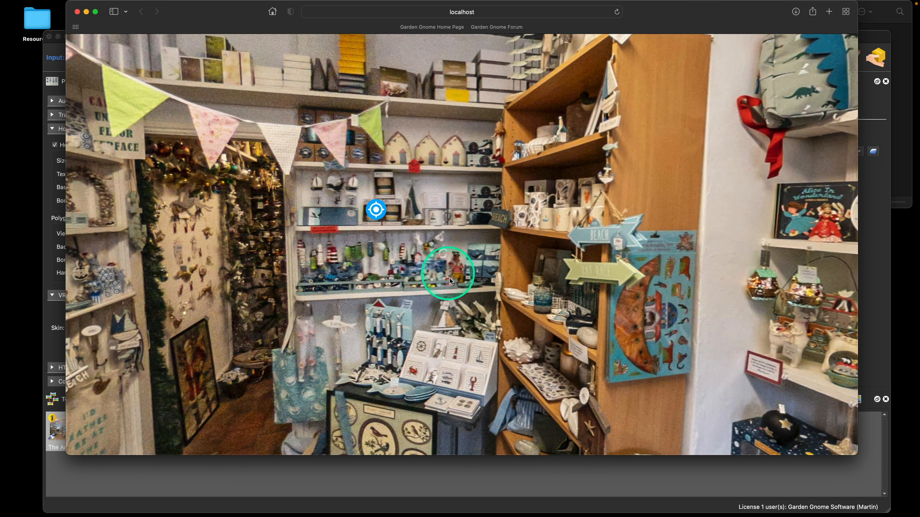
left_click_drag(278, 296, 481, 273)
left_click(502, 246)
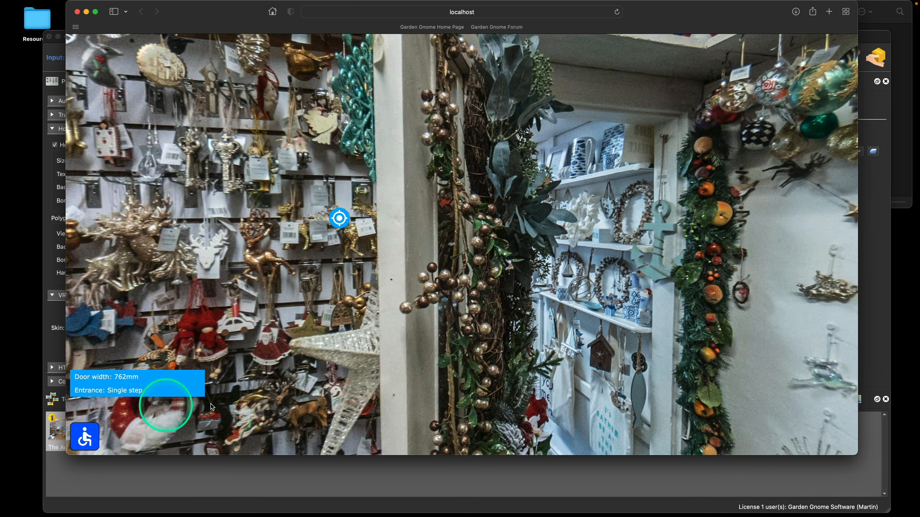
left_click_drag(438, 401, 470, 363)
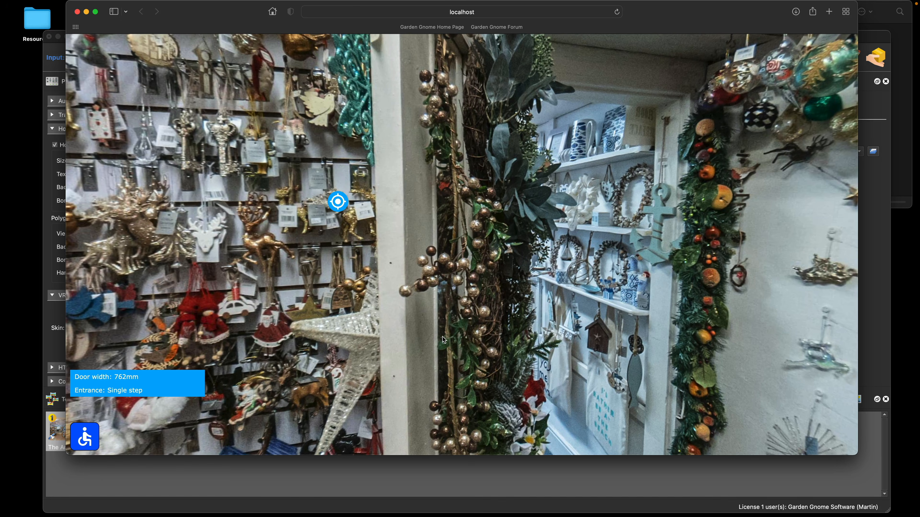
- Hide the accessibility information and return through the soft toys room to the Tintin display
left_click(93, 440)
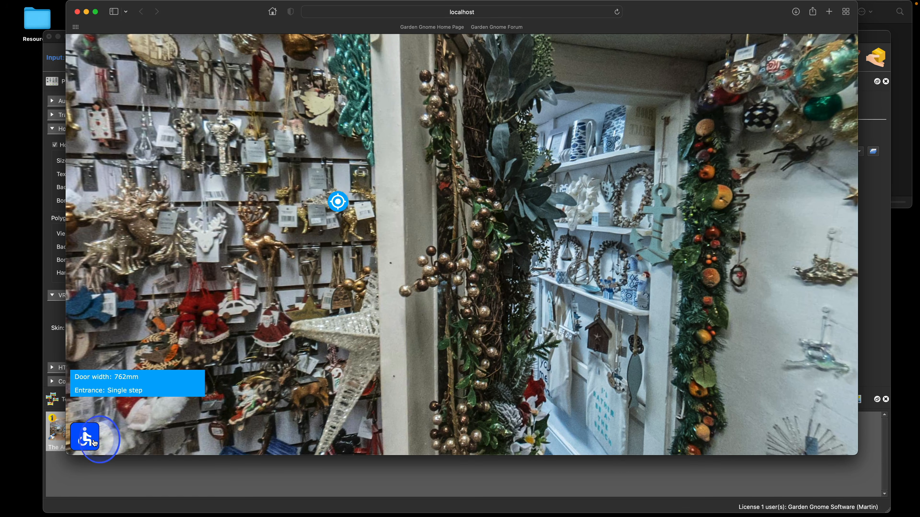
left_click(335, 205)
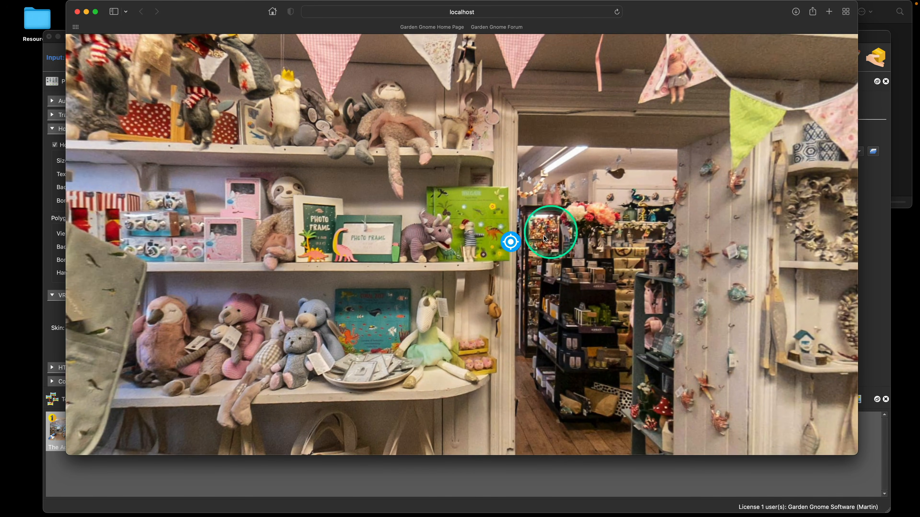
left_click(510, 240)
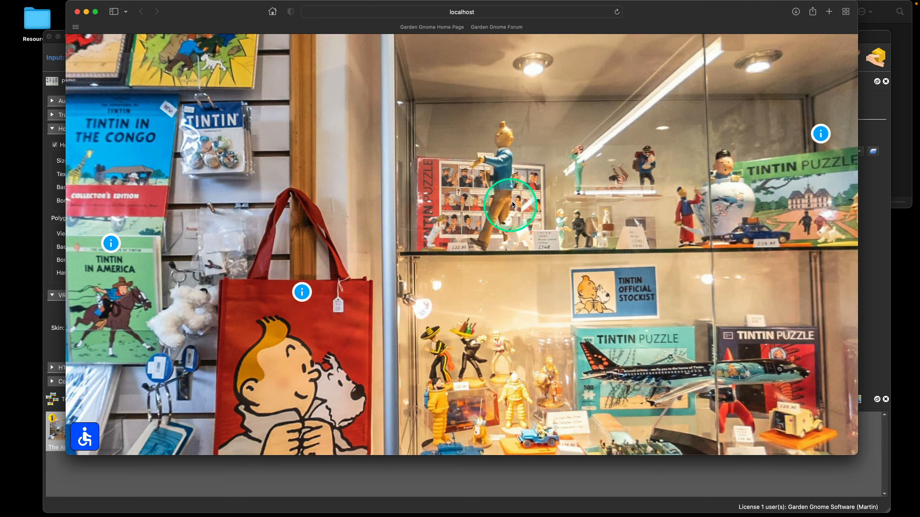
- Examine the product information for the Tintin in America book on the shelf and close it
mouse_move(511, 201)
left_mouse_down()
mouse_move(402, 226)
mouse_move(507, 196)
left_mouse_up()
left_click_drag(334, 252, 431, 221)
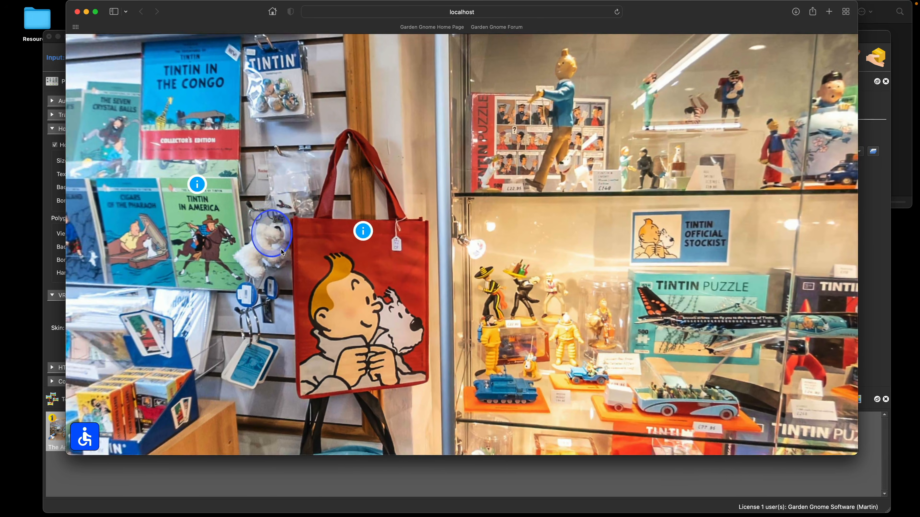
left_click_drag(259, 229, 294, 257)
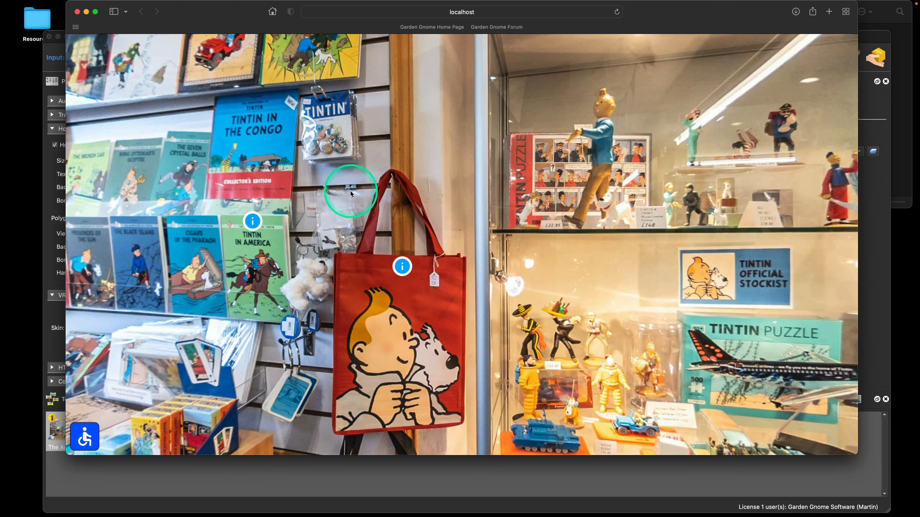
left_click_drag(349, 195, 363, 215)
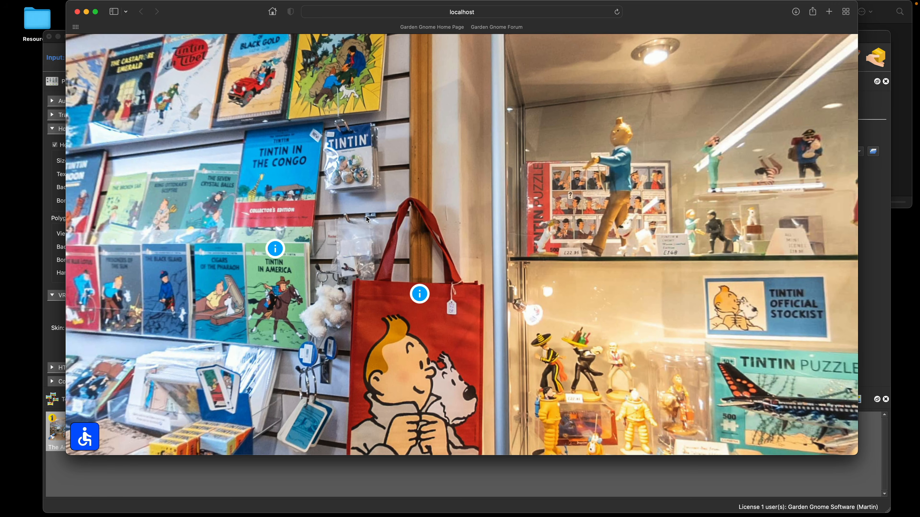
scroll(351, 236, "up", 5)
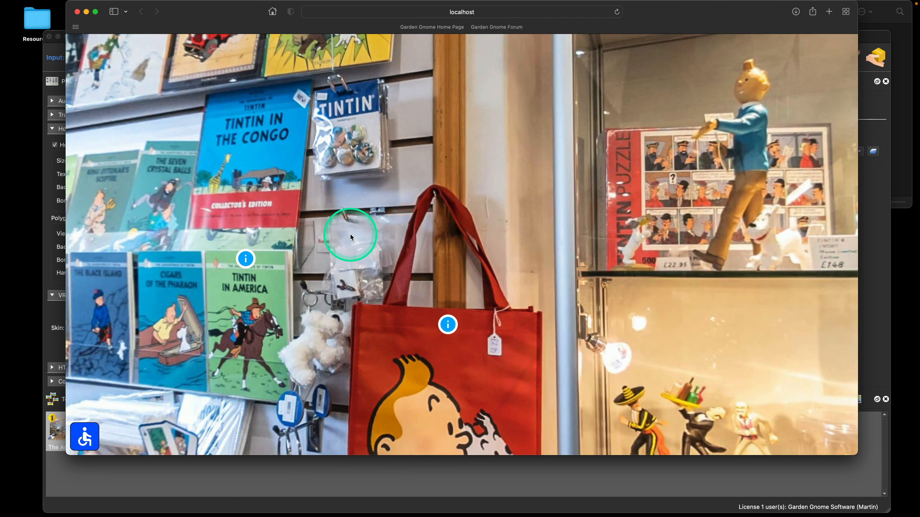
scroll(351, 238, "down", 3)
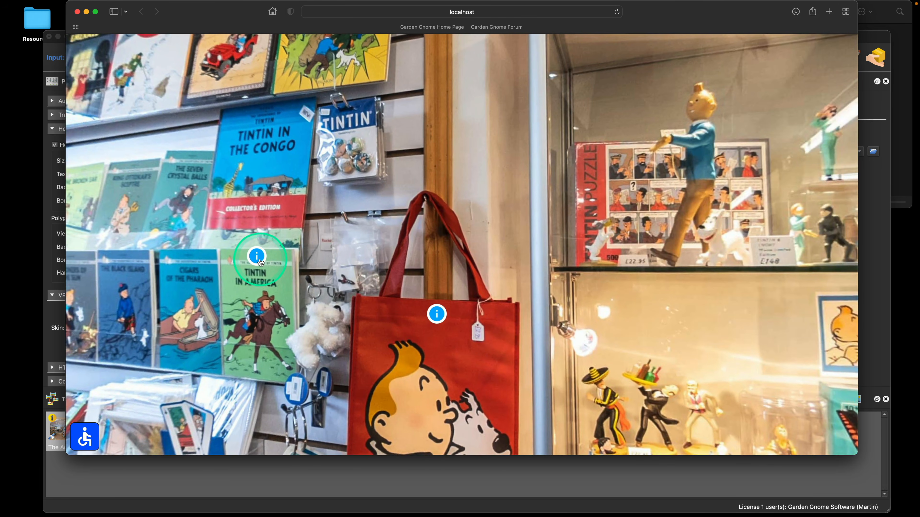
left_click(256, 256)
left_click_drag(356, 230, 373, 253)
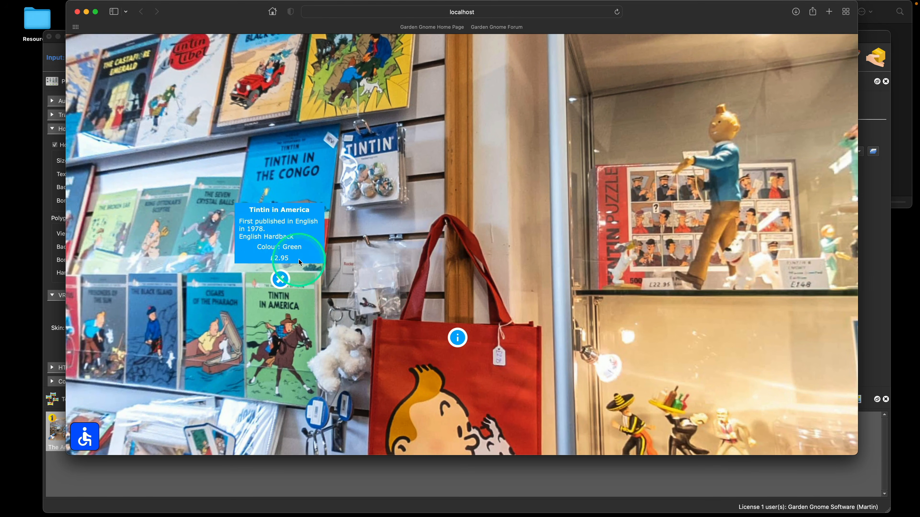
left_click(280, 279)
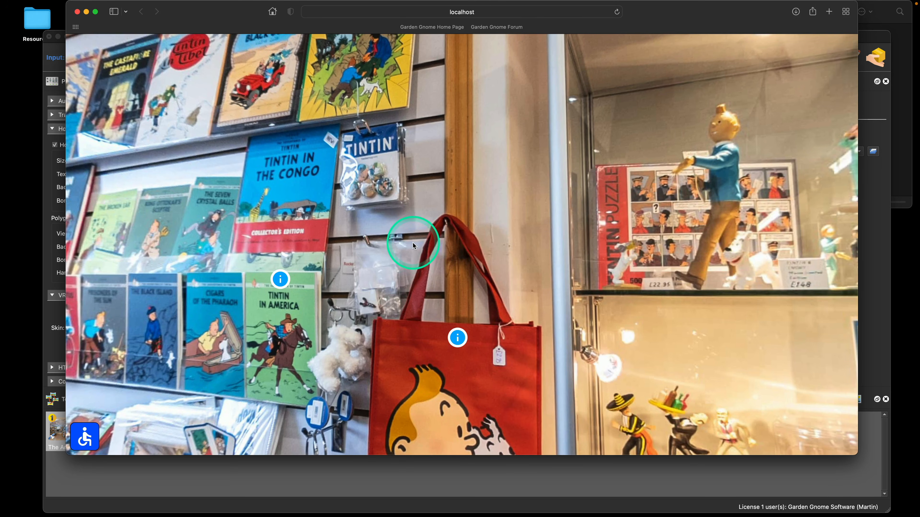
- Show the product information for The Calculus Affair and read through its description
scroll(413, 243, "down", 10)
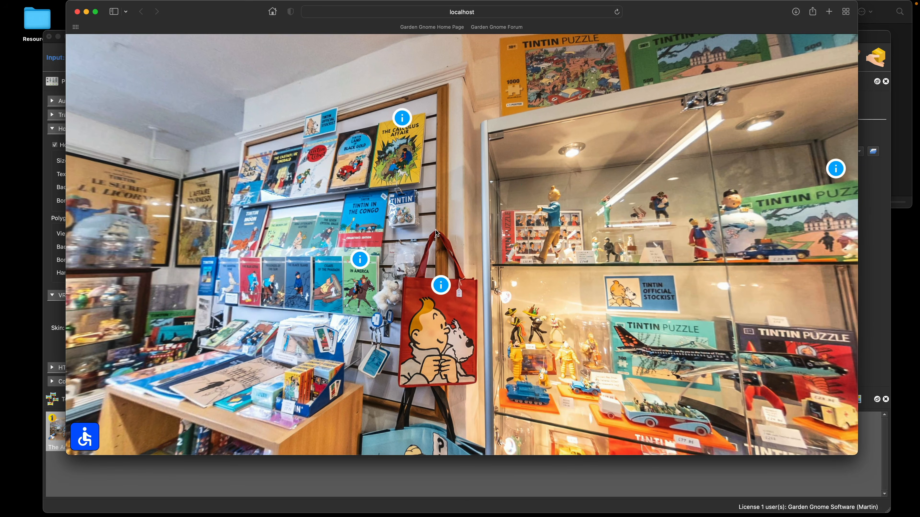
left_click(407, 127)
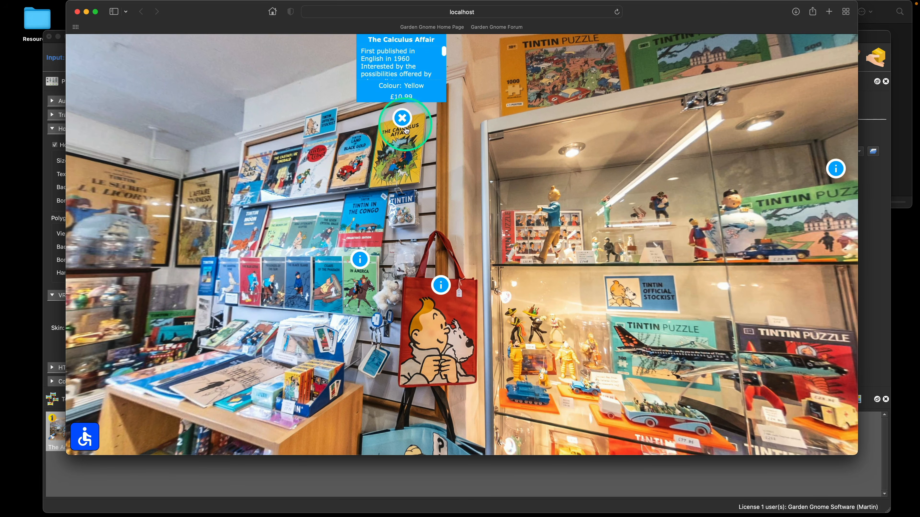
left_click_drag(502, 133, 498, 93)
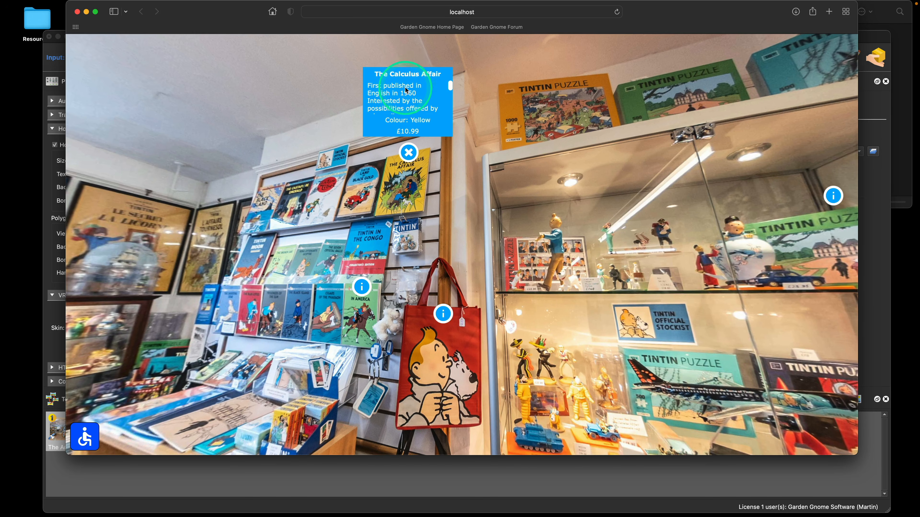
left_click_drag(451, 87, 449, 108)
left_click_drag(511, 185, 499, 169)
- View the product information for the red Tintin & Snowy bag and for the green puzzle in the glass cabinet
left_click(436, 300)
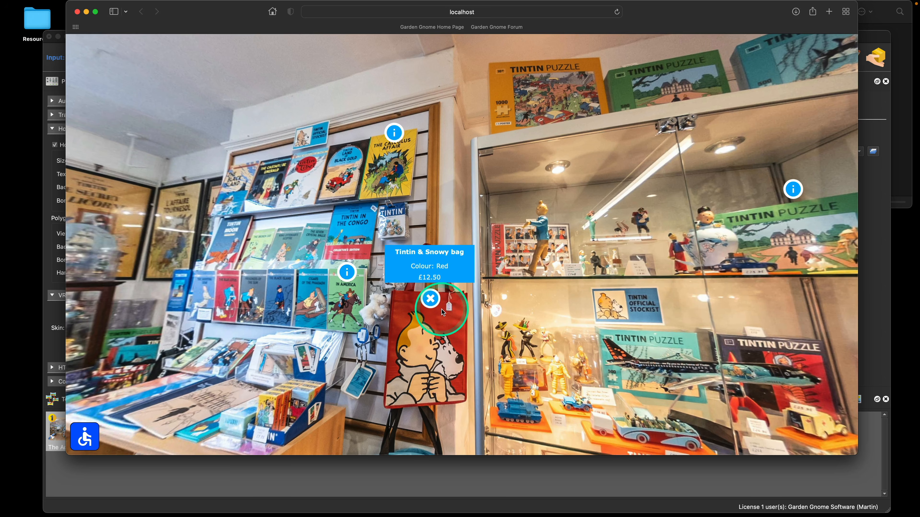
left_click_drag(641, 225, 643, 224)
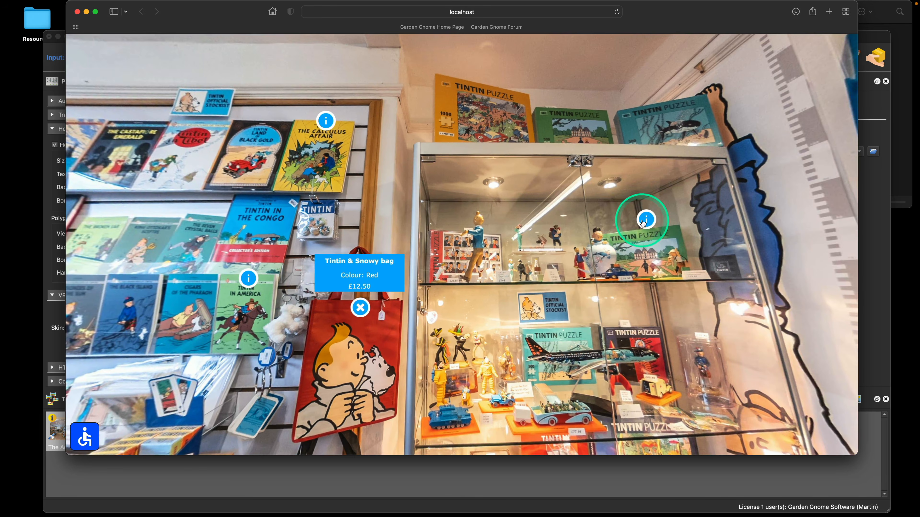
left_click(643, 223)
mouse_move(690, 160)
left_mouse_down()
mouse_move(689, 176)
mouse_move(689, 154)
mouse_move(689, 162)
left_mouse_up()
left_click_drag(497, 191, 571, 213)
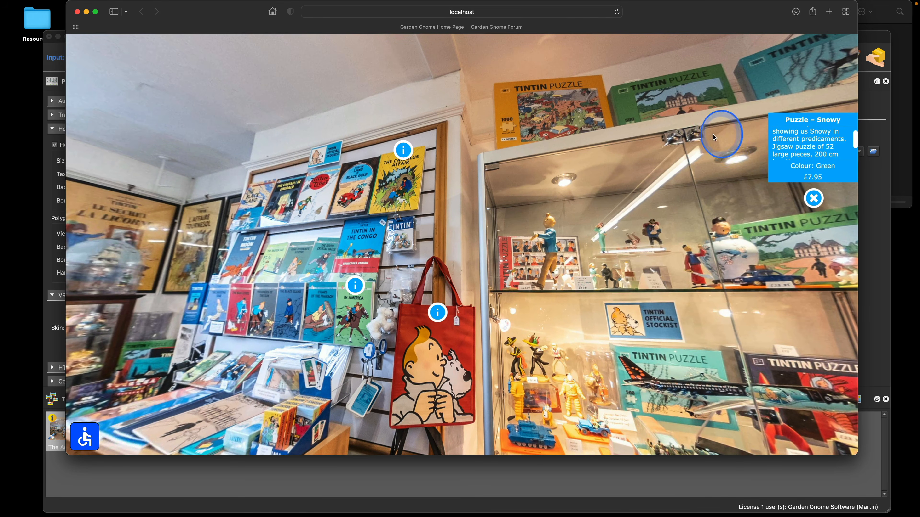
left_click_drag(714, 137, 784, 153)
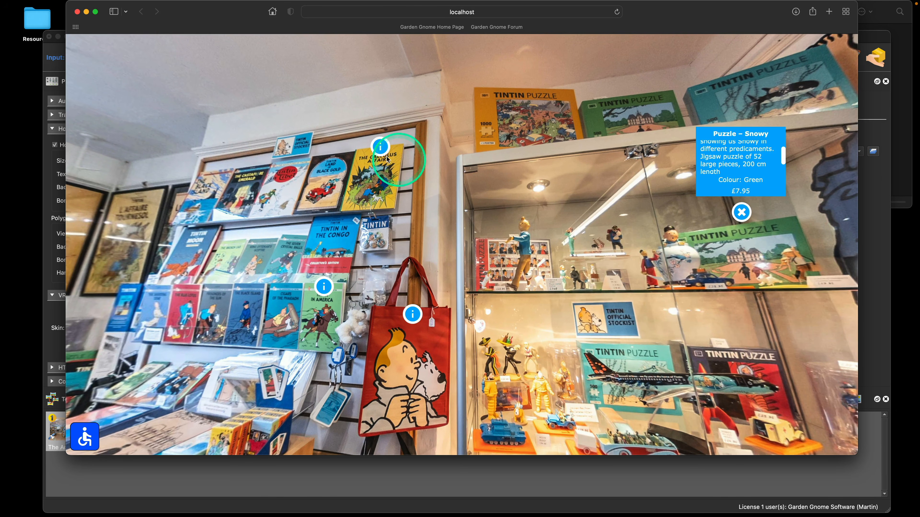
- Switch the displayed product information to The Calculus Affair and on to Tintin in America
left_click(380, 146)
left_click_drag(424, 101, 427, 62)
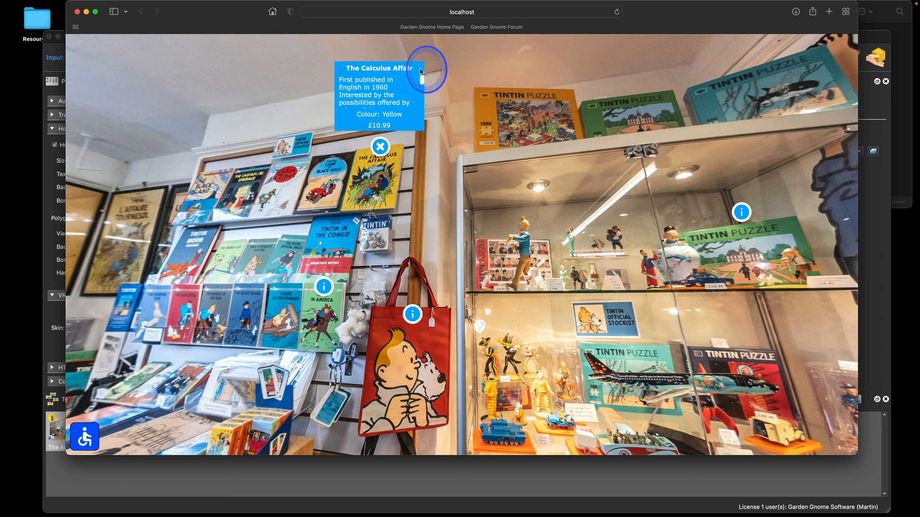
left_click_drag(487, 211, 374, 276)
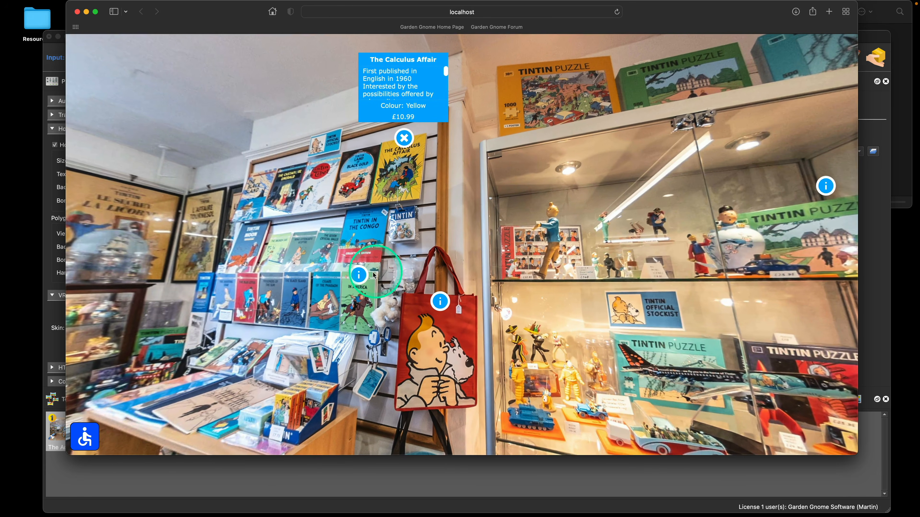
left_click(359, 275)
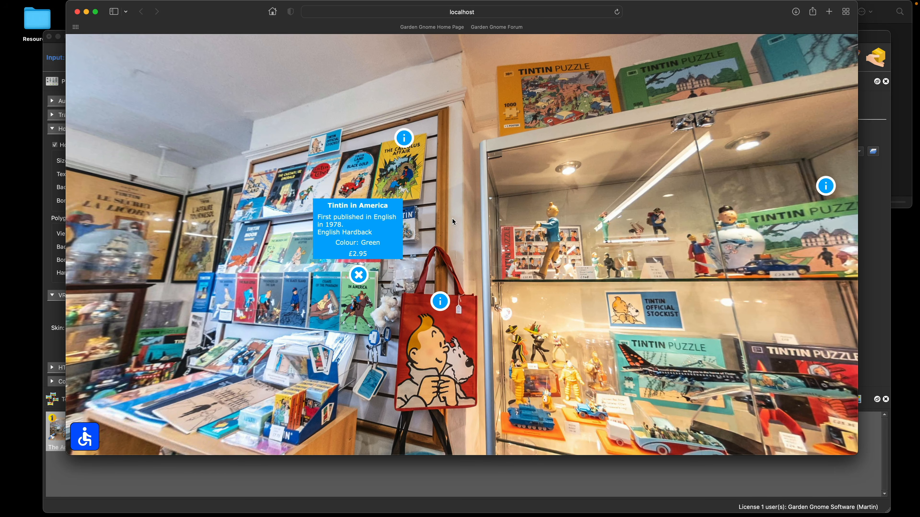
- Switch to Pano2VR and review the point hotspot properties of The Calculus Affair, including its custom price and colour
left_click(865, 229)
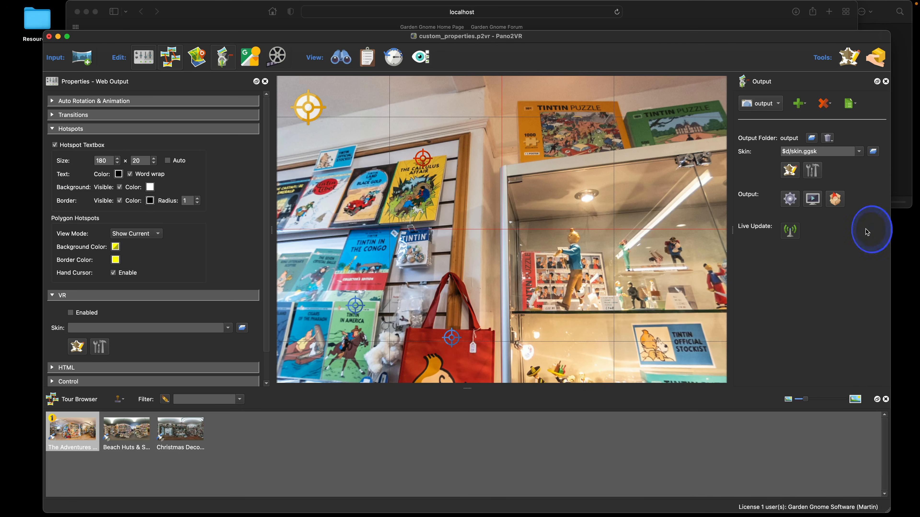
left_click(434, 161)
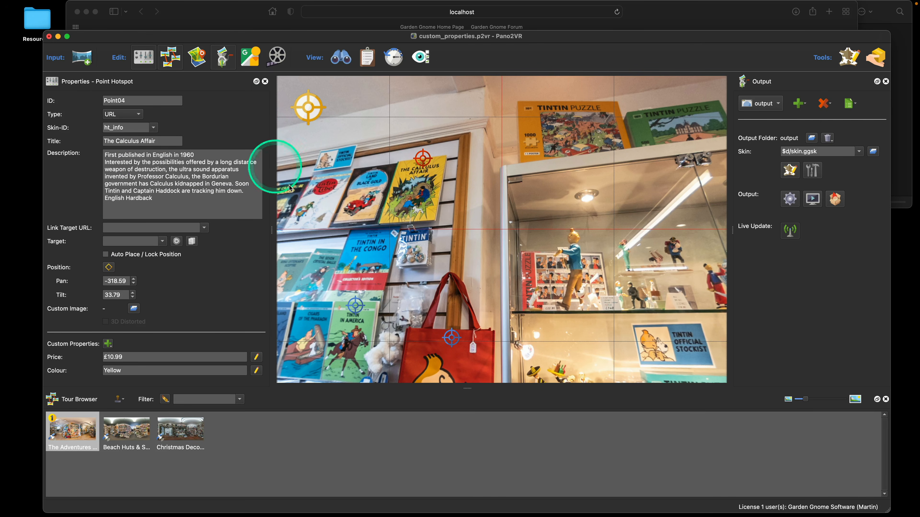
left_click(364, 249)
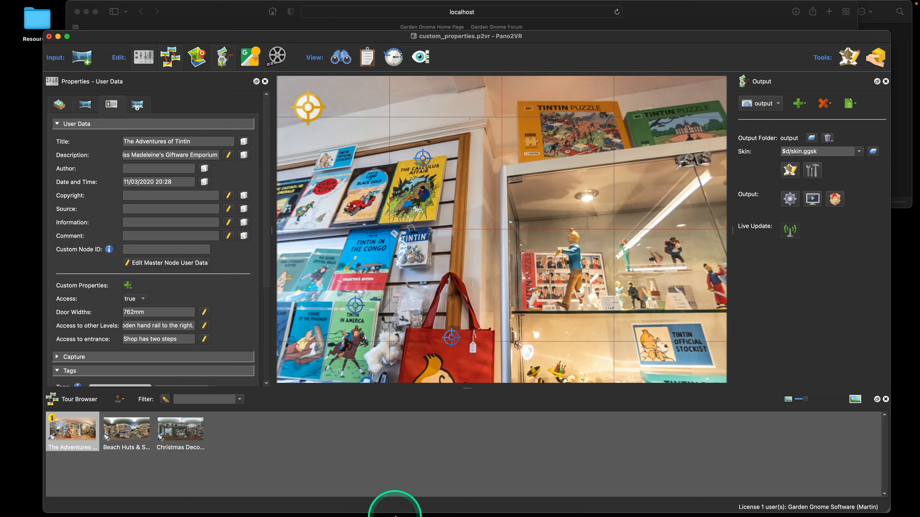
- Open a new Safari window and go to the Pano2VR 6.1 Documentation on the Garden Gnome site
right_click(413, 484)
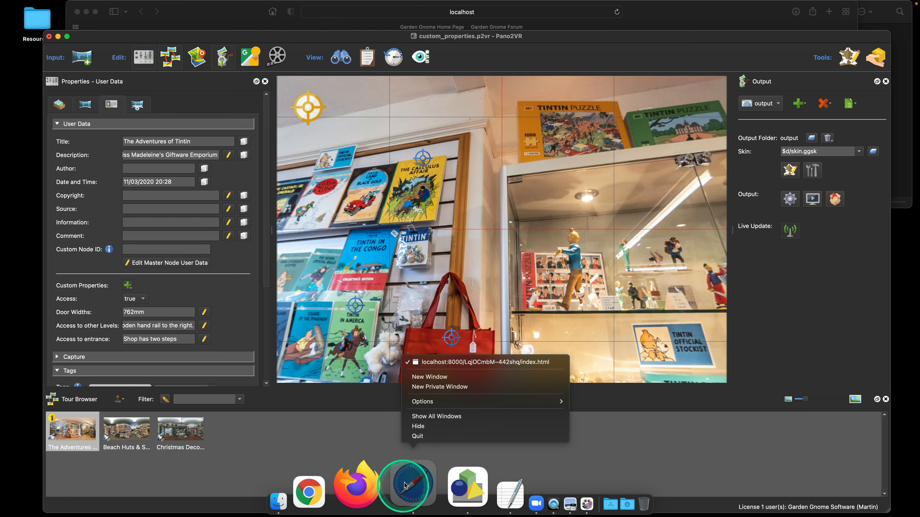
left_click(442, 381)
left_click(278, 177)
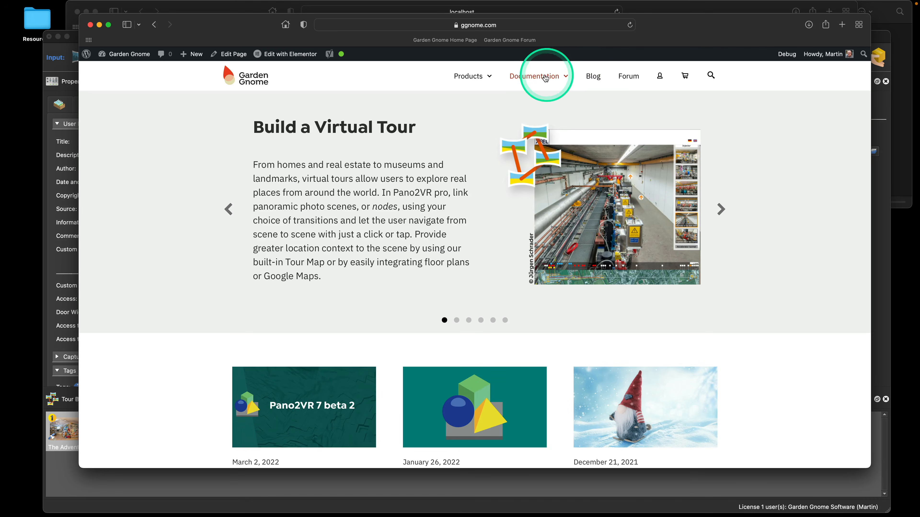
left_click(538, 95)
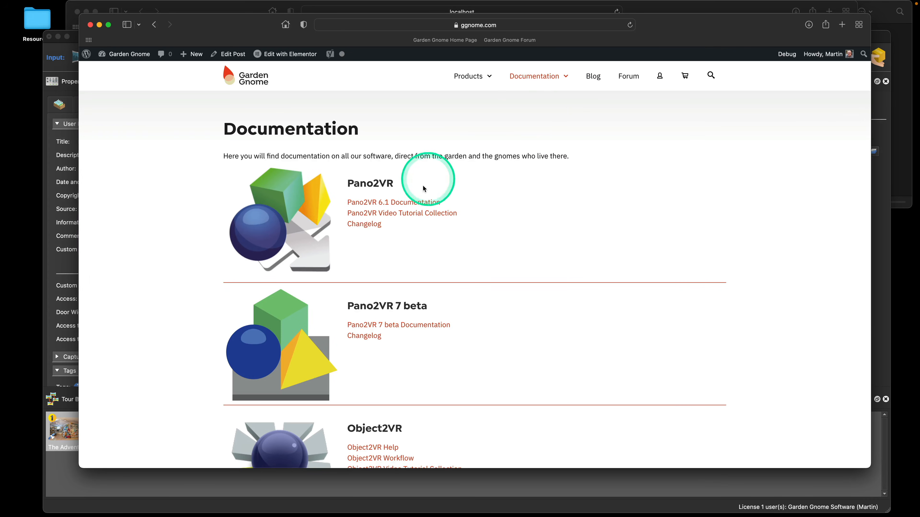
left_click(416, 202)
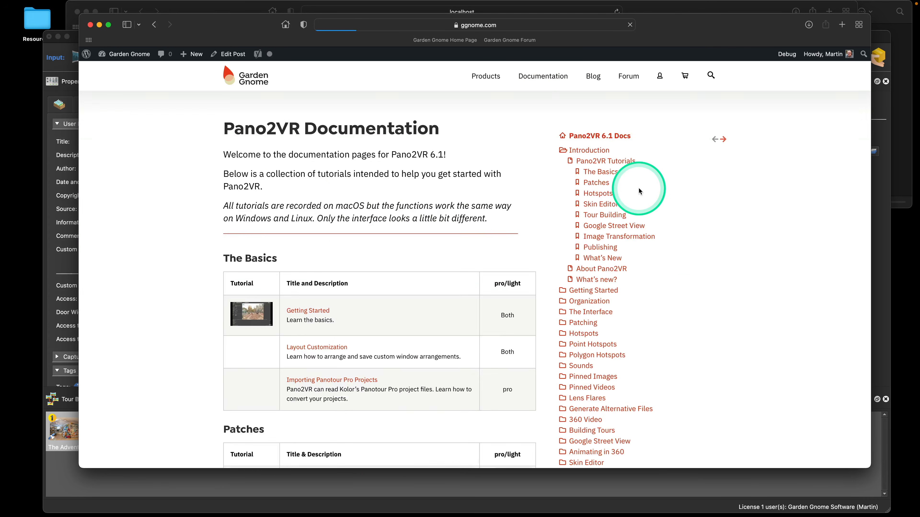
- Open the List of Placeholders from the documentation's Reference section and read the hotspot placeholders
scroll(639, 191, "down", 8)
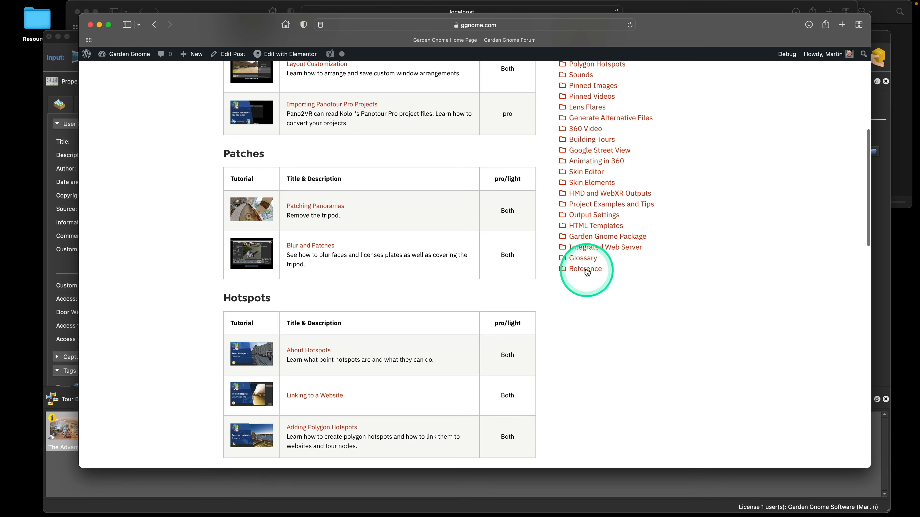
left_click(586, 269)
scroll(646, 227, "down", 2)
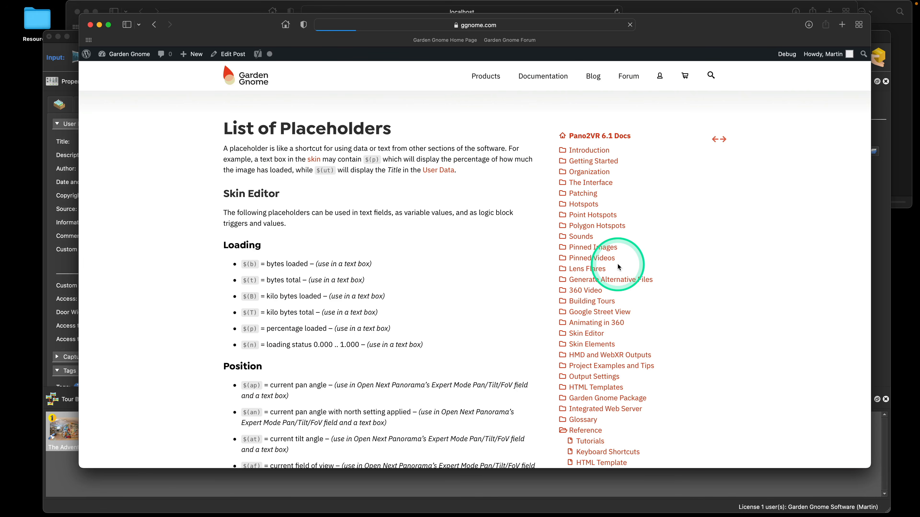
scroll(472, 242, "down", 9)
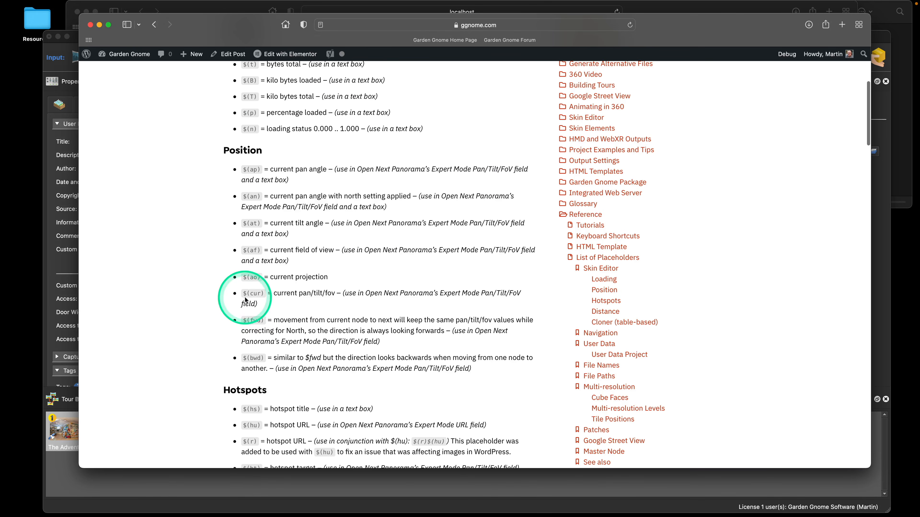
scroll(248, 300, "down", 5)
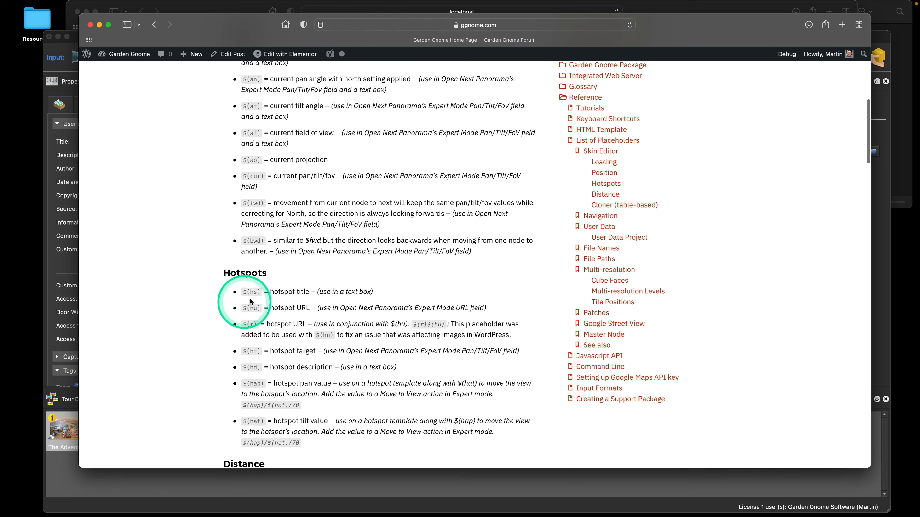
scroll(370, 243, "down", 2)
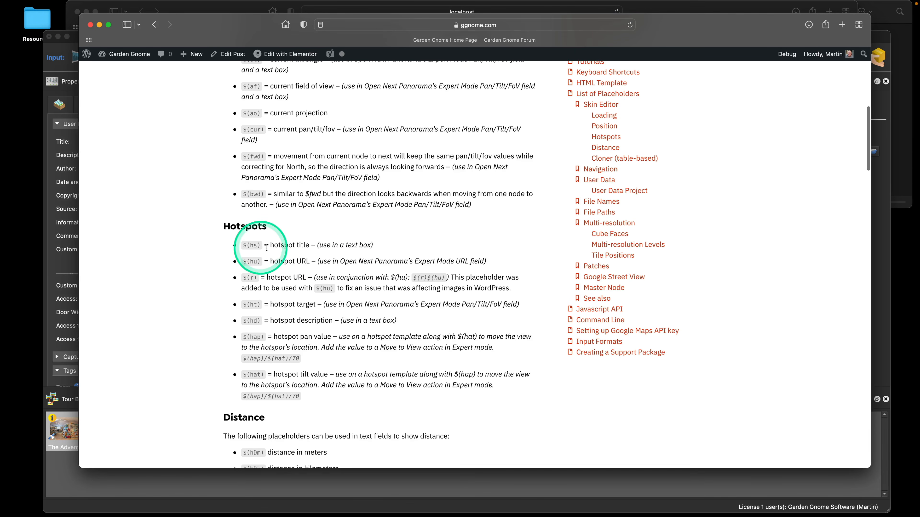
- Move the documentation window aside, select The Calculus Affair hotspot in Pano2VR and open the skin in the Skin Editor
left_click_drag(252, 26, 918, 54)
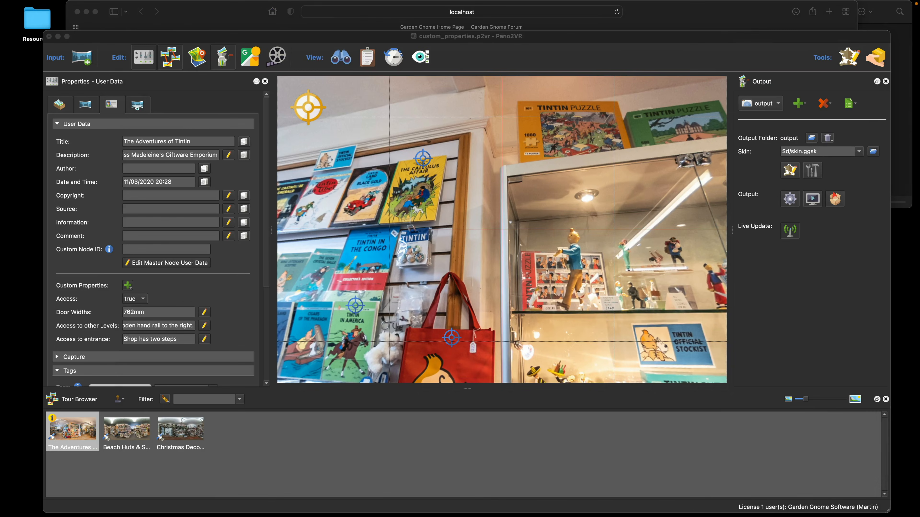
left_click(421, 159)
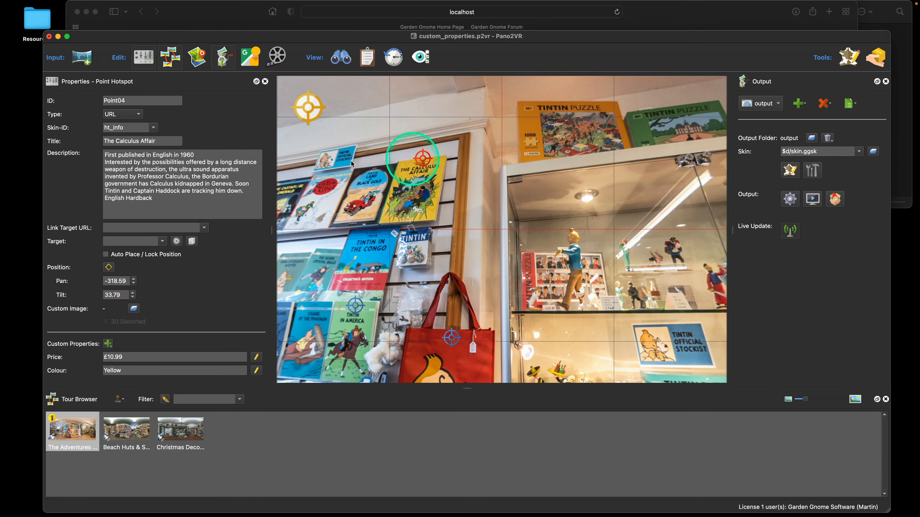
left_click(802, 176)
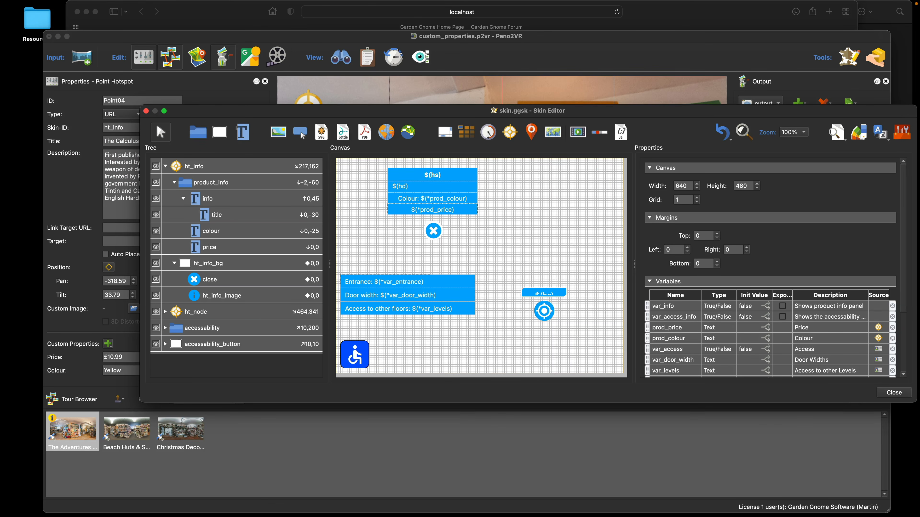
- Check the documented hotspot placeholders, close the documentation window, and compare the skin's product variables with the hotspot's custom properties
left_click_drag(919, 174, 345, 98)
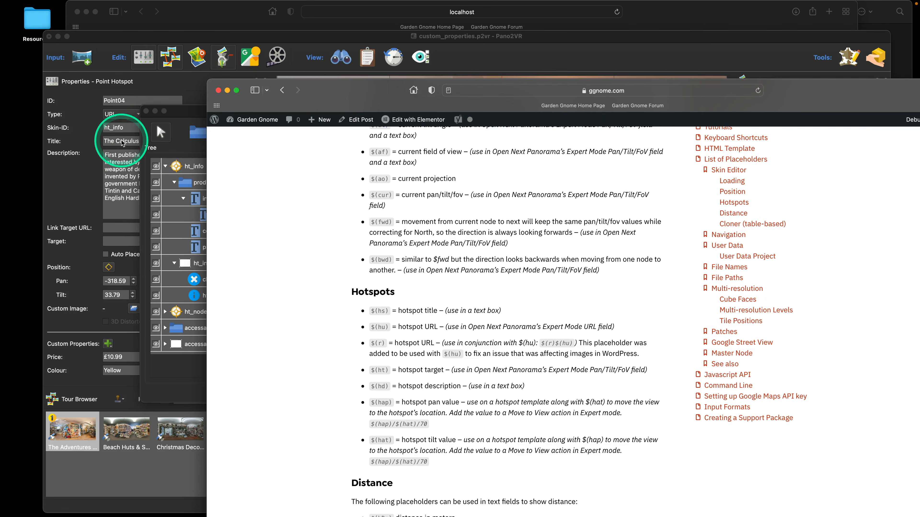
left_click(218, 91)
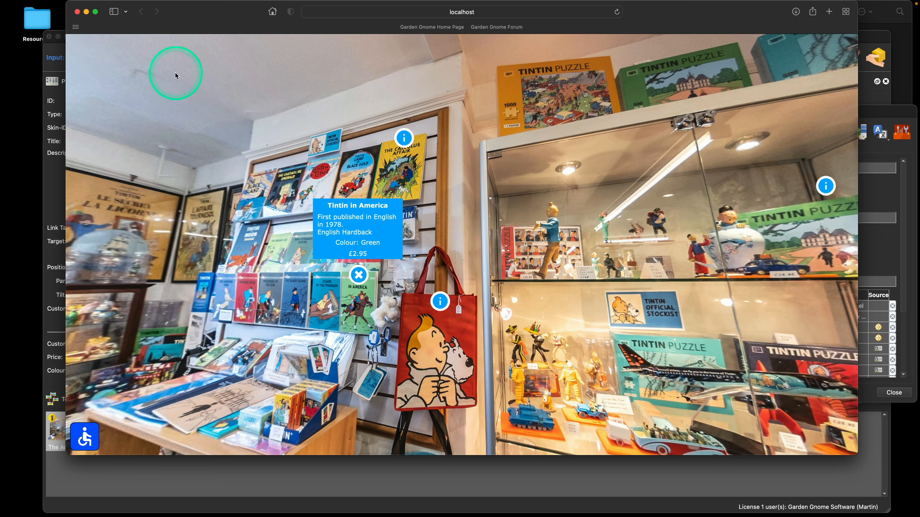
left_click(902, 130)
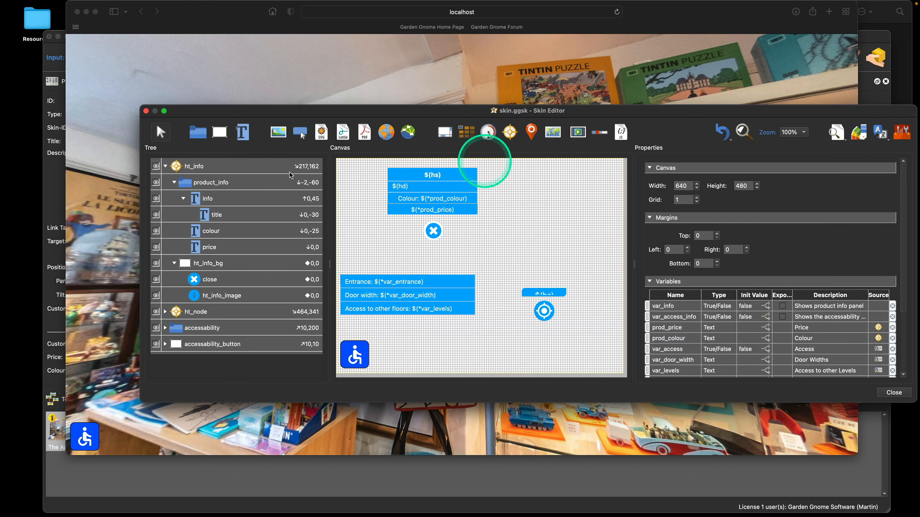
left_click(881, 35)
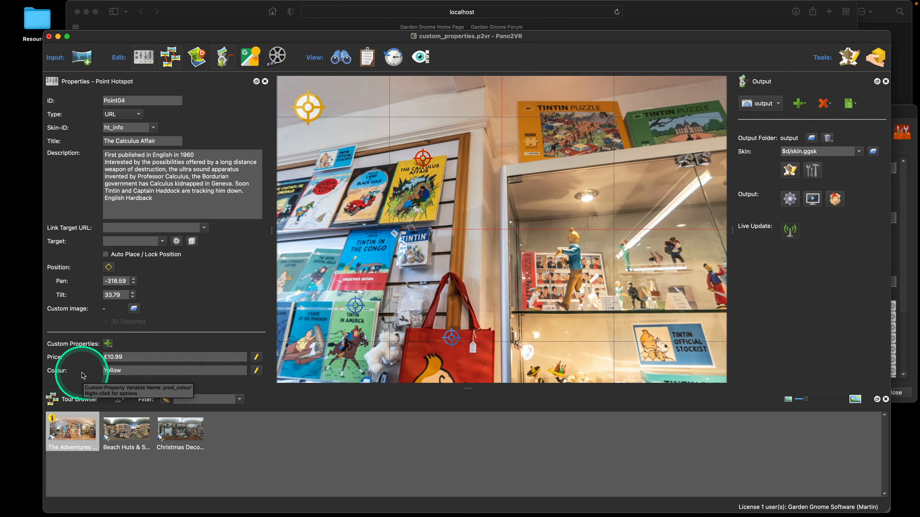
- Review the hotspot properties of Tintin in America, the Tintin & Snowy bag and the Snowy puzzle, leaving no hotspot selected
left_click_drag(434, 297, 510, 230)
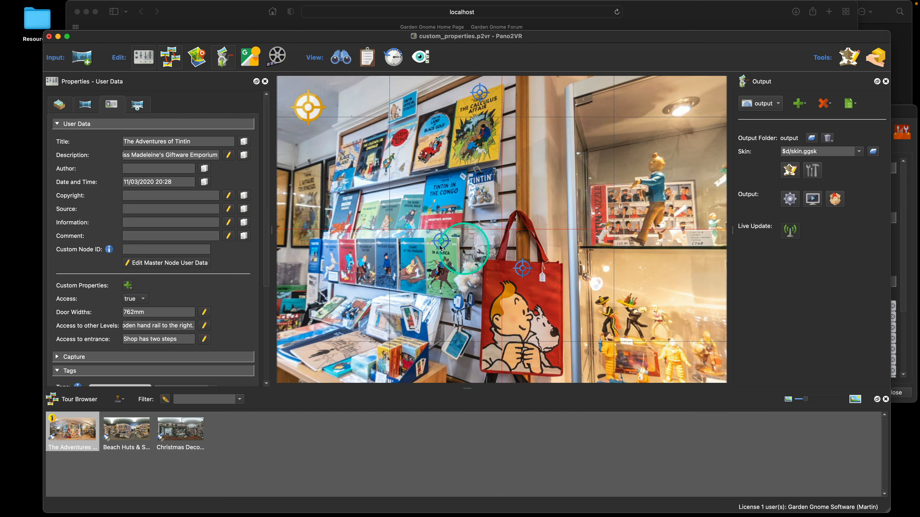
left_click(438, 246)
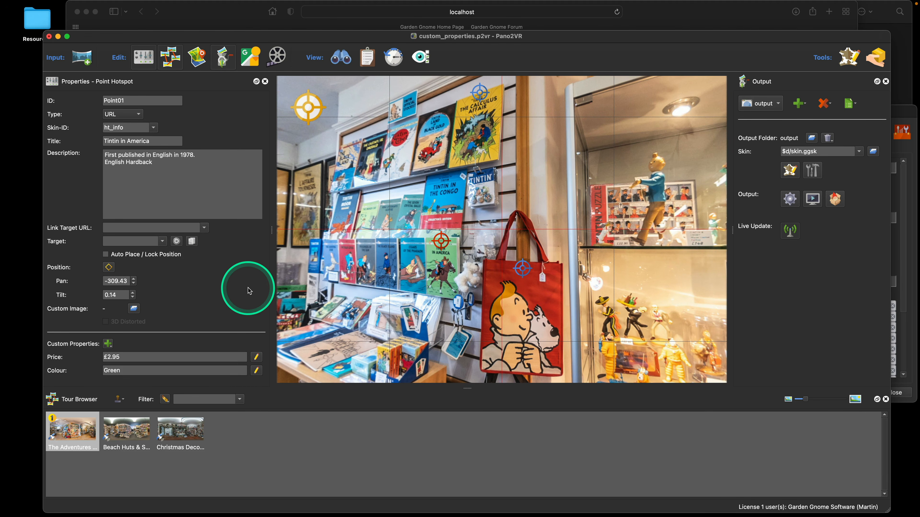
left_click(516, 267)
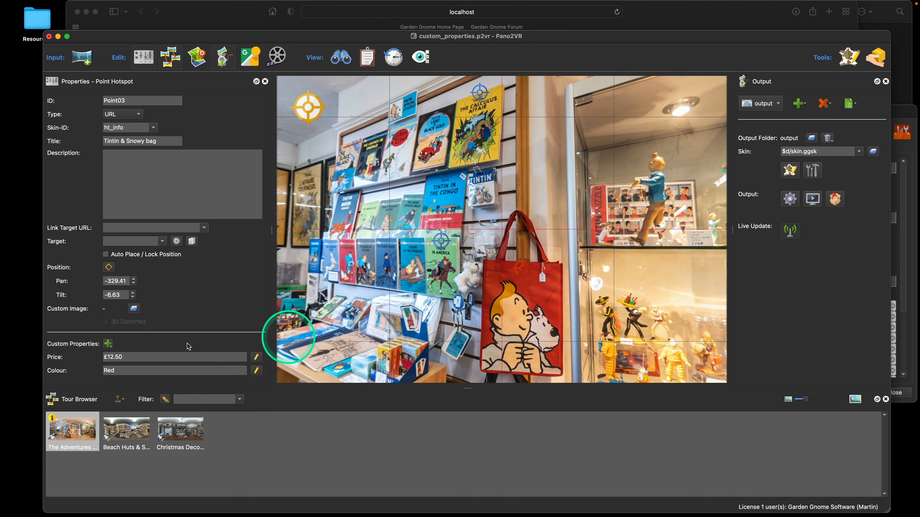
left_click_drag(608, 236, 510, 261)
left_click(545, 251)
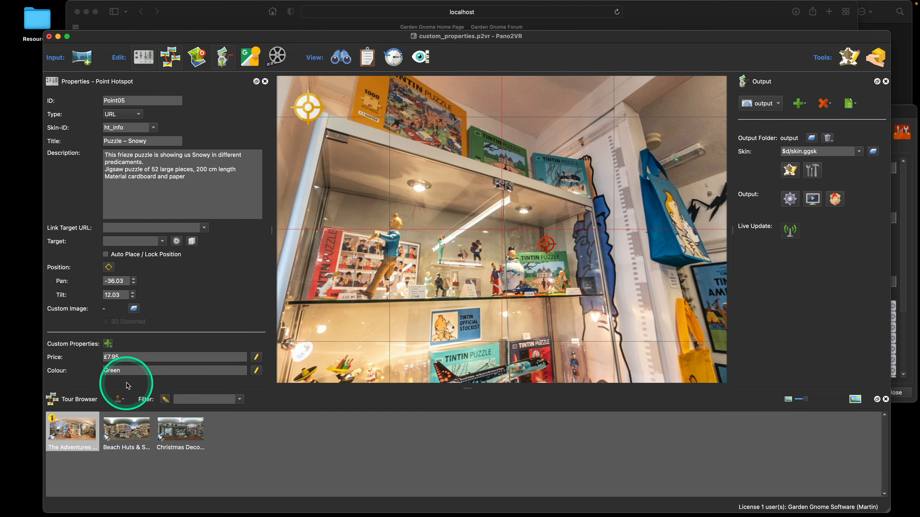
left_click(346, 250)
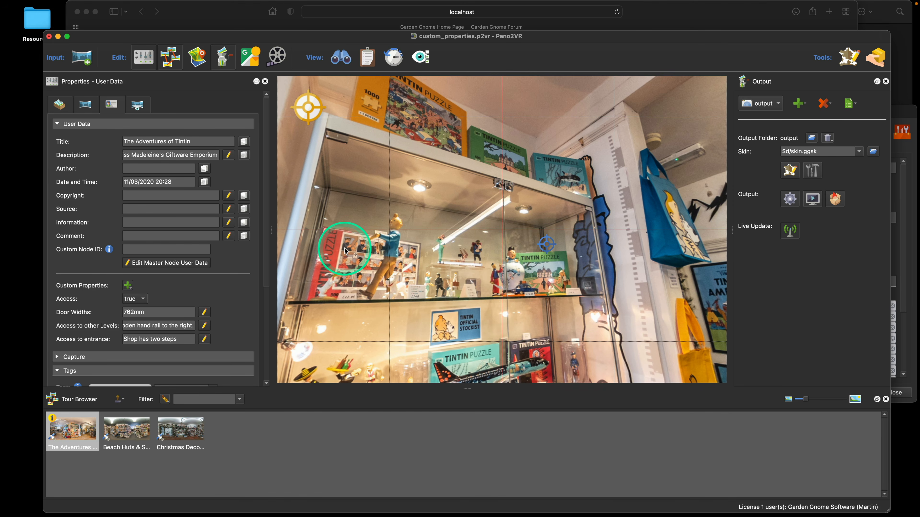
- Return to the tour preview in Safari, show the product information for the Snowy puzzle and scroll through its description
left_click(641, 16)
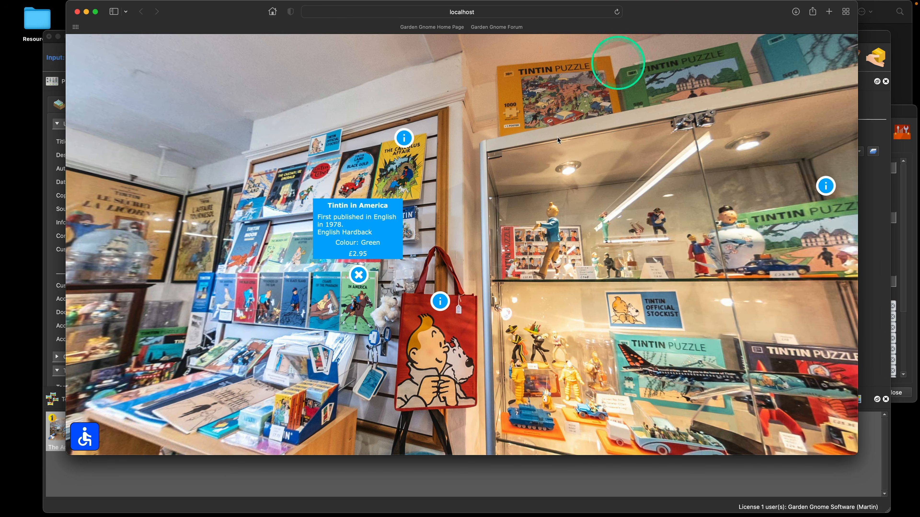
left_click_drag(523, 298, 635, 255)
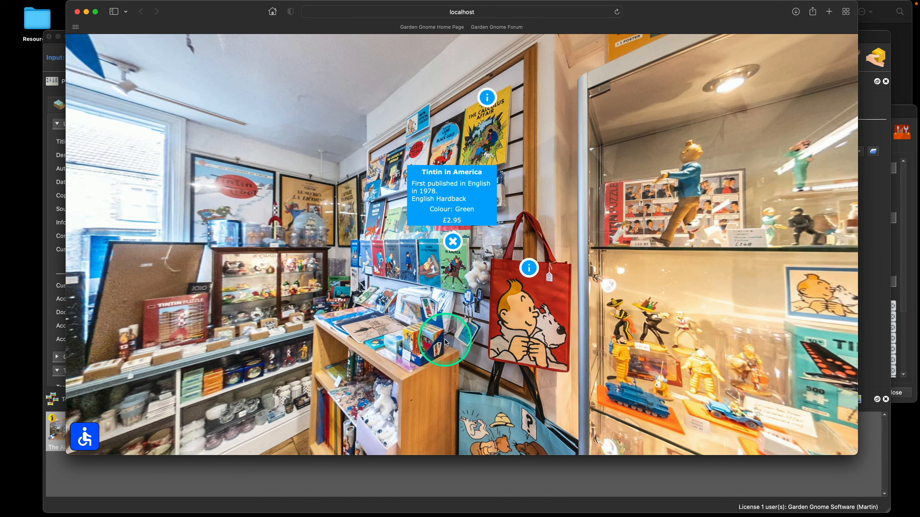
left_click_drag(581, 281, 509, 328)
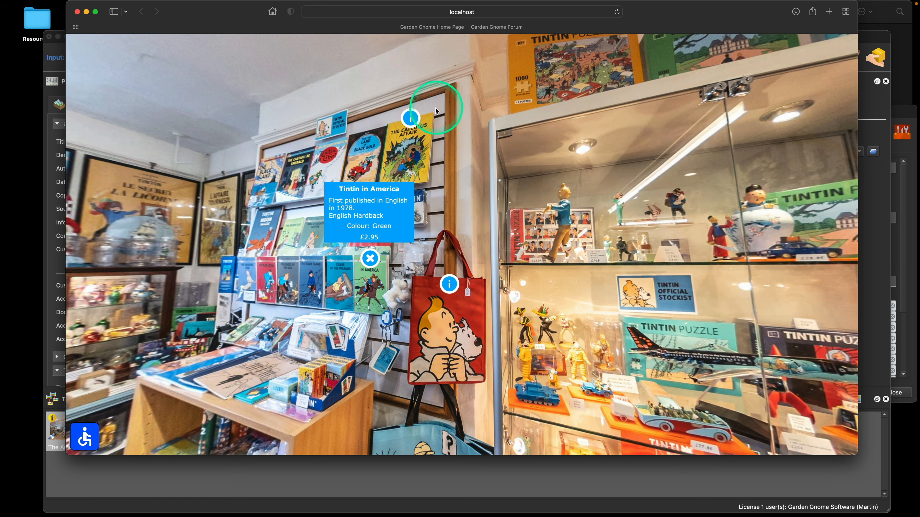
left_click_drag(487, 195, 404, 228)
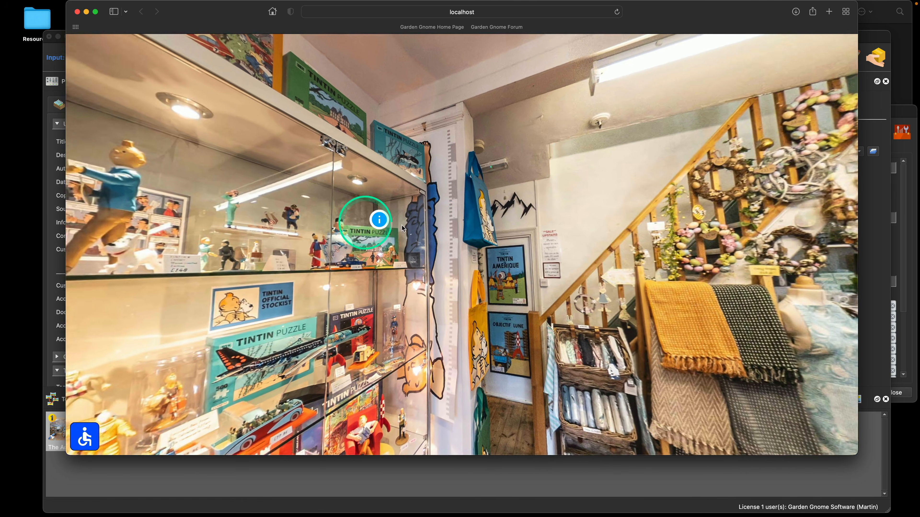
left_click(365, 221)
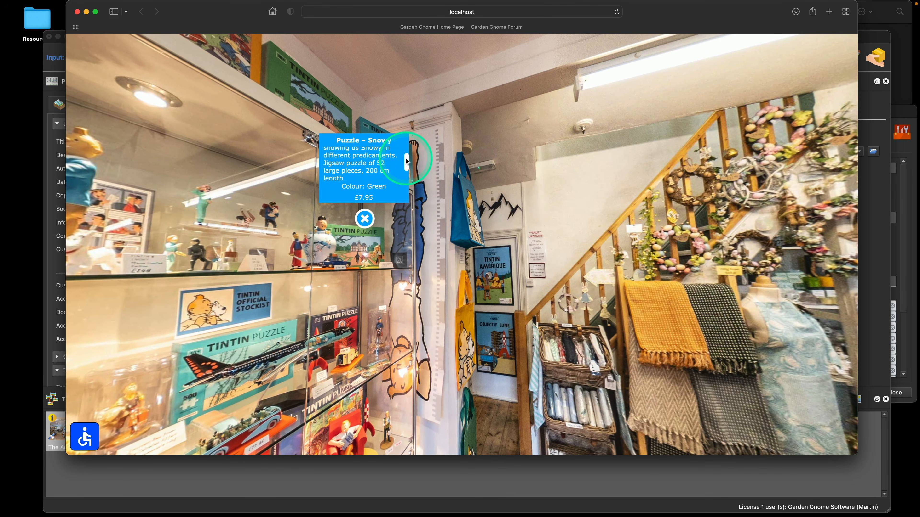
left_click_drag(406, 159, 406, 161)
- Go to another shop scene through the node hotspot by the greeting card racks, and close the tour preview window
mouse_move(541, 254)
left_mouse_down()
mouse_move(489, 234)
mouse_move(546, 245)
left_mouse_up()
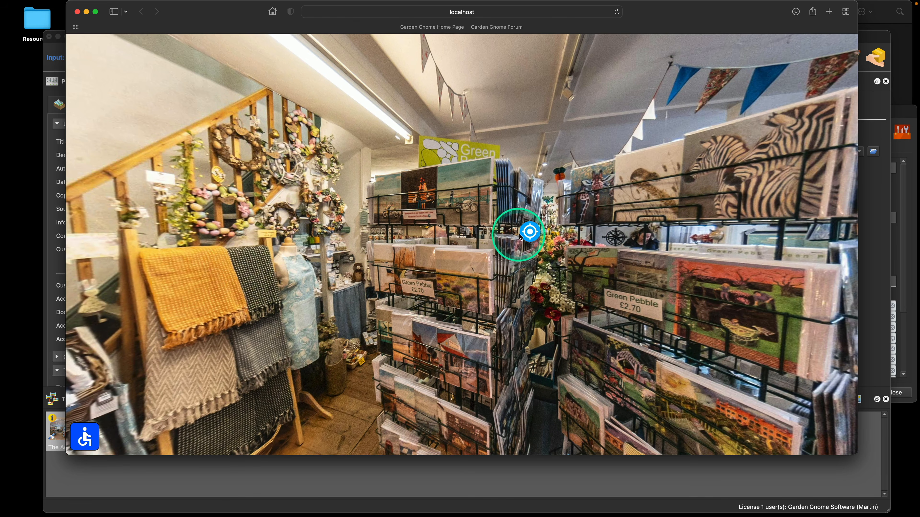
left_click(528, 231)
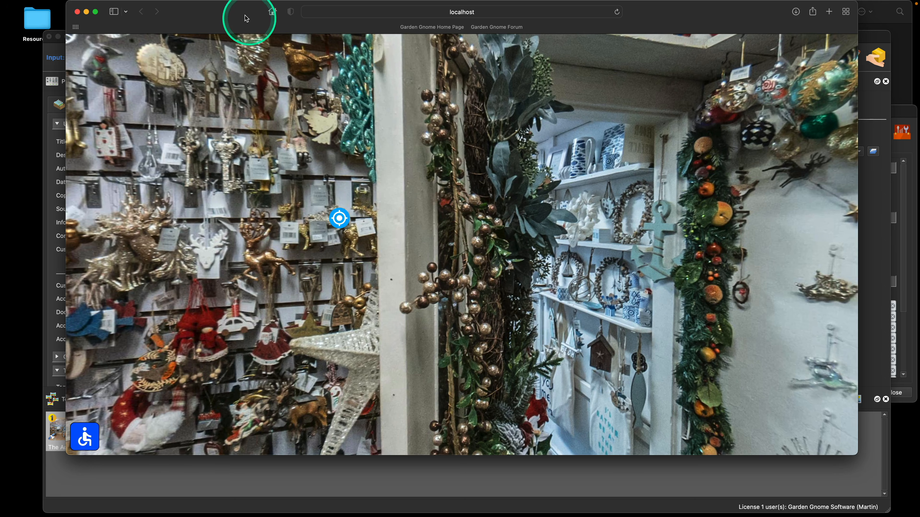
left_click_drag(248, 15, 257, 14)
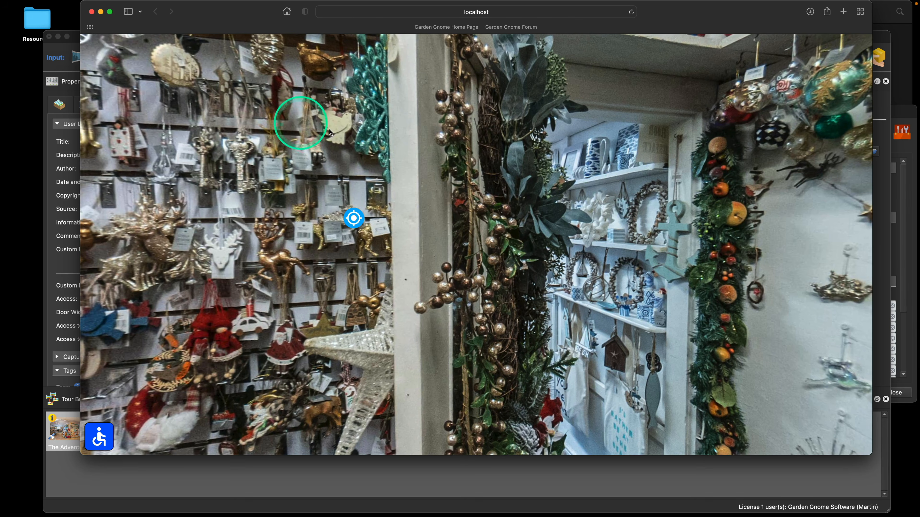
left_click(92, 12)
- Bring Pano2VR to the front and look through the tour's other two nodes, returning to The Adventures of Tintin
left_click(195, 41)
left_click_drag(194, 41, 194, 36)
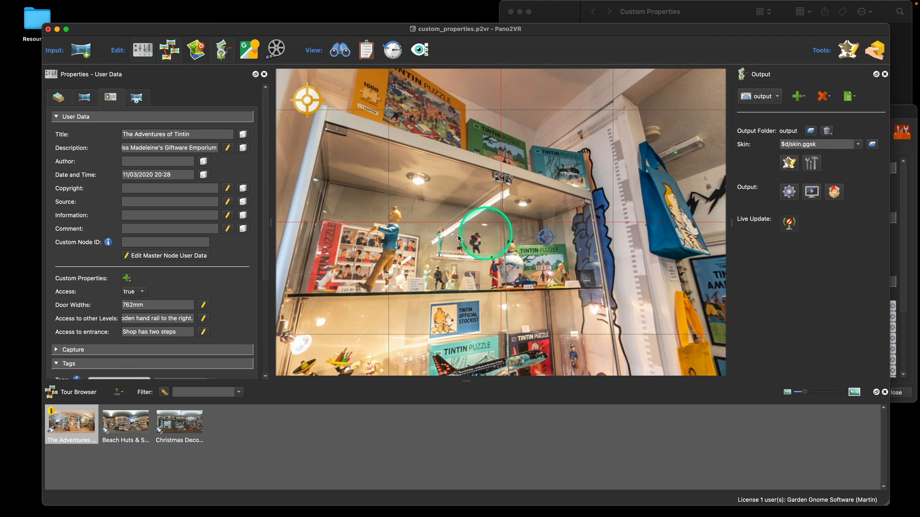
left_click(116, 427)
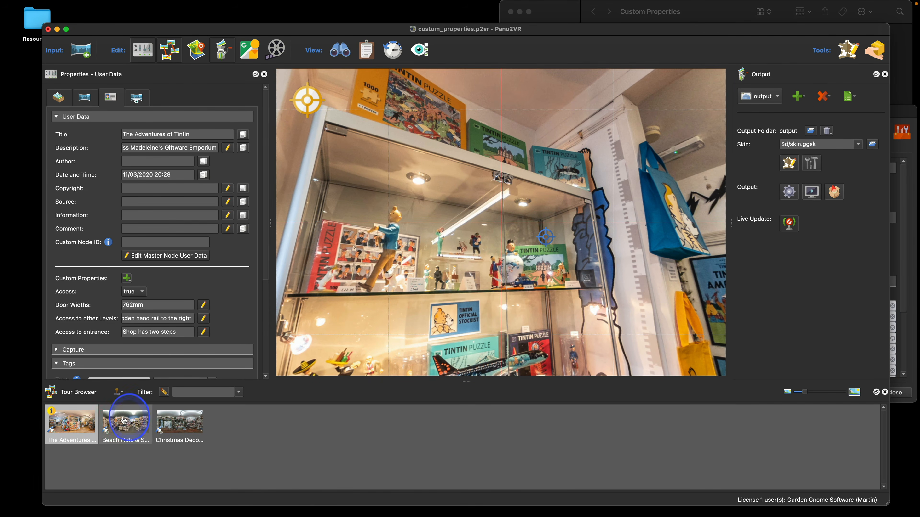
left_click(181, 424)
left_click(65, 425)
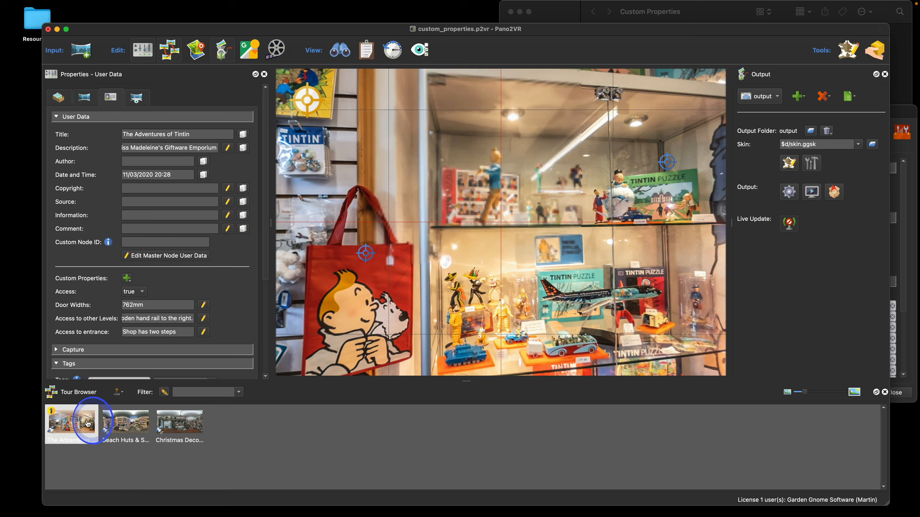
- Review the custom properties and tags of The Adventures of Tintin node and the Tintin & Snowy bag hotspot's properties, leaving the hotspot deselected
scroll(222, 288, "down", 3)
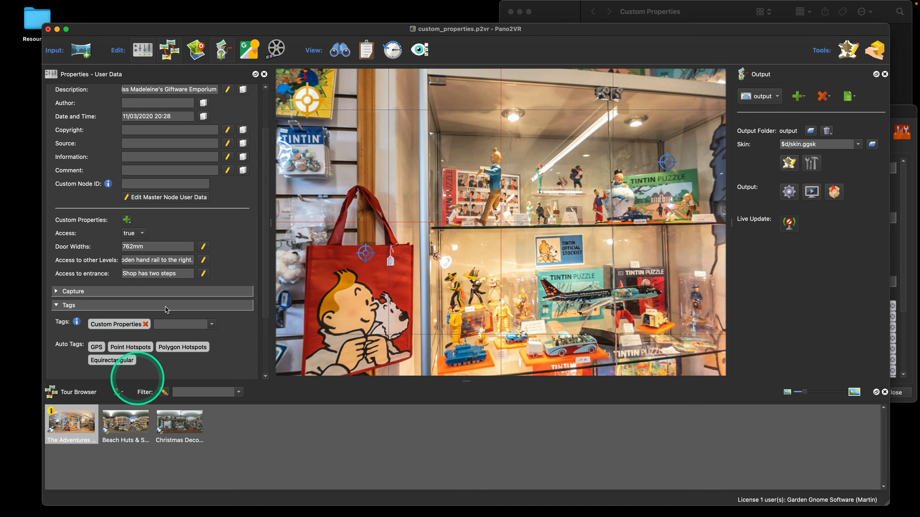
scroll(232, 191, "up", 3)
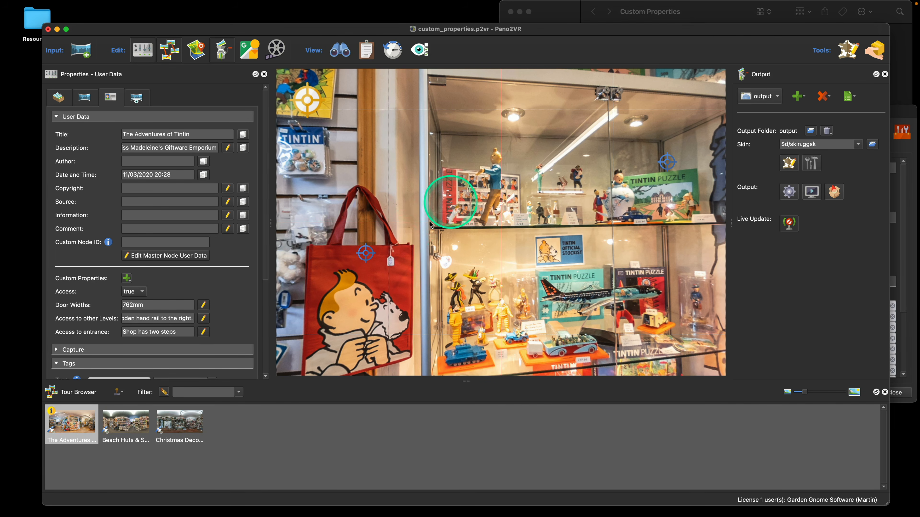
left_click(368, 257)
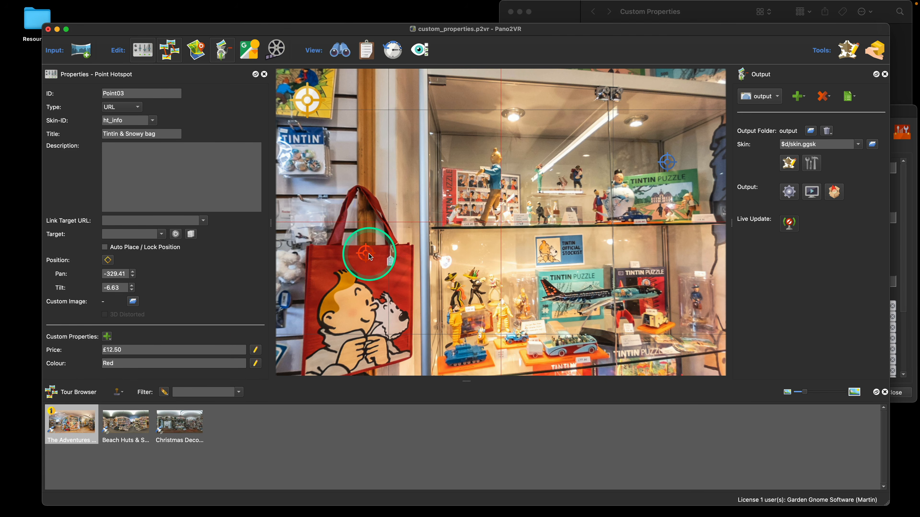
mouse_move(371, 257)
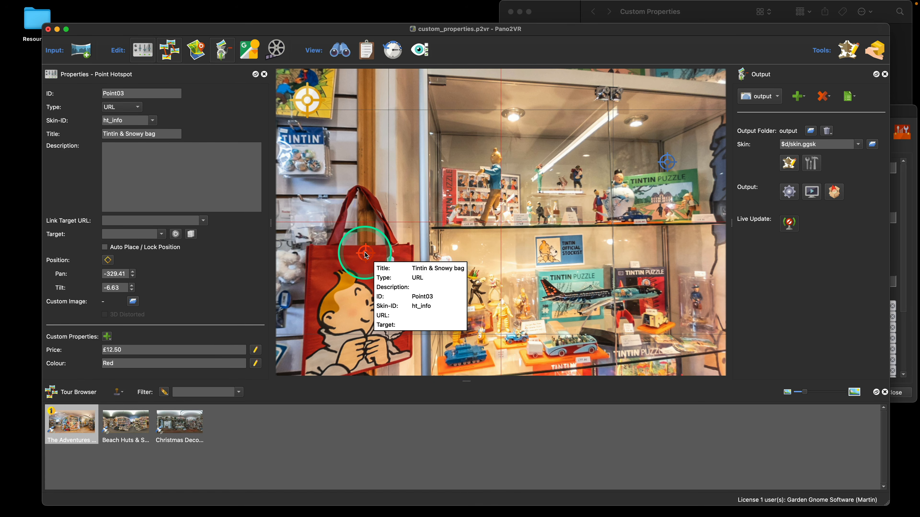
left_click(328, 225)
- Look through the user data fields of The Adventures of Tintin node, from the copyright and source entries to its custom properties
scroll(209, 290, "down", 5)
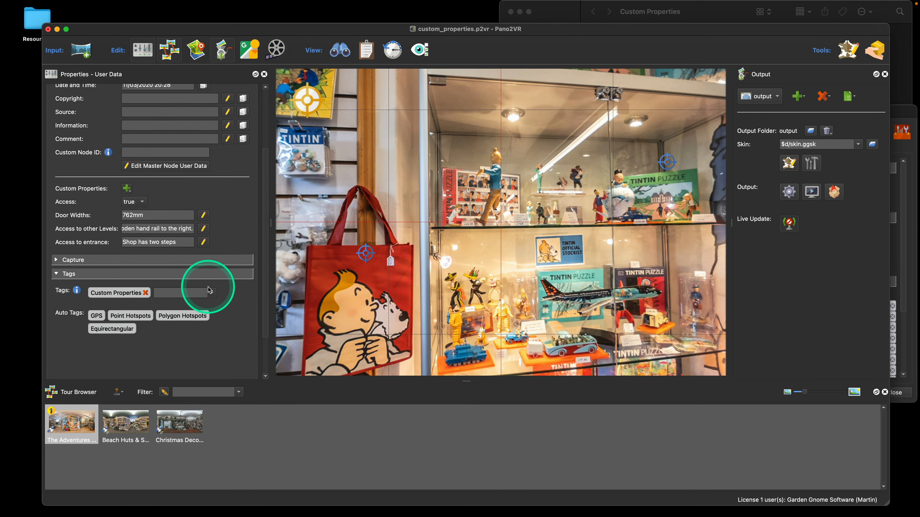
scroll(209, 290, "up", 3)
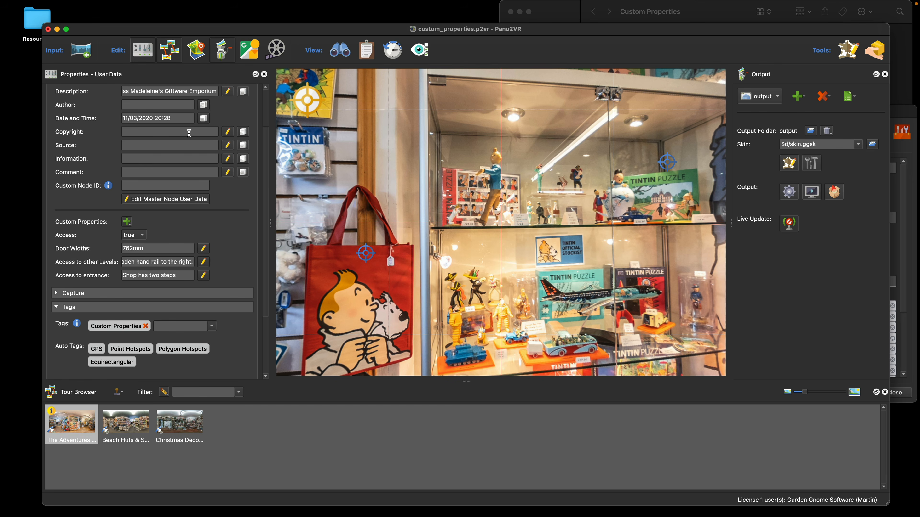
left_click(190, 133)
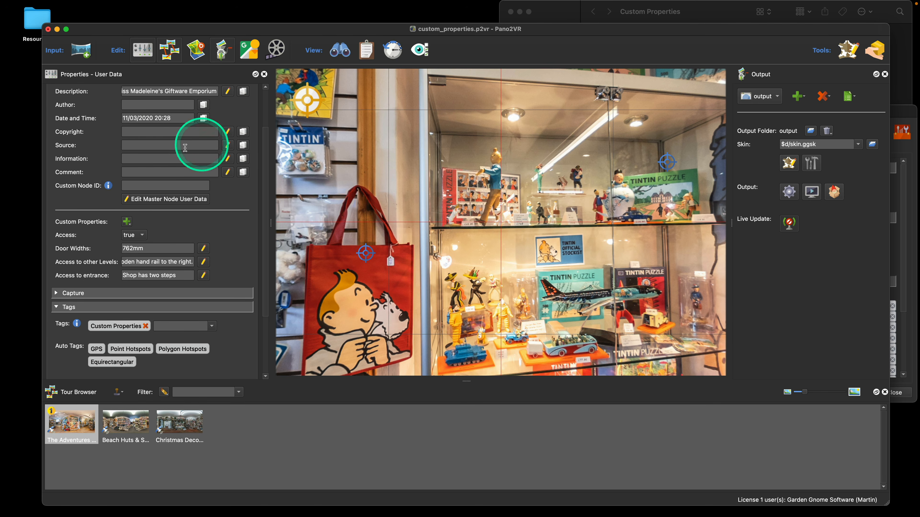
scroll(184, 149, "down", 4)
scroll(182, 154, "up", 1)
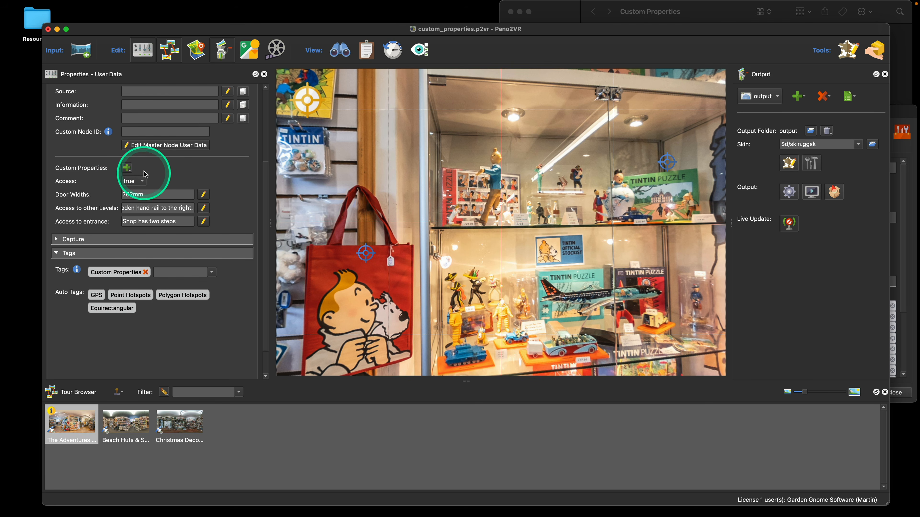
- Fill in a new custom property with description Access, variable name var_access and type True/False, and discard it without adding it
left_click(127, 168)
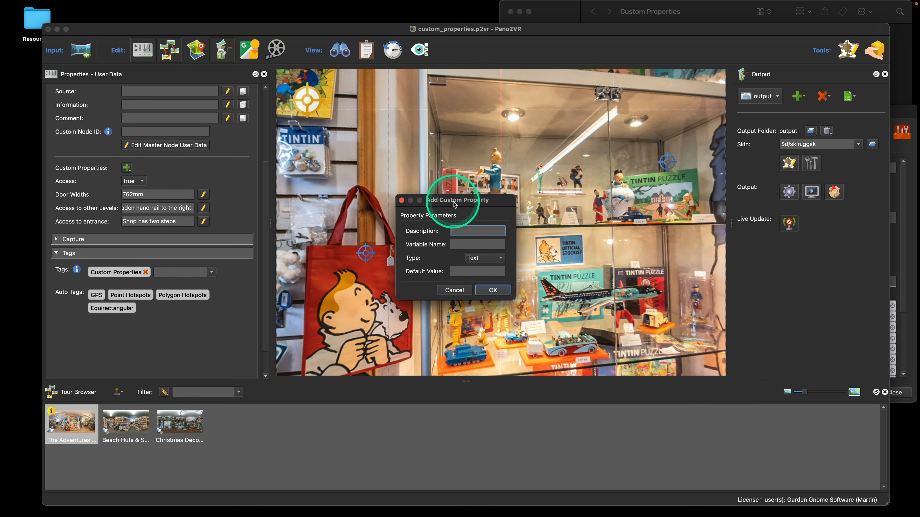
left_click_drag(455, 205, 400, 166)
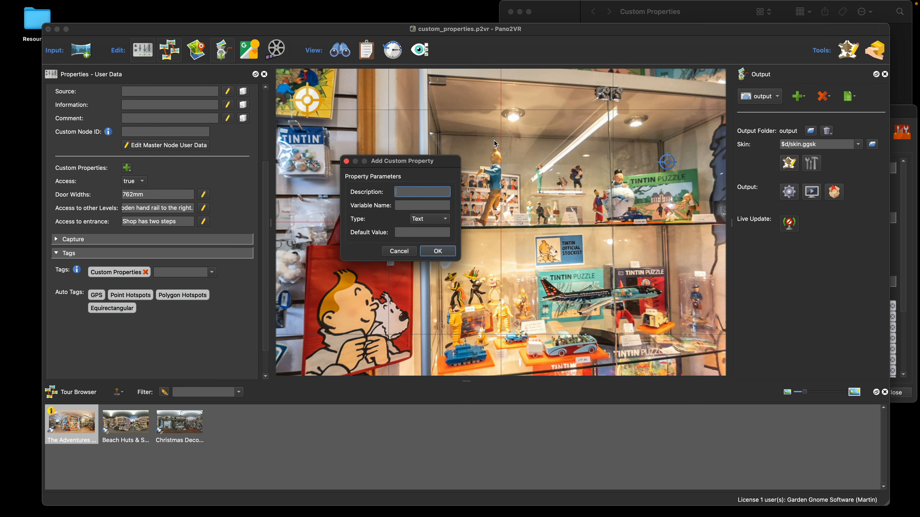
type("Access")
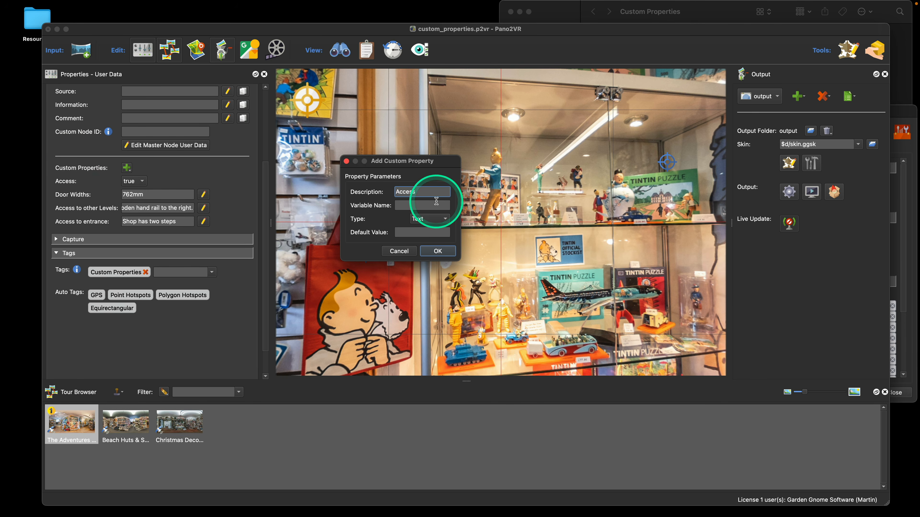
left_click(424, 206)
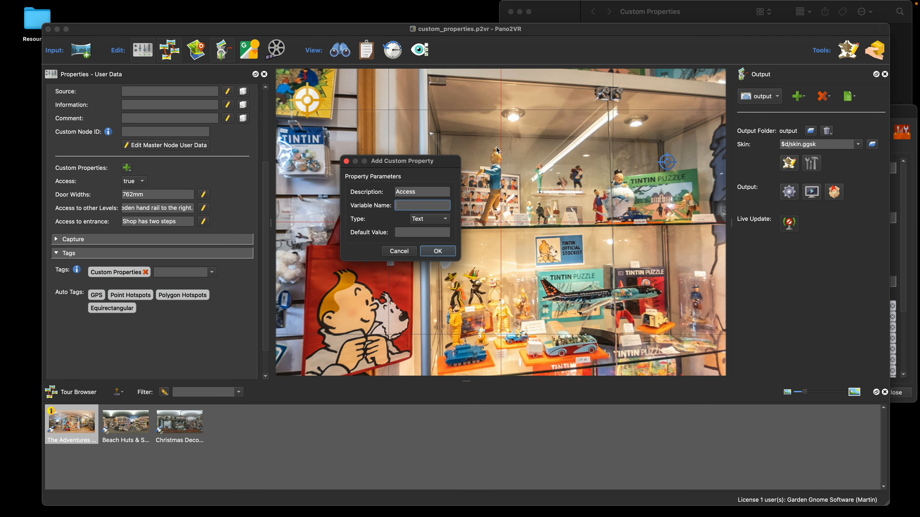
type("var_access")
left_click(428, 219)
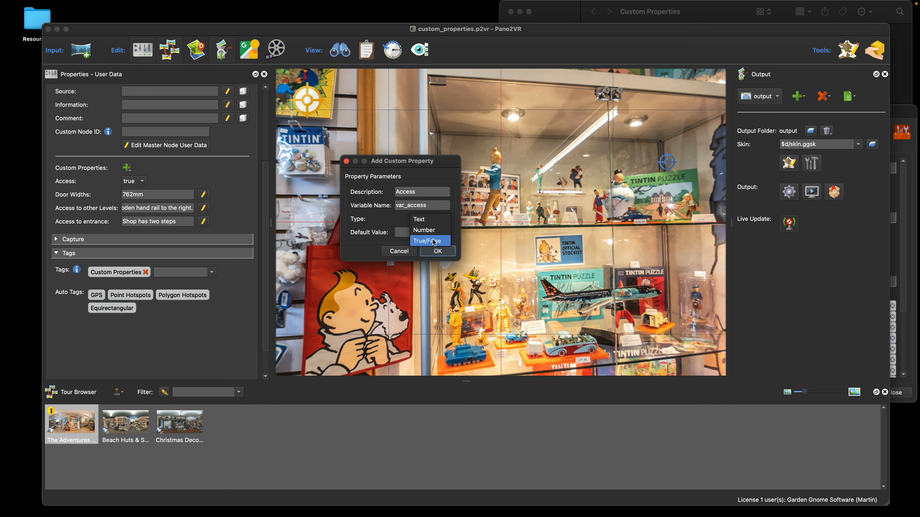
left_click(435, 241)
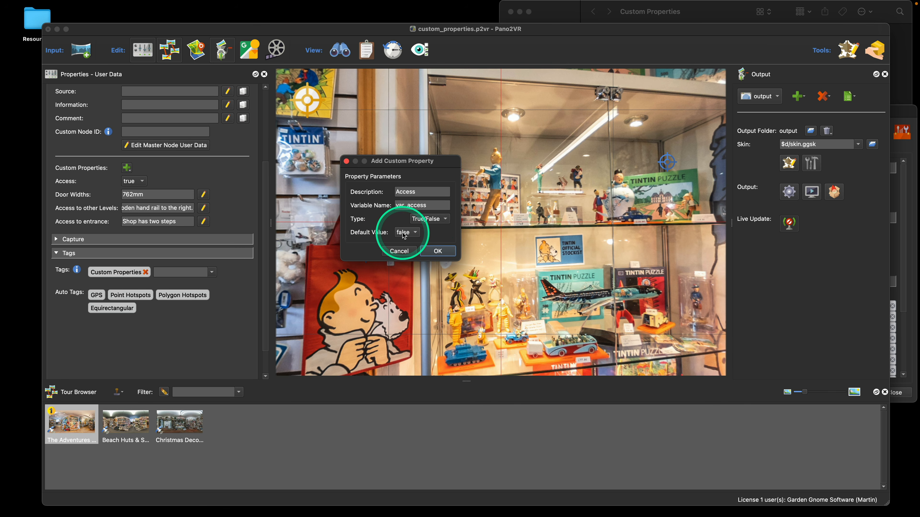
left_click(399, 251)
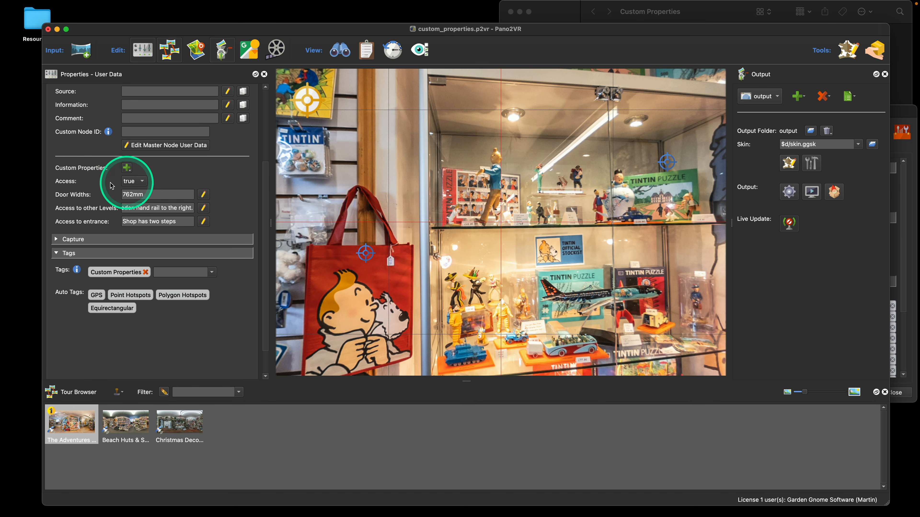
- Switch the Access custom property of The Adventures of Tintin node to false and back to true
left_click(145, 181)
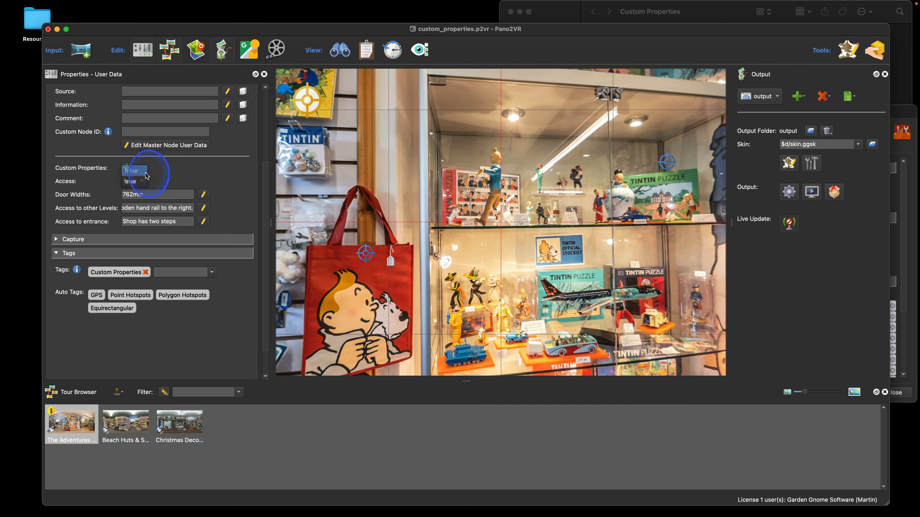
left_click(146, 176)
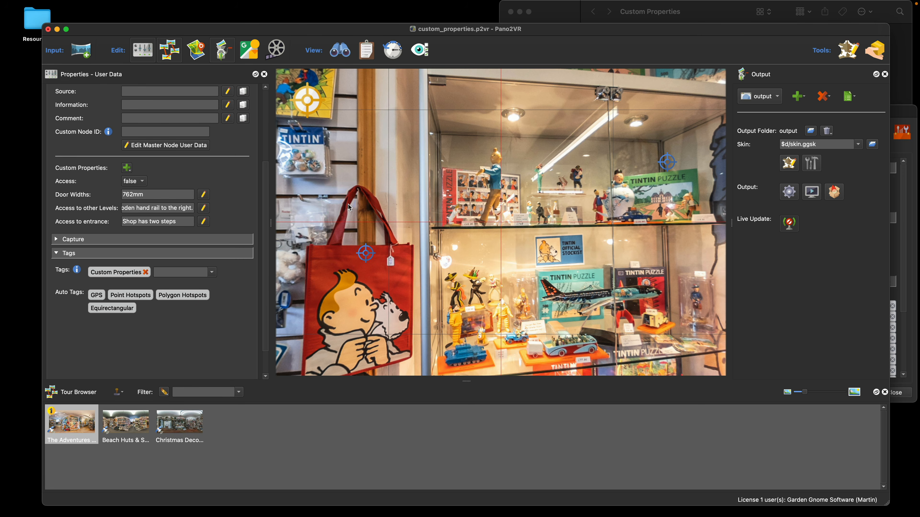
left_click(134, 182)
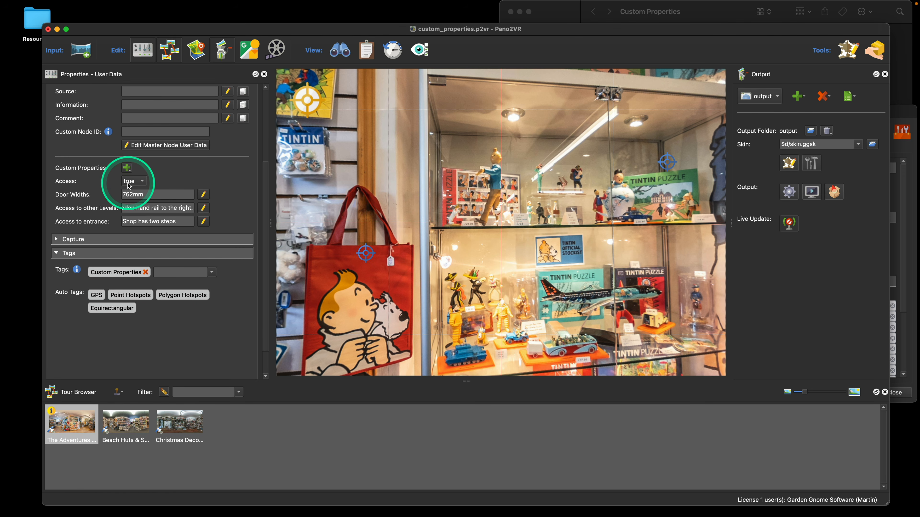
left_click(139, 192)
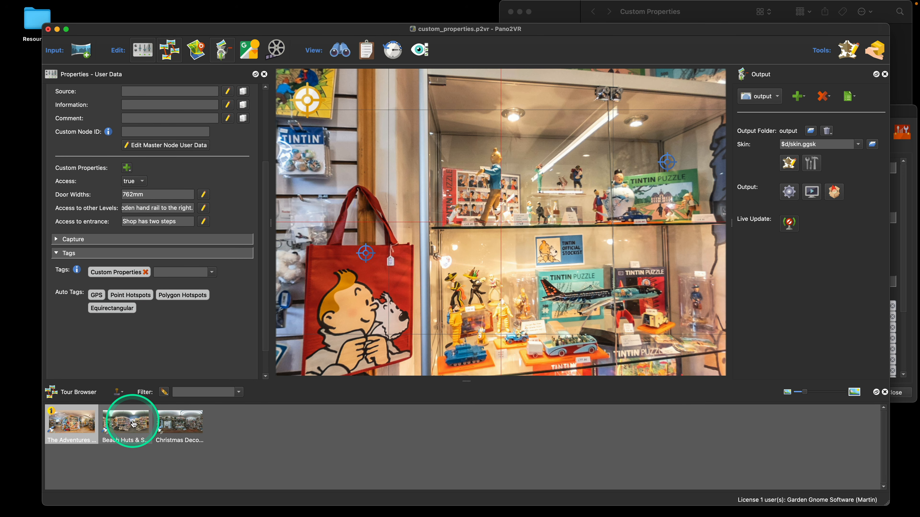
- Compare the custom properties of the Beach Huts and Christmas nodes, and view the latter's Access to entrance value in its editor without changing it
left_click(133, 424)
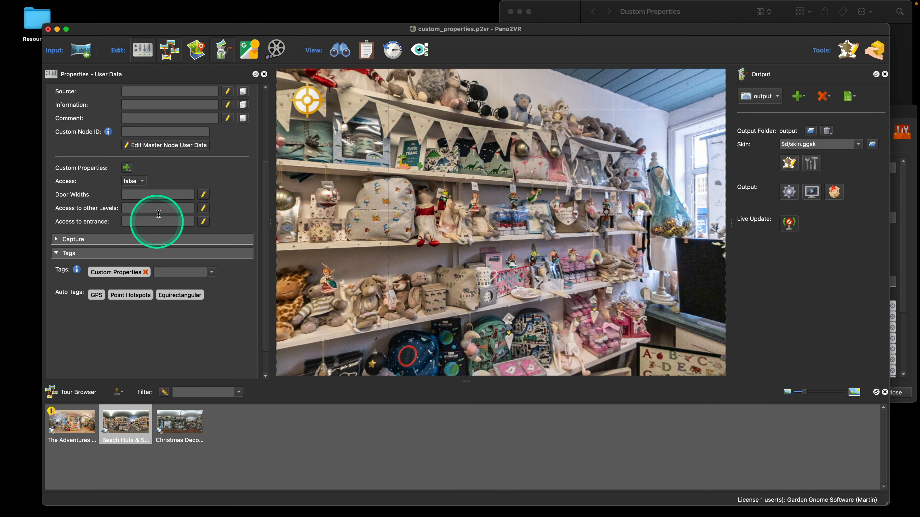
left_click(180, 422)
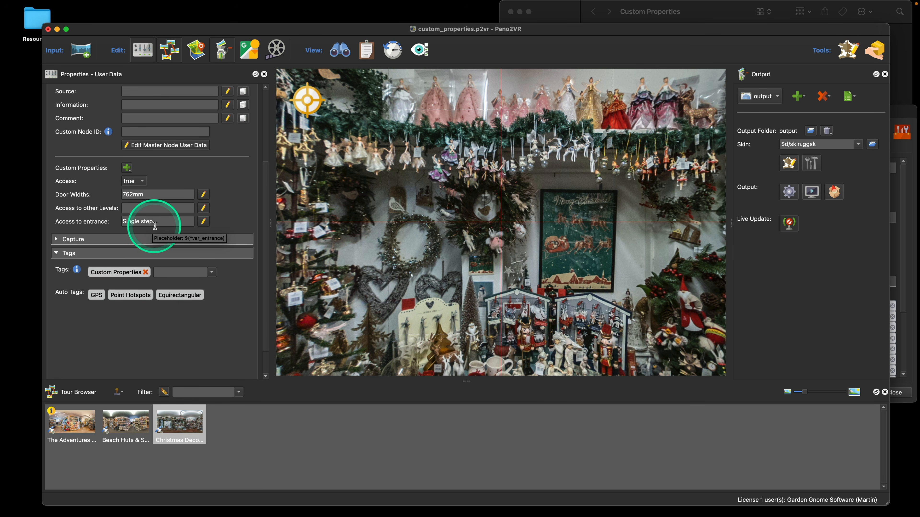
left_click(204, 222)
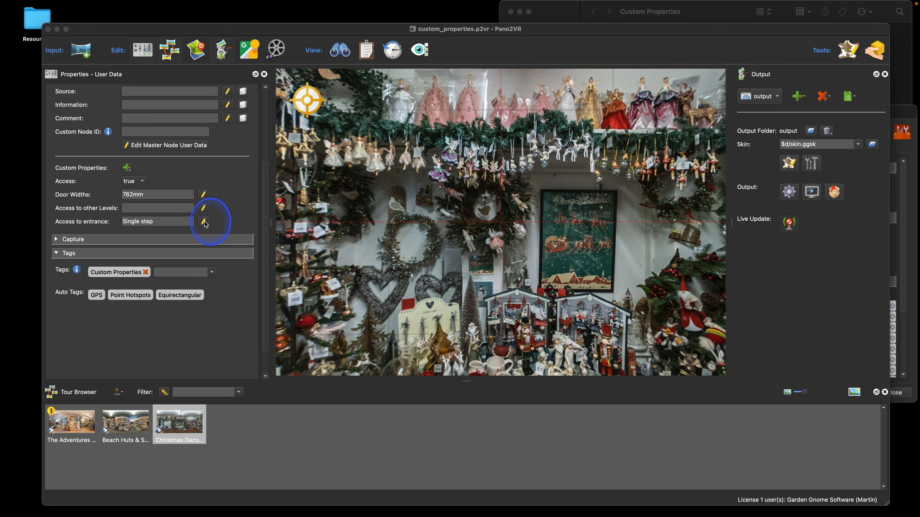
left_click_drag(472, 201, 420, 170)
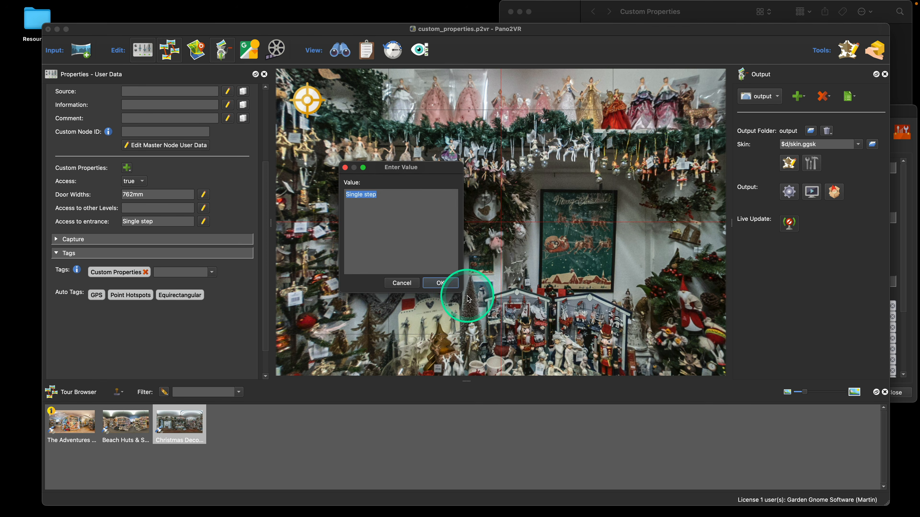
mouse_move(463, 292)
left_mouse_down()
mouse_move(538, 349)
mouse_move(518, 309)
mouse_move(470, 279)
left_mouse_up()
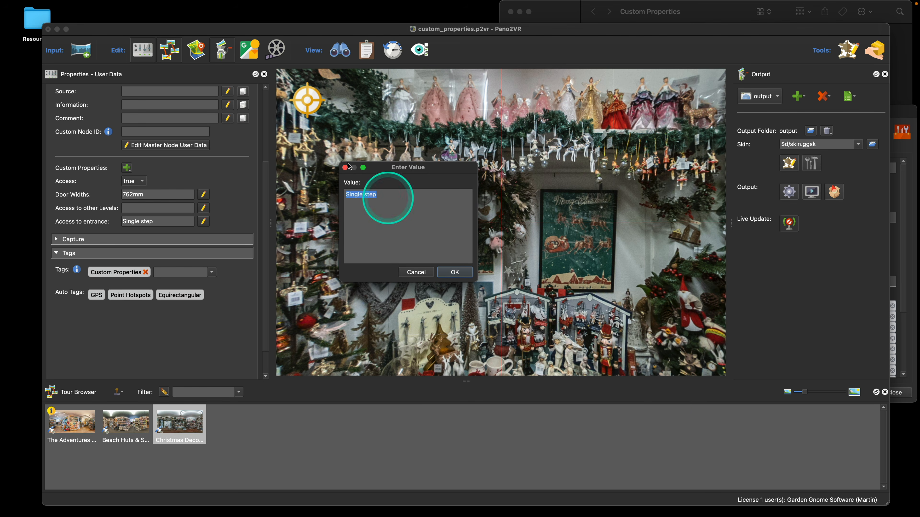
left_click(417, 271)
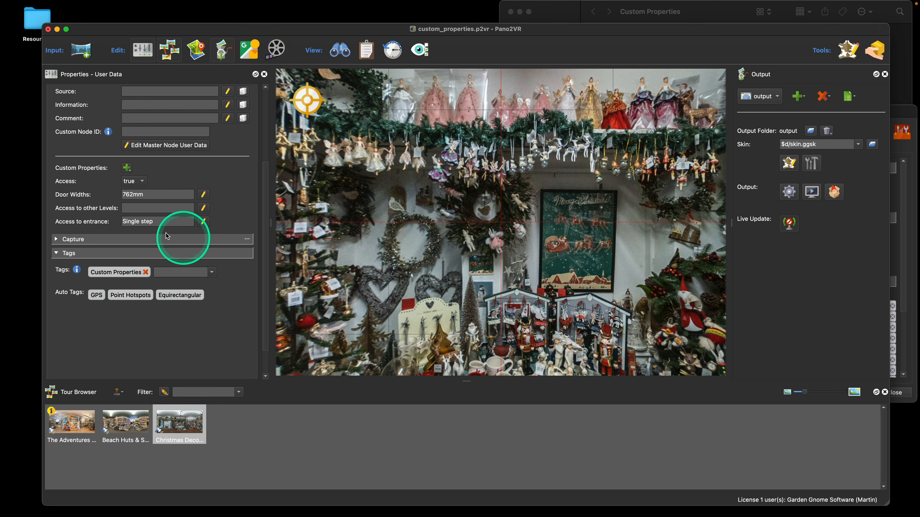
- Open the skin for editing and inspect the logic block that controls the visibility of accessability_button
left_click(788, 164)
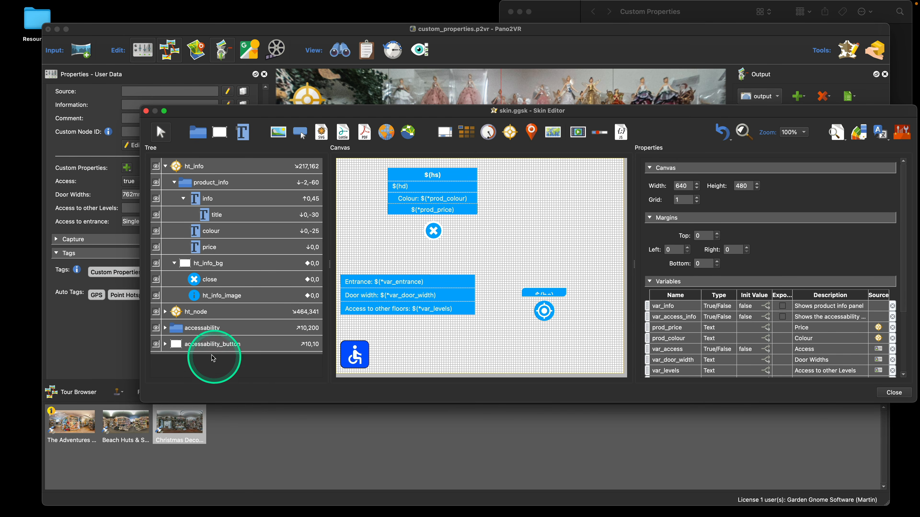
left_click(193, 347)
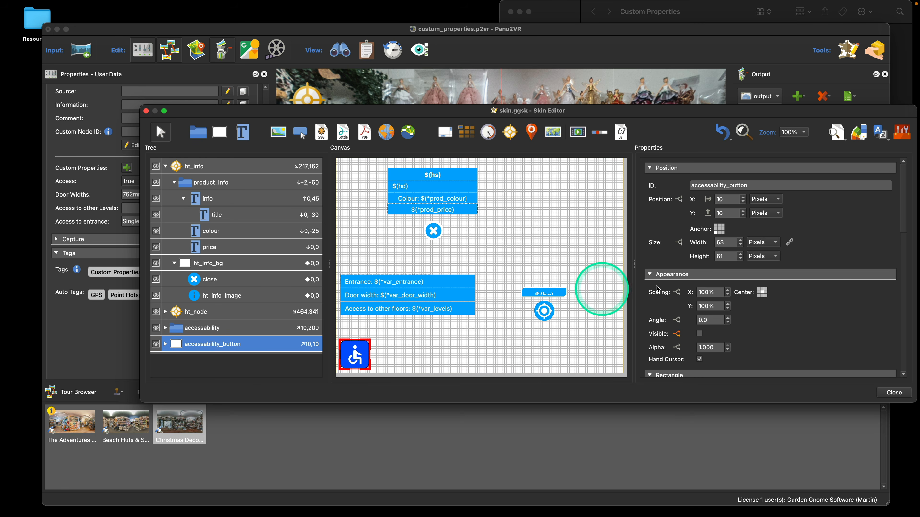
scroll(800, 303, "down", 5)
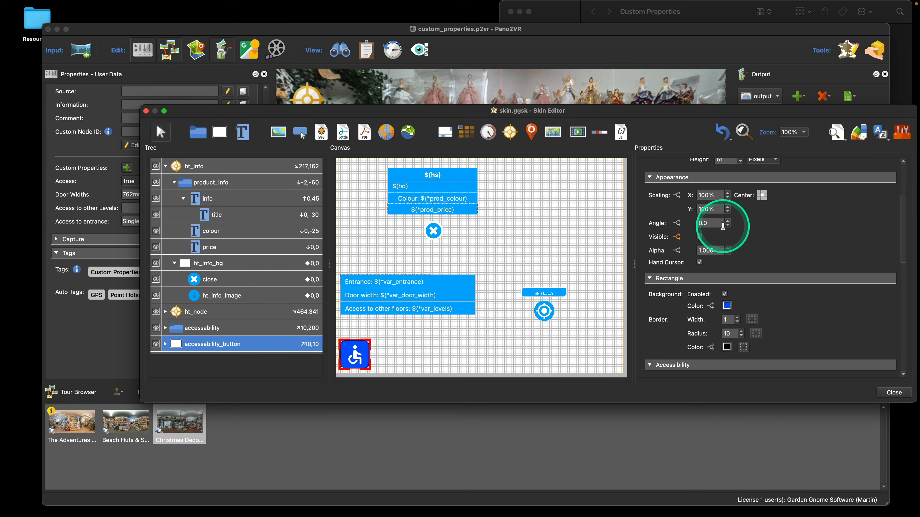
left_click(678, 239)
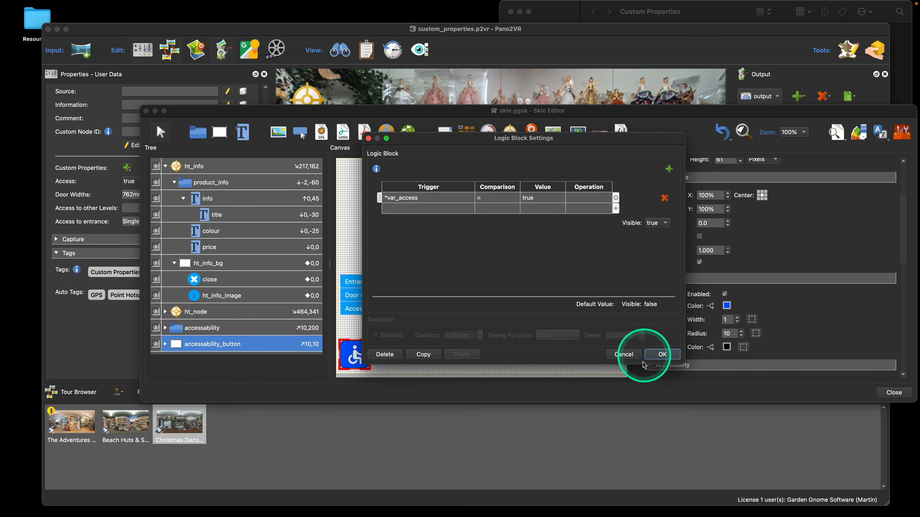
left_click(653, 354)
- Remove the var_entrance variable from the skin's variables and return to the main project window
left_click_drag(381, 111, 454, 109)
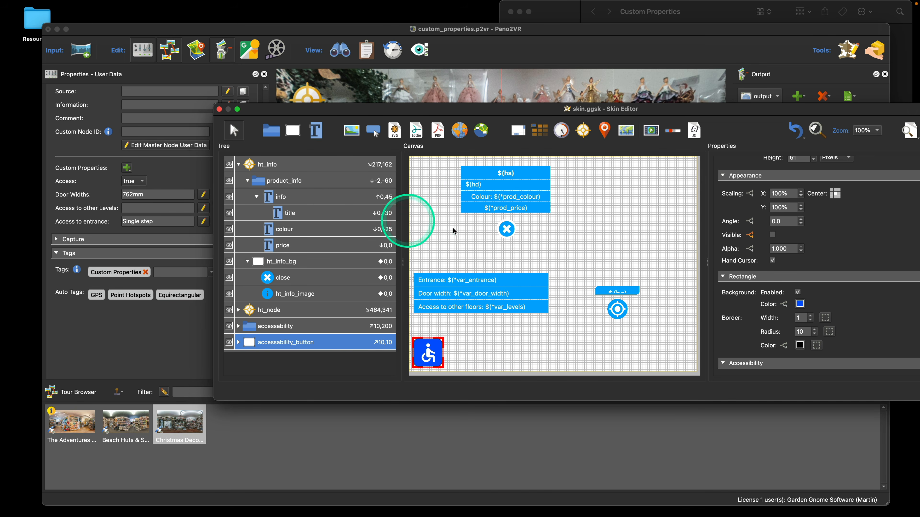
left_click(626, 219)
left_click_drag(728, 112, 631, 93)
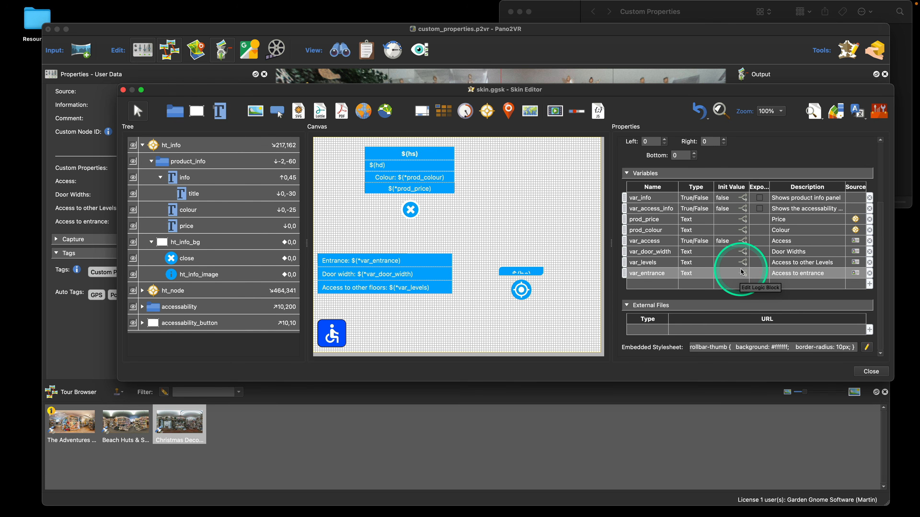
left_click(394, 205)
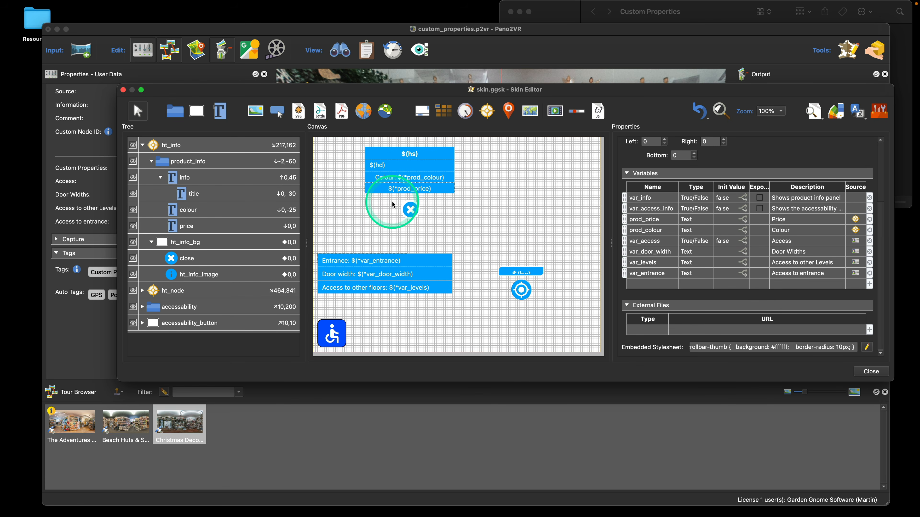
left_click(385, 92)
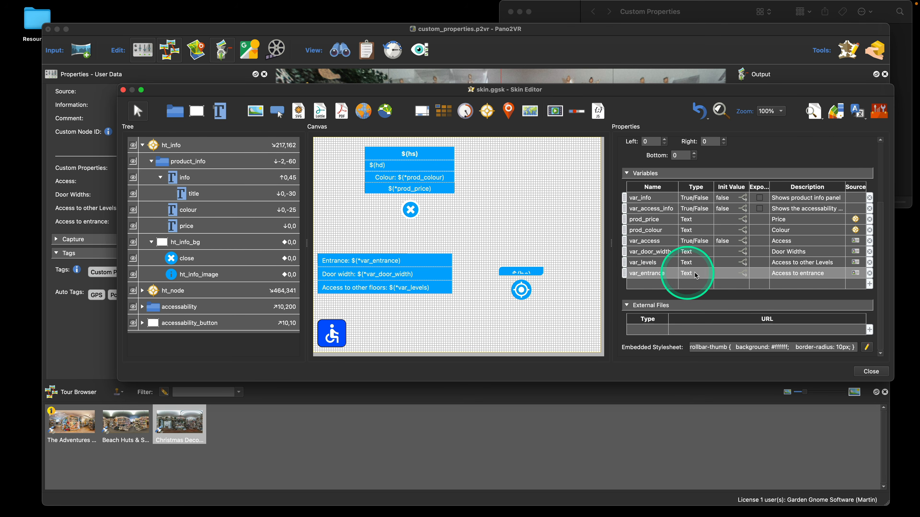
left_click(871, 275)
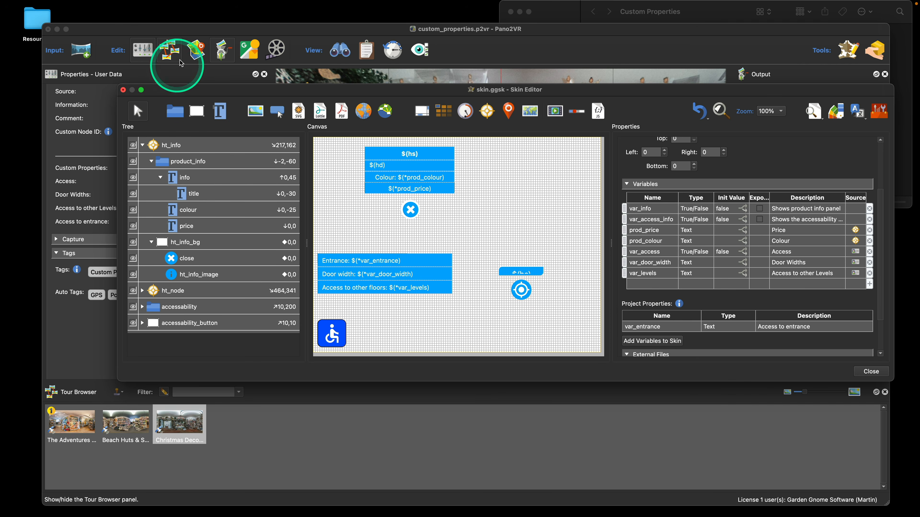
left_click(196, 37)
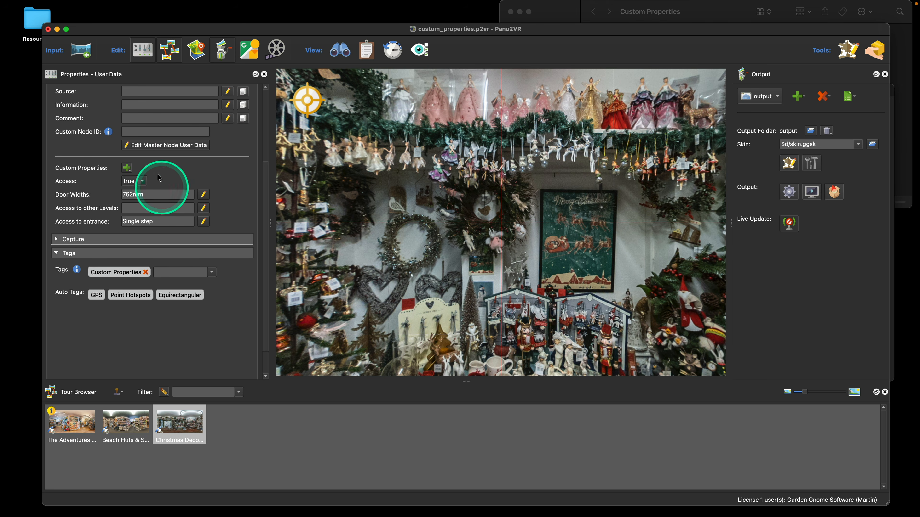
- Add the var_entrance project property back to the skin's variables
left_click(893, 153)
left_click_drag(831, 90, 856, 91)
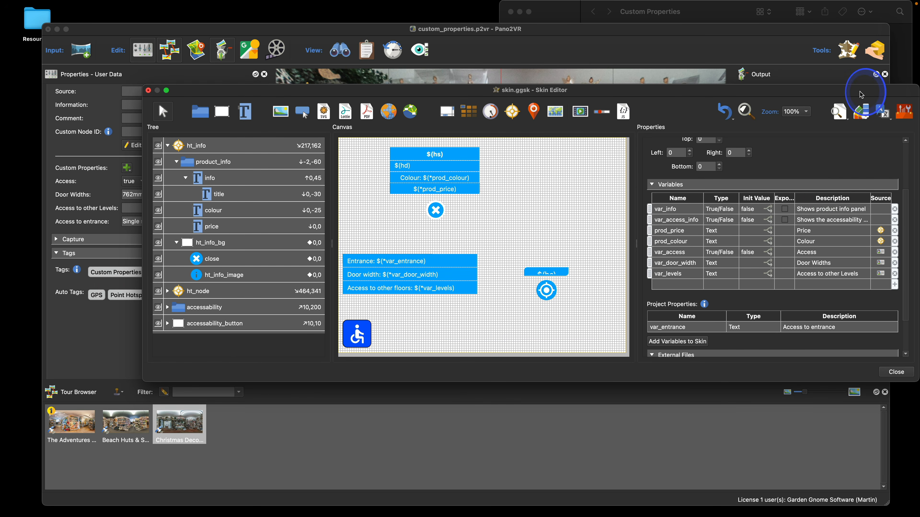
scroll(831, 202, "down", 3)
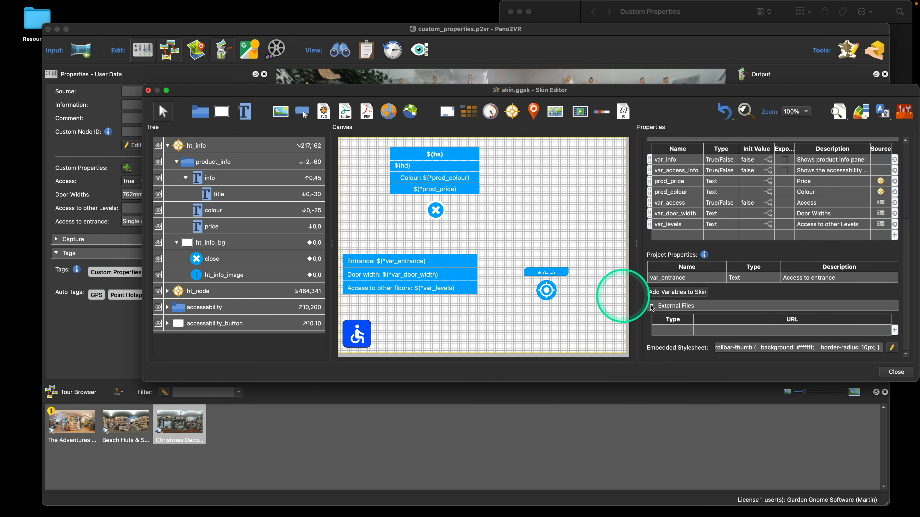
left_click(677, 278)
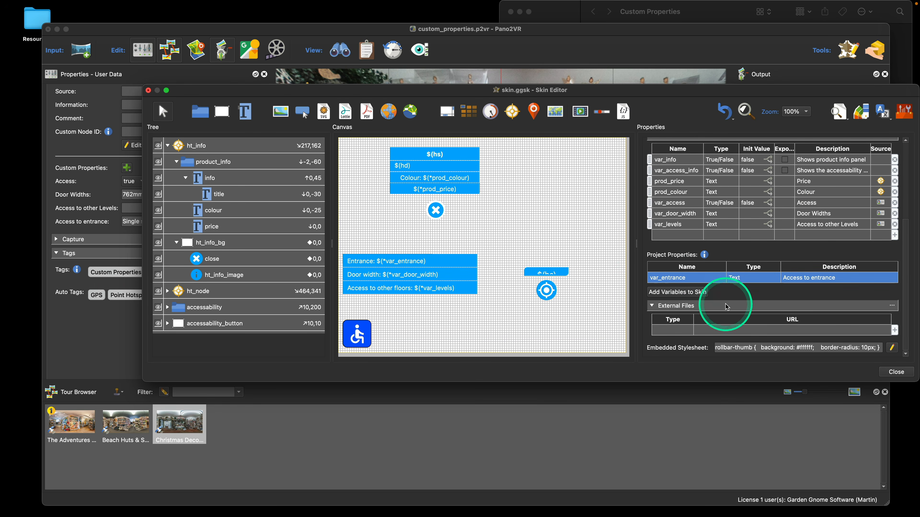
left_click(660, 292)
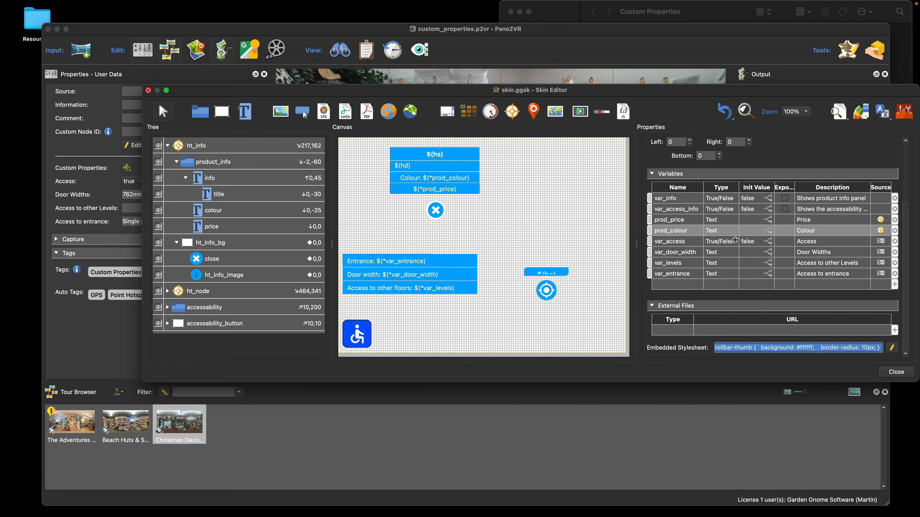
left_click(773, 327)
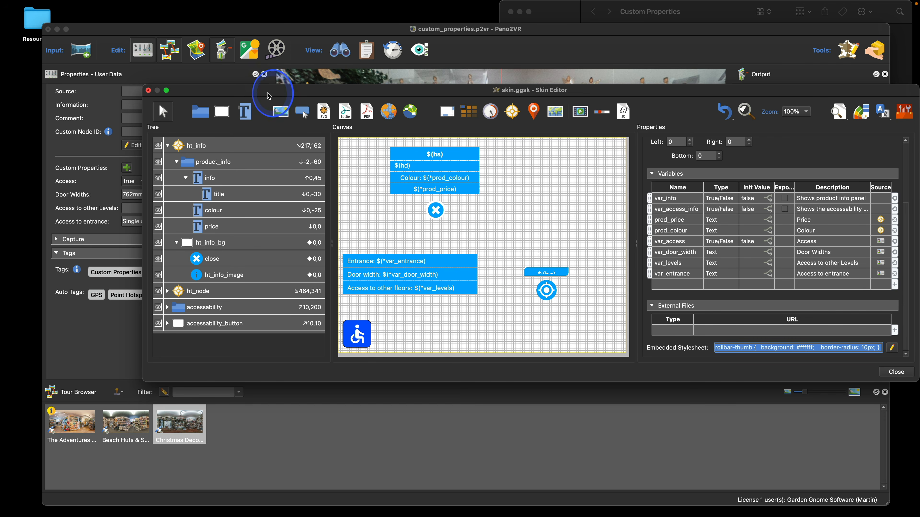
- Expand the accessability container and inspect the logic block that controls its visibility, leaving it unchanged
left_click_drag(269, 96, 329, 82)
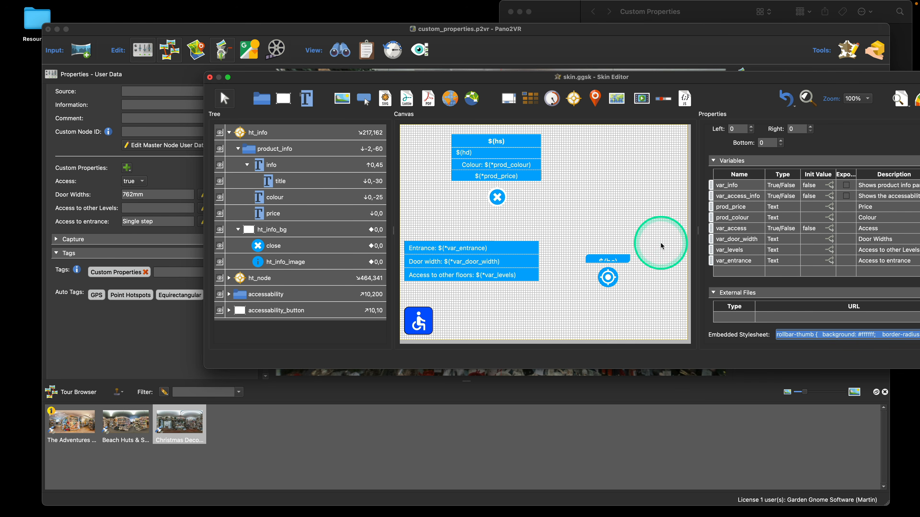
left_click(229, 297)
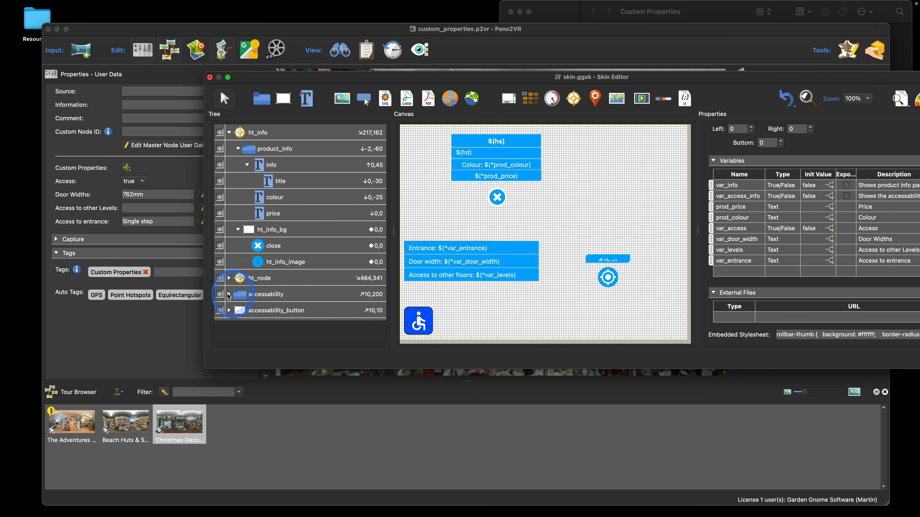
scroll(301, 263, "down", 2)
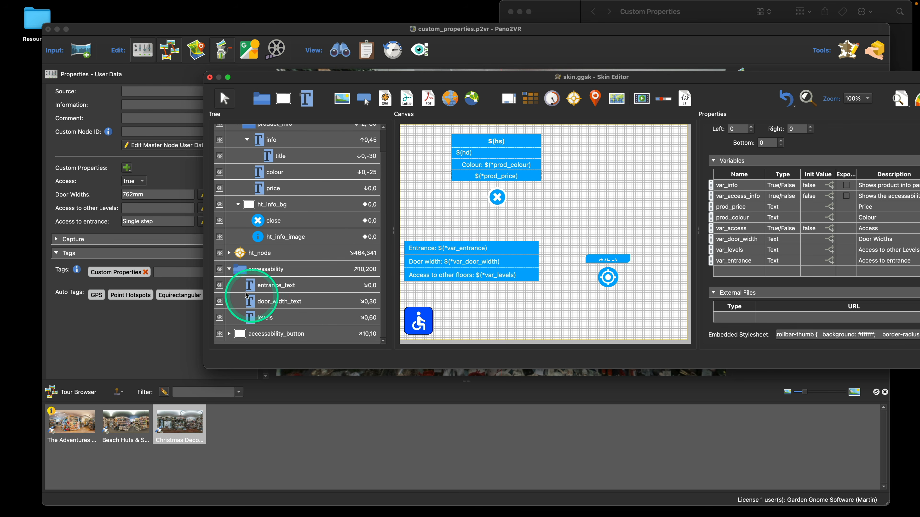
left_click(259, 274)
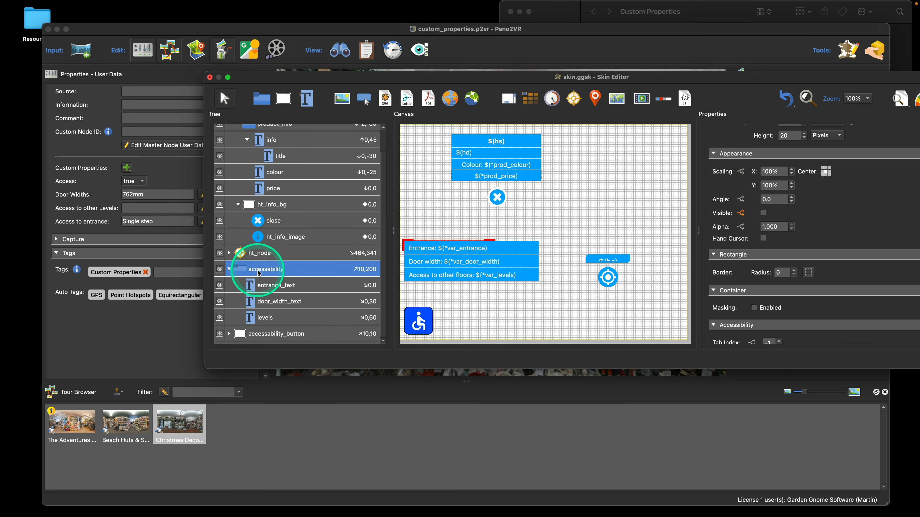
left_click(744, 217)
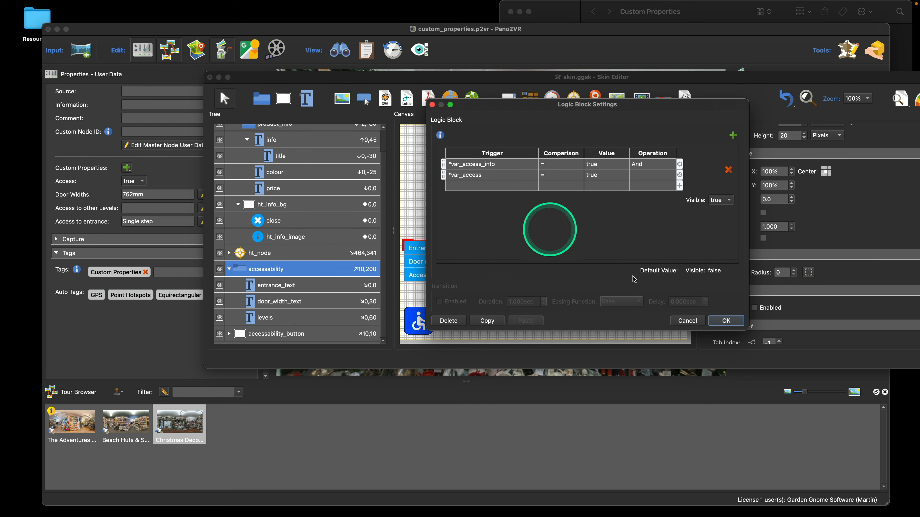
left_click(692, 321)
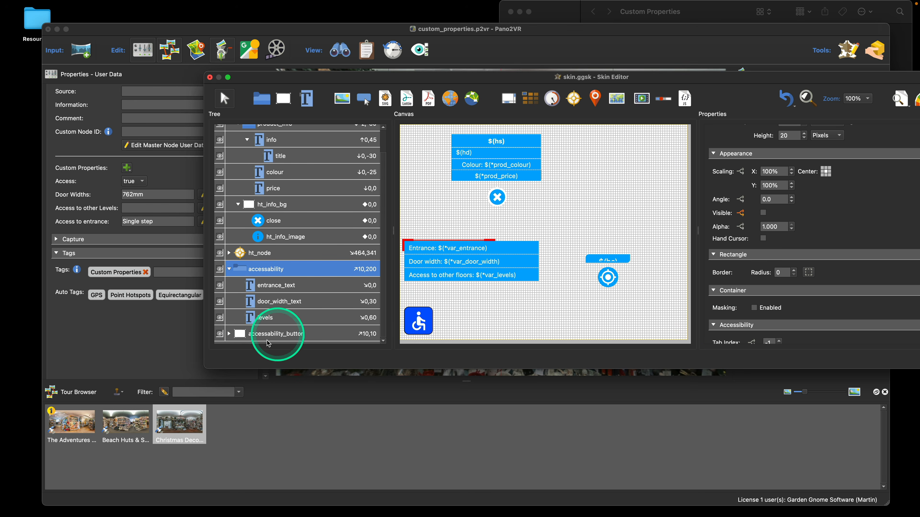
- Examine the mouse click action of accessability_button, including its parameters and target variable
left_click(261, 334)
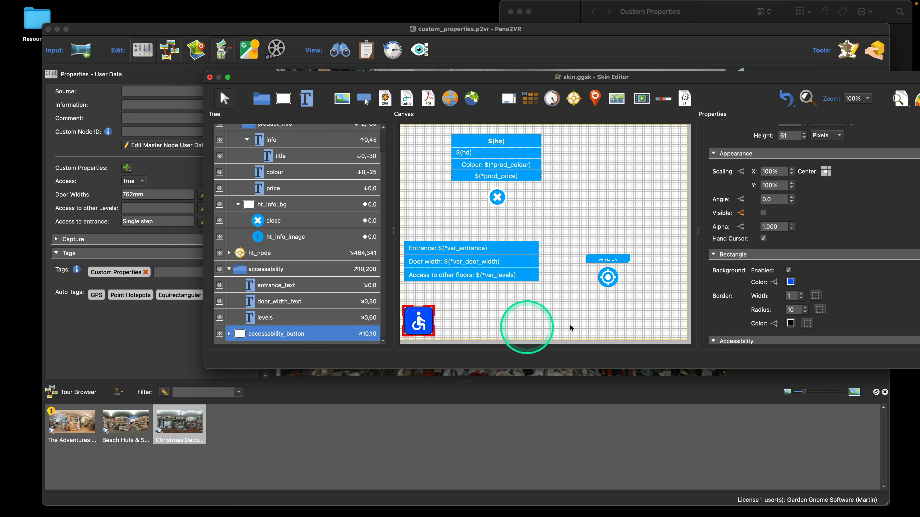
scroll(894, 247, "down", 1)
scroll(894, 247, "down", 10)
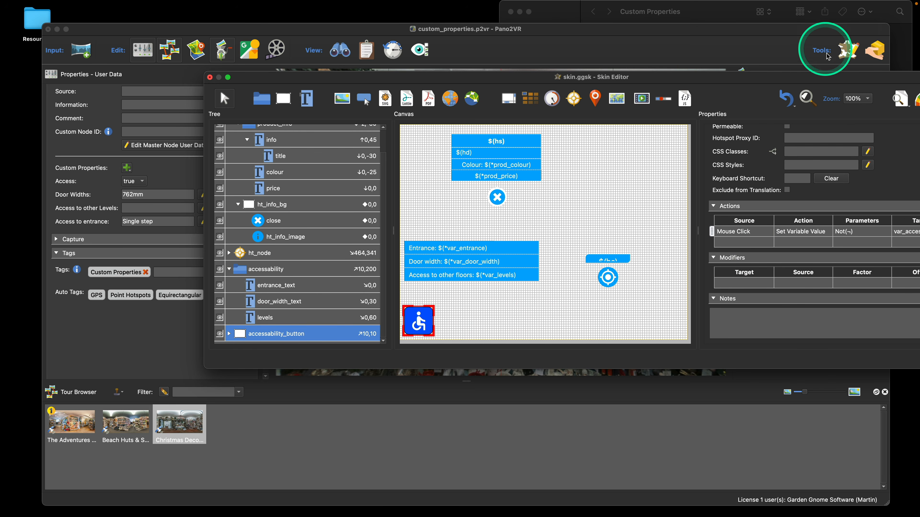
left_click_drag(832, 76, 770, 72)
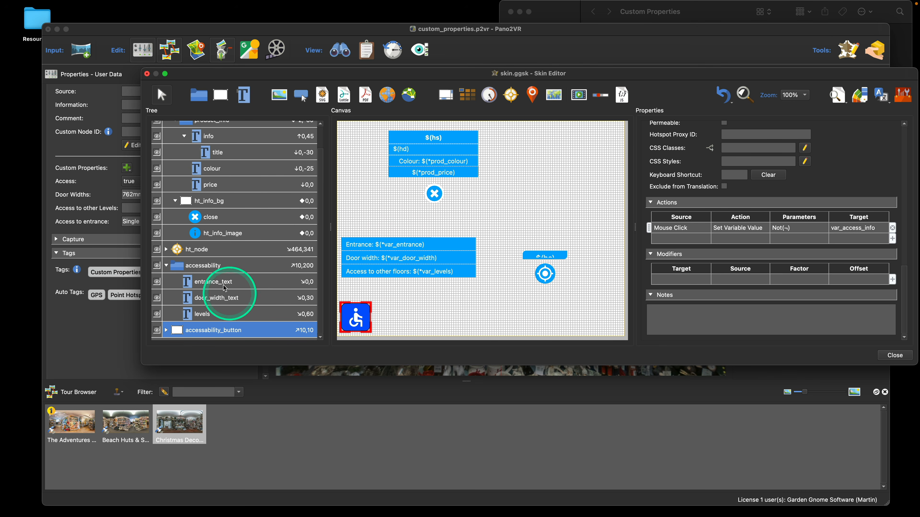
- Compare the accessability container's text elements with the Christmas node's custom properties and the skin's variables
left_click(213, 271)
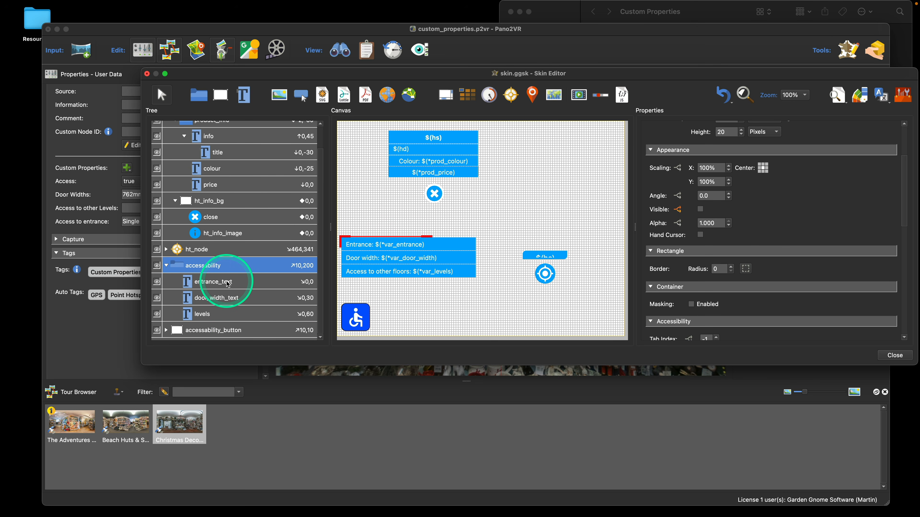
left_click_drag(292, 75, 297, 53)
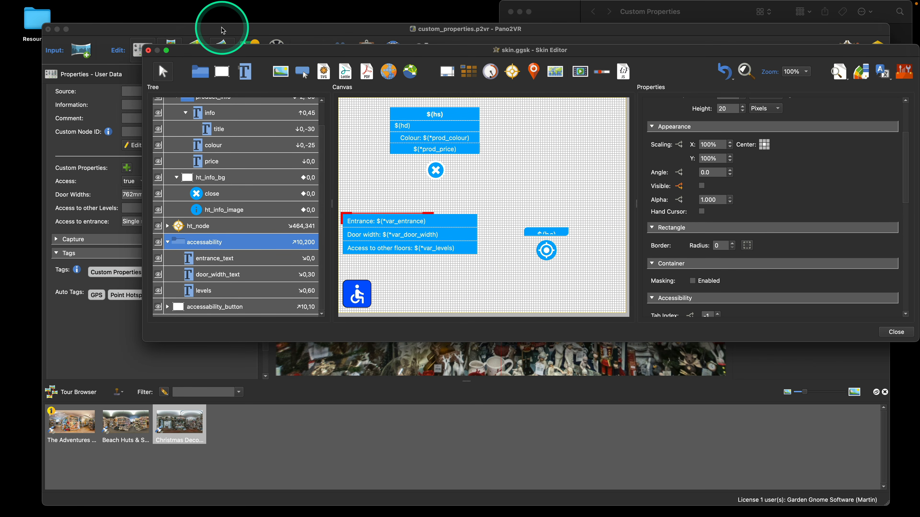
left_click_drag(221, 30, 178, 30)
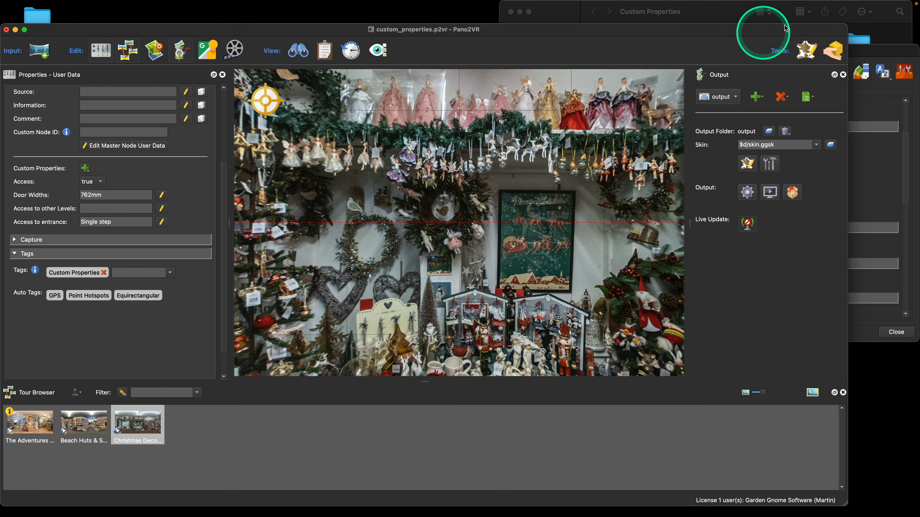
left_click(876, 53)
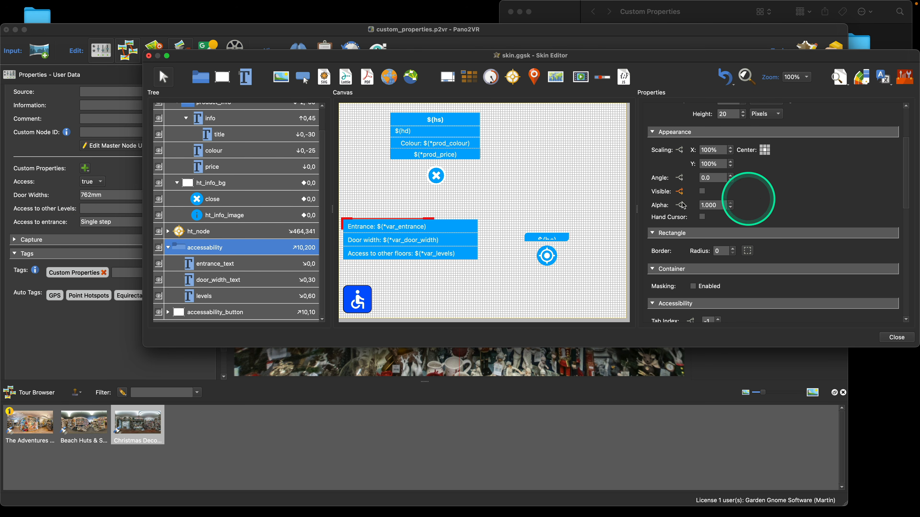
left_click(602, 199)
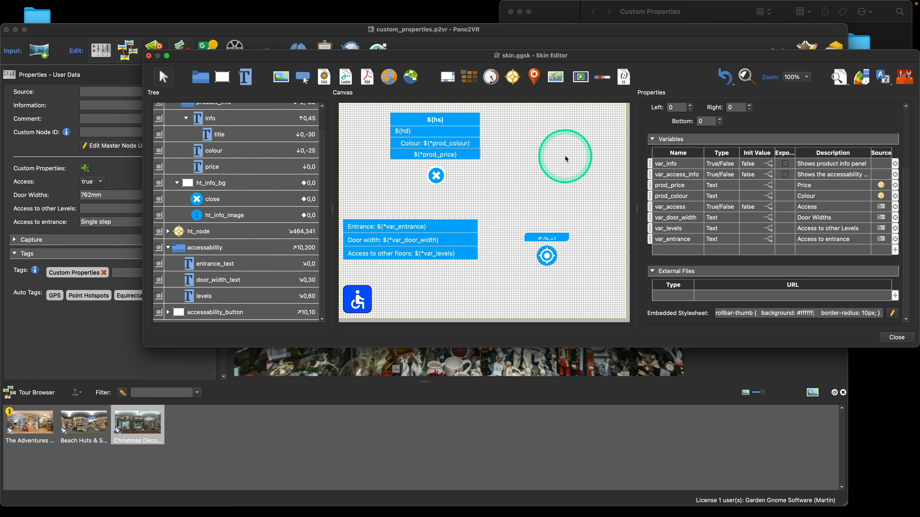
- Delete the variable placeholder from the door_width_text element's text and insert the var_door_width variable placeholder after "Door width:"
left_click(430, 242)
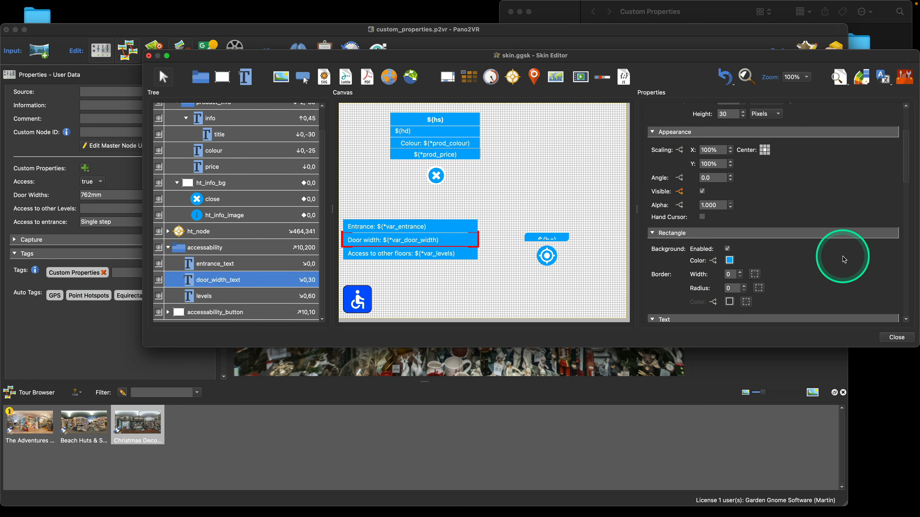
scroll(843, 258, "down", 10)
scroll(843, 258, "up", 1)
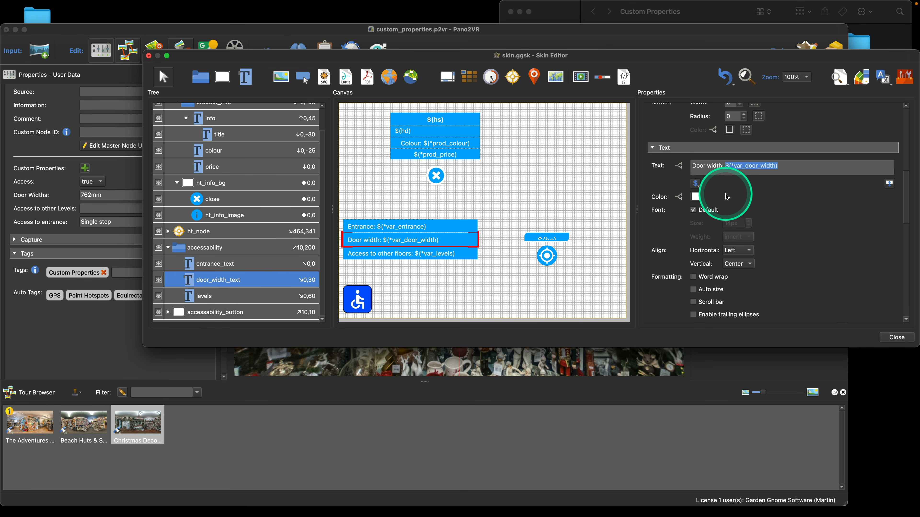
key("BackSpace")
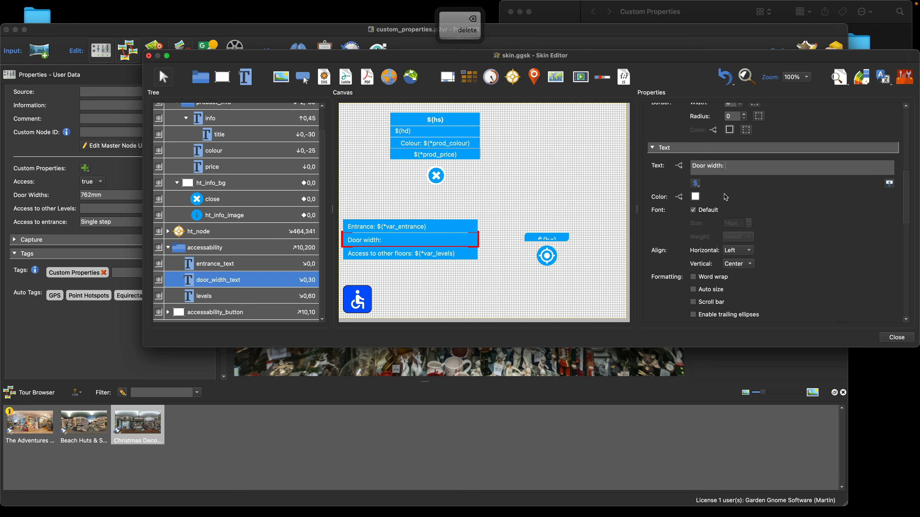
left_click(698, 187)
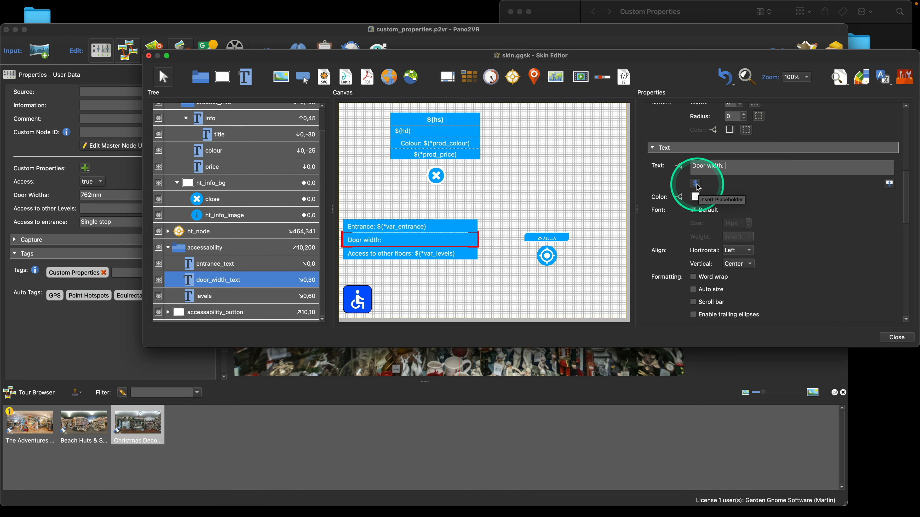
left_click(696, 183)
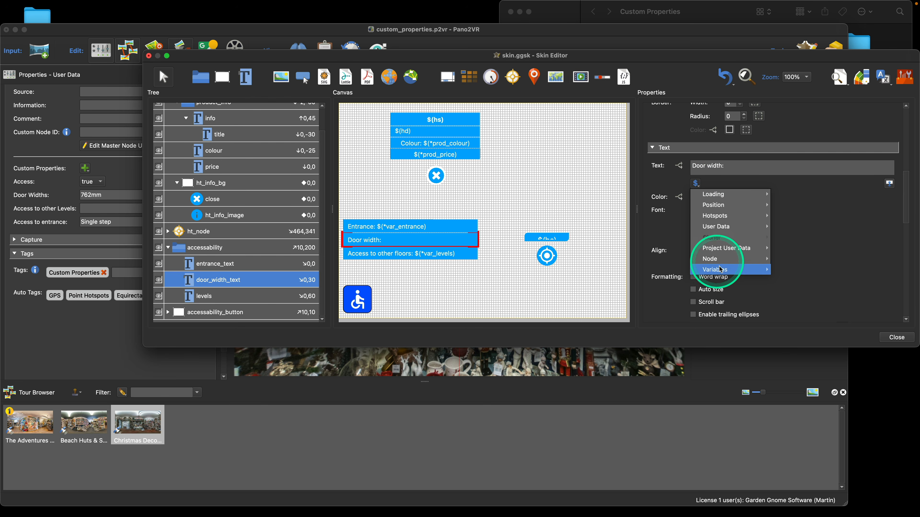
mouse_move(722, 271)
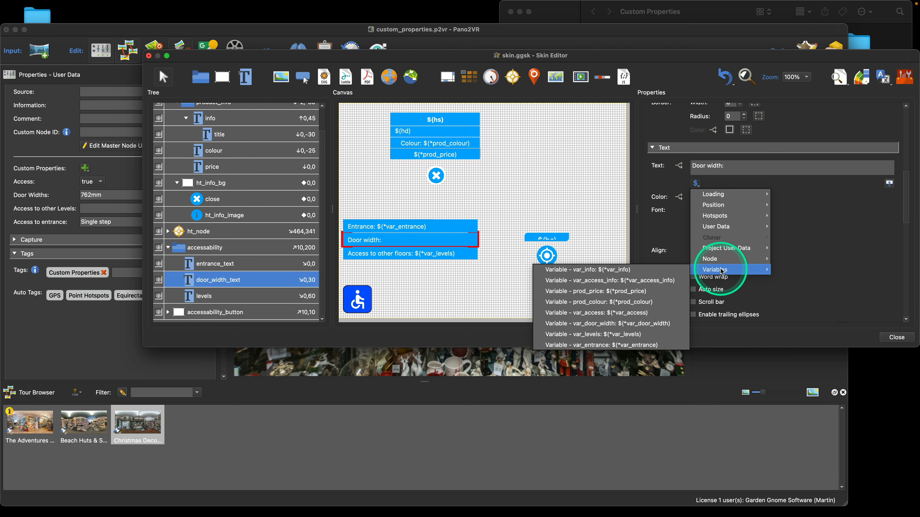
left_click(653, 324)
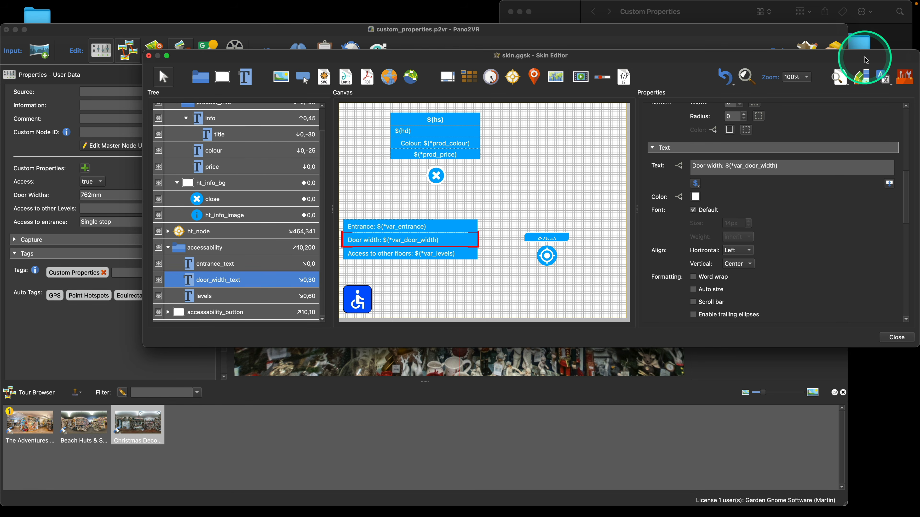
- Inspect the logic block that controls the position of door_width_text, leaving it unchanged
left_click_drag(865, 60, 836, 61)
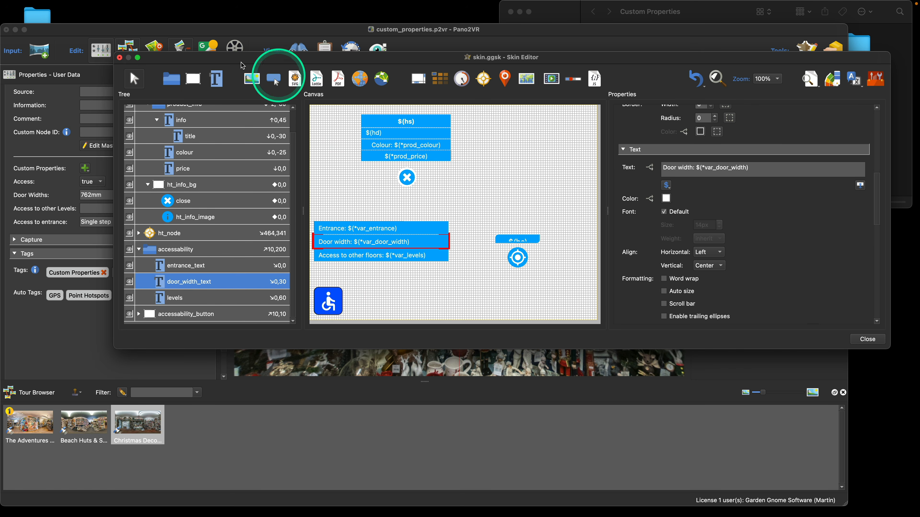
left_click_drag(231, 58, 332, 59)
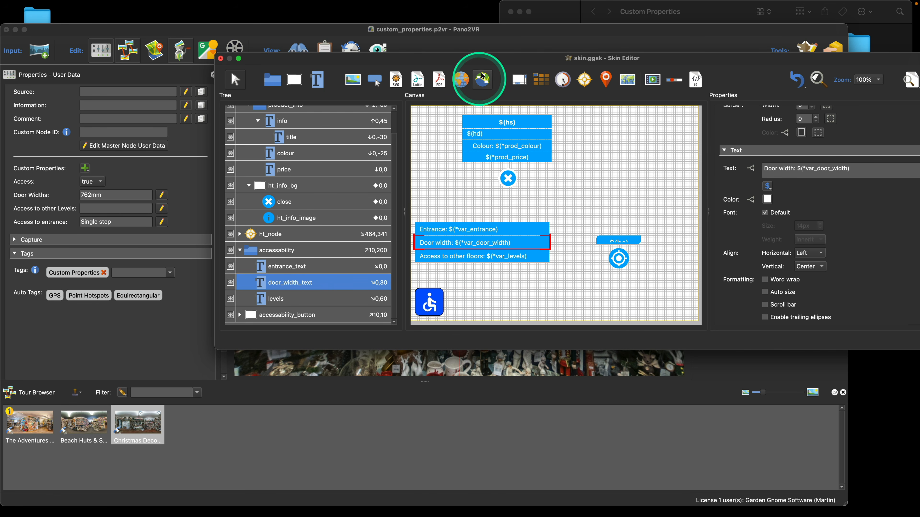
left_click_drag(487, 60, 403, 57)
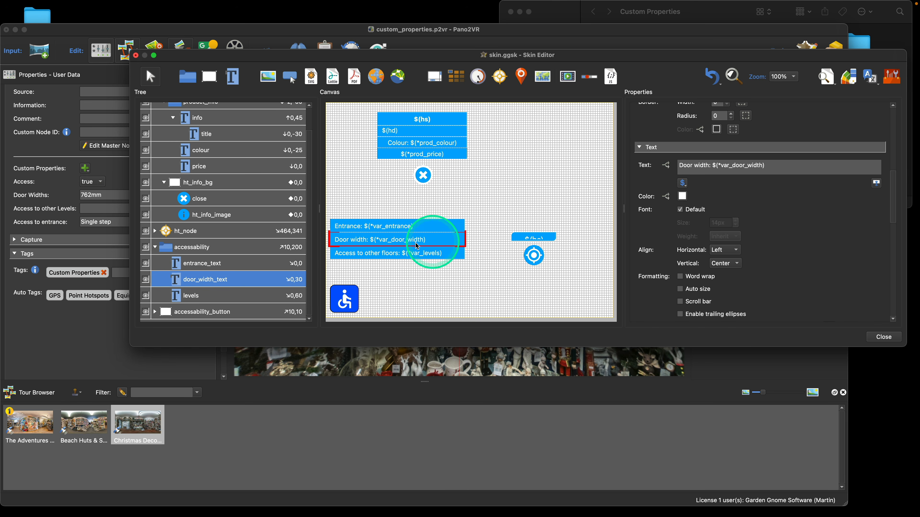
scroll(794, 256, "up", 15)
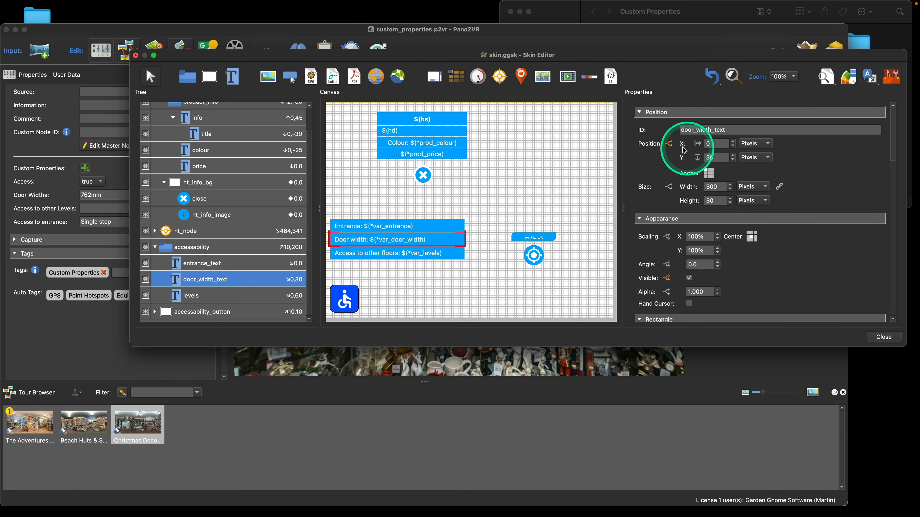
left_click(670, 145)
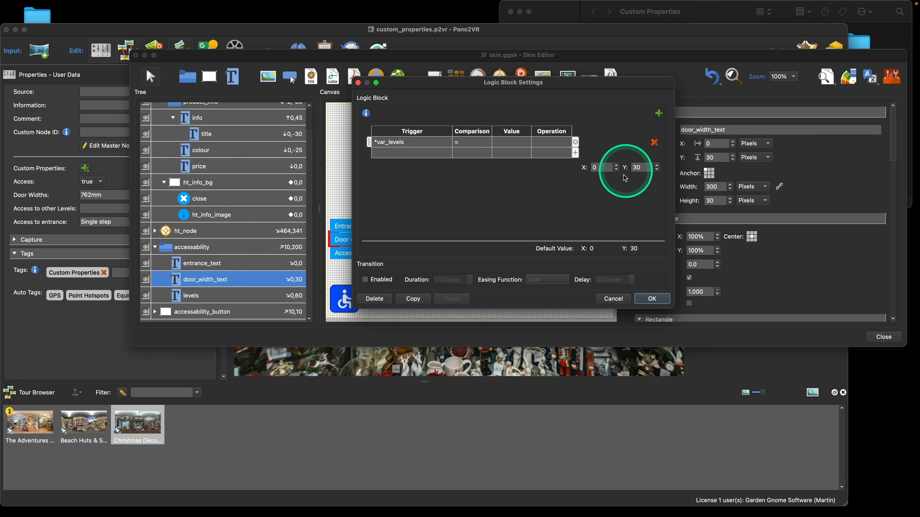
left_click(616, 299)
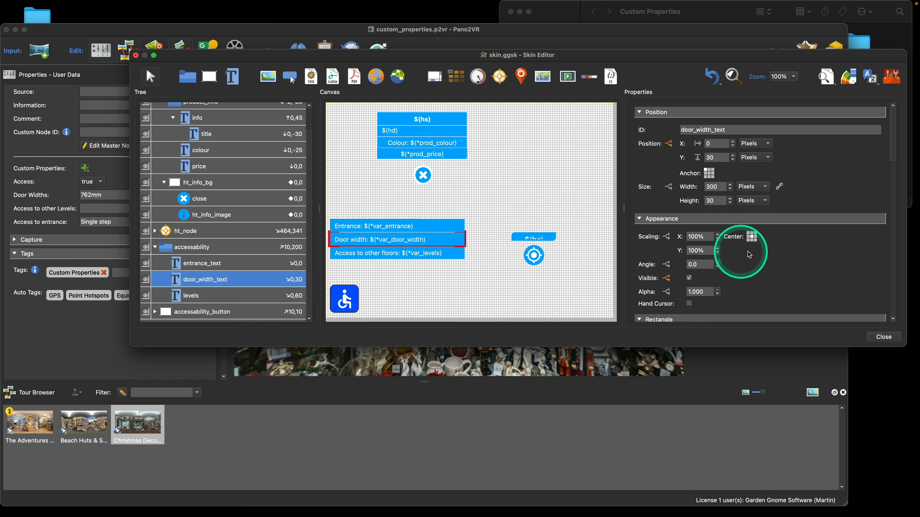
- Inspect the logic block that controls the visibility of door_width_text, leaving it unchanged
scroll(753, 254, "down", 2)
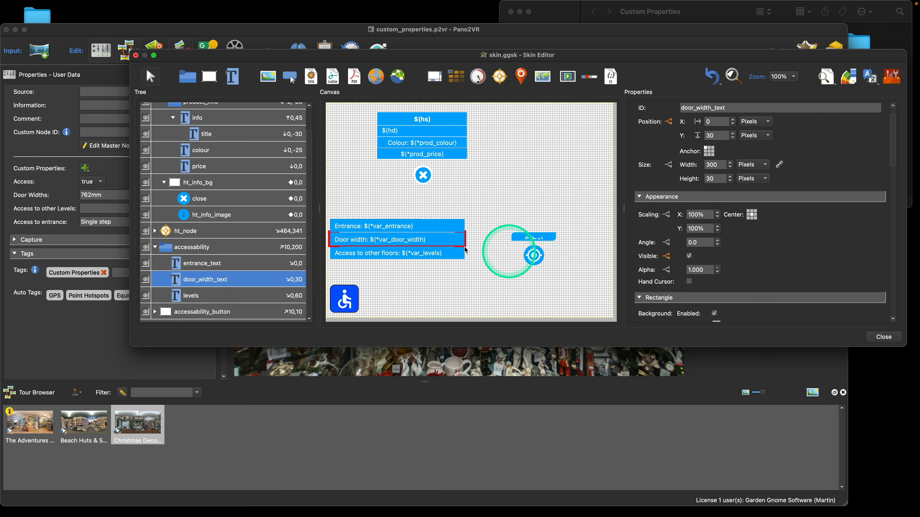
left_click(666, 256)
left_click(396, 142)
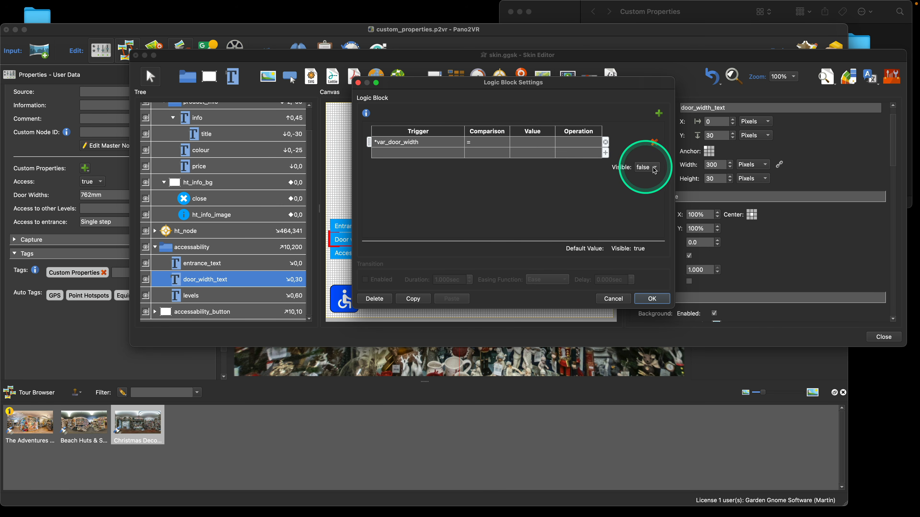
left_click(613, 298)
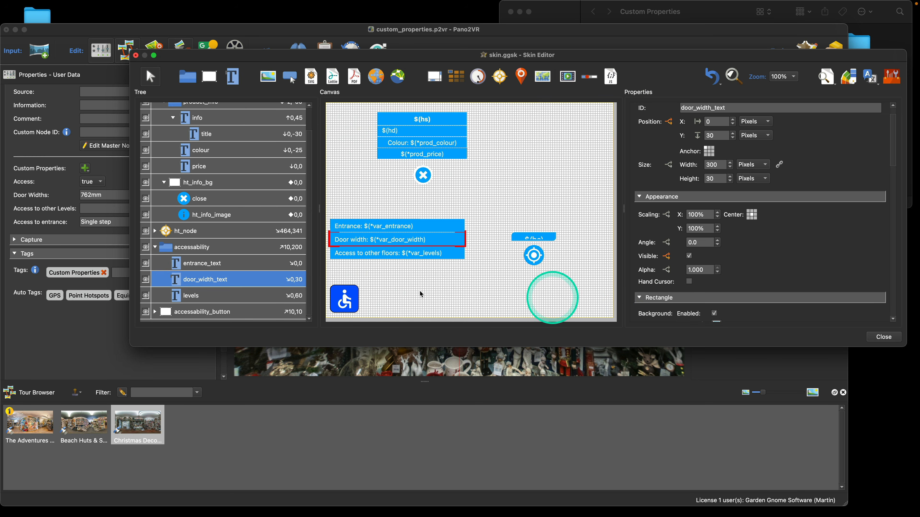
- Inspect the logic block that controls the position of entrance_text, leaving it unchanged
left_click(225, 263)
left_click(670, 123)
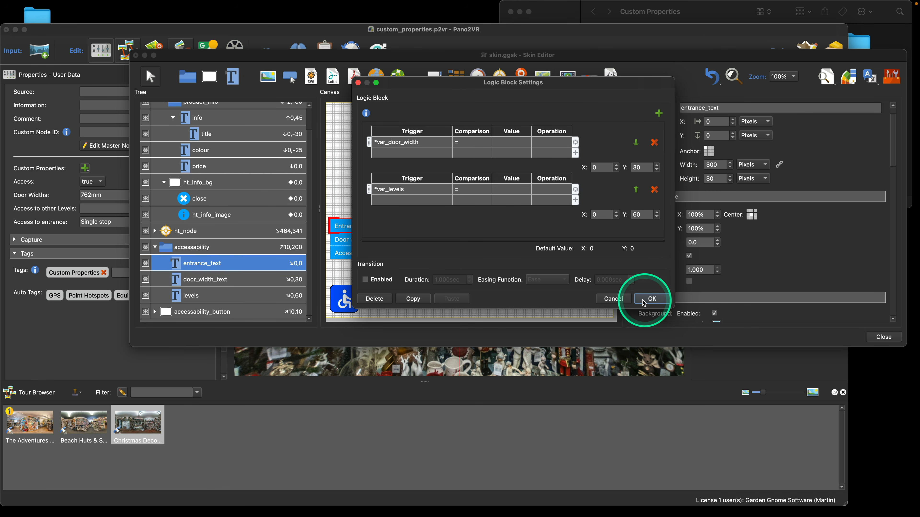
left_click(651, 299)
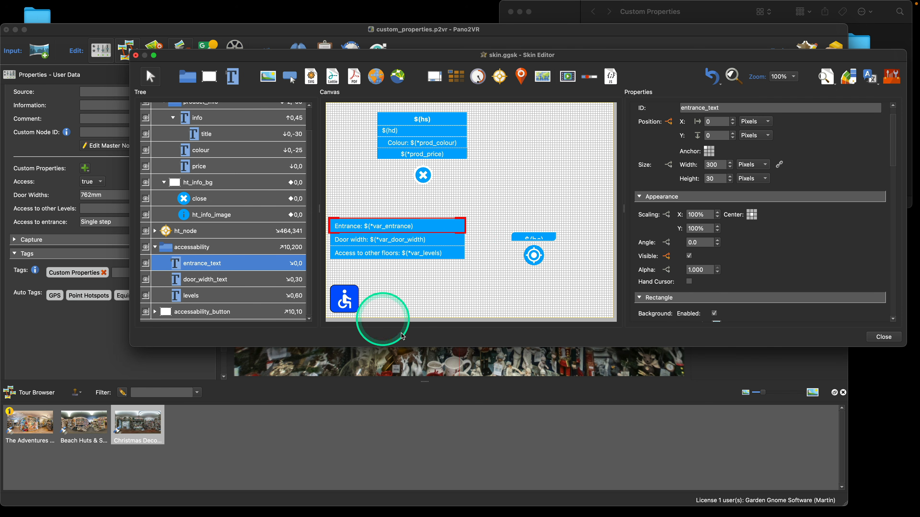
- Return to the Pano2VR project and generate the web output to preview the tour in the browser
left_click(453, 359)
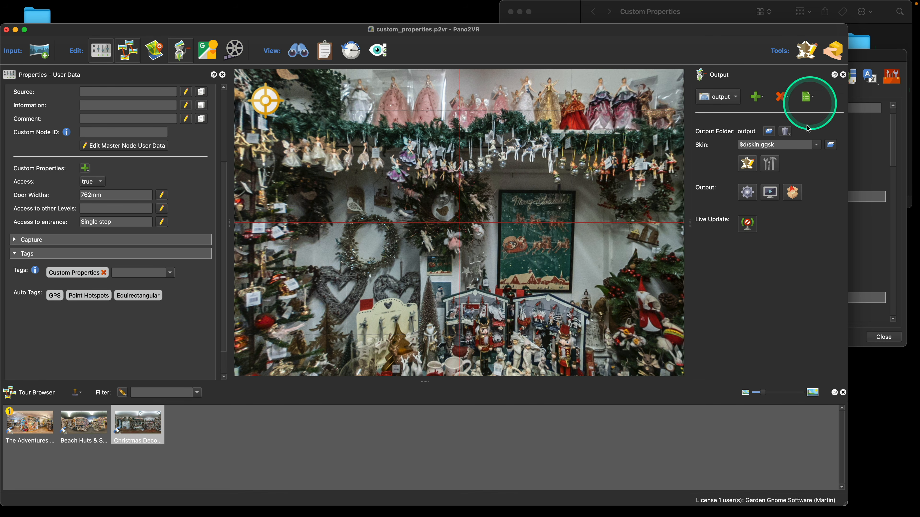
left_click(747, 192)
left_click(501, 269)
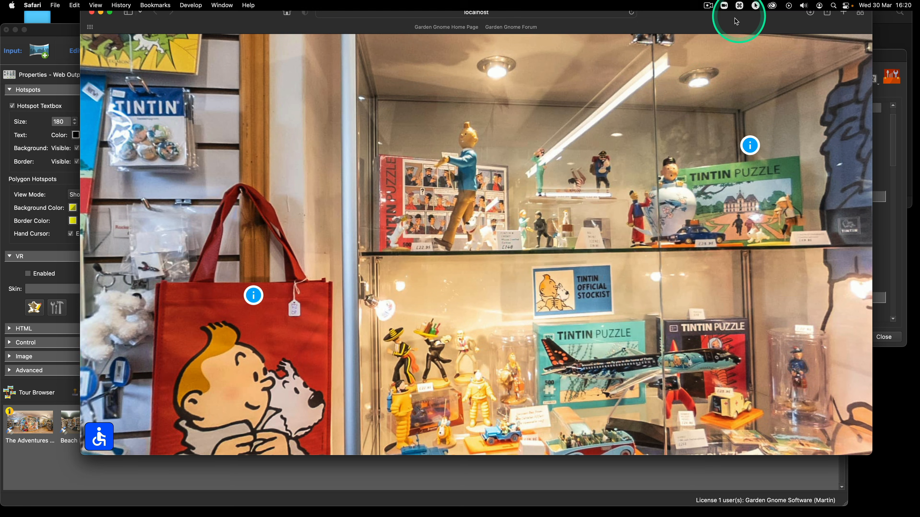
- Go through the tour's node hotspots to the Christmas Decorations panorama and show its accessibility information
left_click_drag(254, 355, 478, 334)
left_click_drag(155, 406, 511, 283)
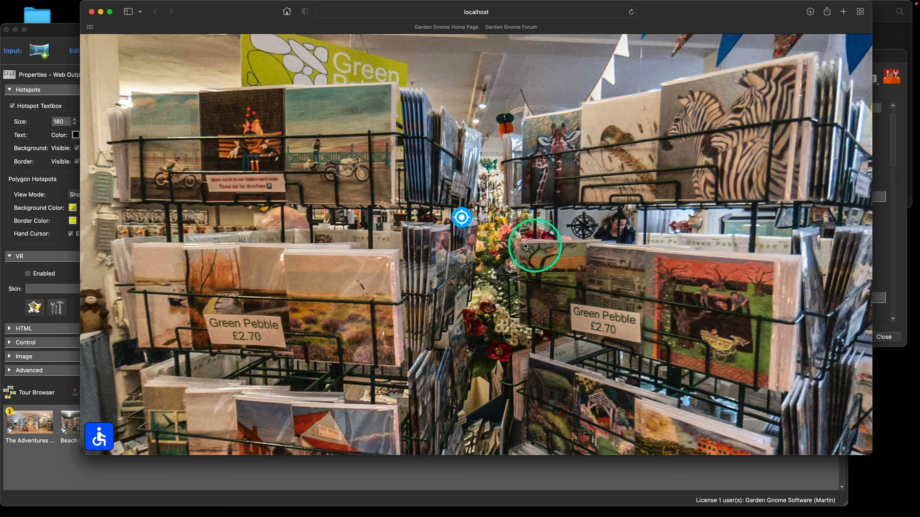
left_click(485, 218)
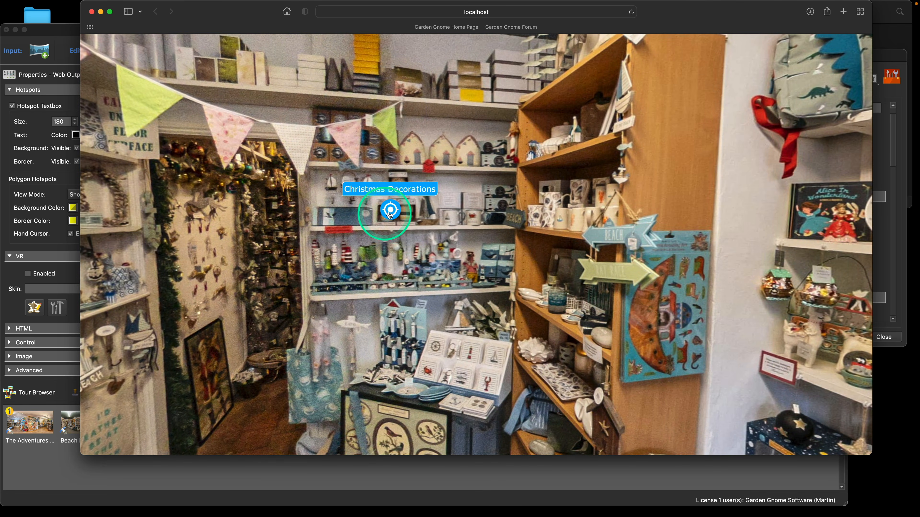
left_click(390, 208)
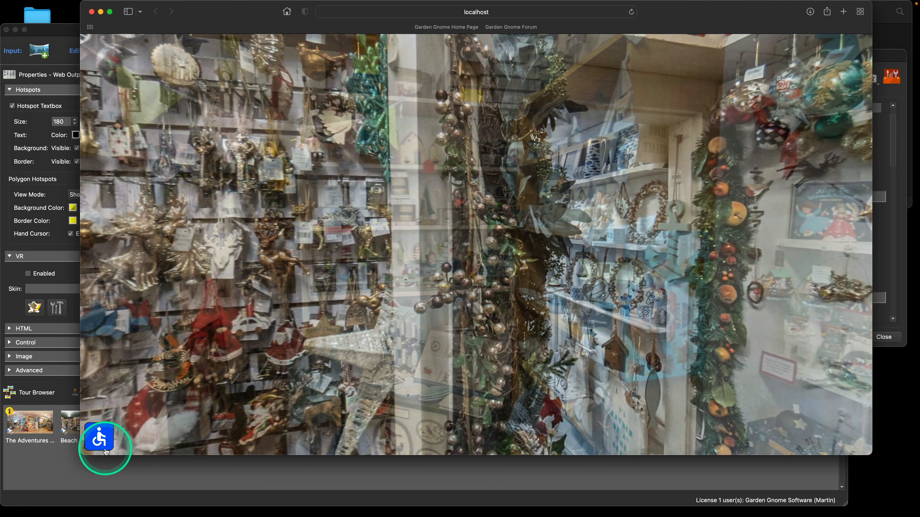
left_click(100, 438)
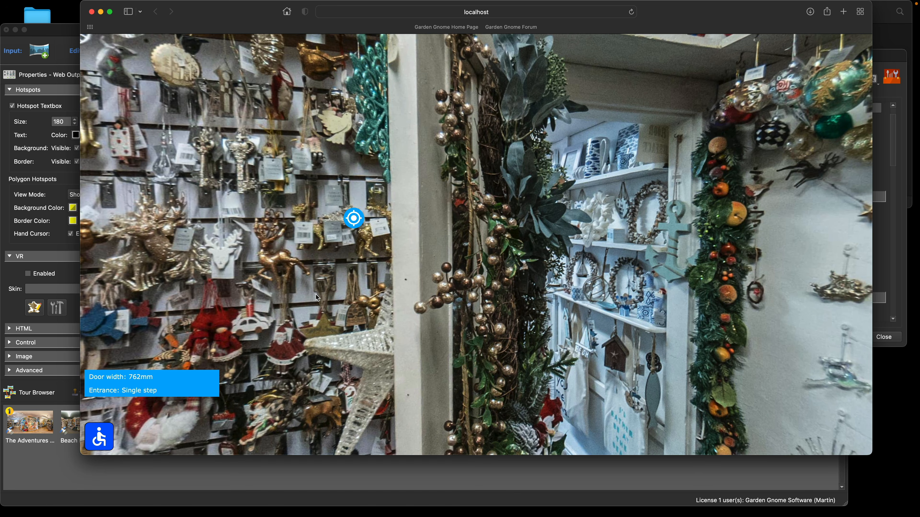
- Switch back to the Pano2VR project and reopen the skin in the Skin Editor
left_click_drag(257, 19, 342, 20)
left_click(114, 207)
left_click(308, 235)
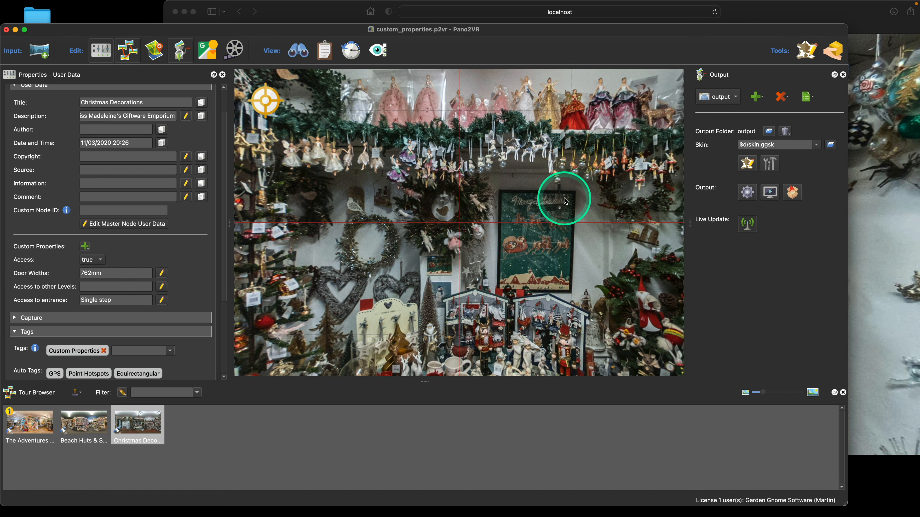
left_click(747, 166)
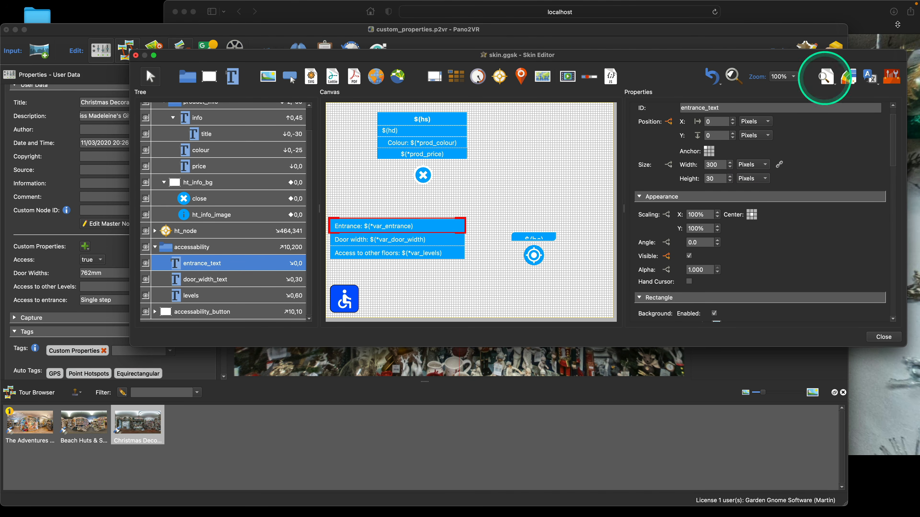
left_click_drag(871, 57, 874, 68)
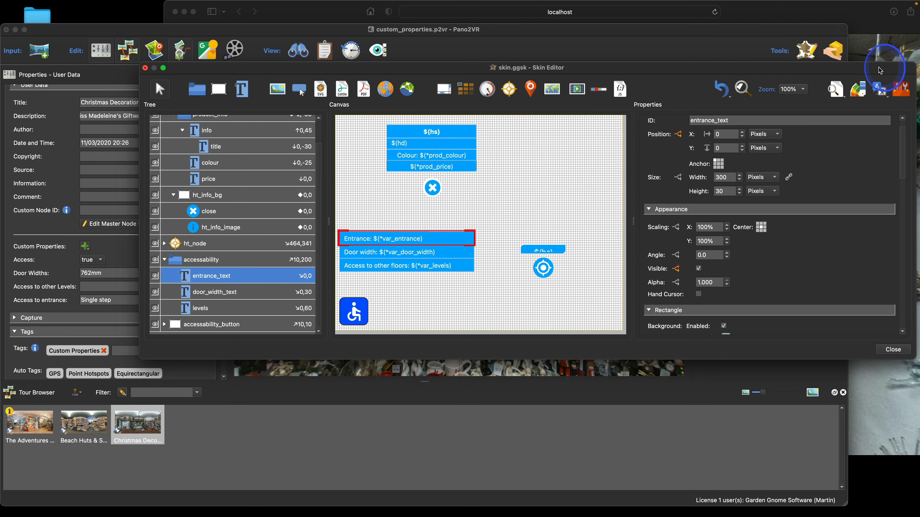
- Compare the accessibility text in the browser's Christmas Decorations panorama with the variables list in the skin's properties
left_click(807, 10)
left_click_drag(807, 10, 748, 7)
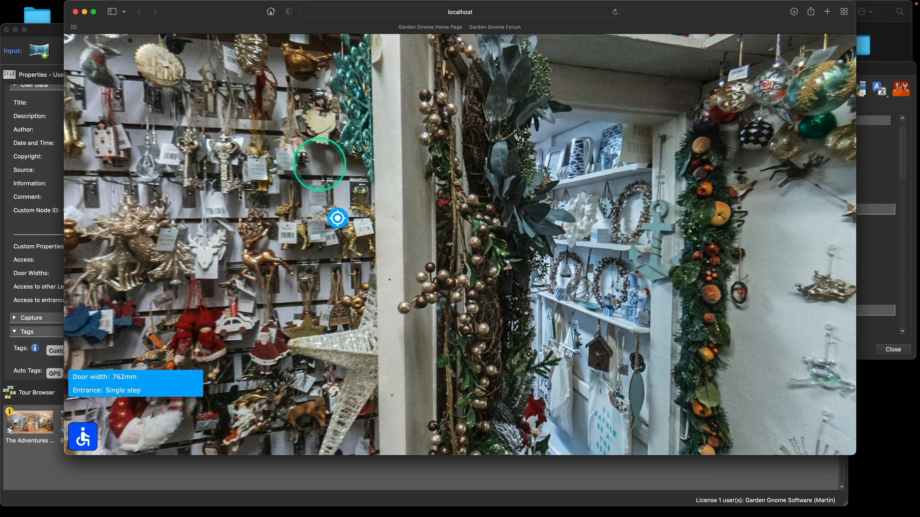
left_click_drag(147, 319, 225, 305)
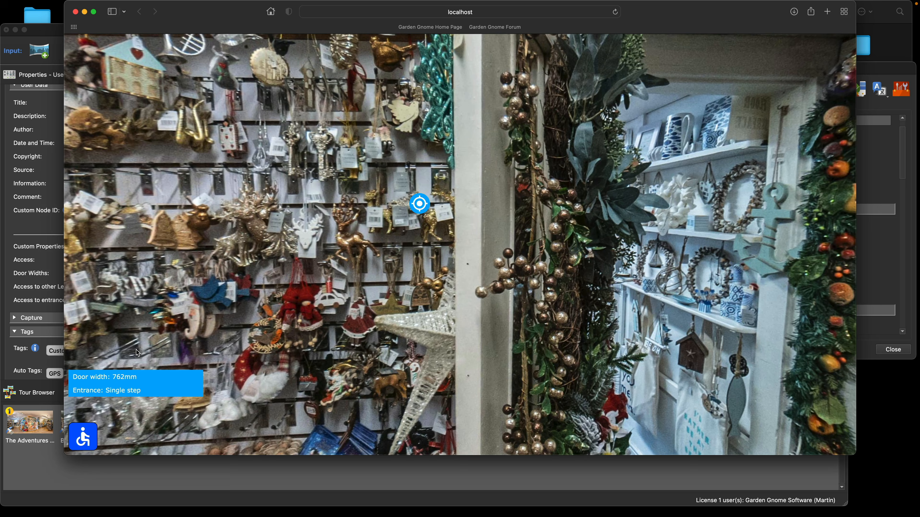
left_click(884, 77)
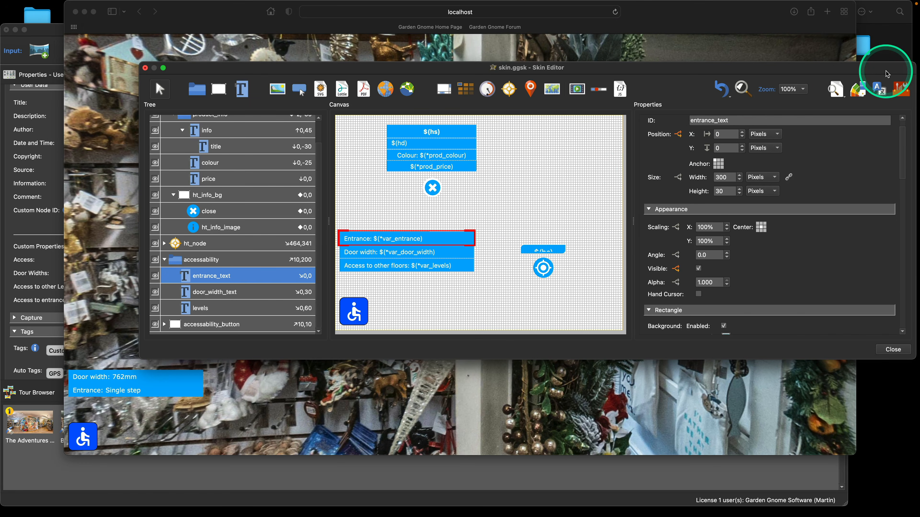
left_click(575, 166)
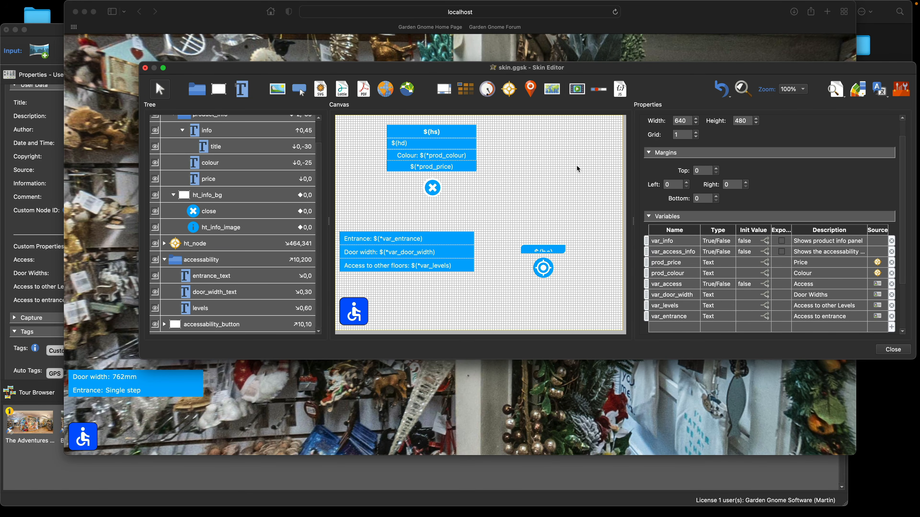
- Switch to a new Safari window and open the Garden Gnome Forum from the favourites
mouse_move(374, 515)
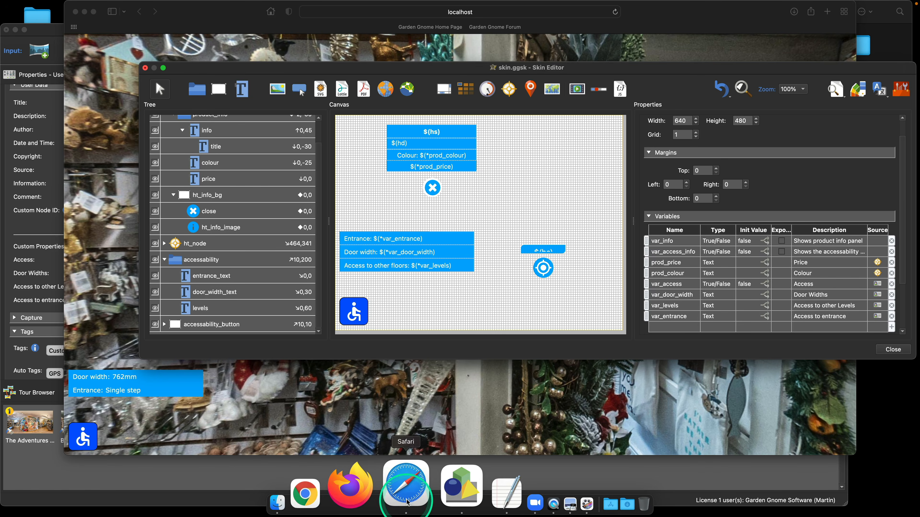
right_click(410, 487)
left_click(438, 379)
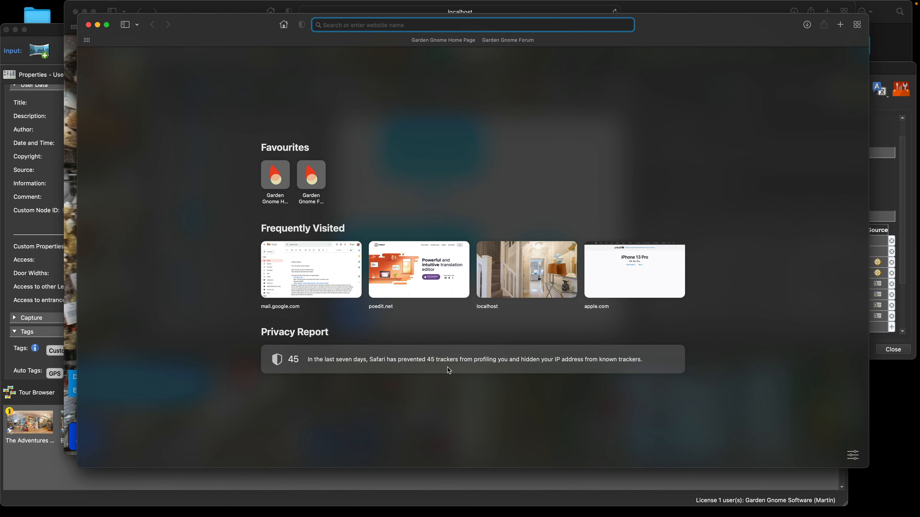
left_click(314, 181)
- Open the Useful Posts Index topic in the Pano2VR/Object2VR Skins forum and look through its links
scroll(294, 269, "down", 2)
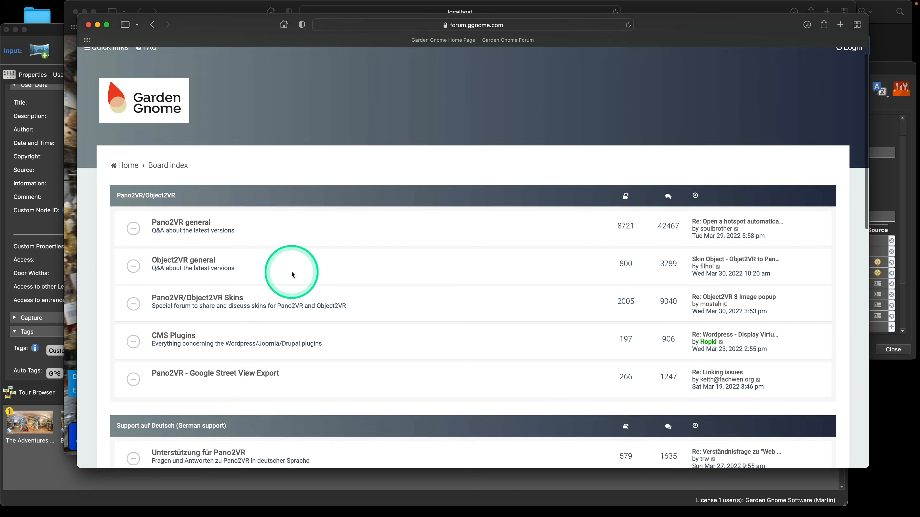
left_click(239, 283)
scroll(323, 254, "down", 10)
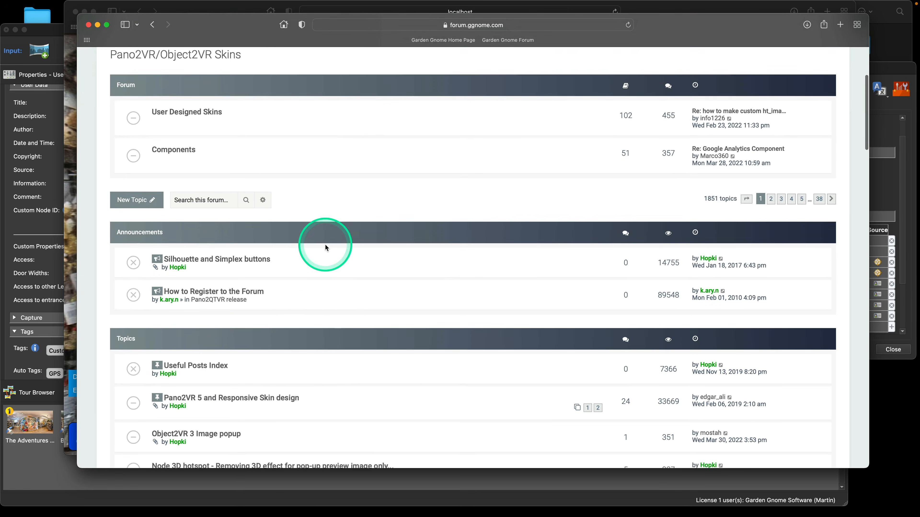
left_click(221, 335)
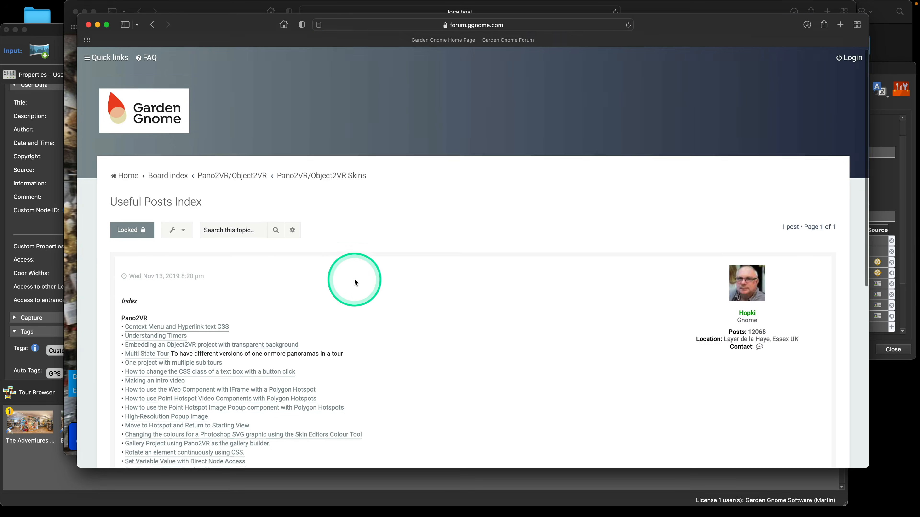
scroll(355, 280, "down", 3)
scroll(356, 282, "down", 2)
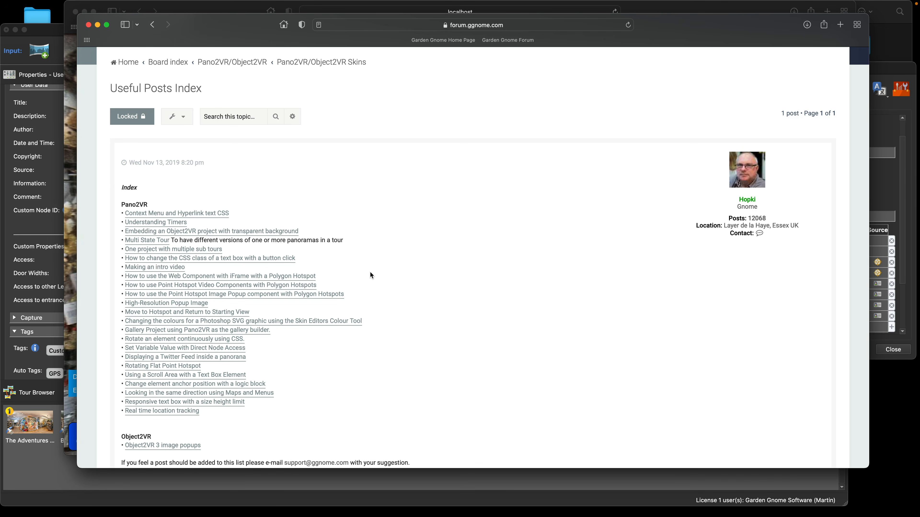
scroll(268, 116, "up", 3)
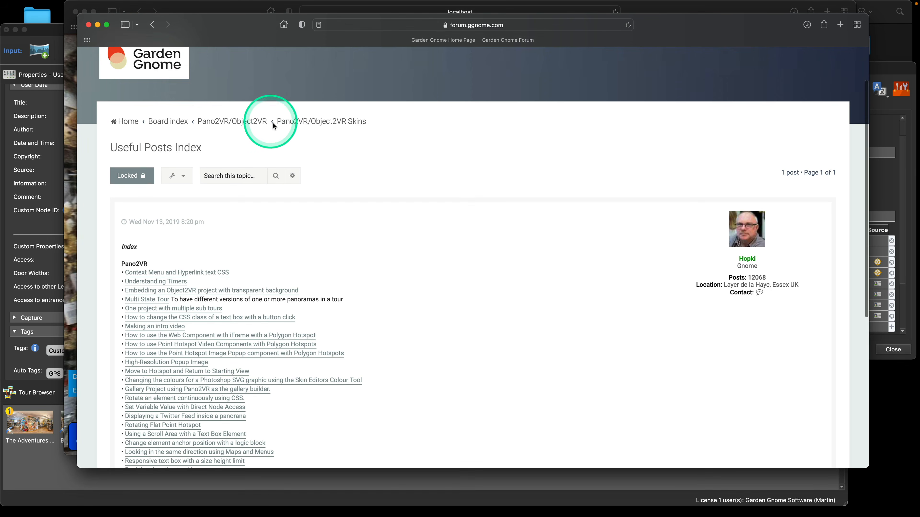
- Go to the Components subforum of Pano2VR/Object2VR Skins and look through the Components Index topic
left_click(296, 122)
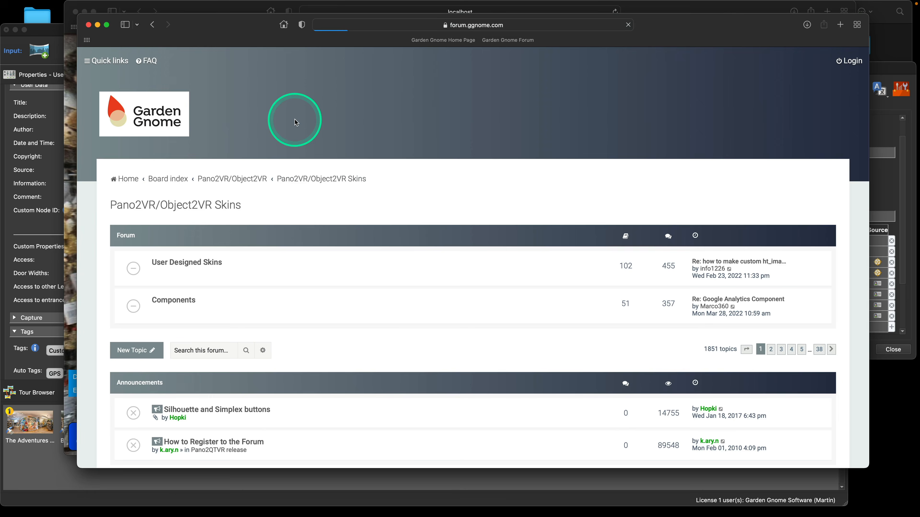
scroll(290, 182, "down", 3)
left_click(217, 241)
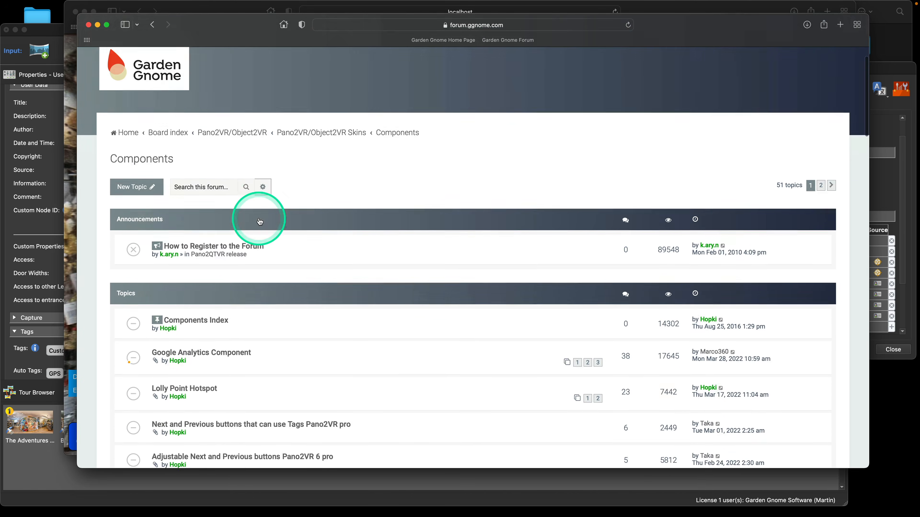
scroll(261, 217, "down", 3)
left_click(216, 211)
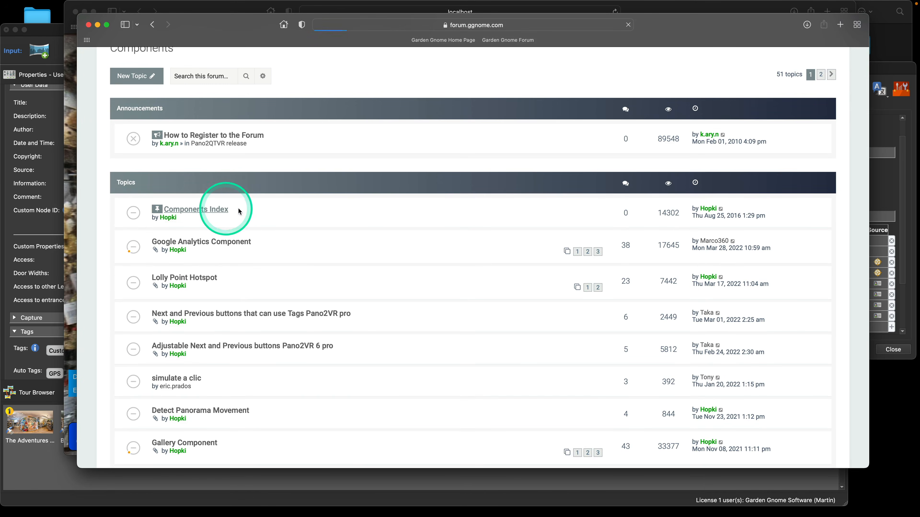
scroll(282, 209, "down", 5)
scroll(281, 211, "down", 2)
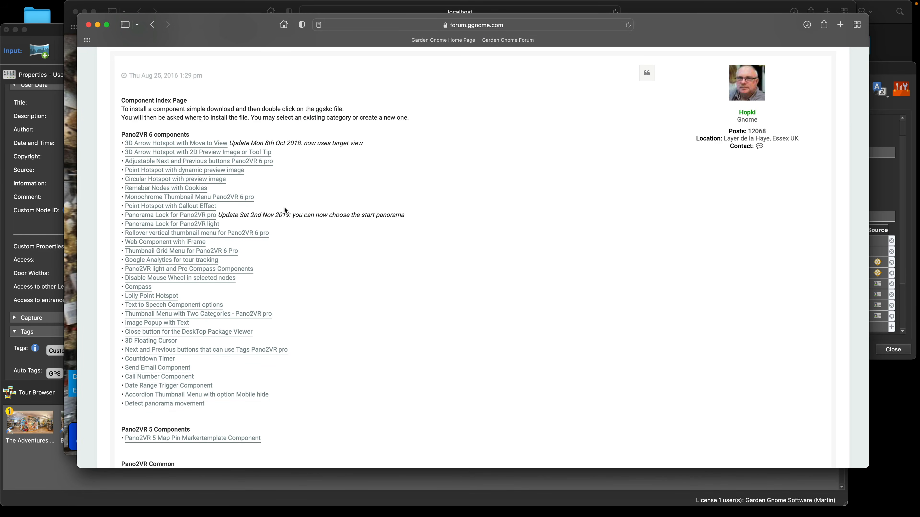
- Open the Date Range Trigger Component topic and view its Date Range Trigger example in a new tab
left_click(197, 385)
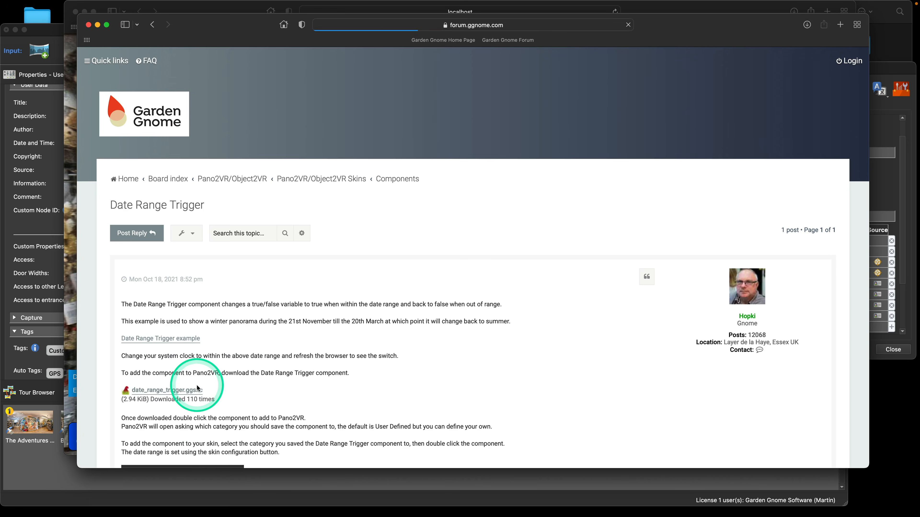
scroll(311, 315, "down", 5)
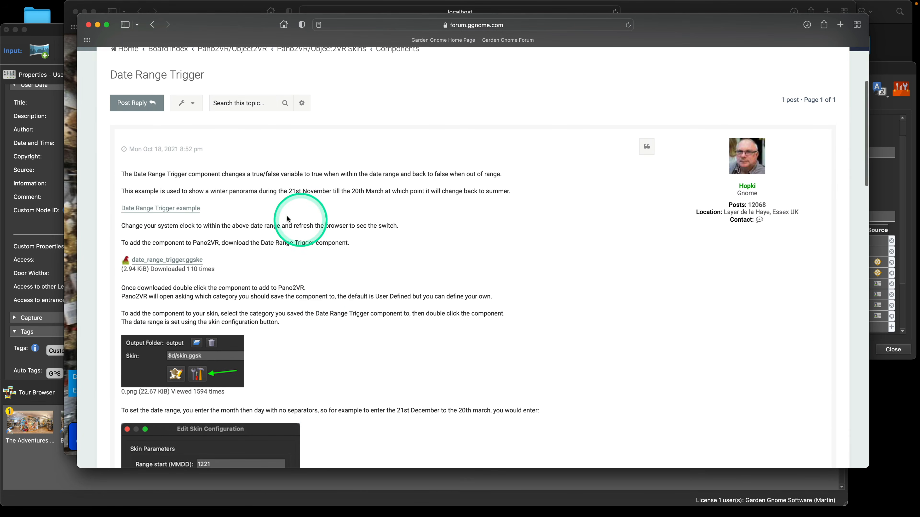
right_click(187, 208)
left_click(221, 223)
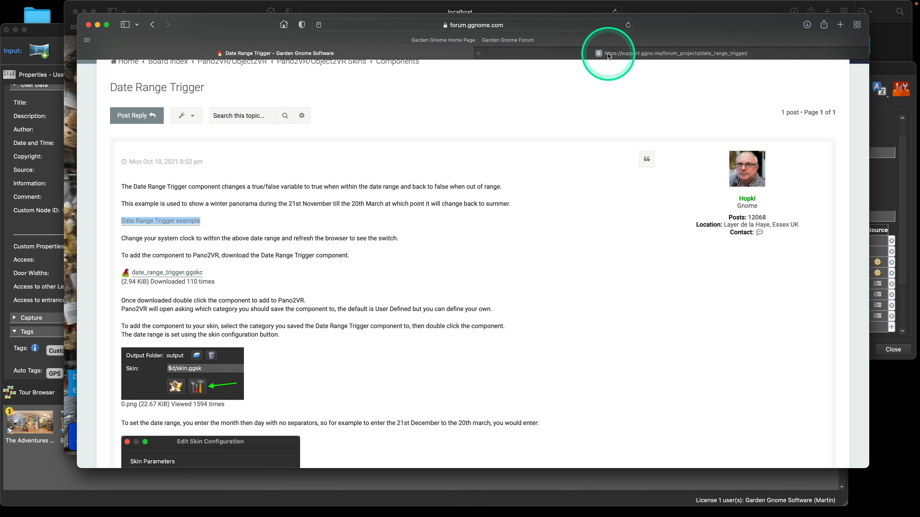
left_click(573, 55)
- Look around the Date Range Trigger example panorama and close its tab
left_click_drag(297, 274, 572, 271)
left_click_drag(326, 276, 583, 274)
left_click_drag(506, 280, 477, 62)
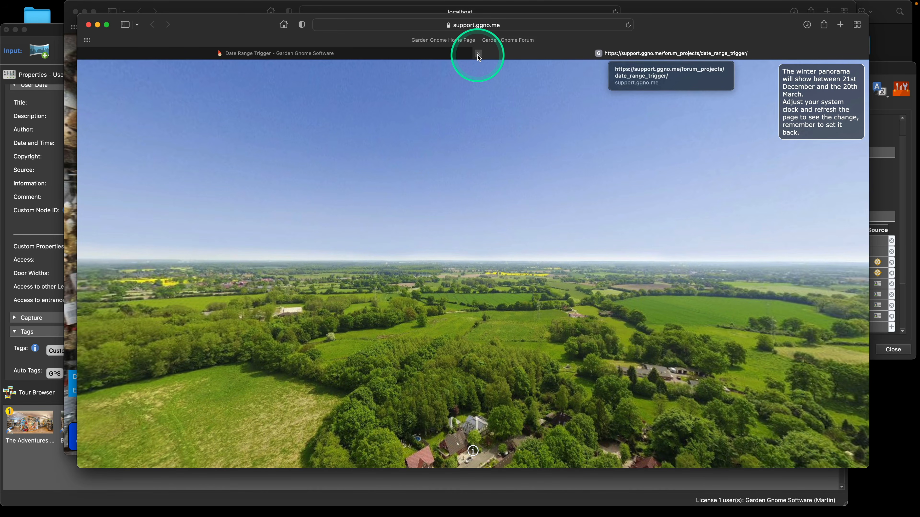
left_click(478, 53)
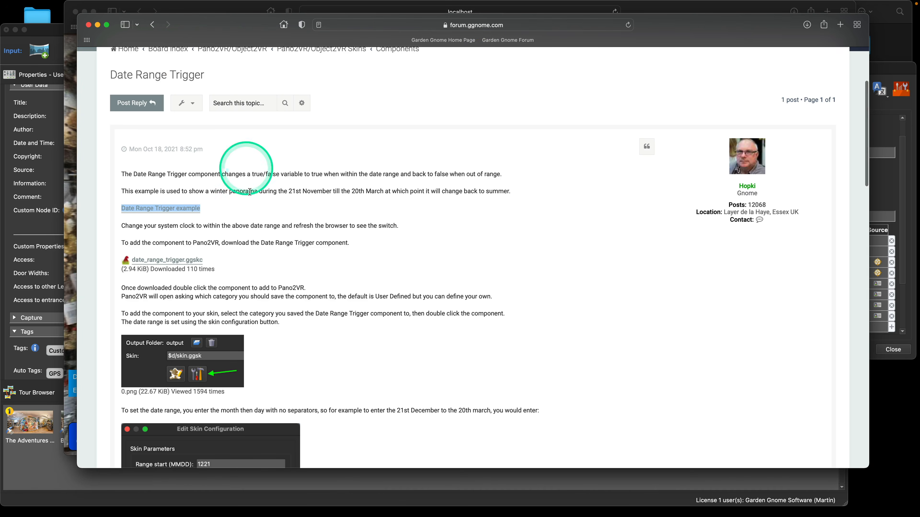
- Read the Date Range Trigger topic's instructions on date range and action settings, and close the forum window
scroll(257, 220, "down", 2)
scroll(257, 210, "down", 1)
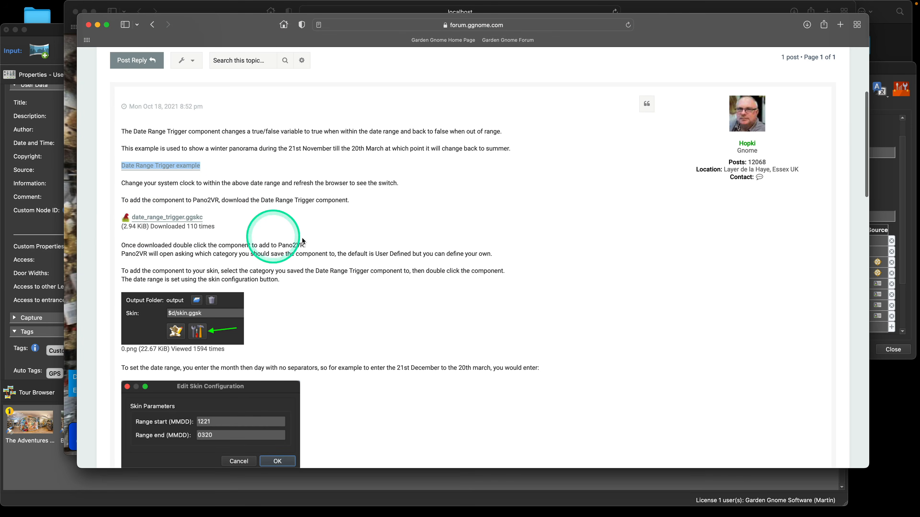
scroll(290, 232, "down", 2)
scroll(308, 241, "down", 8)
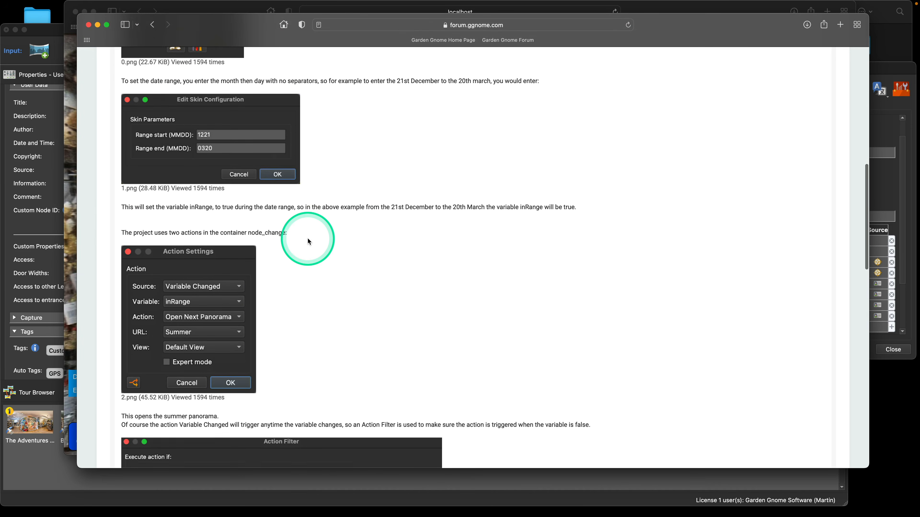
scroll(308, 236, "down", 7)
scroll(290, 225, "up", 9)
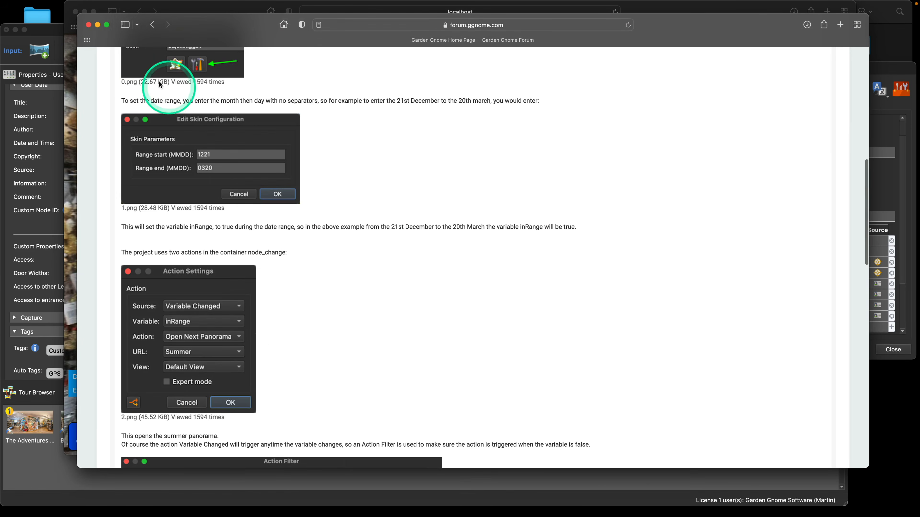
left_click(88, 25)
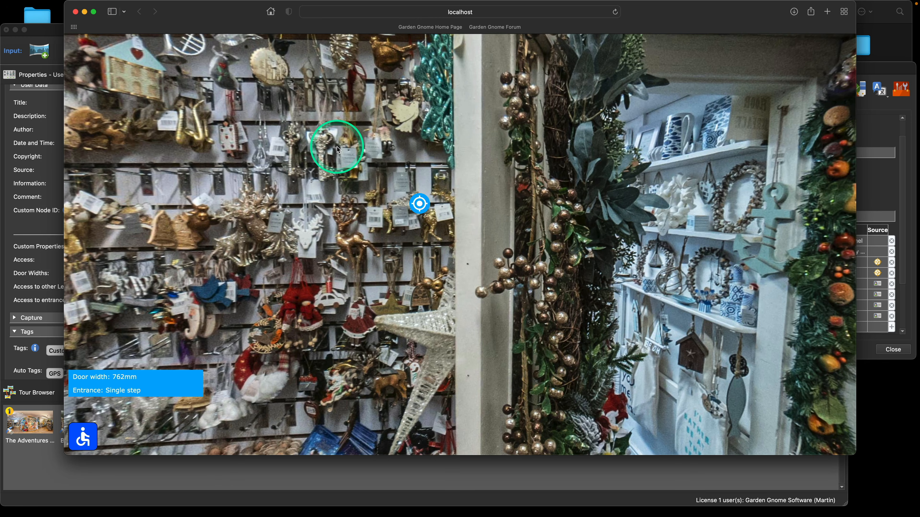
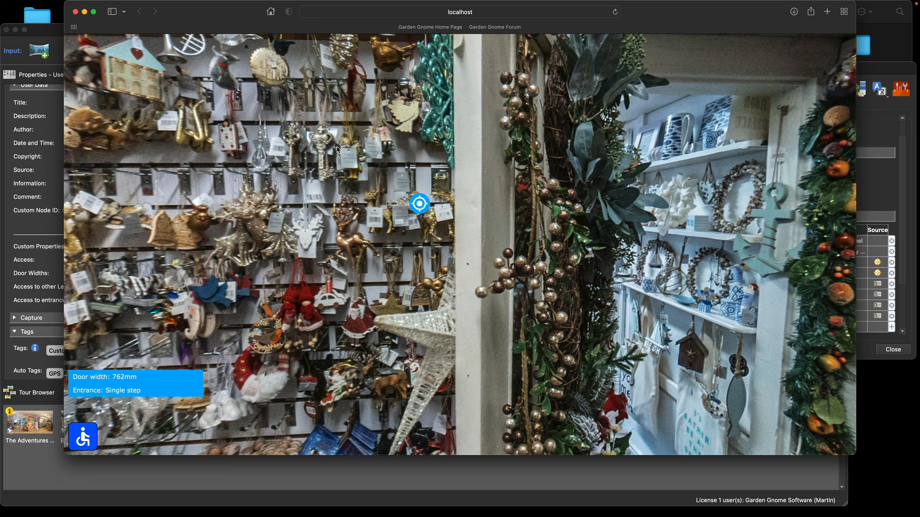
- Review the Christmas Decorations node's custom properties in the Pano2VR main window, and return to the Skin Editor
left_click_drag(337, 147, 859, 82)
left_click(873, 71)
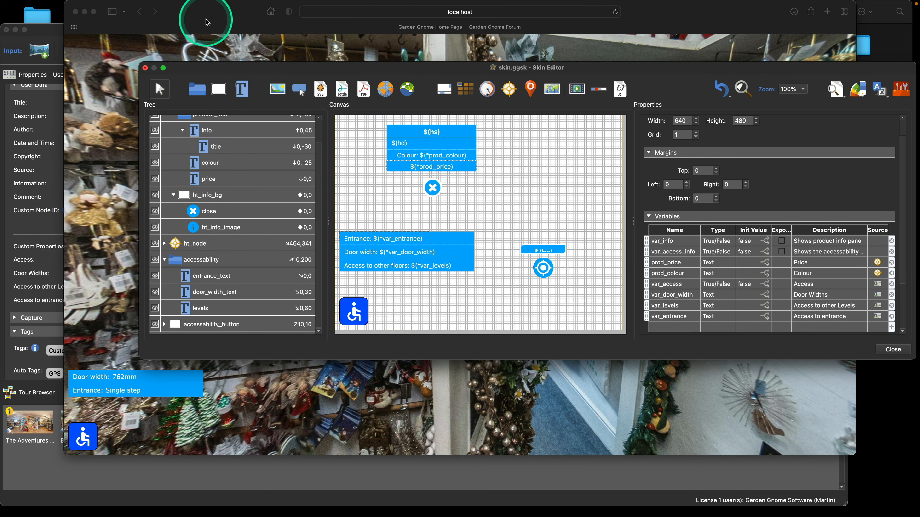
left_click(59, 30)
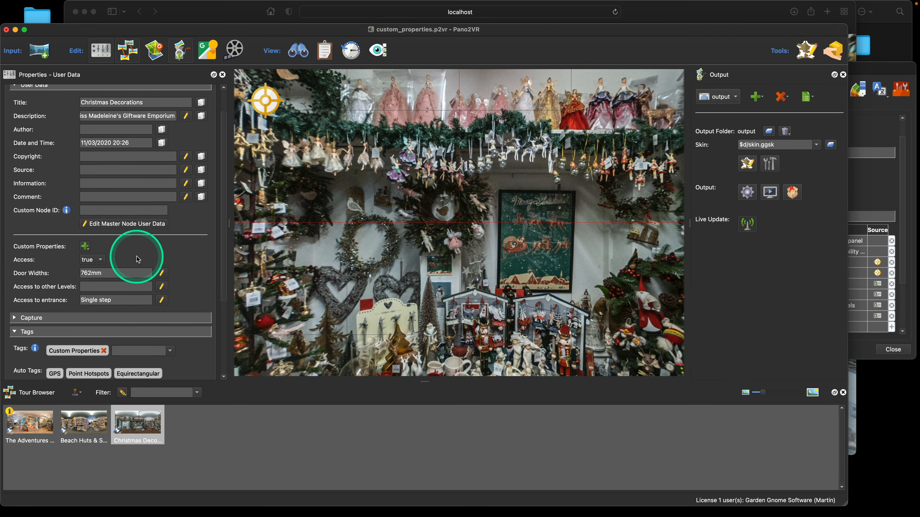
scroll(175, 251, "down", 3)
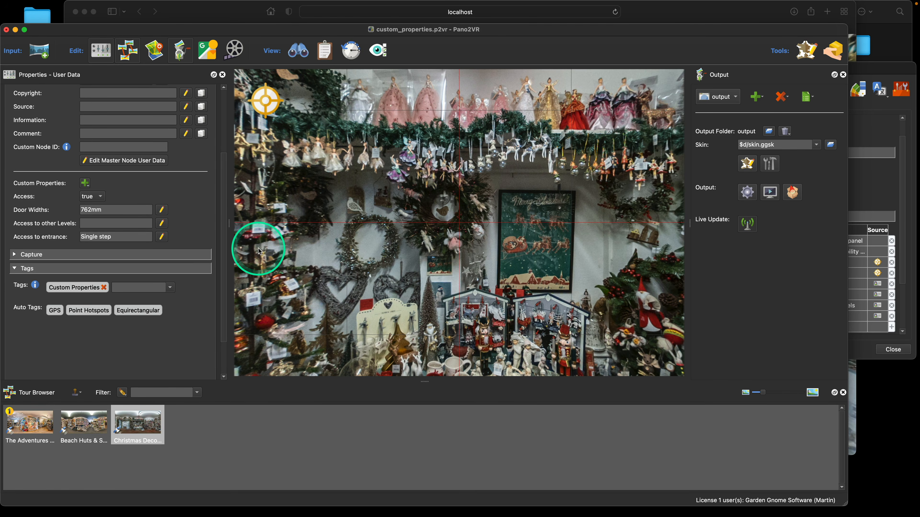
left_click(866, 72)
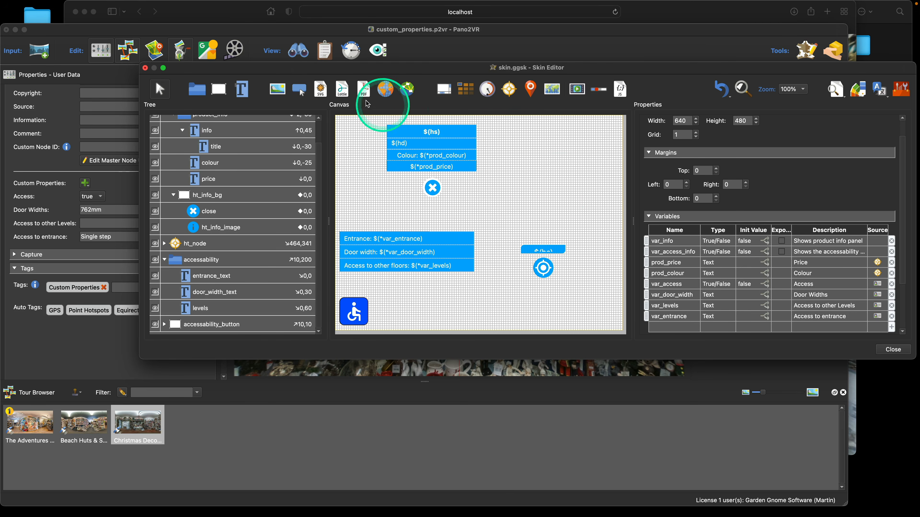
- Add a text element to an empty area of the skin canvas, beside the product info panel
left_click(242, 88)
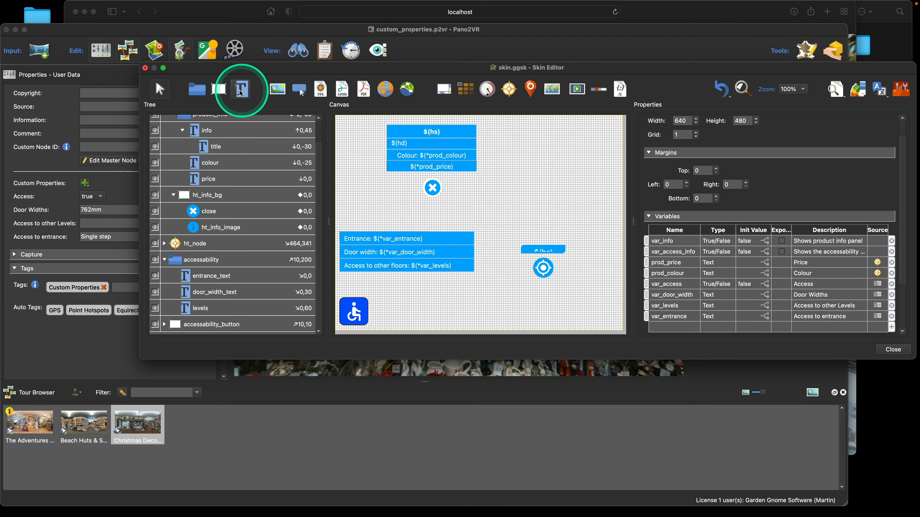
left_click(550, 143)
left_click_drag(566, 148, 532, 139)
- Replace the new text element's default text with the hotspot title placeholder $(hs)
scroll(775, 272, "down", 10)
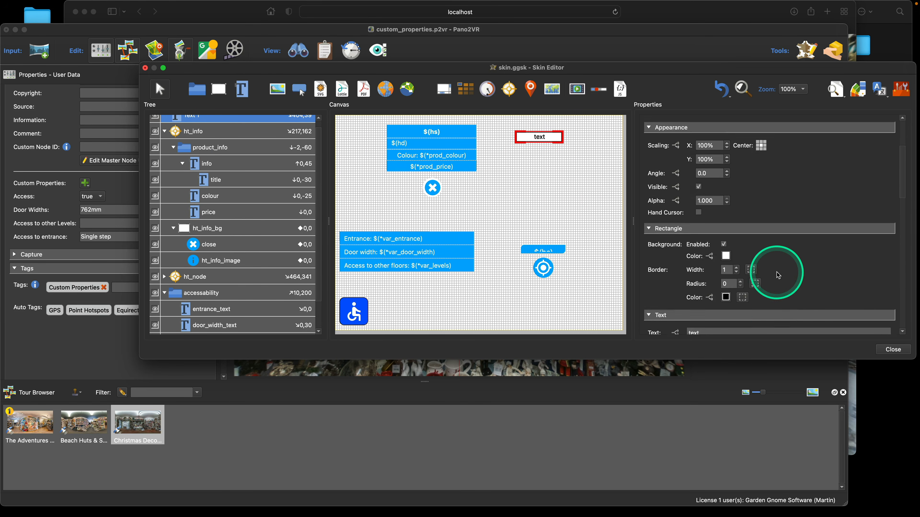
left_click(692, 226)
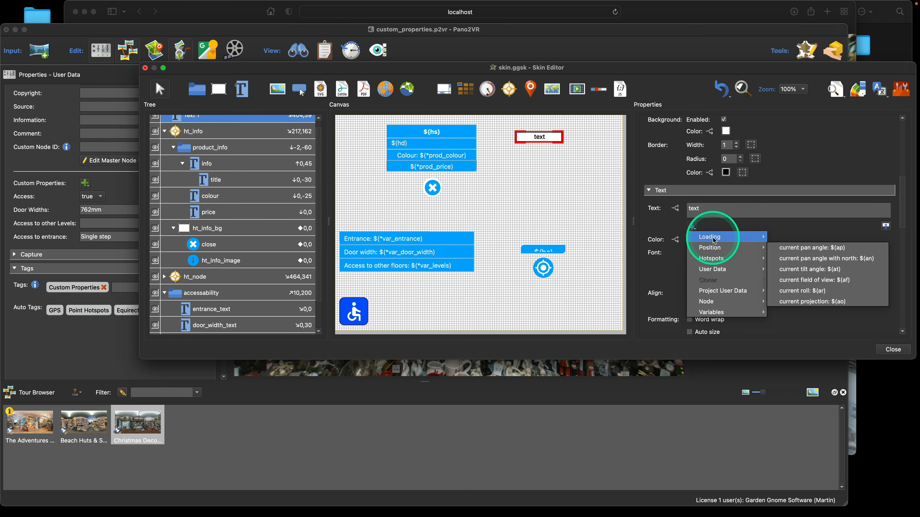
mouse_move(715, 258)
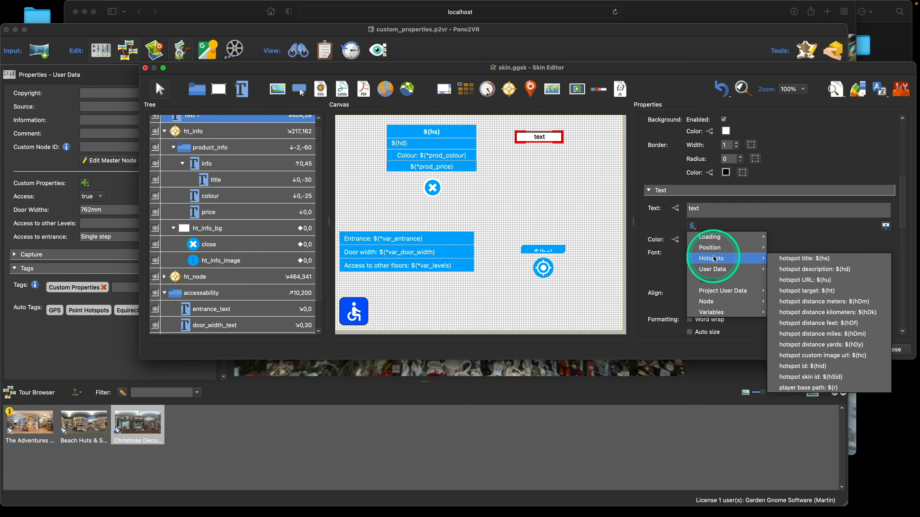
left_click(802, 261)
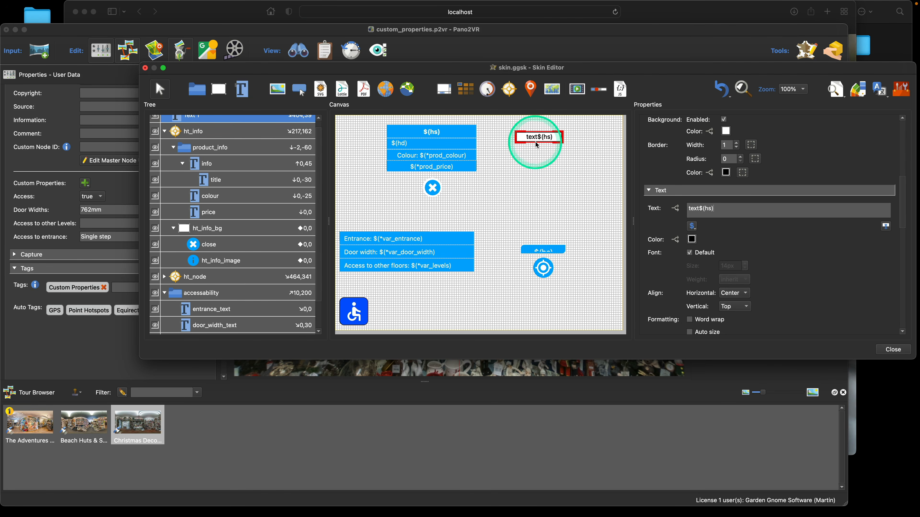
left_click(698, 208)
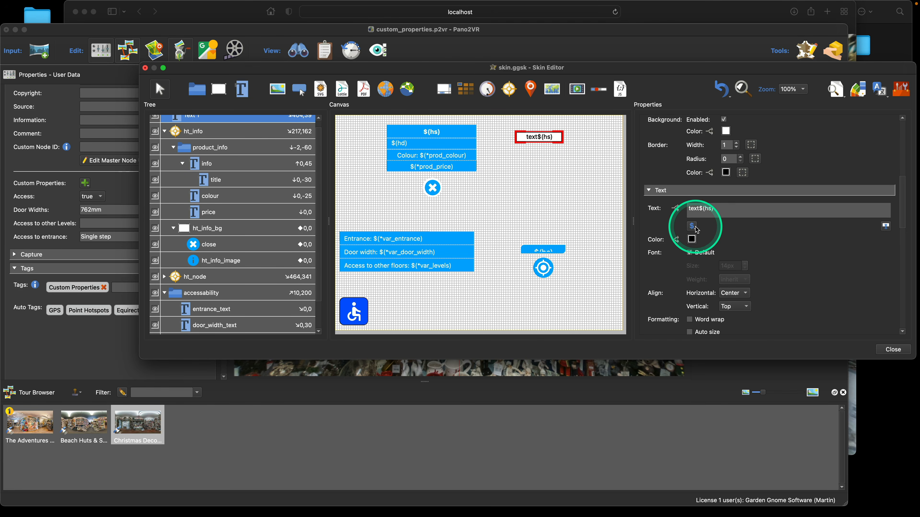
key("BackSpace")
key("BackSpace")
key("BackSpace")
key("BackSpace")
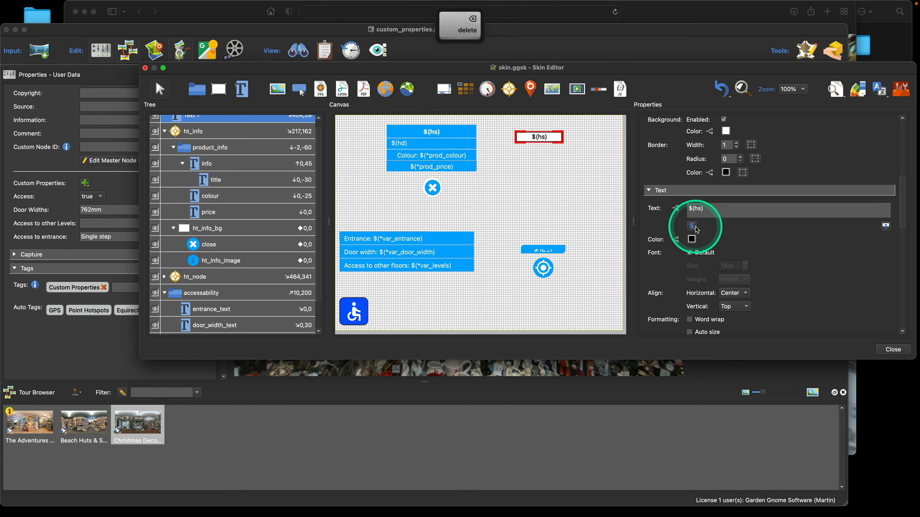
- Switch to the browser preview and check the new text box while looking around the Christmas panorama
left_click(693, 16)
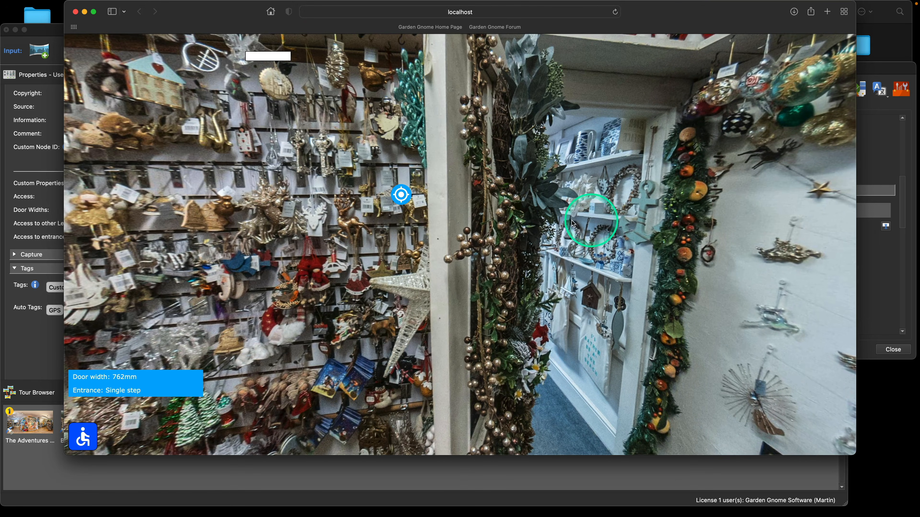
left_click_drag(503, 183, 601, 201)
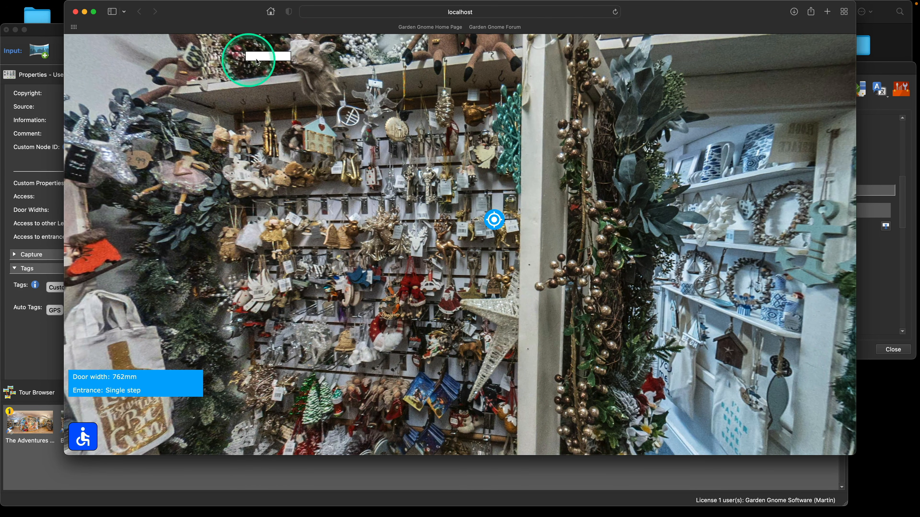
mouse_move(491, 222)
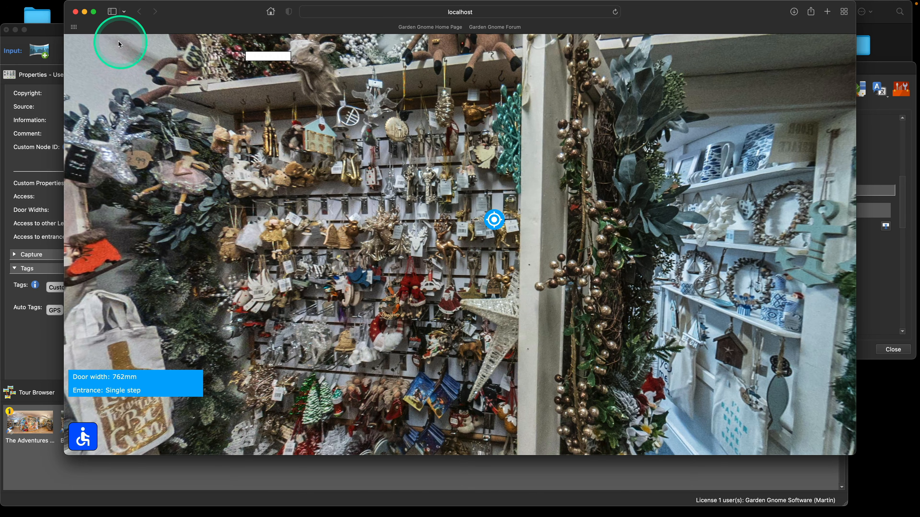
- Return to the Skin Editor, widen the new text element and clear its text content
left_click(879, 75)
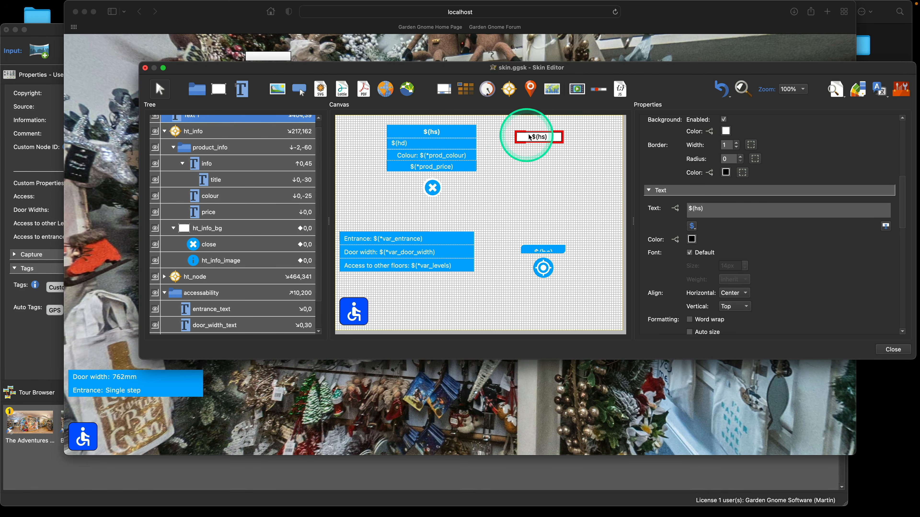
left_click_drag(548, 141, 573, 133)
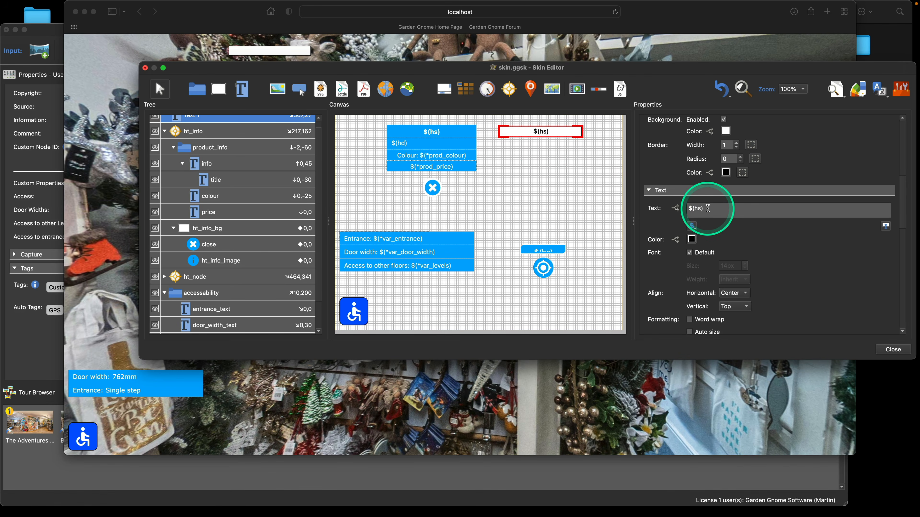
left_click_drag(711, 209, 683, 208)
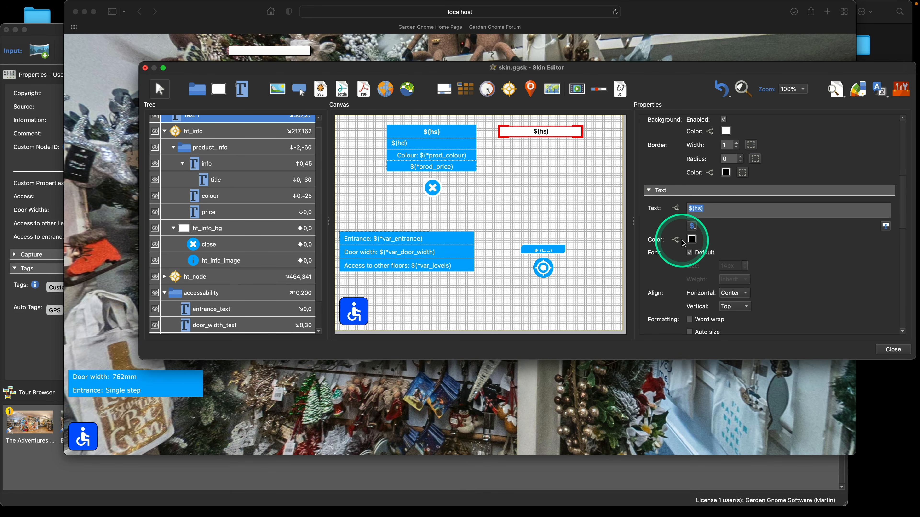
key("BackSpace")
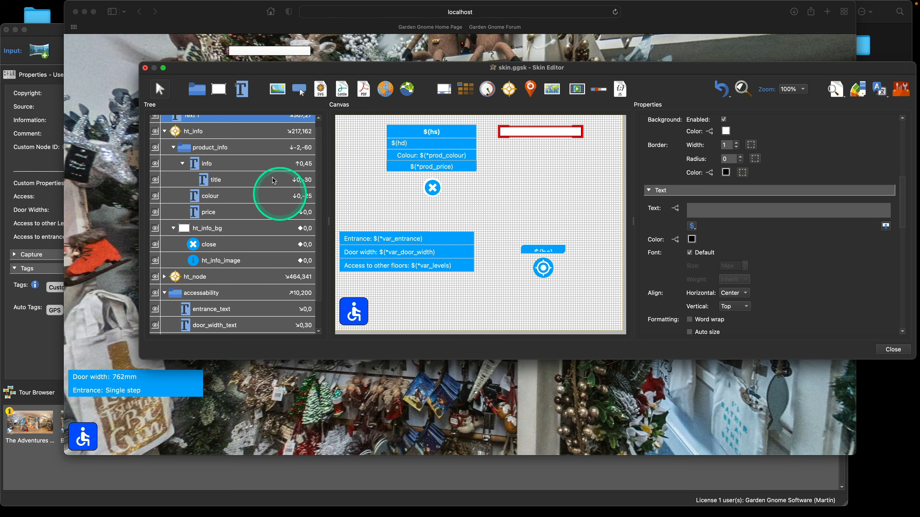
- Give the ht_info hotspot template a Mouse Click action that uses Set Value to send $(hs) to Text 1
left_click(224, 131)
scroll(819, 221, "down", 5)
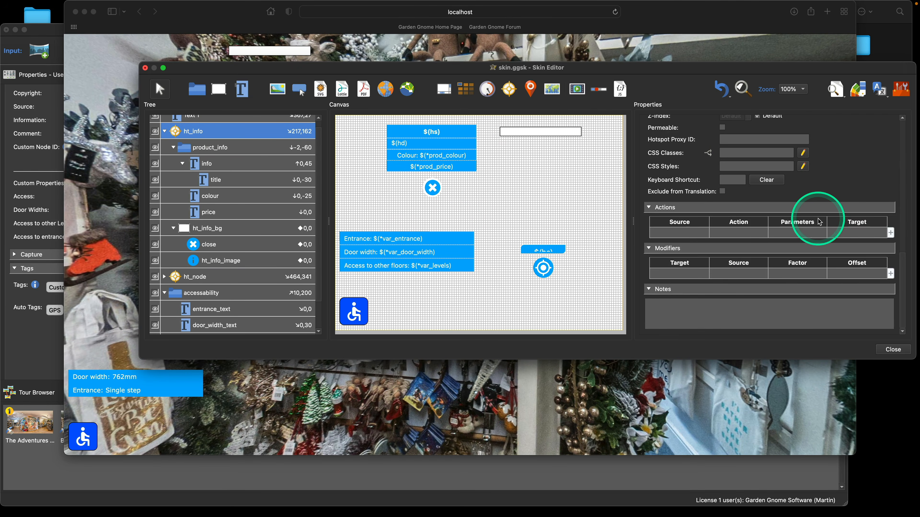
double_click(674, 233)
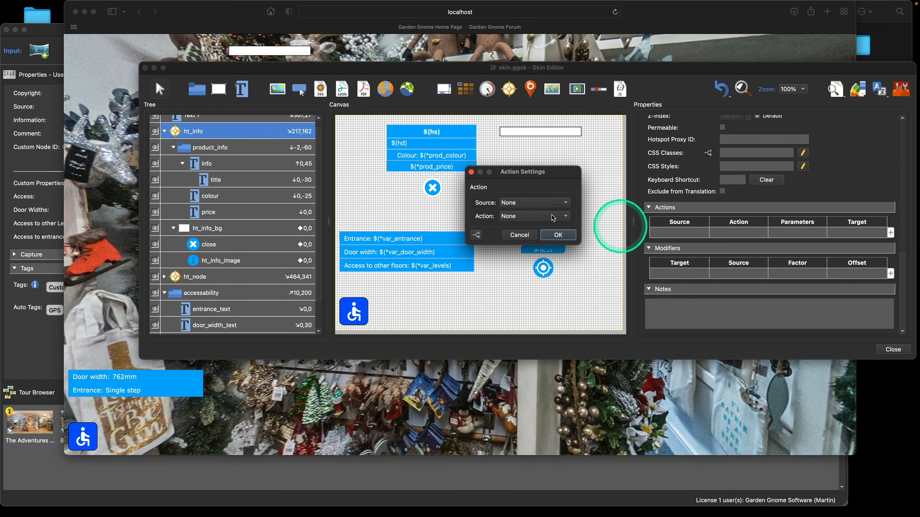
left_click(523, 205)
left_click(521, 209)
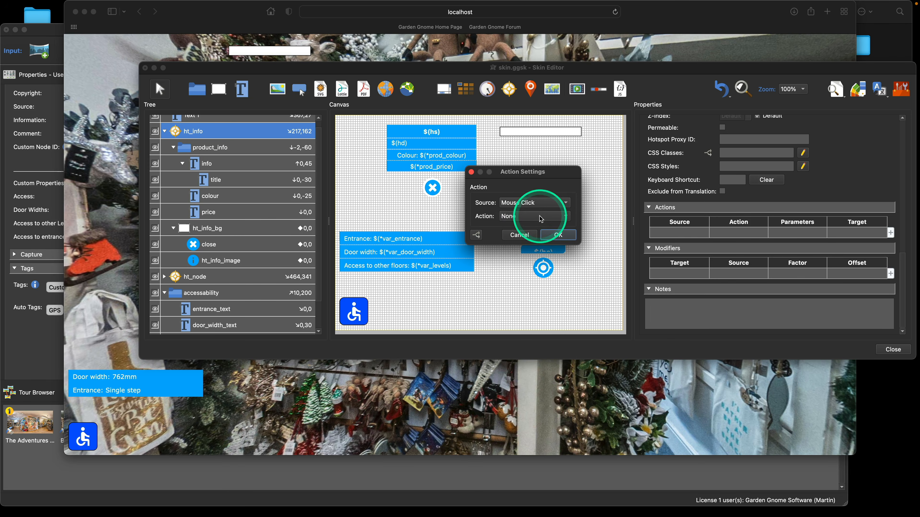
left_click(540, 217)
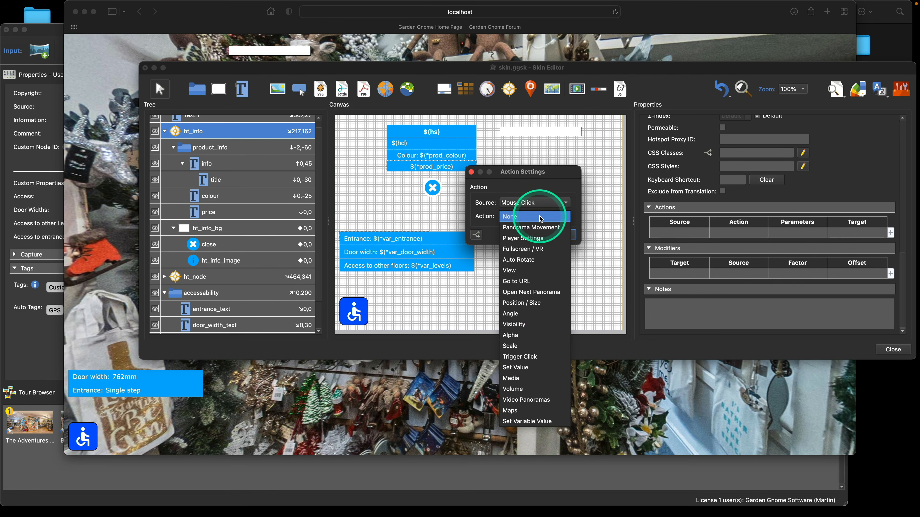
left_click(535, 368)
left_click(518, 229)
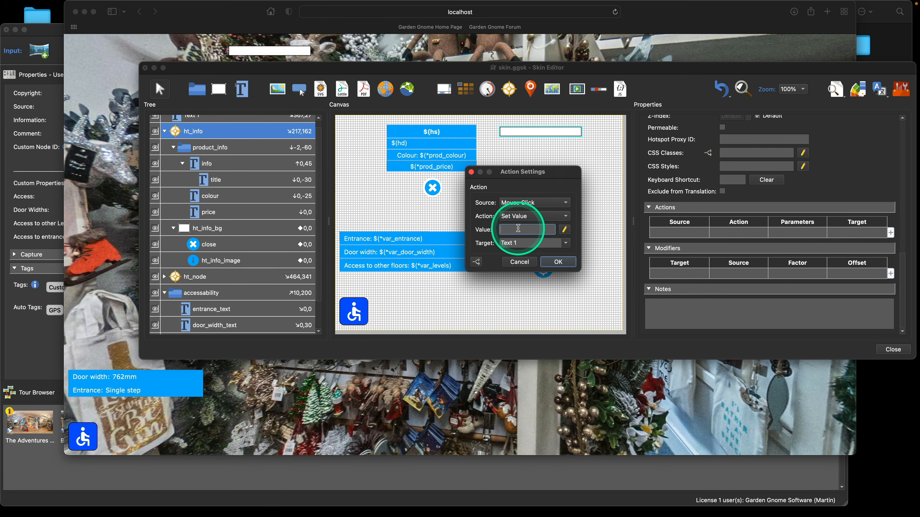
key("shift")
type("$")
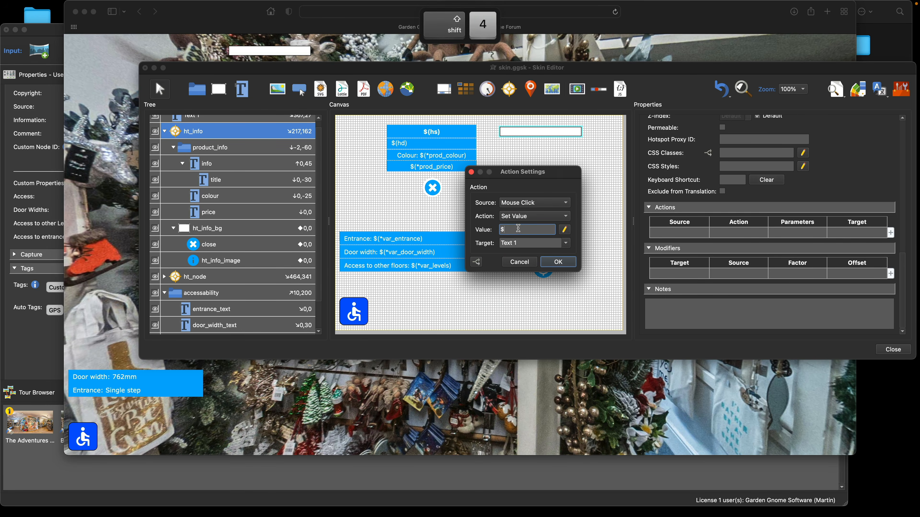
type("(hs)")
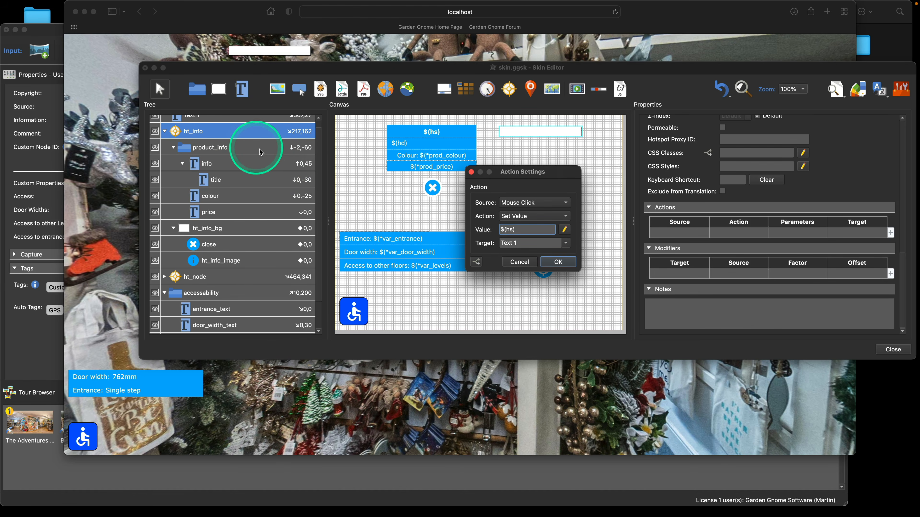
left_click(558, 261)
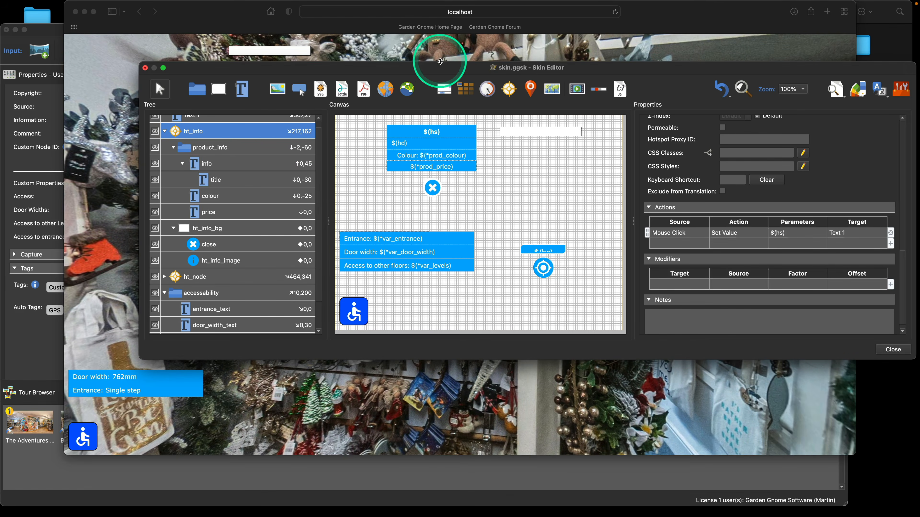
- Switch to the browser preview and follow the node hotspots from the Christmas panorama to the Tintin display
left_click(436, 55)
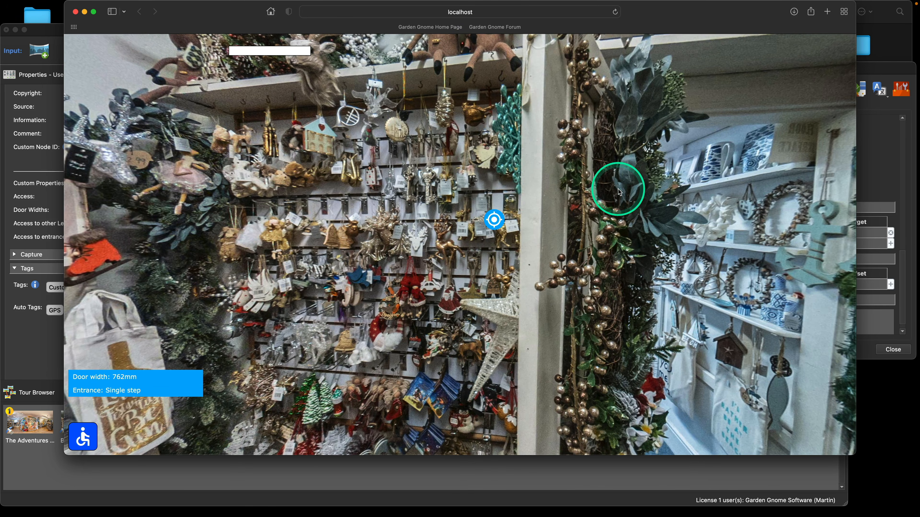
left_click_drag(618, 189, 484, 228)
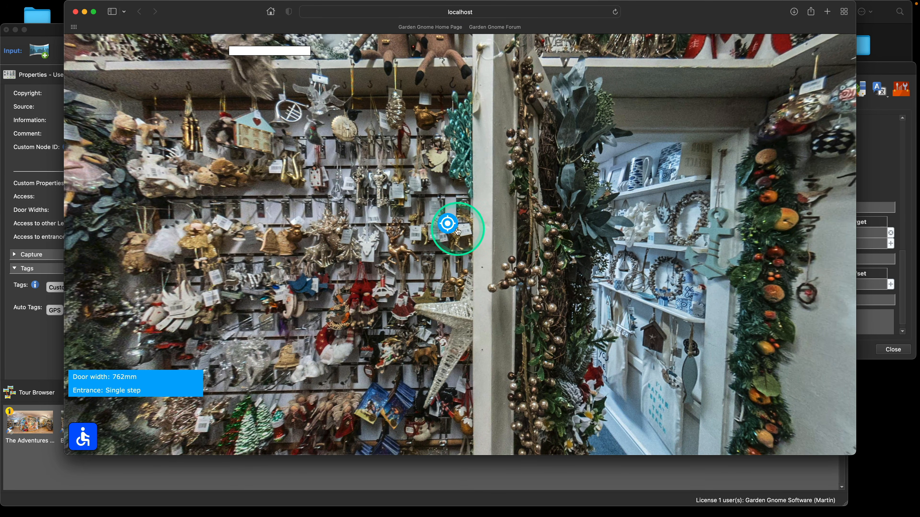
left_click(448, 226)
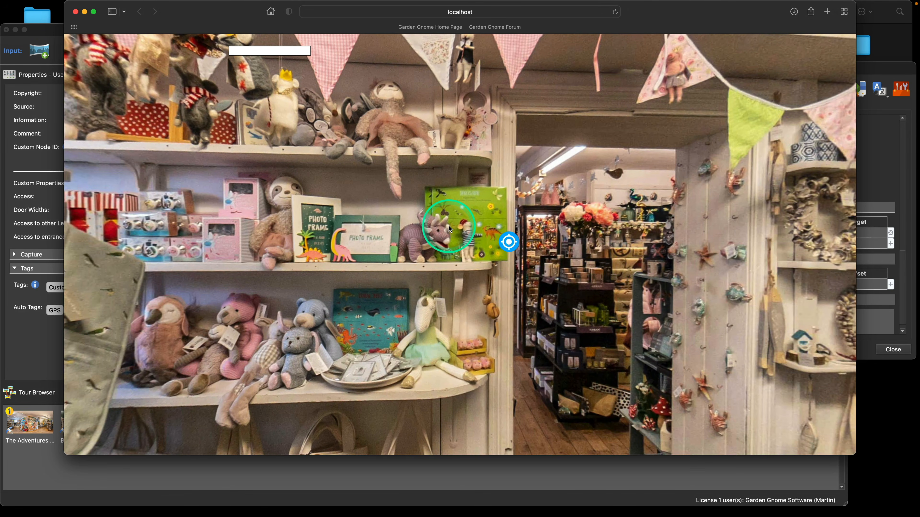
left_click_drag(376, 207, 581, 251)
left_click(682, 247)
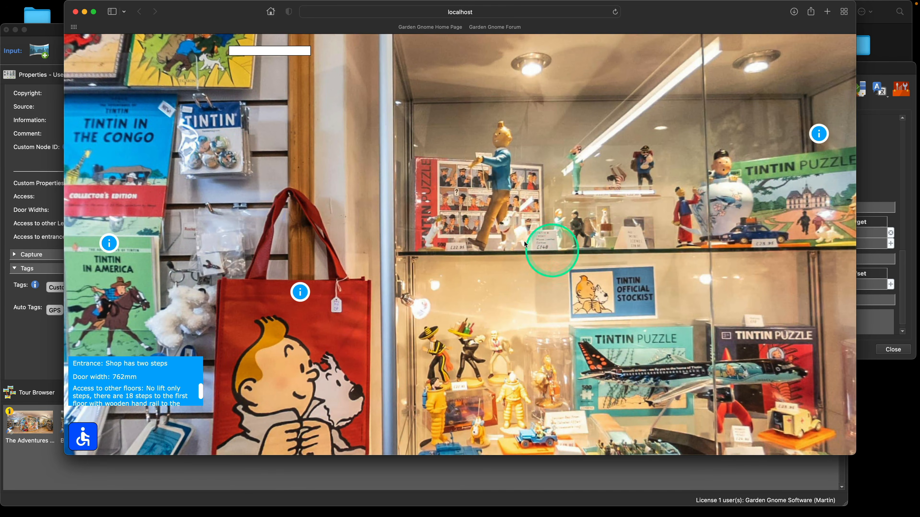
- Test the text box by opening the info hotspots on the Tintin in America book and the Tintin & Snowy bag
left_click_drag(524, 242, 414, 113)
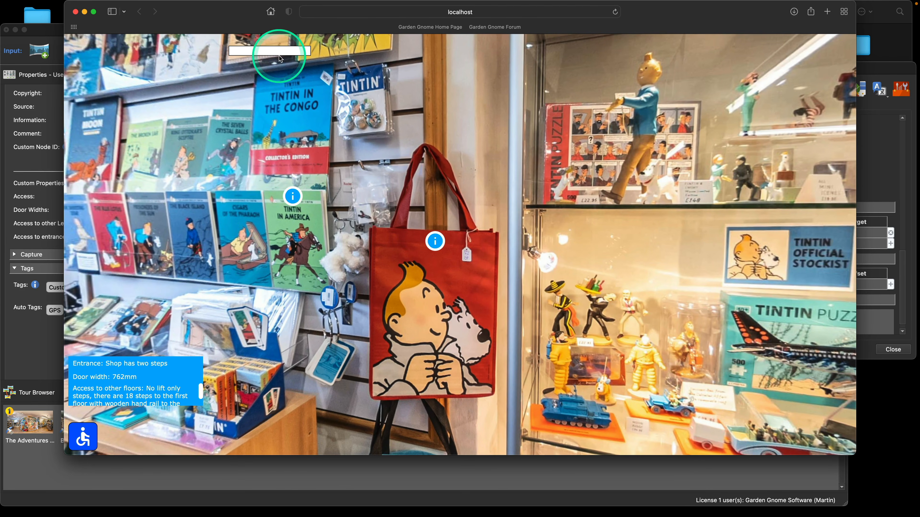
left_click_drag(330, 174, 344, 177)
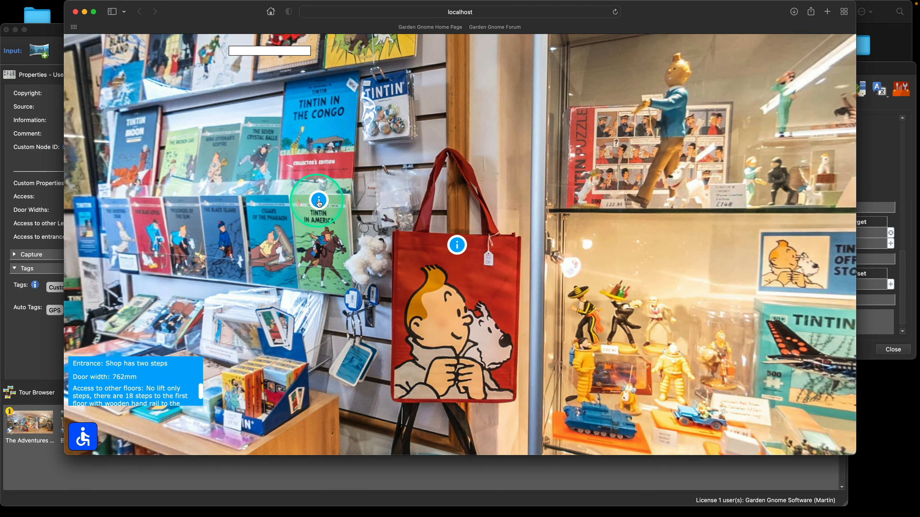
left_click(320, 202)
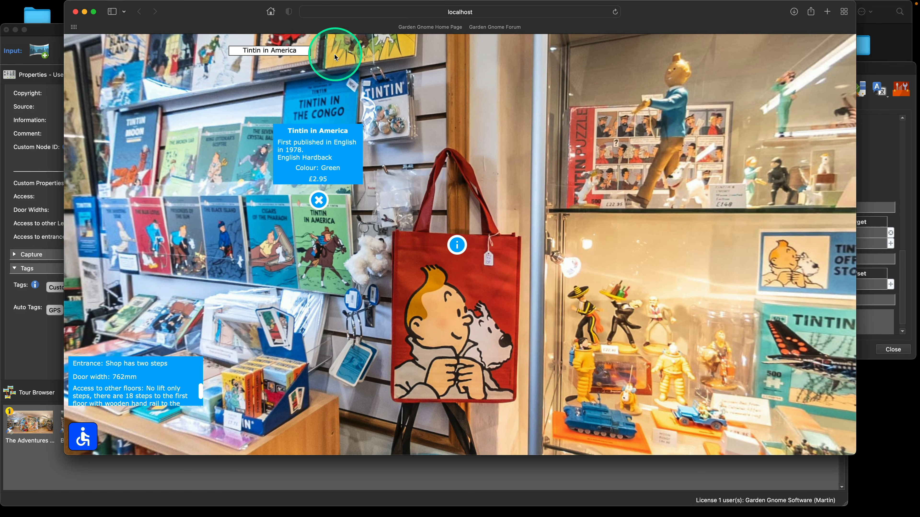
left_click_drag(475, 150, 456, 167)
left_click(439, 260)
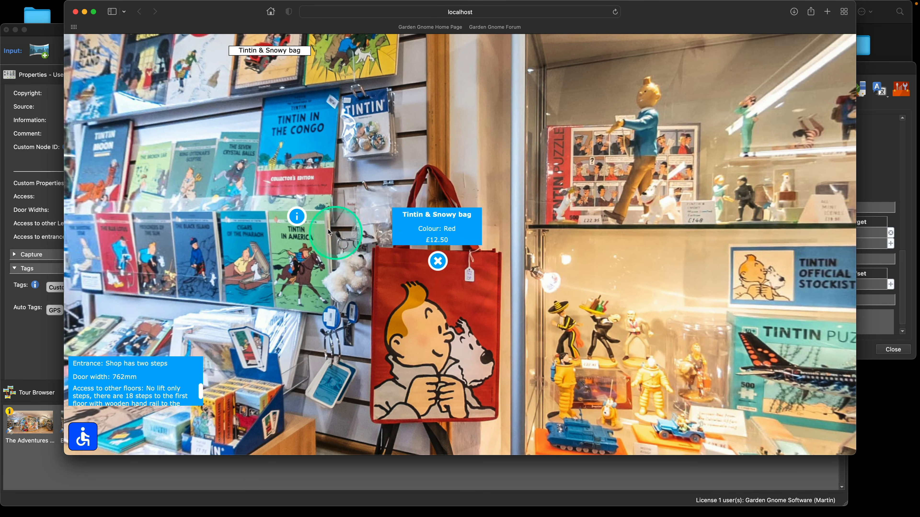
- Recheck the external text by switching from the Tintin in America hotspot back to the Tintin & Snowy bag hotspot
left_click(297, 216)
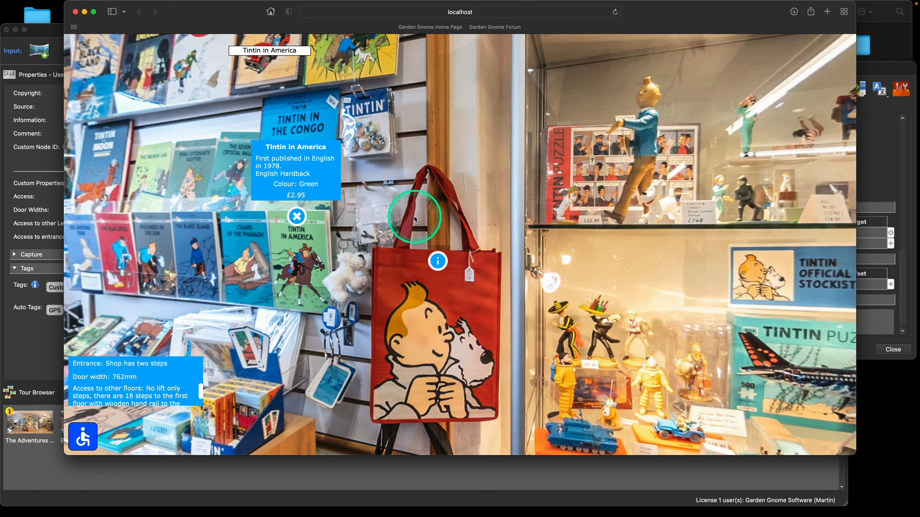
left_click(439, 264)
left_click(440, 263)
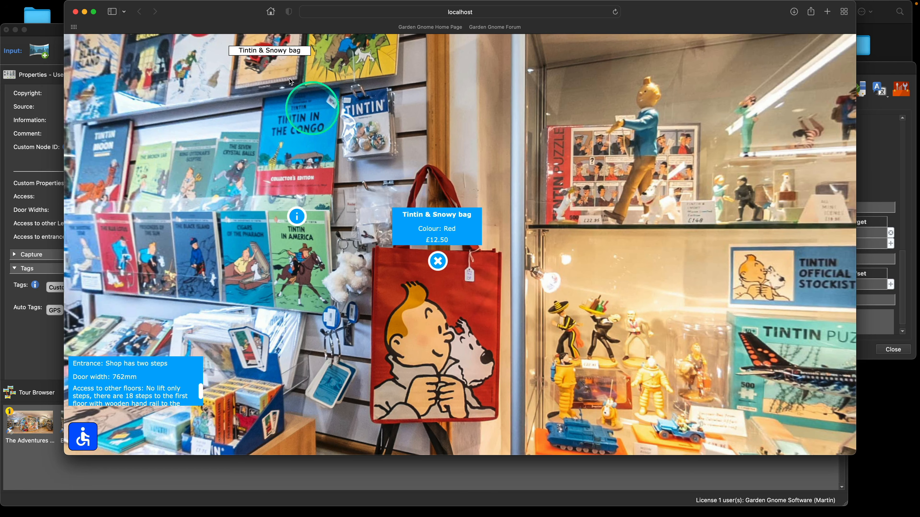
- Switch back to the Skin Editor and delete the empty Text 1 element from the canvas
left_click(874, 157)
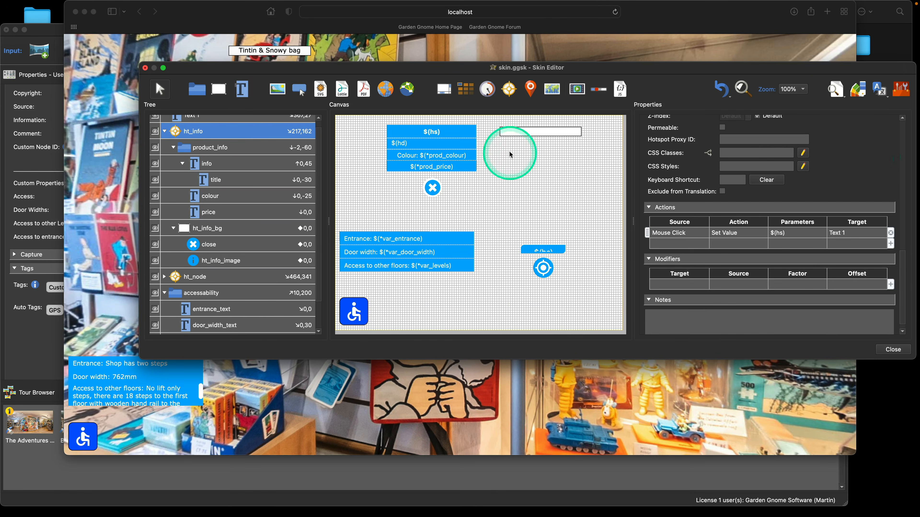
left_click(524, 134)
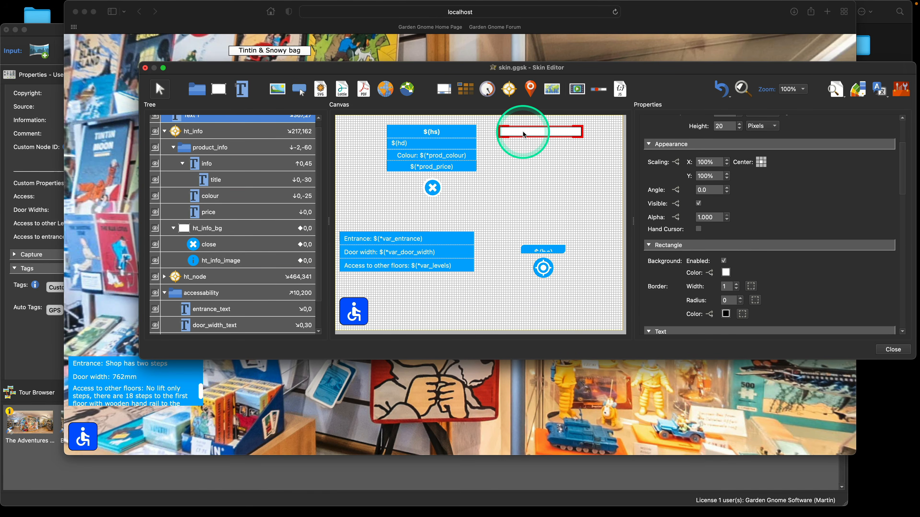
key("Delete")
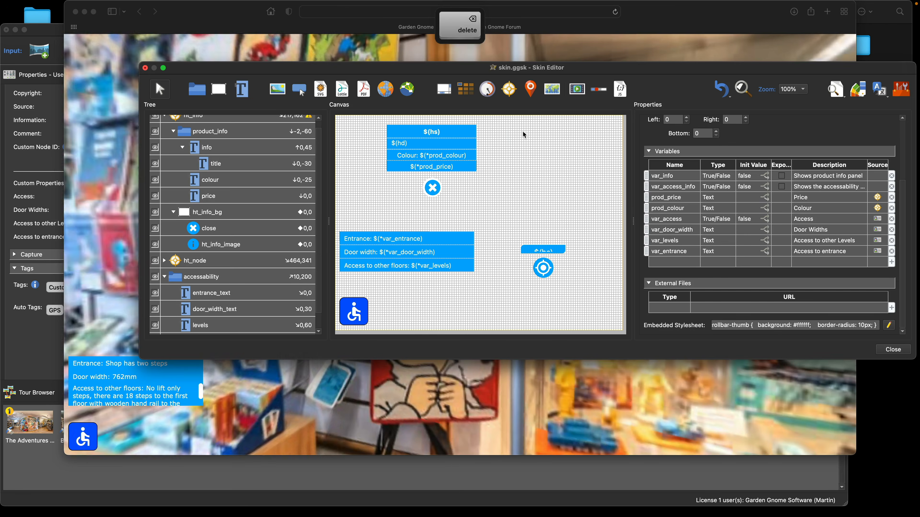
- Remove the Mouse Click Set Value action targeting Text 1 from the ht_info hotspot template
scroll(273, 164, "up", 1)
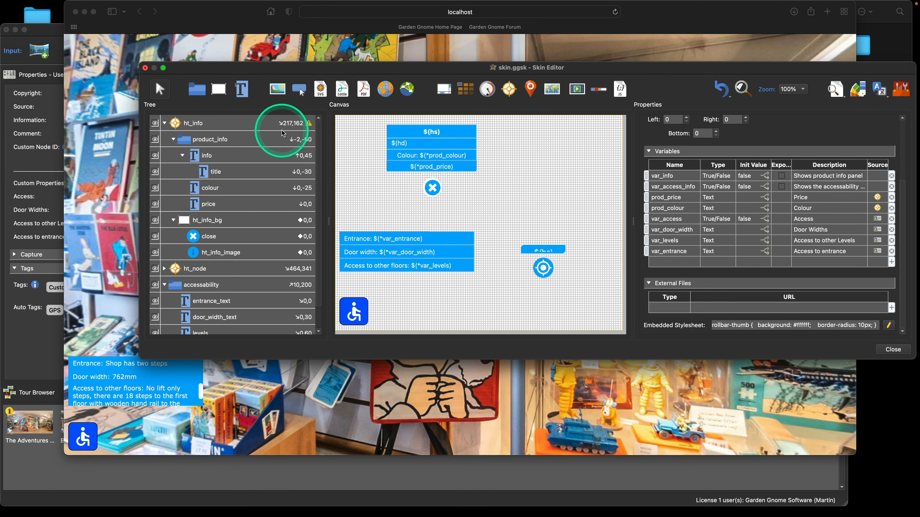
mouse_move(309, 128)
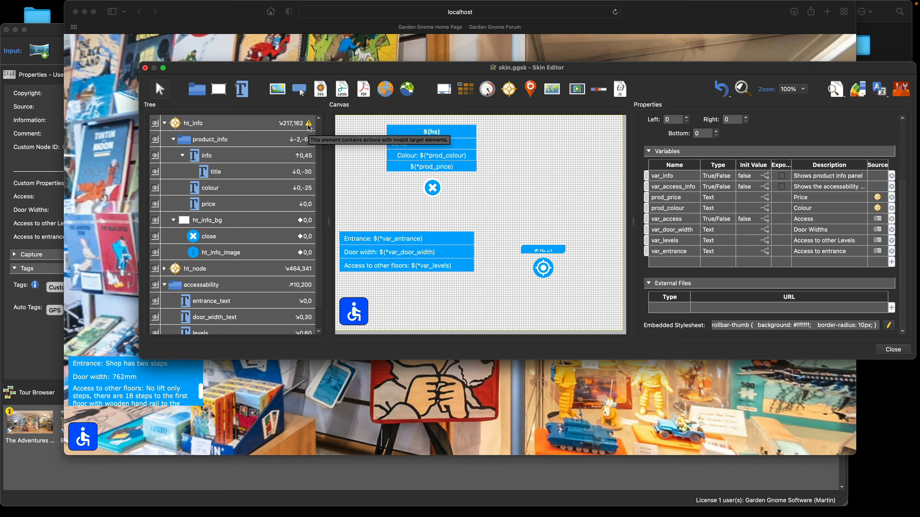
left_click(305, 125)
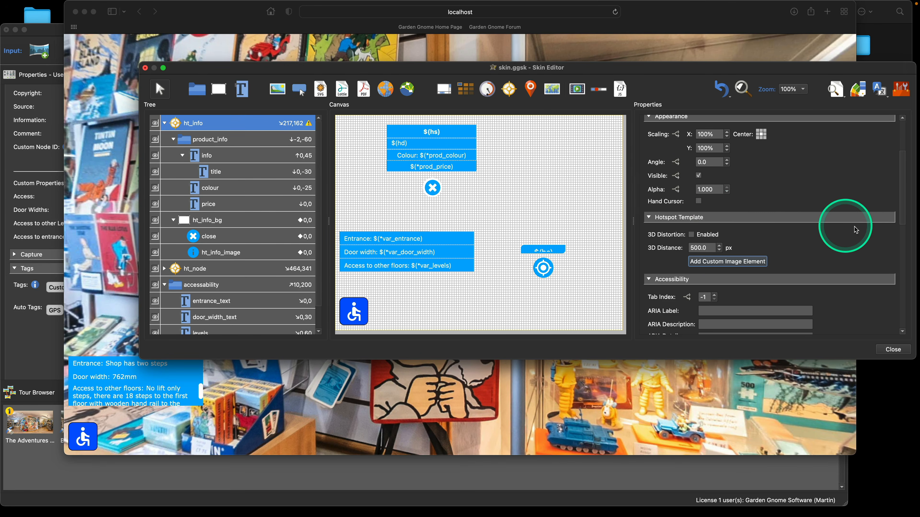
scroll(856, 230, "down", 15)
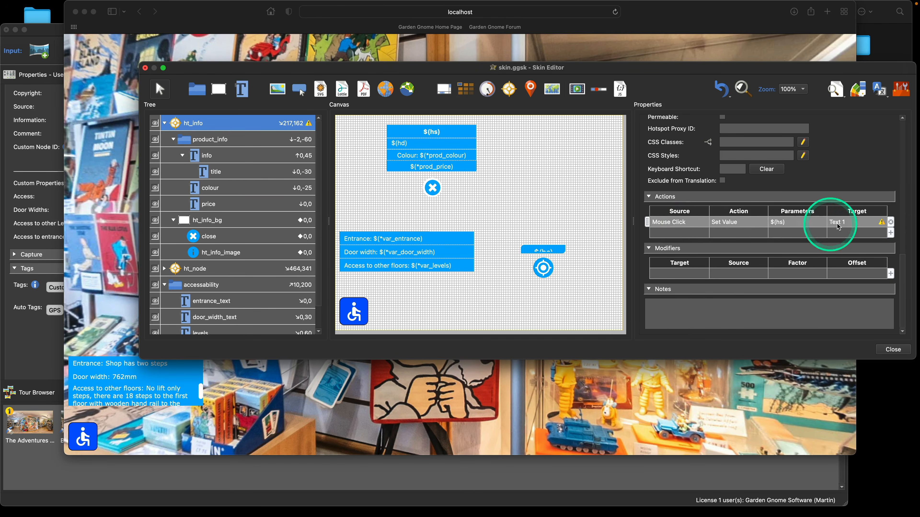
left_click(890, 222)
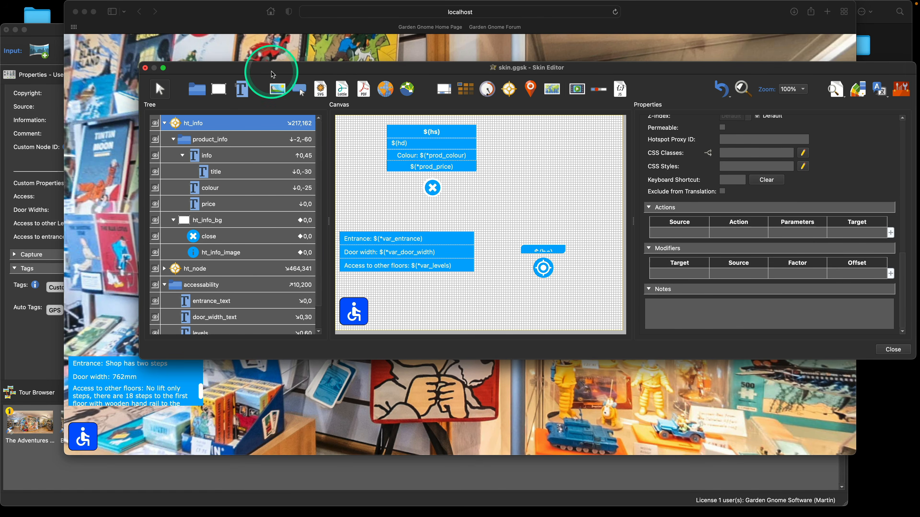
- Switch to the browser preview, tilt the view up to the Tintin book shelves and close the accessibility panel
left_click_drag(273, 75, 293, 67)
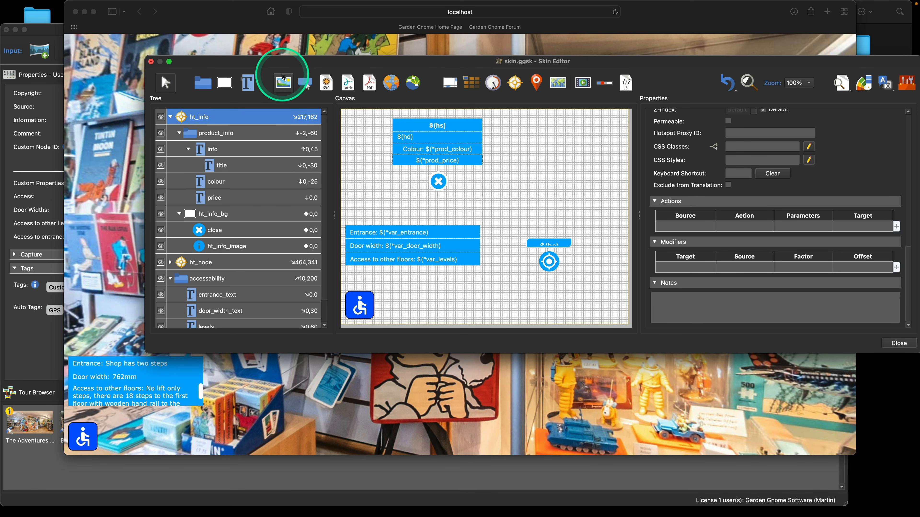
left_click(232, 17)
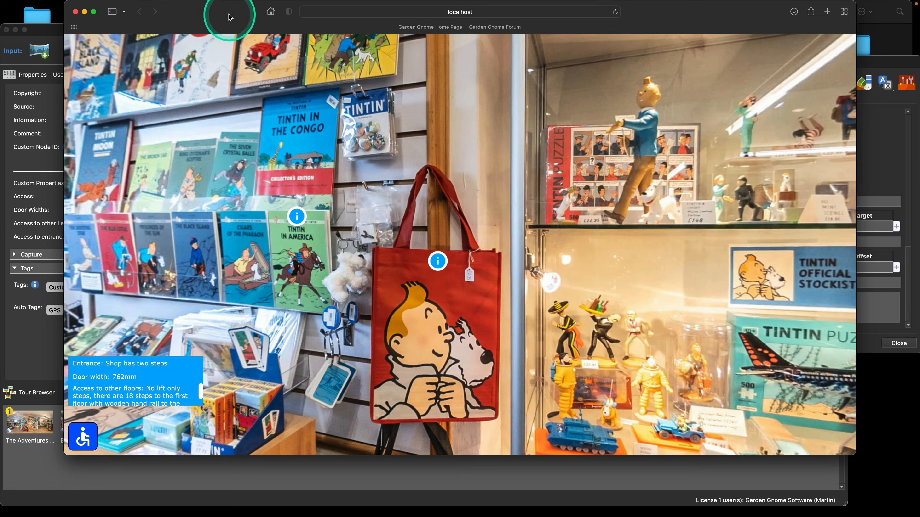
left_click_drag(413, 152, 414, 217)
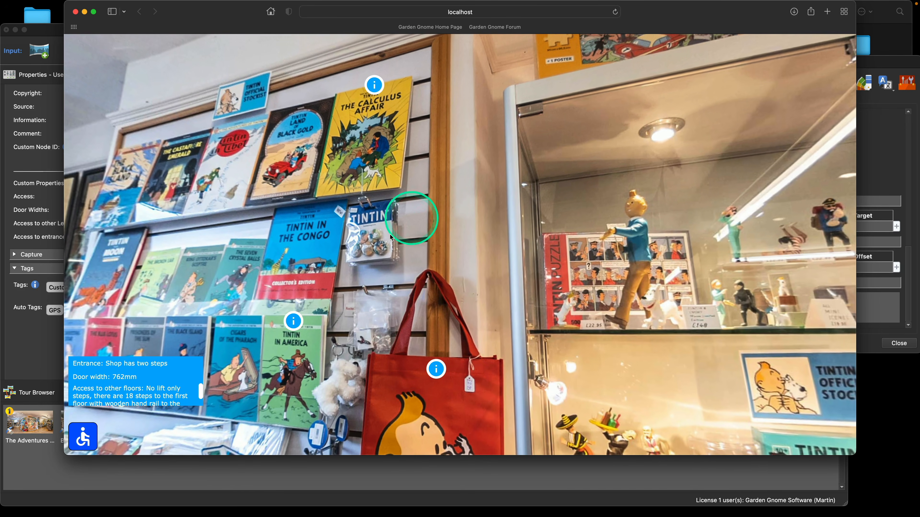
left_click(83, 437)
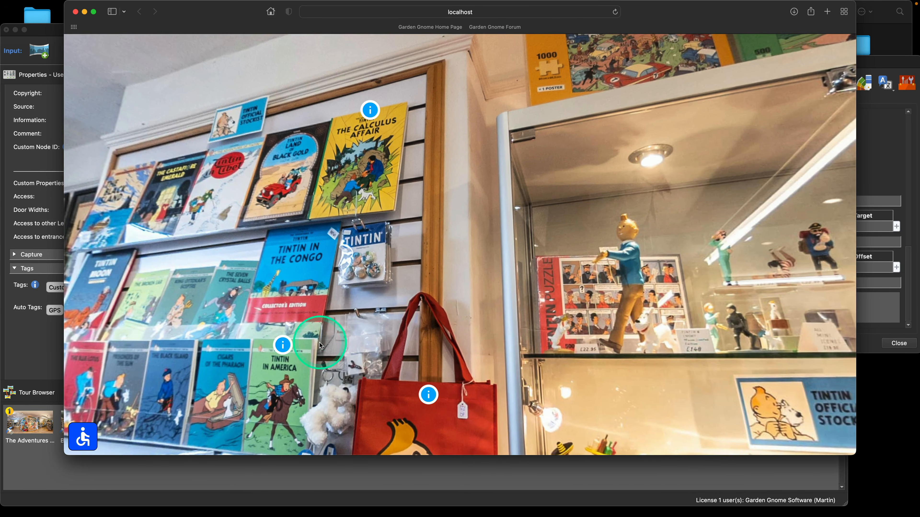
- Open the Tintin in America and The Calculus Affair info hotspots and compare how their descriptions fit the popup
left_click(286, 348)
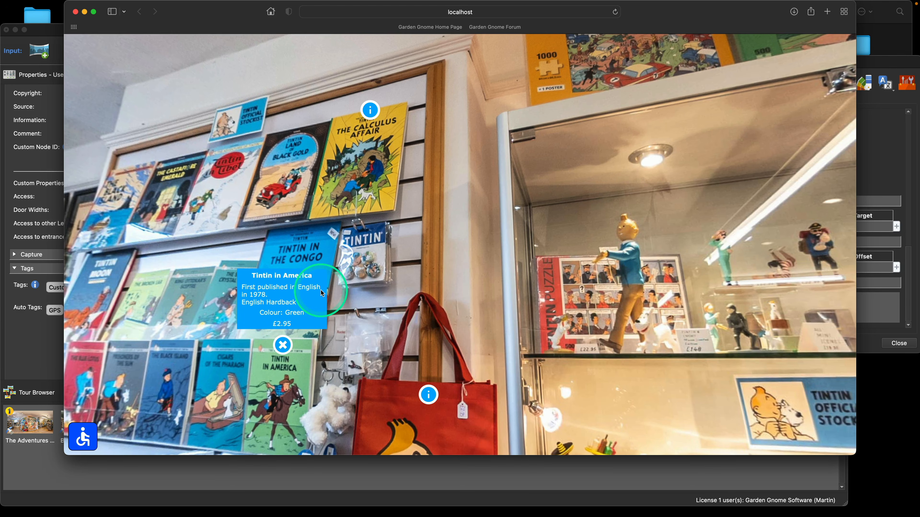
left_click(370, 110)
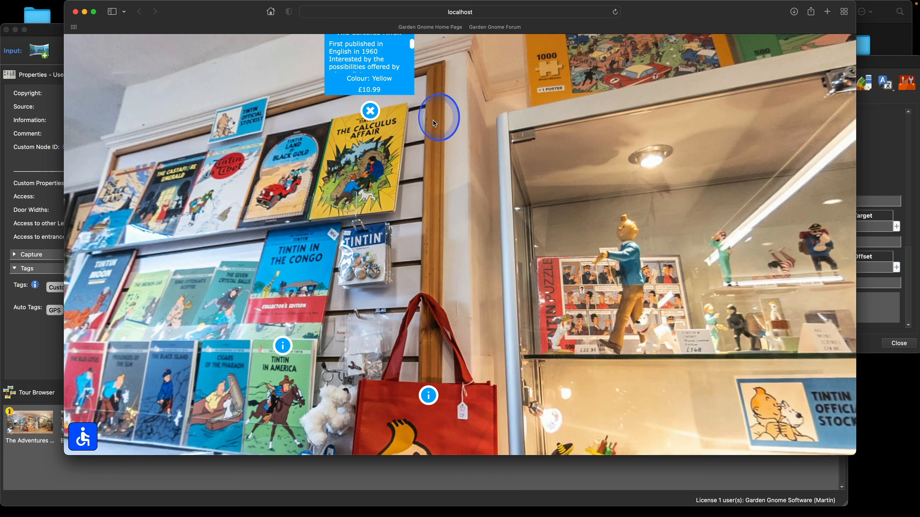
left_click_drag(433, 120, 430, 156)
mouse_move(407, 90)
left_mouse_down()
mouse_move(407, 112)
mouse_move(406, 100)
left_mouse_up()
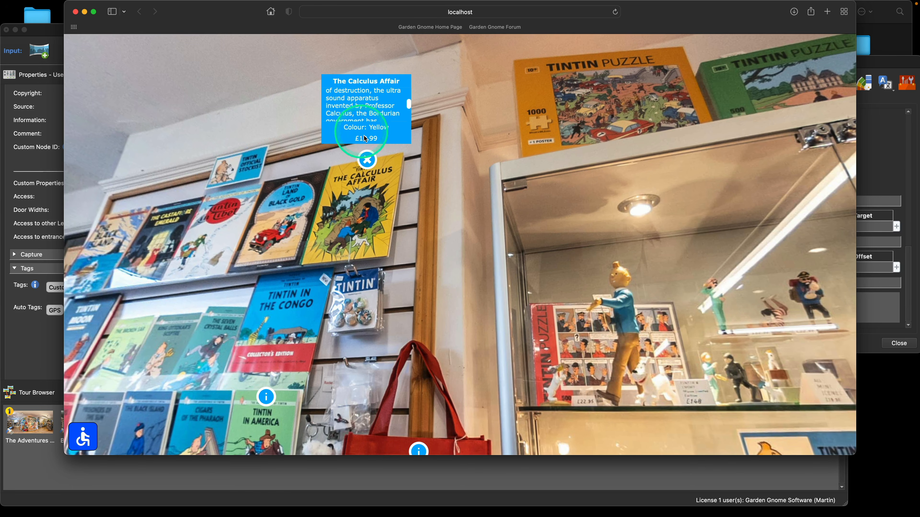
left_click(369, 123)
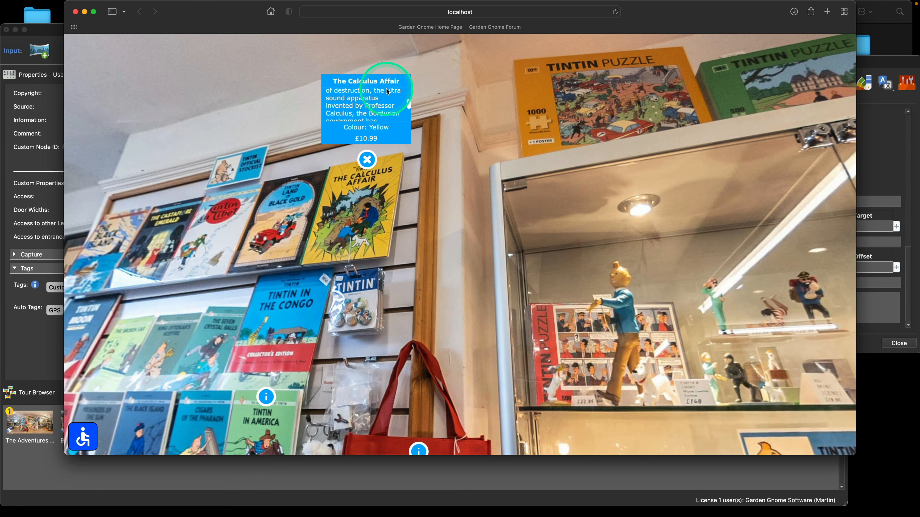
- Return to the Skin Editor and examine the size, placeholder text and formatting settings of the info text element in ht_info
left_click(888, 130)
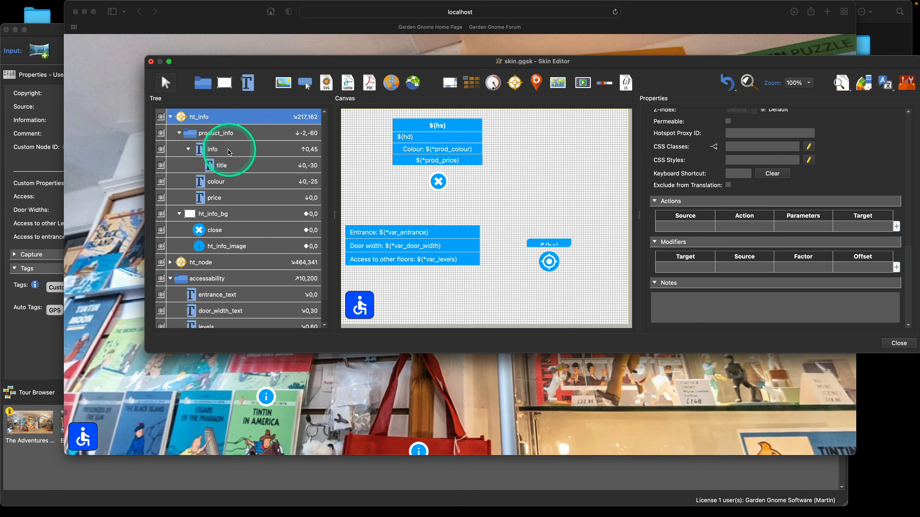
left_click(219, 149)
scroll(848, 222, "down", 10)
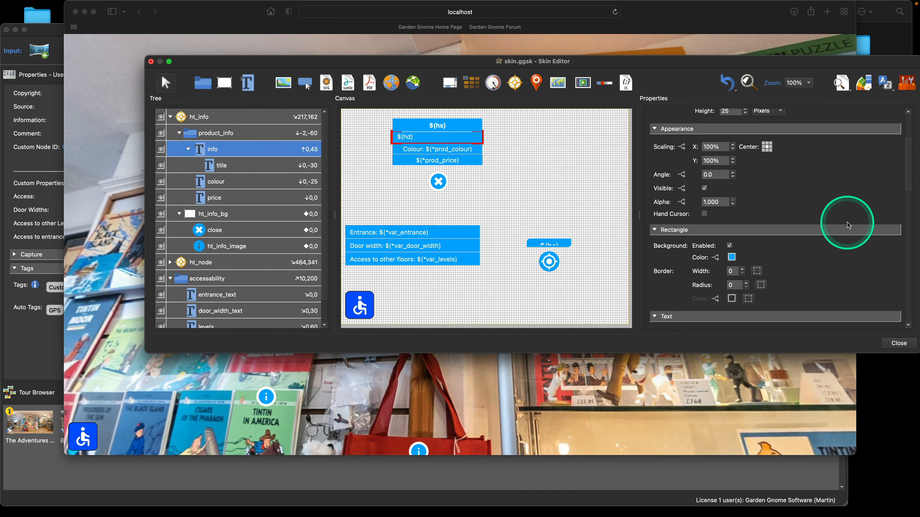
scroll(847, 222, "down", 3)
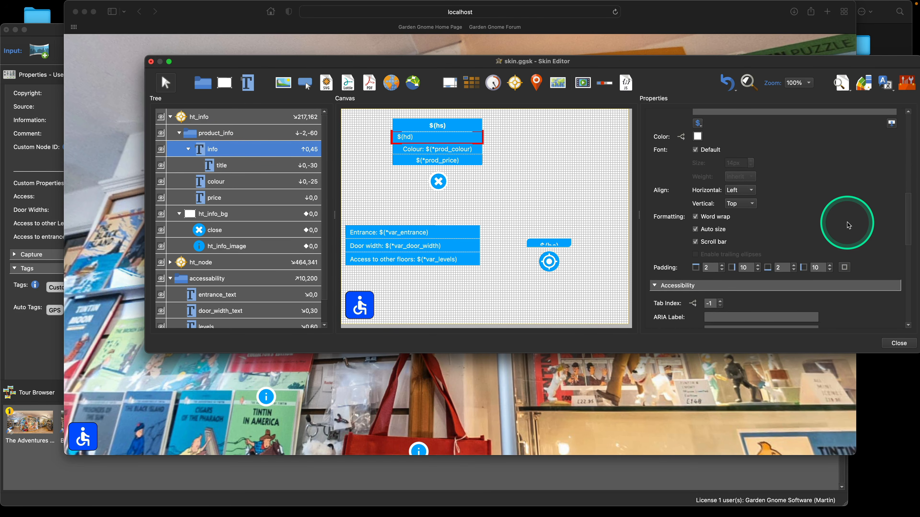
scroll(847, 222, "up", 3)
scroll(847, 222, "up", 1)
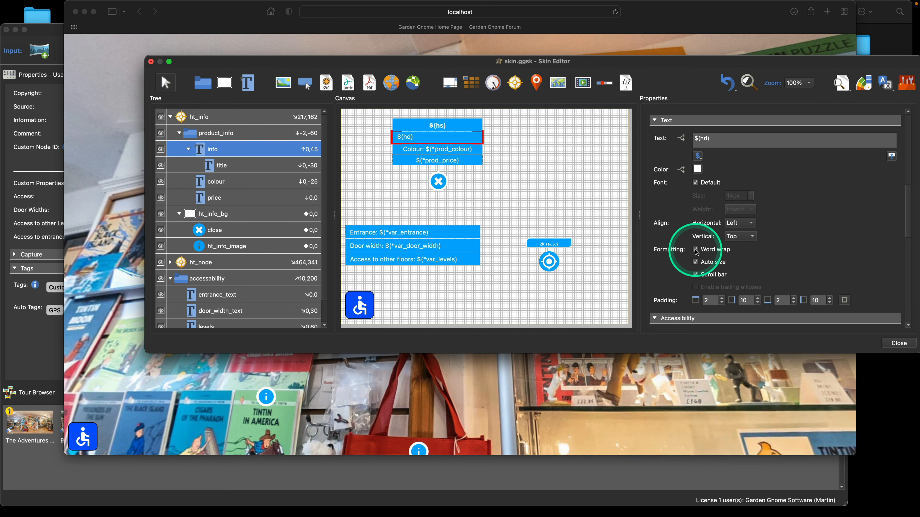
scroll(832, 212, "up", 10)
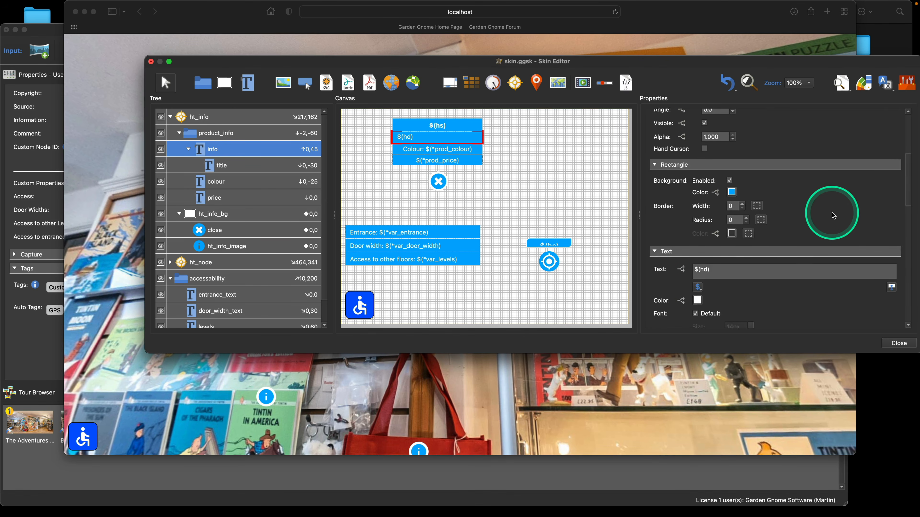
scroll(832, 212, "up", 2)
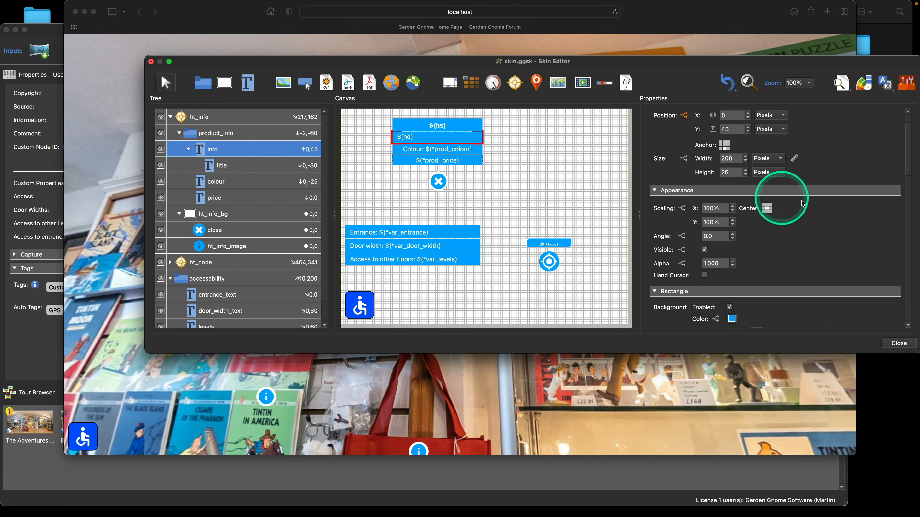
scroll(822, 207, "down", 2)
scroll(822, 206, "down", 8)
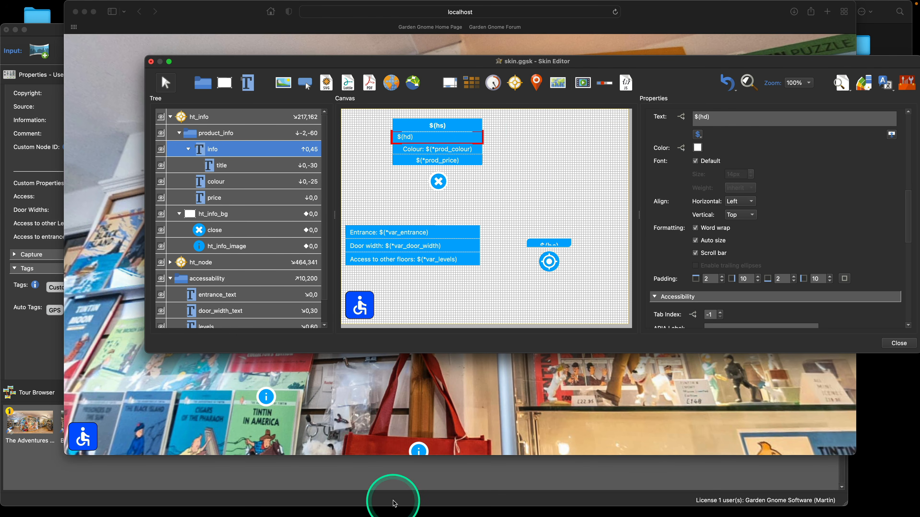
- Open a new Safari window and search the web for "CSS Max height"
right_click(410, 484)
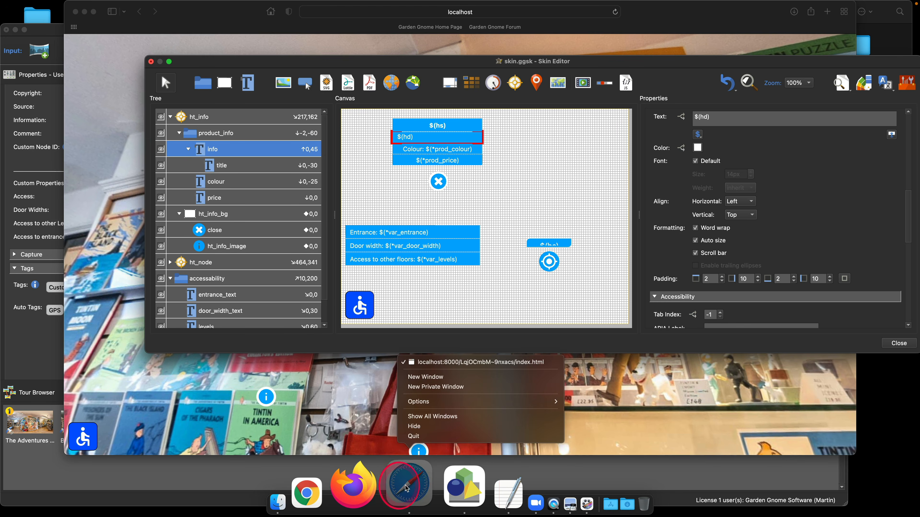
left_click(435, 377)
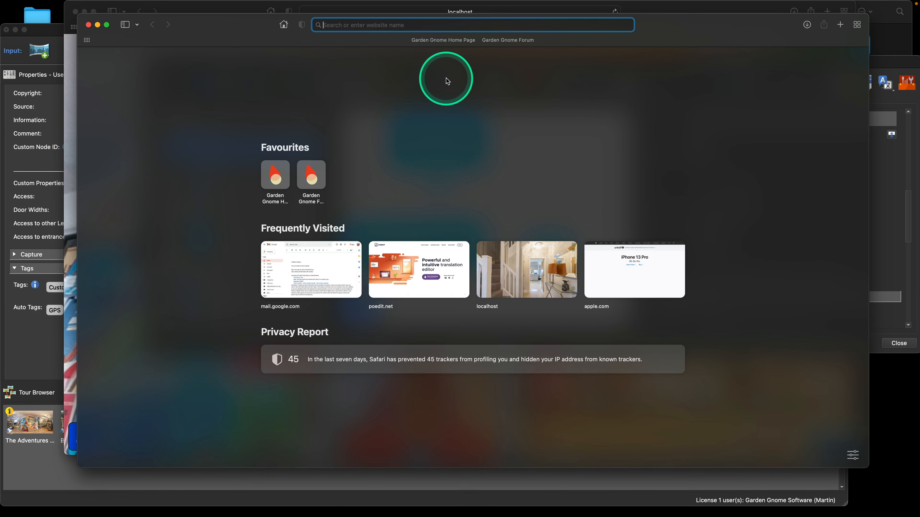
type("CS")
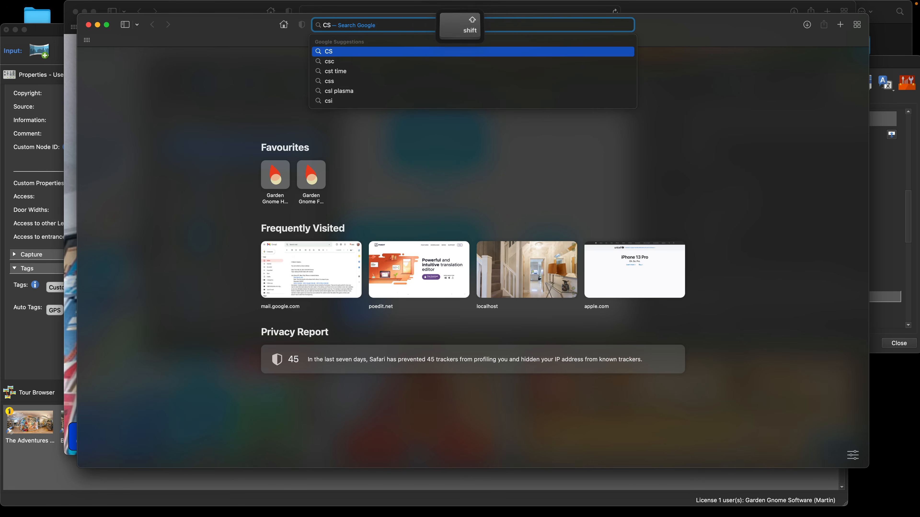
type("S Ma")
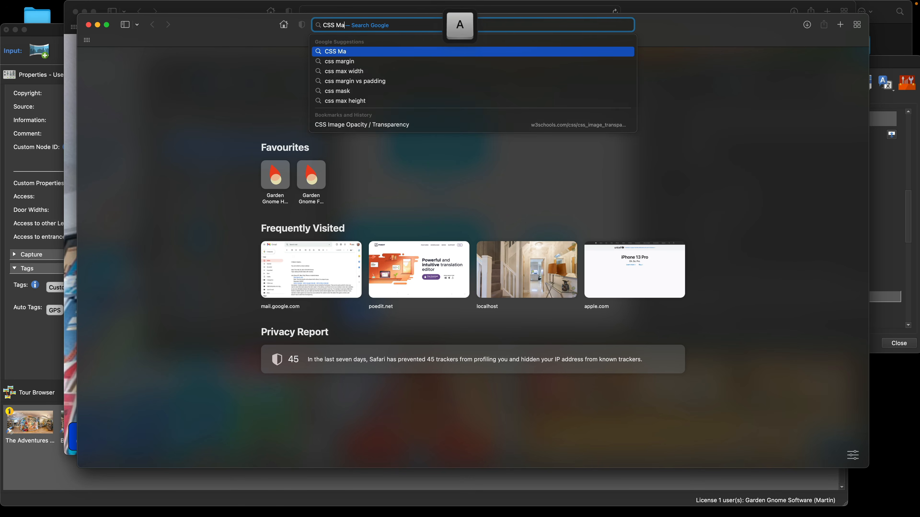
type("x hei")
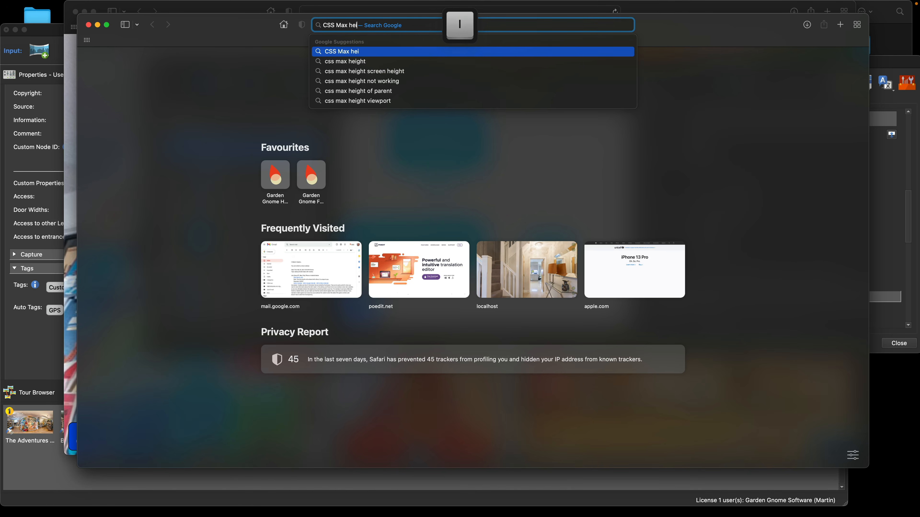
type("ght")
key("Return")
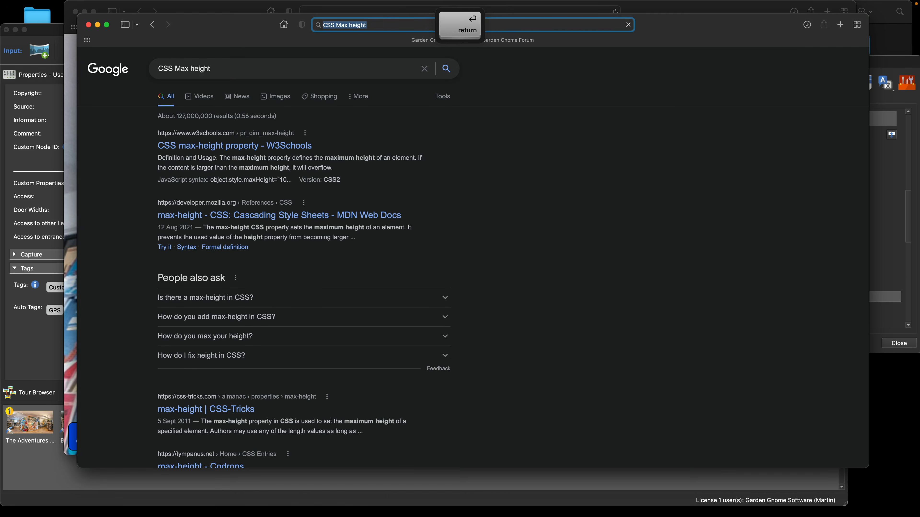
- Open the W3Schools CSS max-height page, copy its example declaration "max-height: 50px;" and close that browser window
left_click(237, 146)
left_click(453, 80)
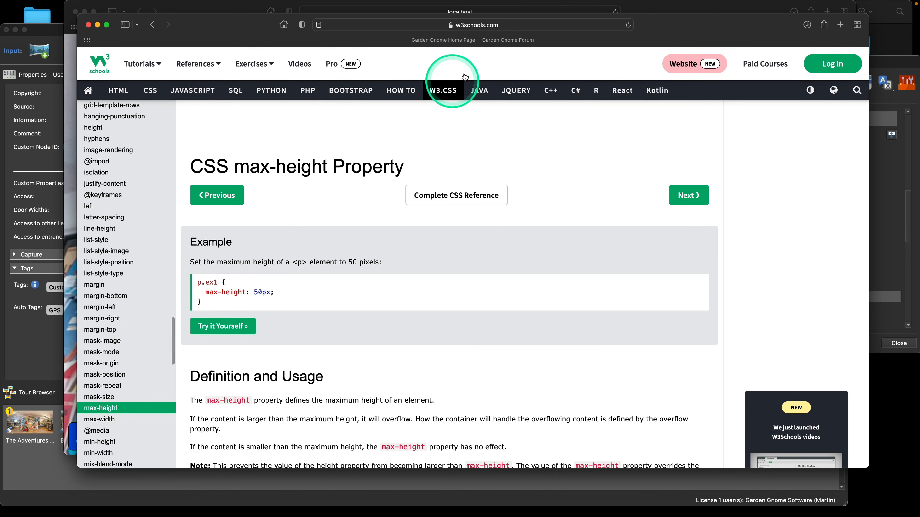
scroll(298, 267, "down", 1)
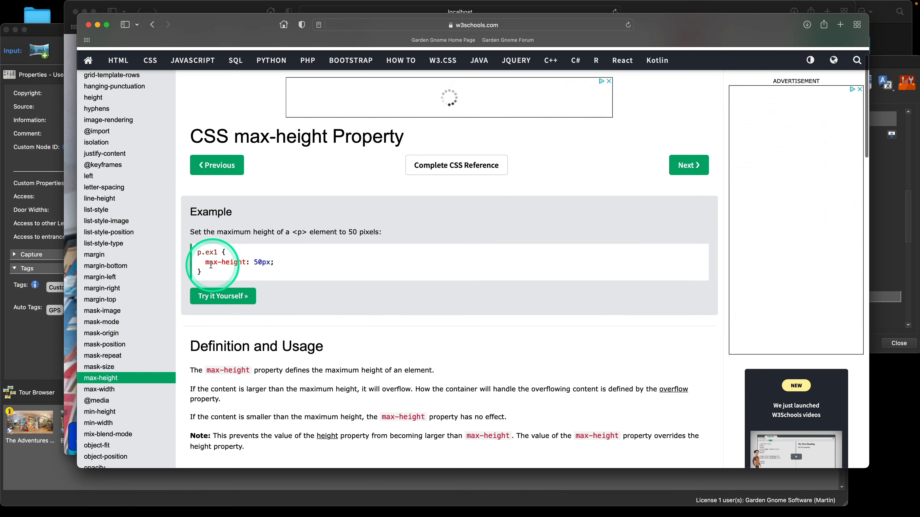
left_click_drag(211, 266, 275, 262)
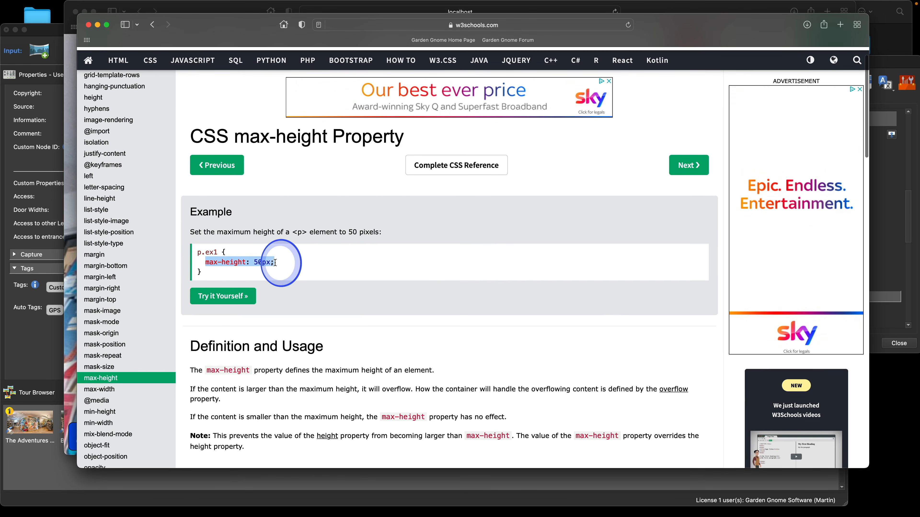
right_click(273, 262)
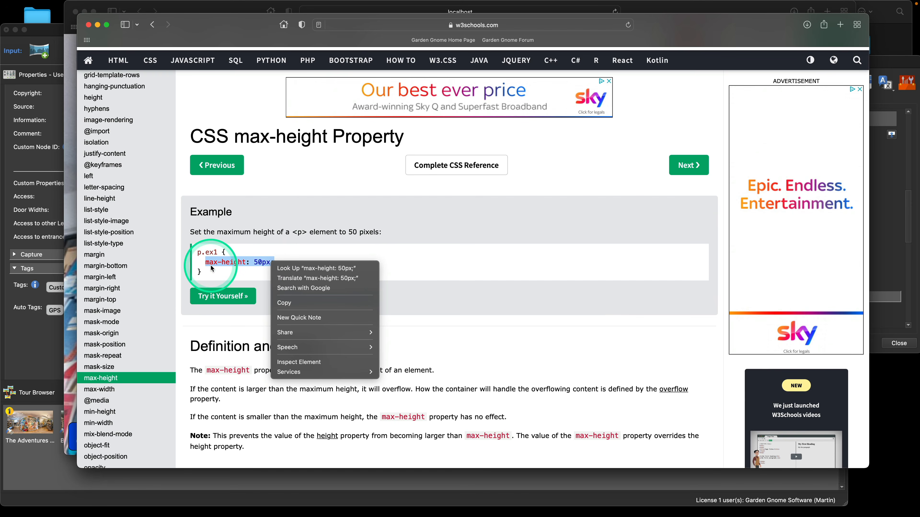
left_click(284, 303)
left_click(89, 25)
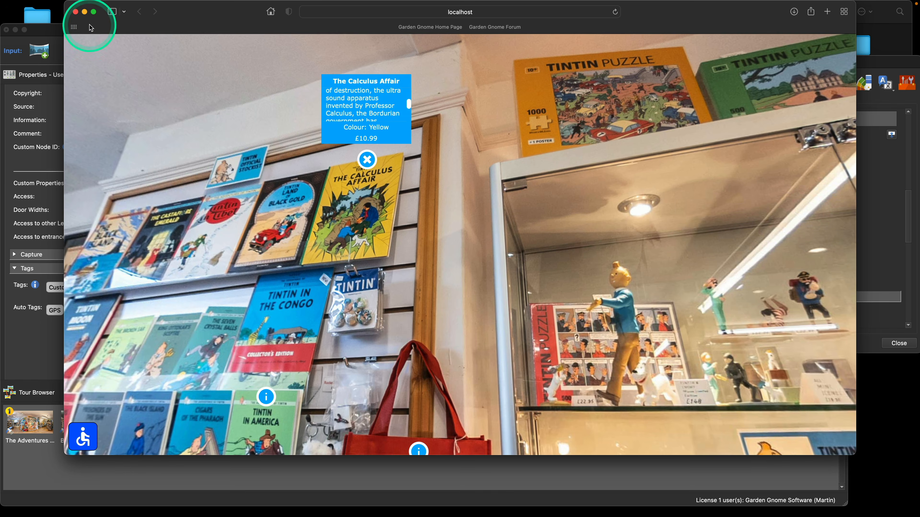
- Return to the Skin Editor and inspect the info text element's CSS Styles Inner Element setting
left_click(907, 83)
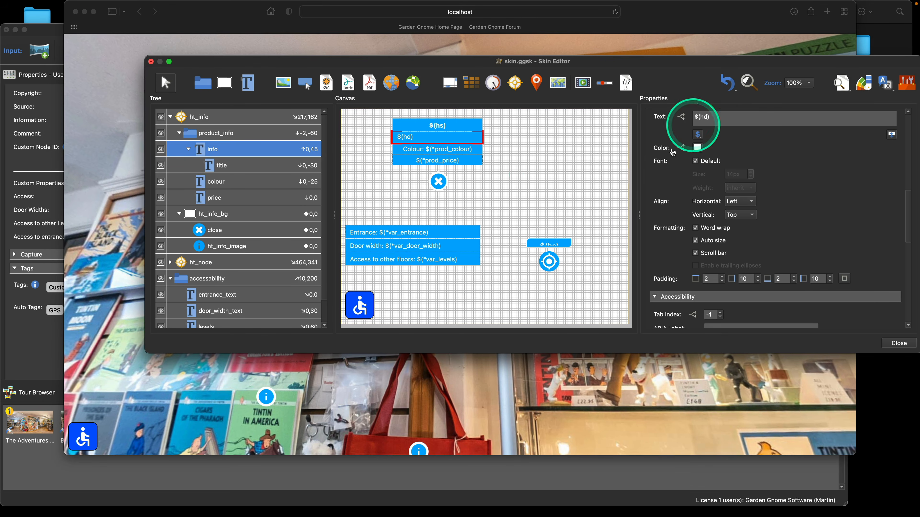
left_click(239, 152)
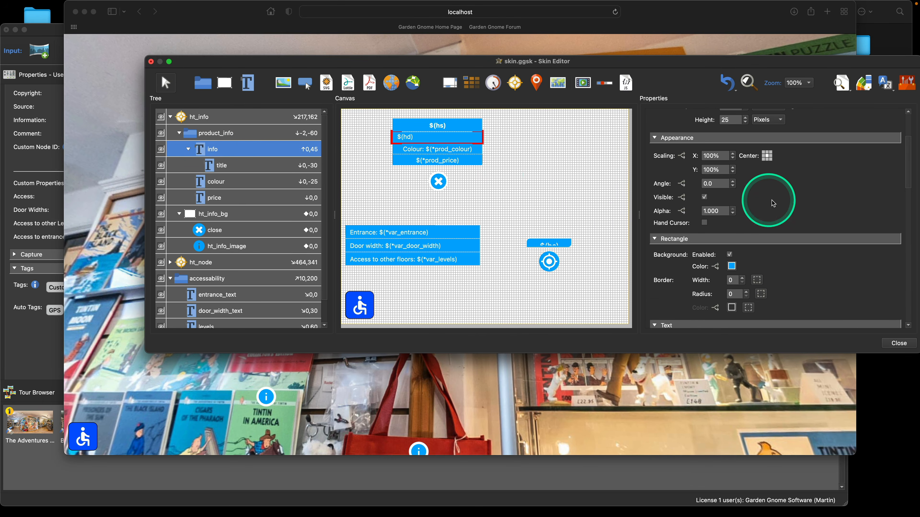
scroll(833, 202, "down", 10)
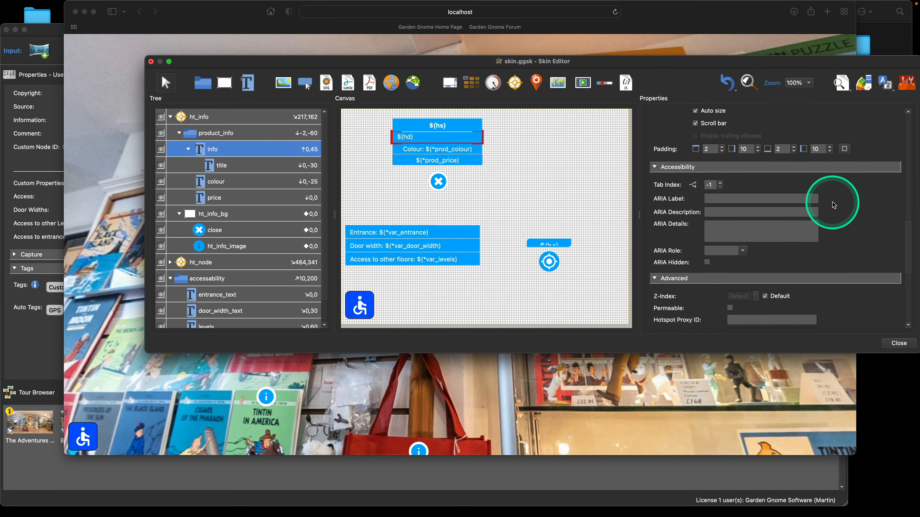
scroll(832, 202, "down", 5)
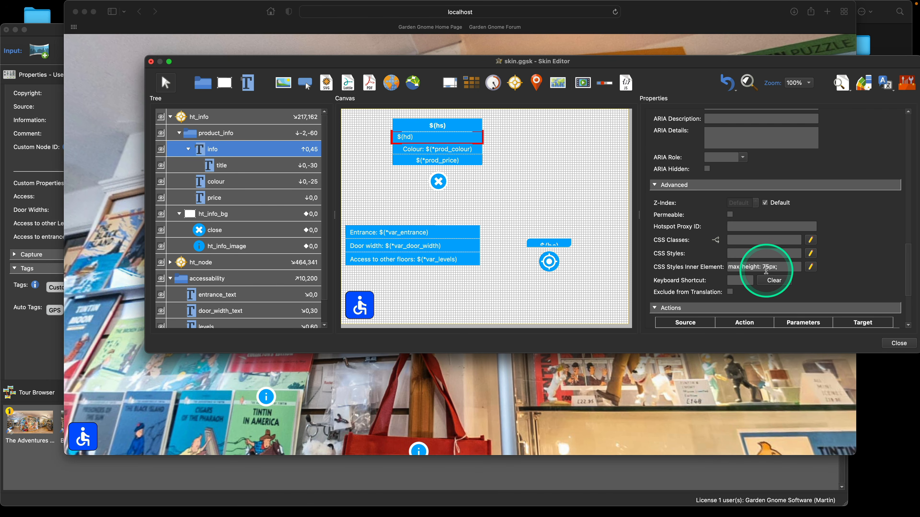
- Review the info element's size, auto size and scroll bar settings against its inner max-height style
scroll(775, 253, "up", 10)
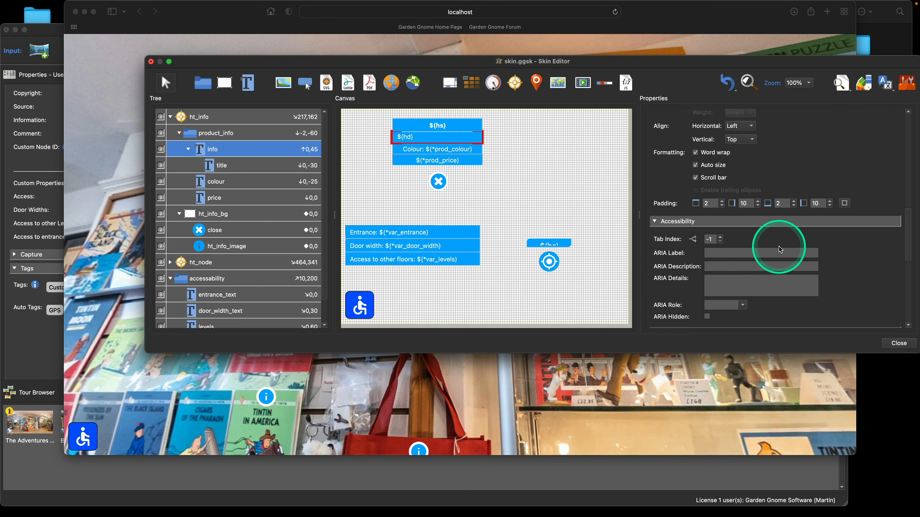
scroll(779, 250, "up", 10)
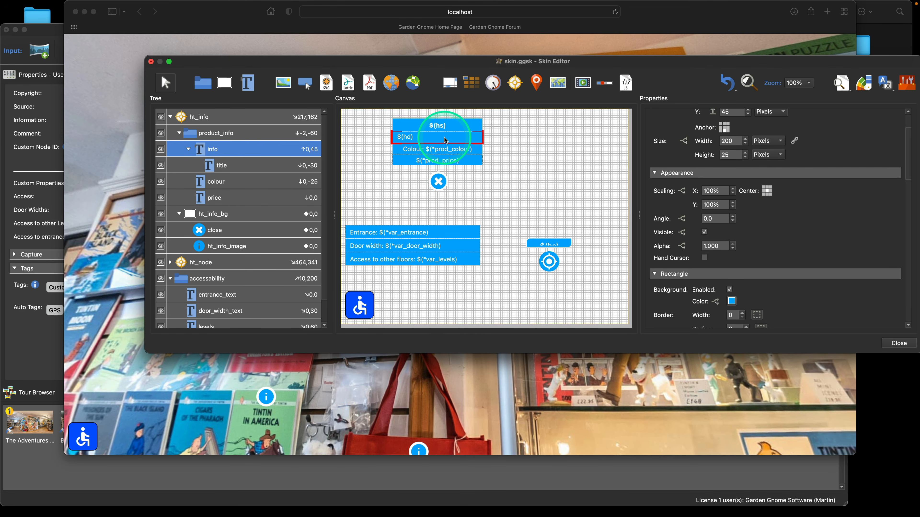
scroll(802, 254, "down", 10)
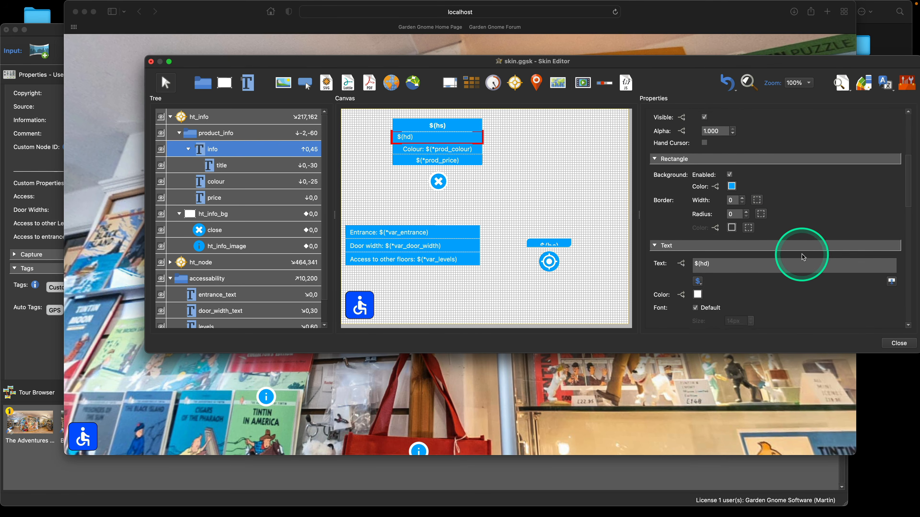
scroll(802, 253, "down", 10)
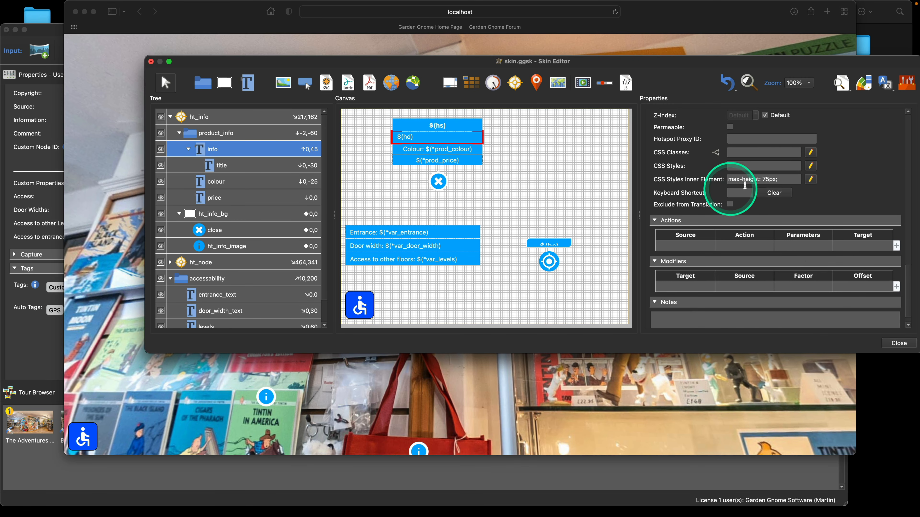
scroll(767, 198, "up", 10)
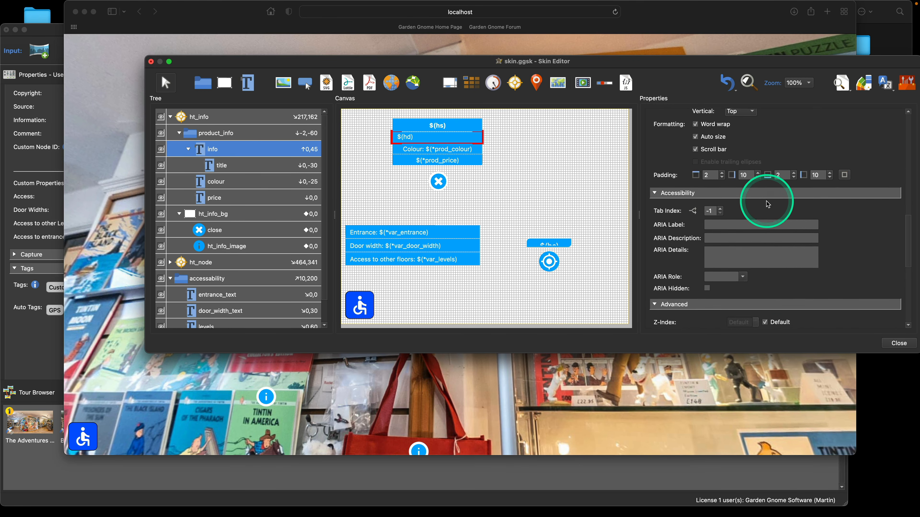
scroll(766, 202, "up", 2)
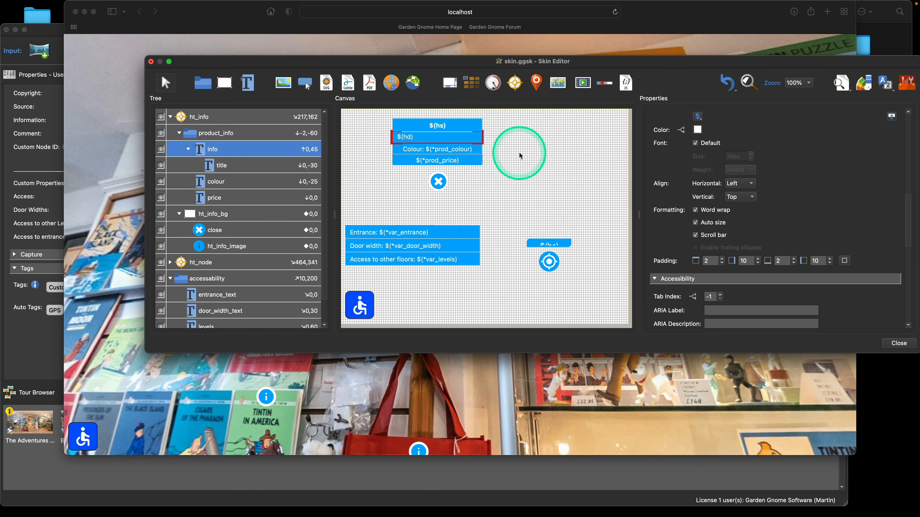
scroll(835, 190, "up", 10)
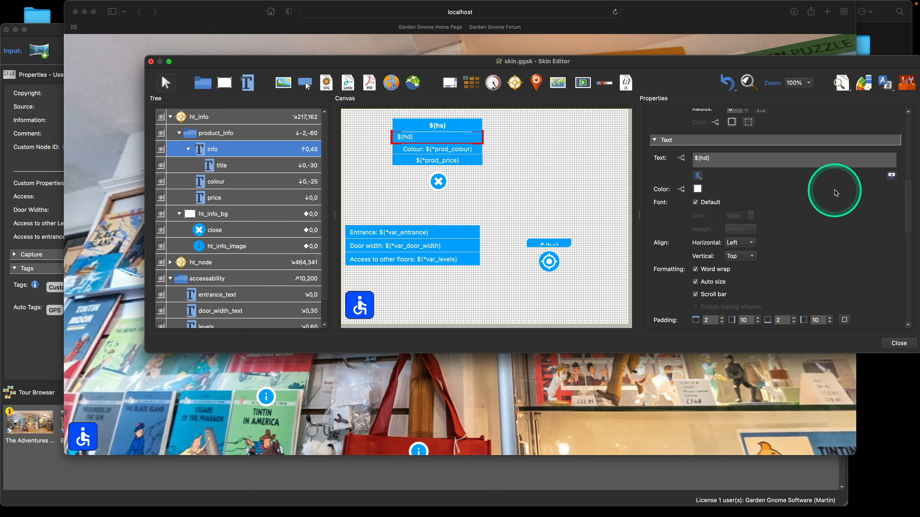
scroll(834, 190, "up", 3)
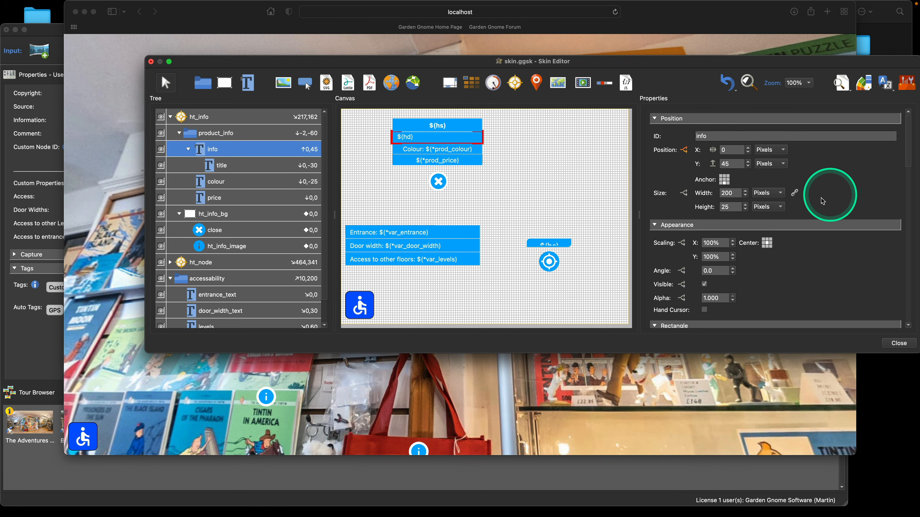
- Check the popup in the browser preview against the anchor settings of the info element and its title child in the Skin Editor
left_click(544, 397)
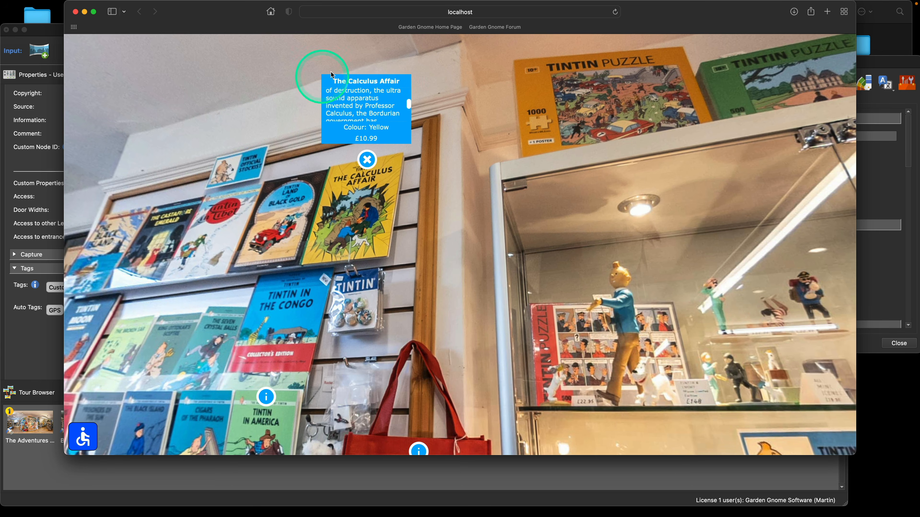
left_click(869, 188)
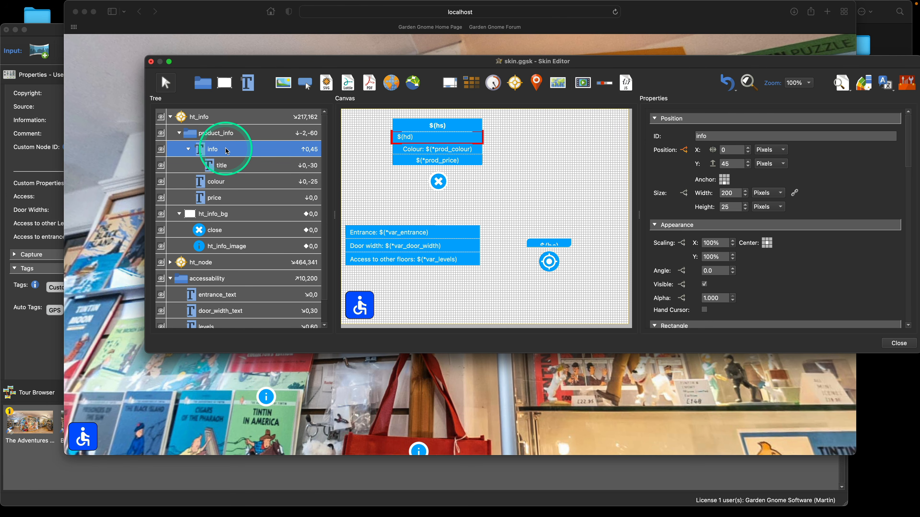
left_click(724, 183)
left_click(725, 178)
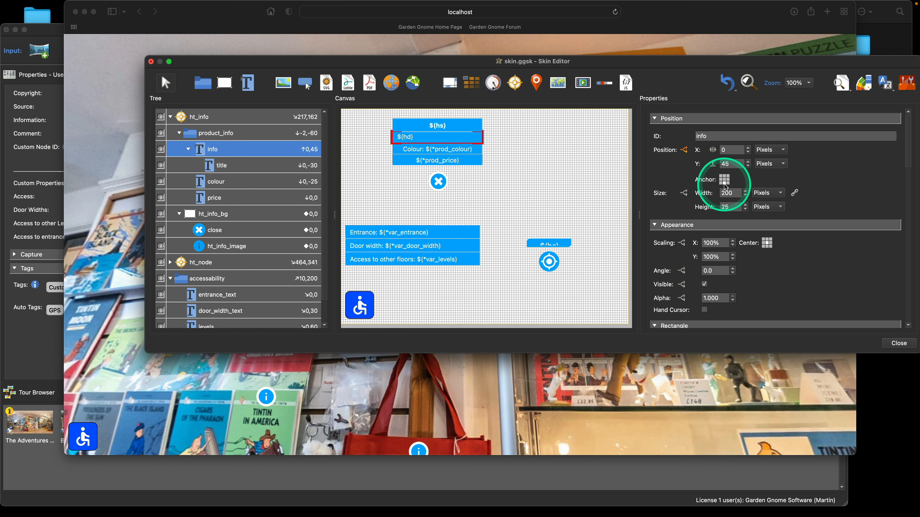
left_click(251, 167)
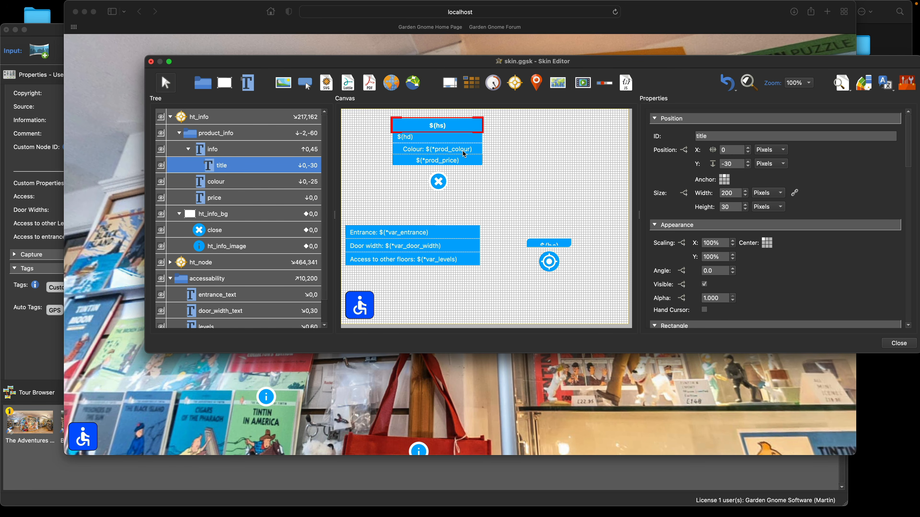
- Switch to the browser preview, reposition its window and scroll through The Calculus Affair popup's description
left_click(594, 43)
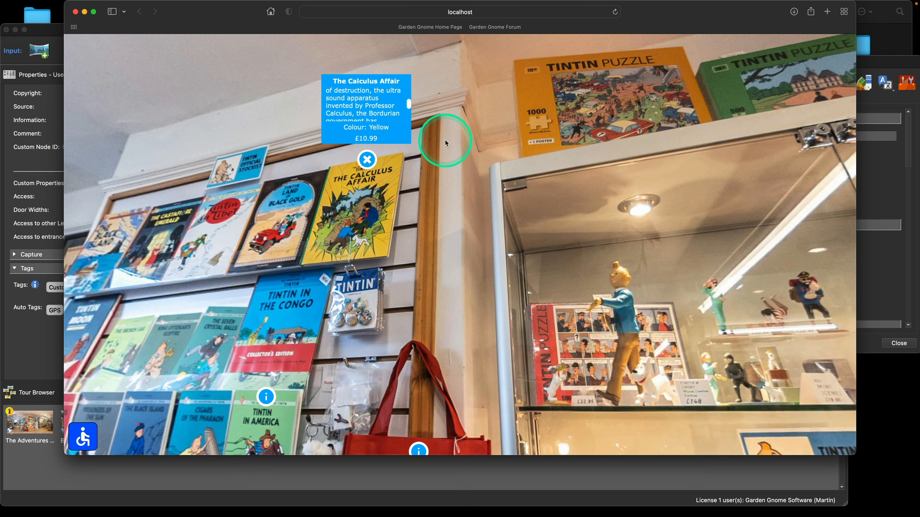
left_click_drag(225, 6, 259, 5)
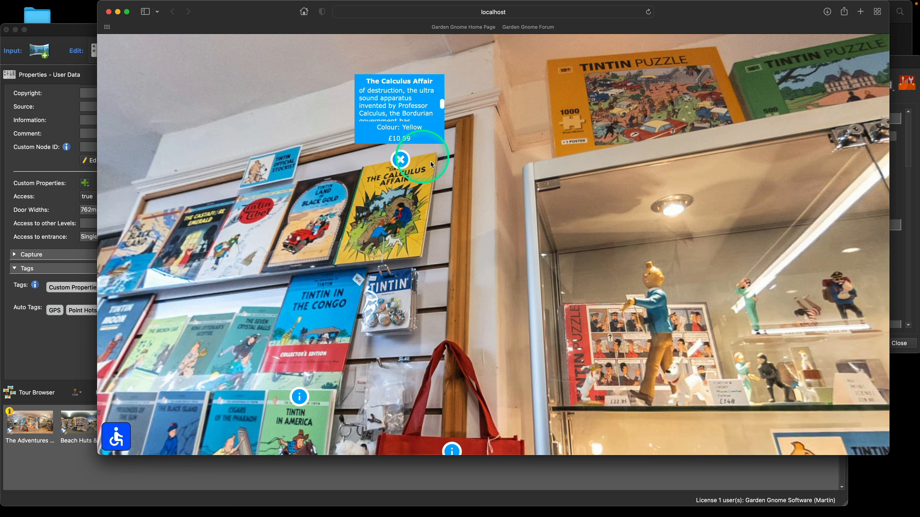
left_click_drag(443, 105, 438, 100)
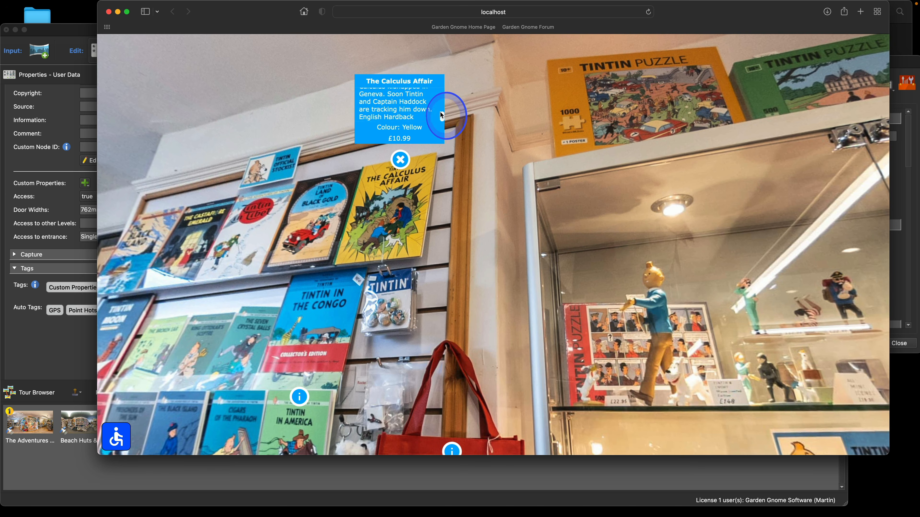
left_click_drag(441, 115, 441, 105)
left_click_drag(262, 18, 320, 32)
- Switch to the Pano2VR main window, open the first tour node and examine The Calculus Affair hotspot's description, price and colour
left_click(128, 33)
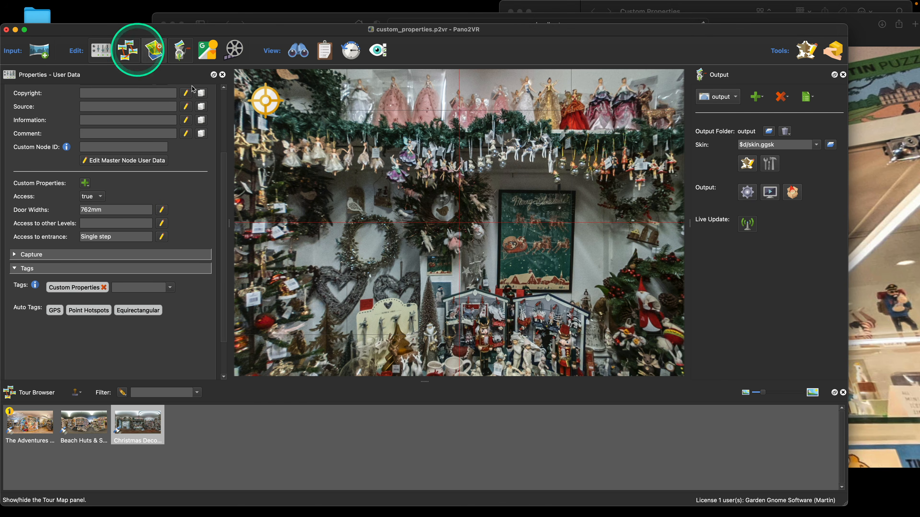
left_click_drag(370, 167, 442, 172)
left_click(26, 422)
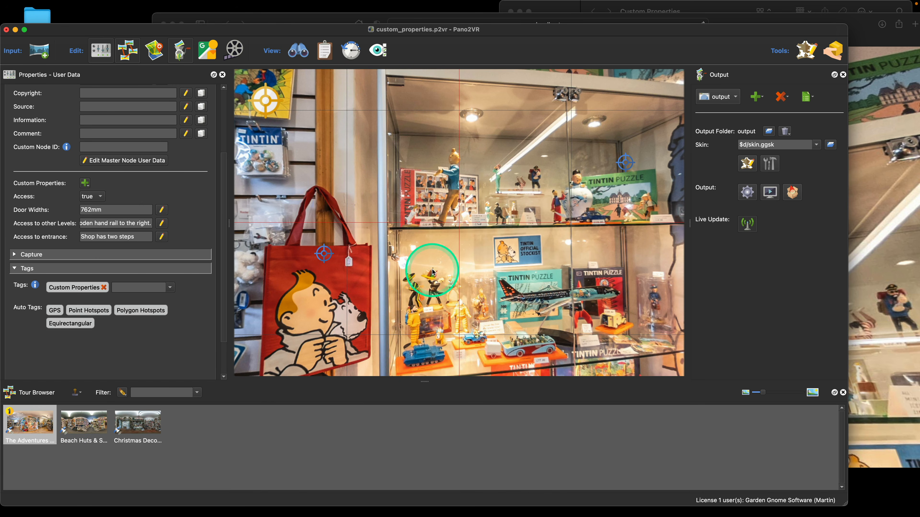
left_click_drag(480, 217, 539, 256)
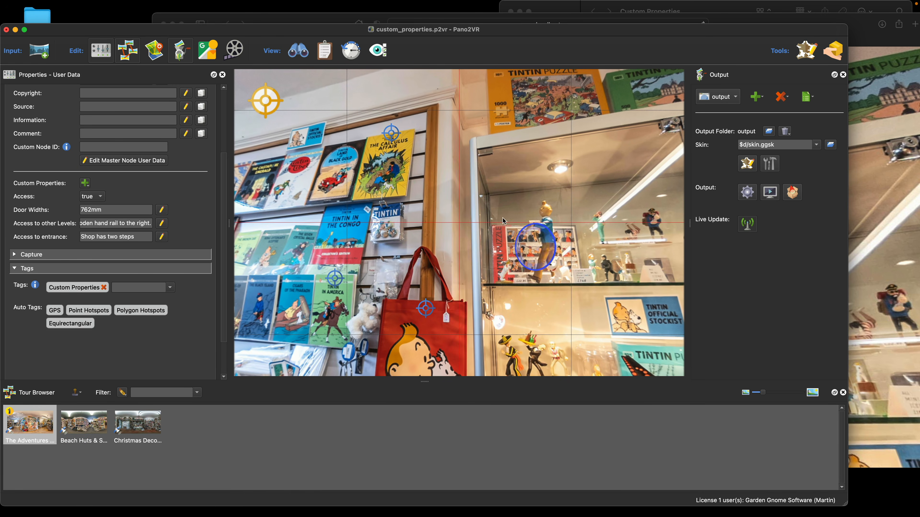
left_click(398, 142)
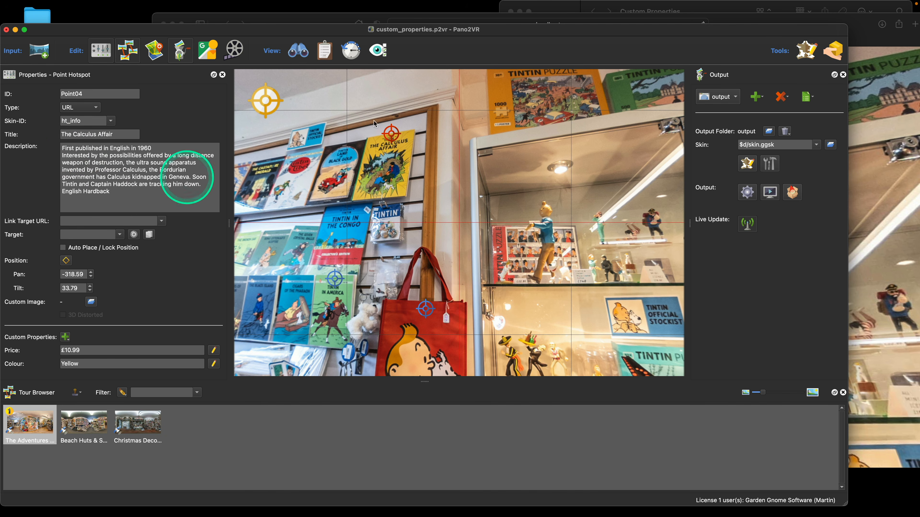
- Return to the browser preview, scroll The Calculus Affair description and open the Tintin in America info popup
left_click(841, 21)
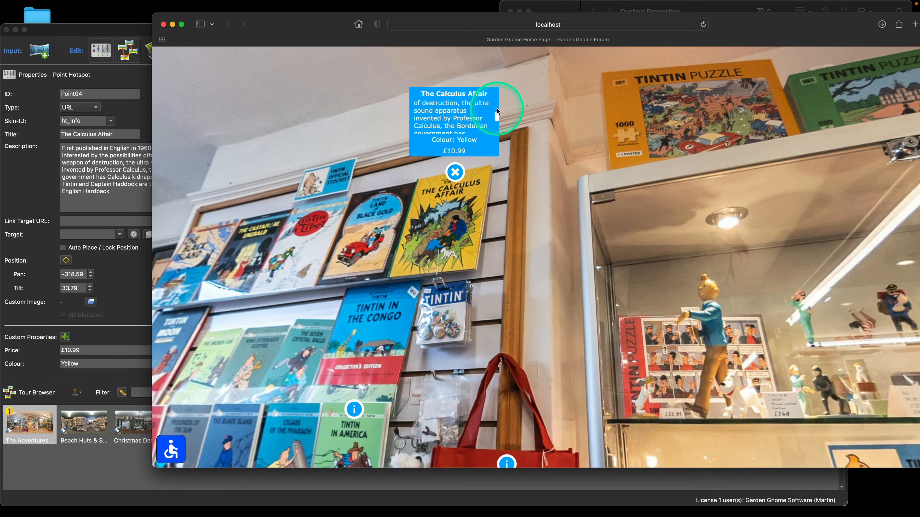
mouse_move(496, 109)
left_mouse_down()
mouse_move(495, 101)
mouse_move(492, 118)
left_mouse_up()
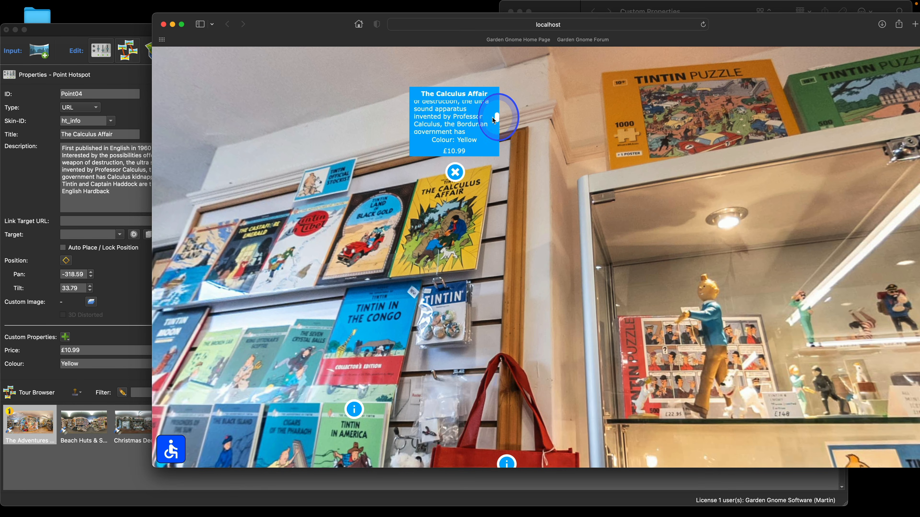
left_click_drag(525, 269, 566, 175)
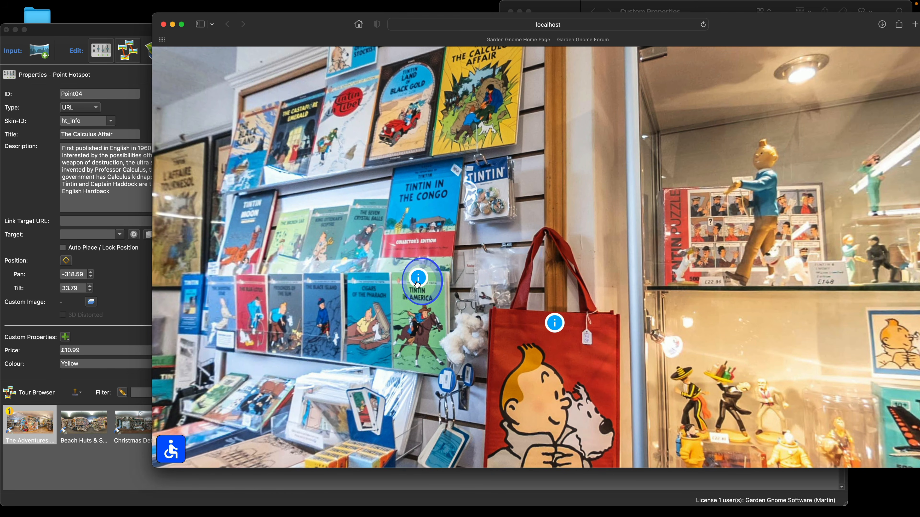
left_click(417, 284)
- Compare the Tintin in America hotspot's properties in Pano2VR with its popup in the browser preview
left_click(123, 266)
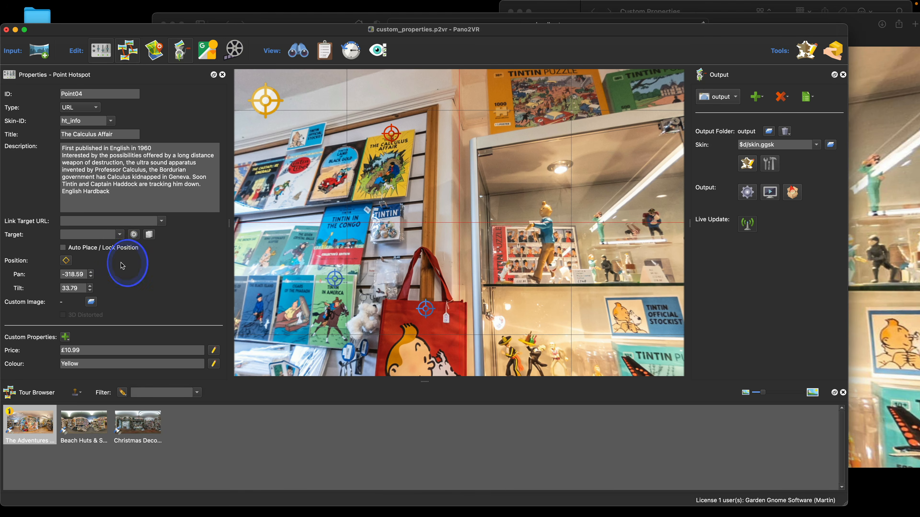
left_click(334, 279)
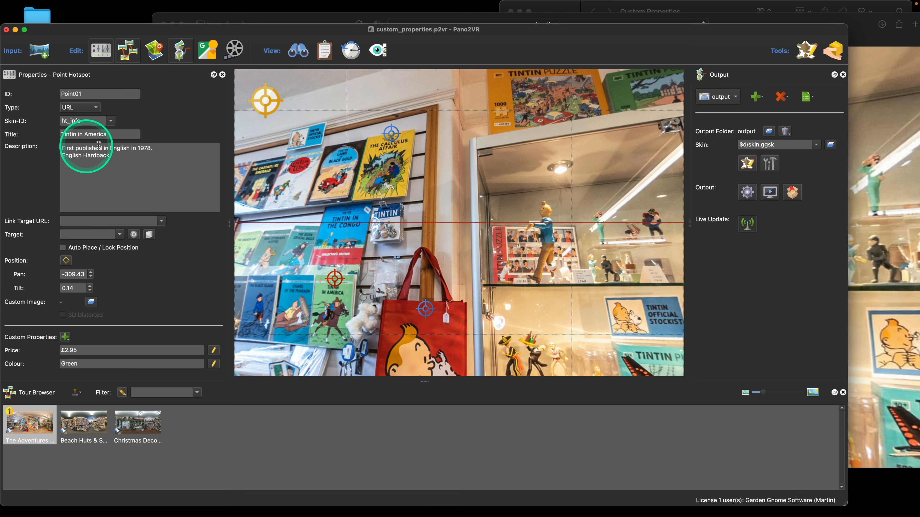
left_click(869, 71)
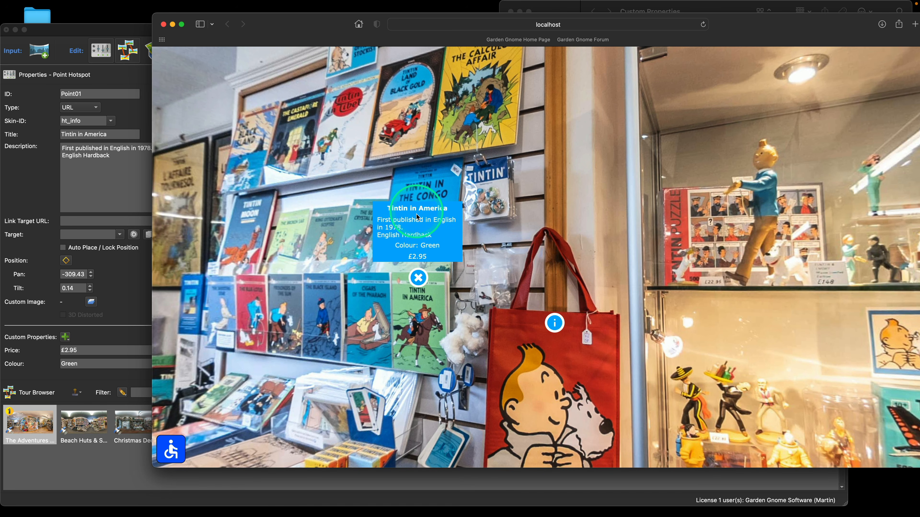
left_click_drag(570, 233, 557, 314)
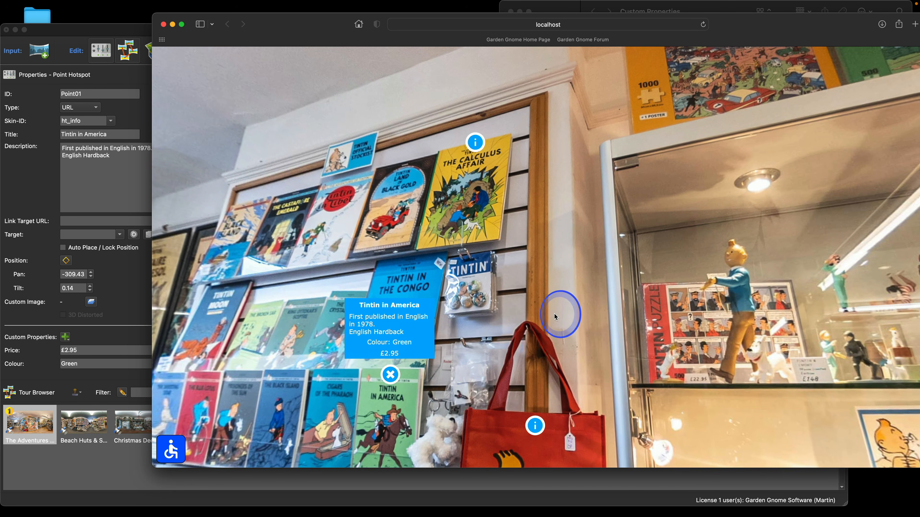
- Open The Calculus Affair popup, scroll through its description and compare it with the Tintin in America popup
left_click(477, 143)
scroll(489, 85, "down", 3)
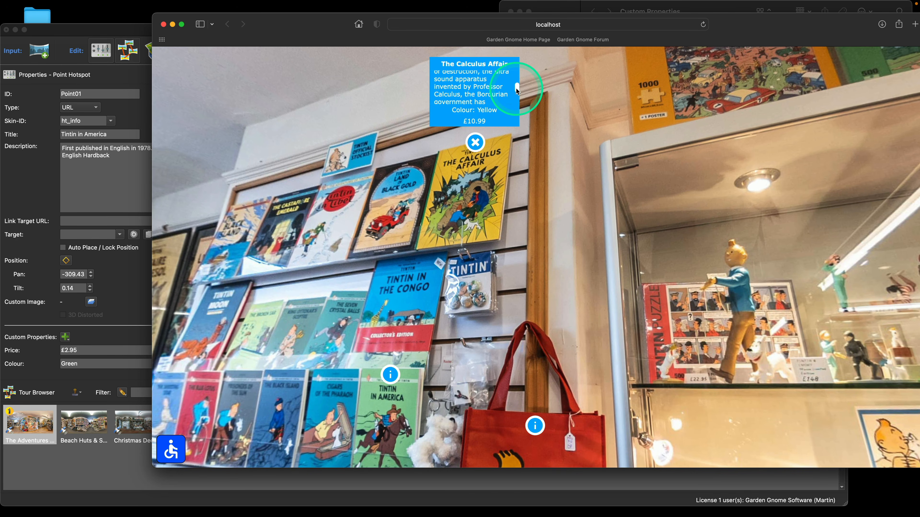
mouse_move(517, 91)
left_mouse_down()
mouse_move(522, 75)
mouse_move(513, 96)
left_mouse_up()
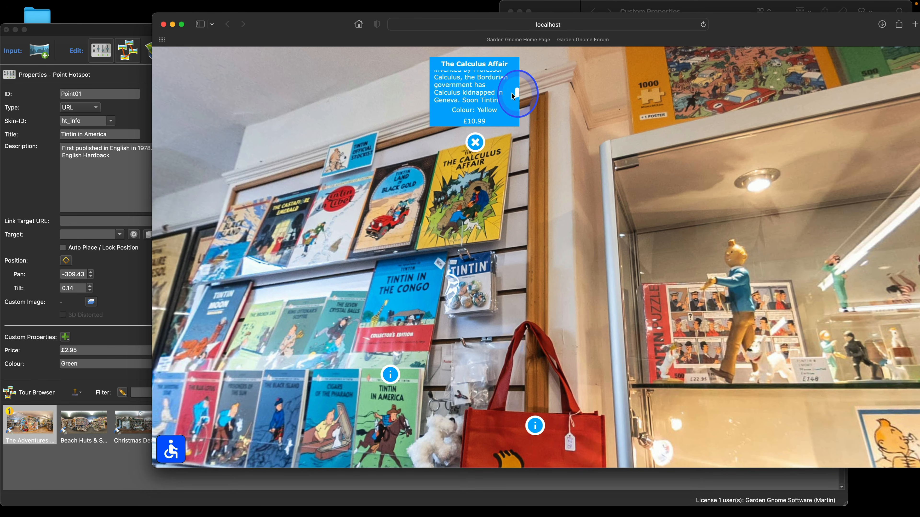
left_click(390, 374)
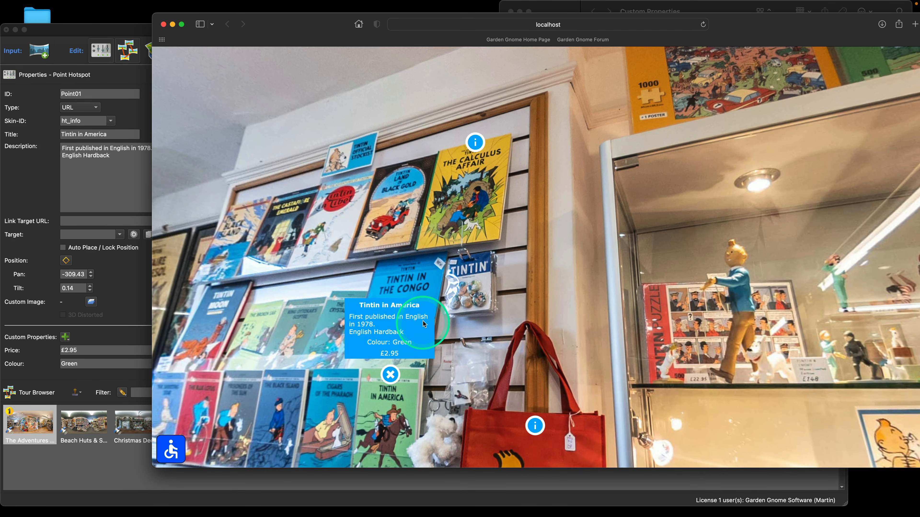
- Open the Tintin & Snowy bag popup and compare it with that hotspot's properties in Pano2VR, returning to the browser preview
left_click(534, 423)
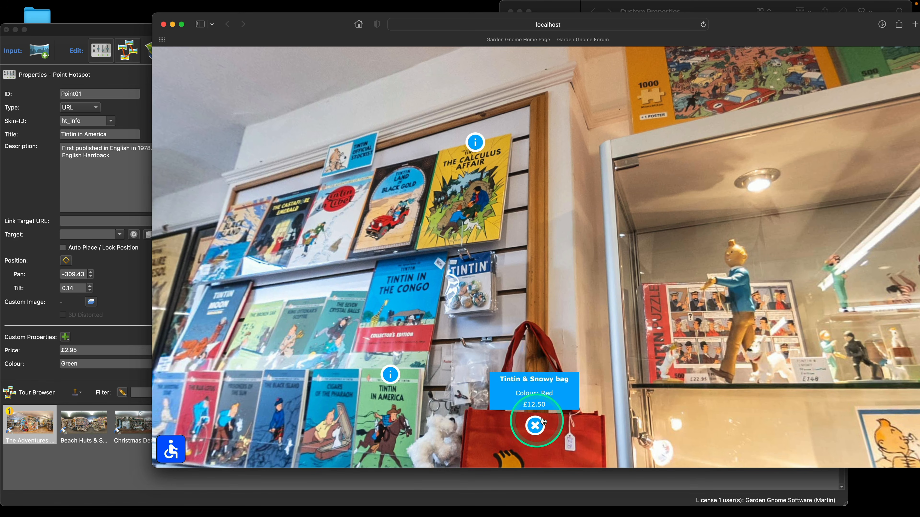
left_click(104, 228)
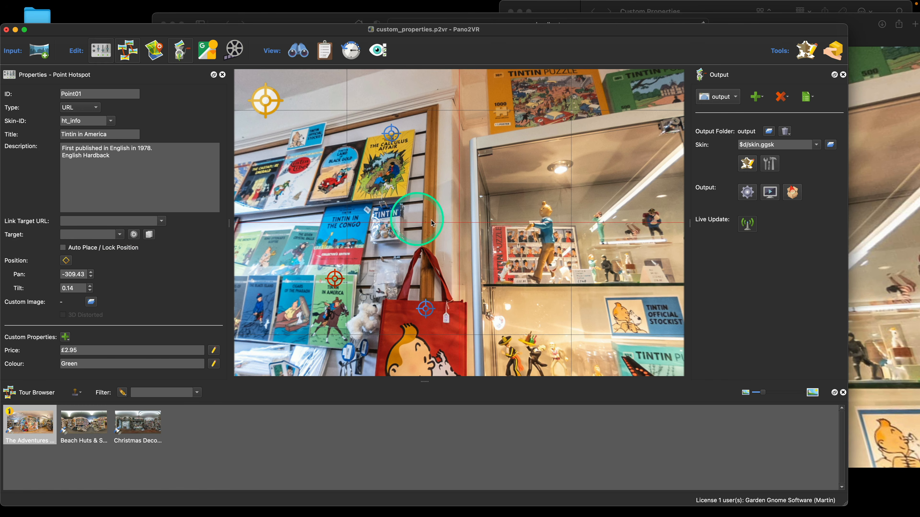
left_click(428, 312)
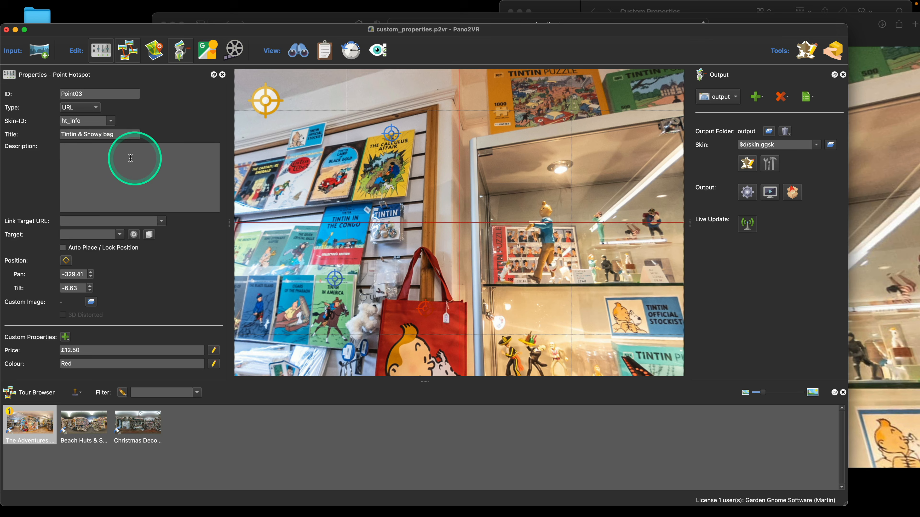
left_click(875, 236)
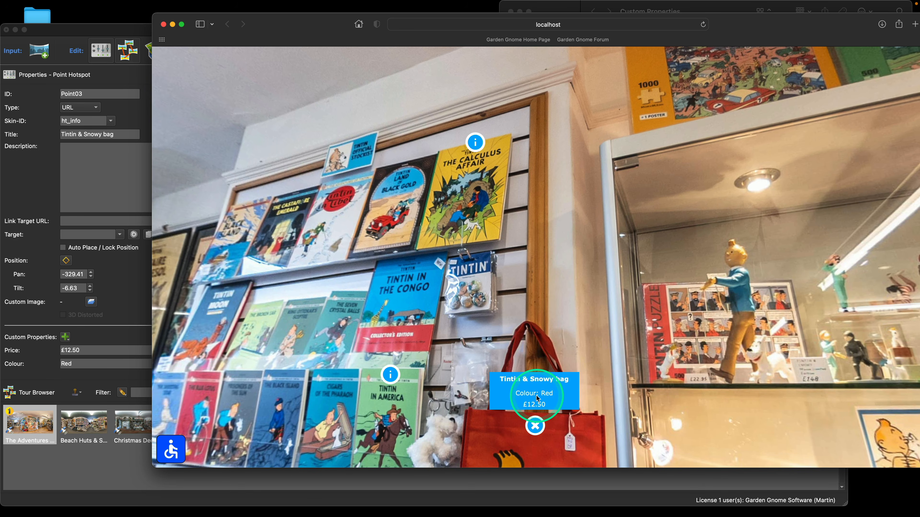
- Open the Puzzle – Snowy info popup above the display cabinet and scroll its description down and back up
left_click_drag(759, 243, 565, 281)
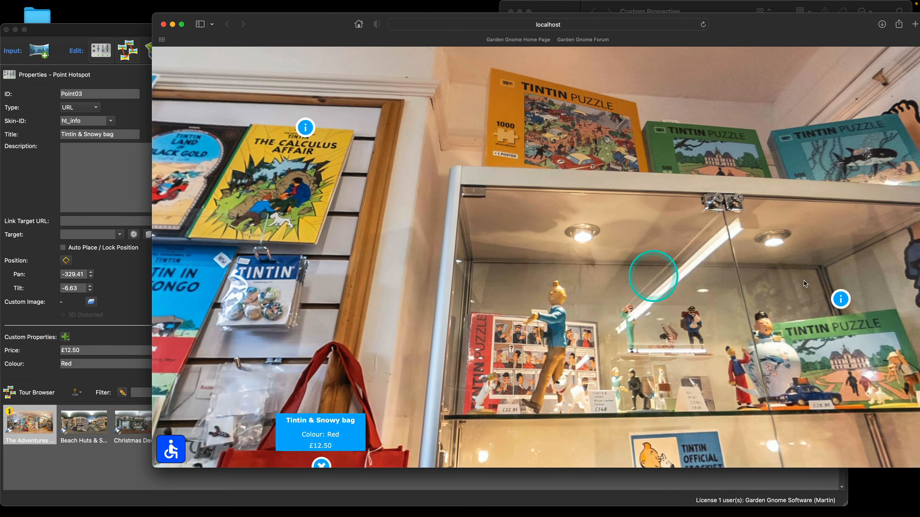
left_click(835, 306)
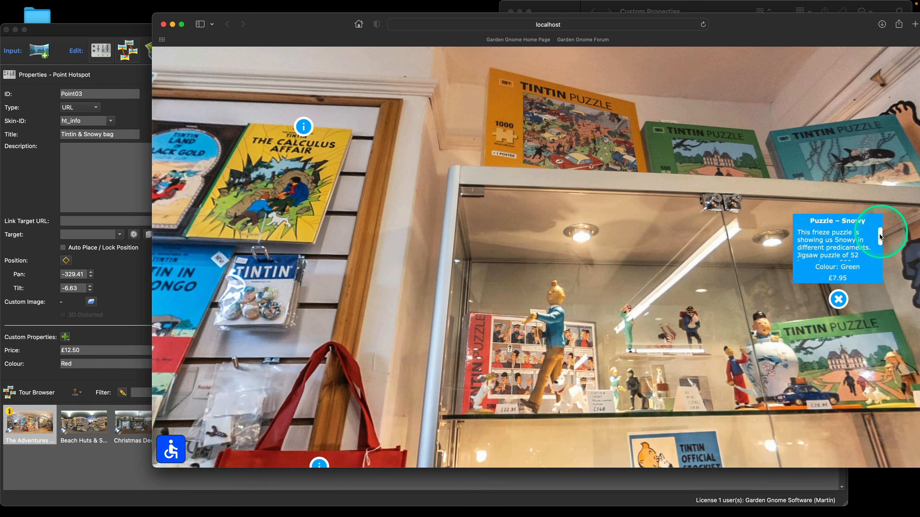
mouse_move(880, 236)
left_mouse_down()
mouse_move(880, 257)
mouse_move(880, 238)
mouse_move(878, 250)
left_mouse_up()
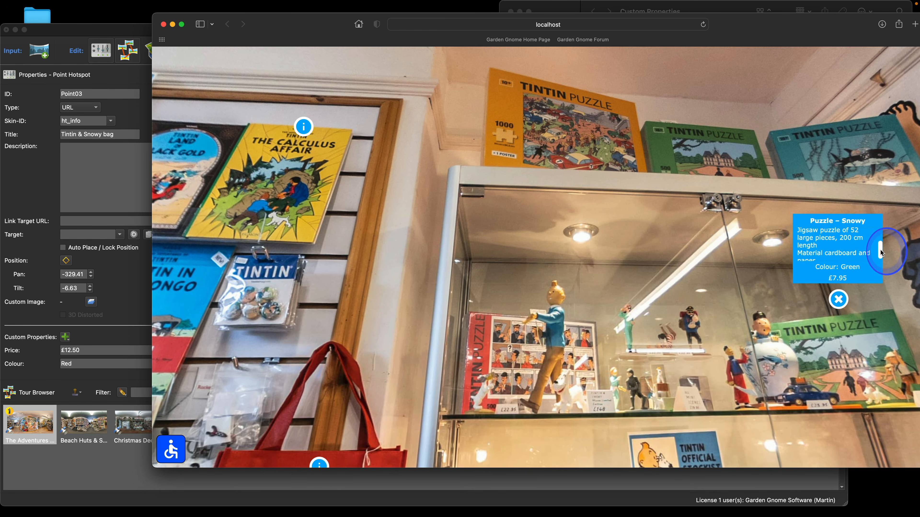
mouse_move(880, 250)
left_mouse_down()
mouse_move(880, 235)
mouse_move(879, 254)
mouse_move(879, 244)
left_mouse_up()
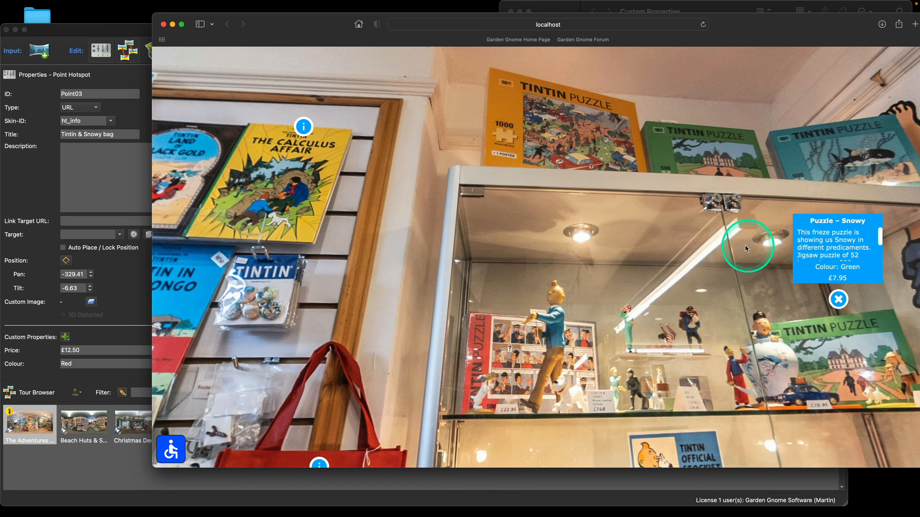
- Return to the bookshelf in the panorama and examine the Tintin in America popup's layout from different view directions
left_click_drag(633, 277, 406, 335)
left_click(342, 356)
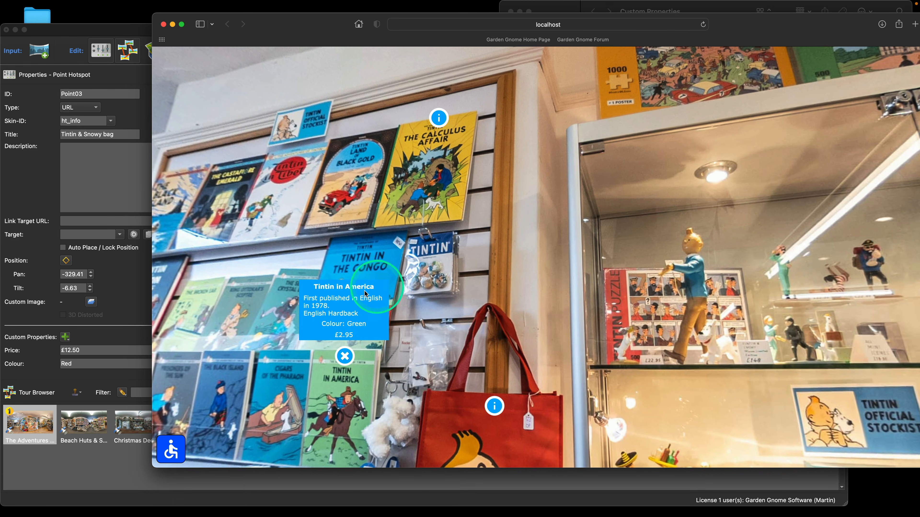
left_click_drag(510, 299, 575, 267)
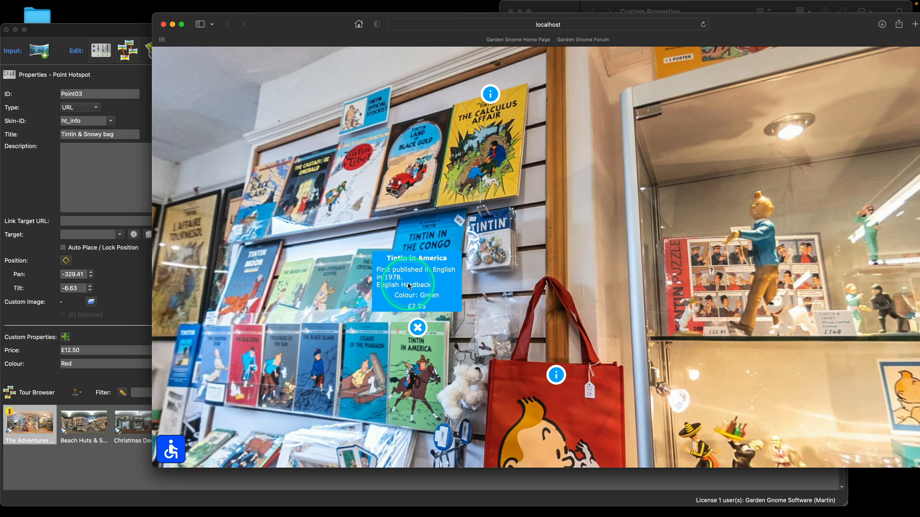
left_click_drag(541, 144, 558, 166)
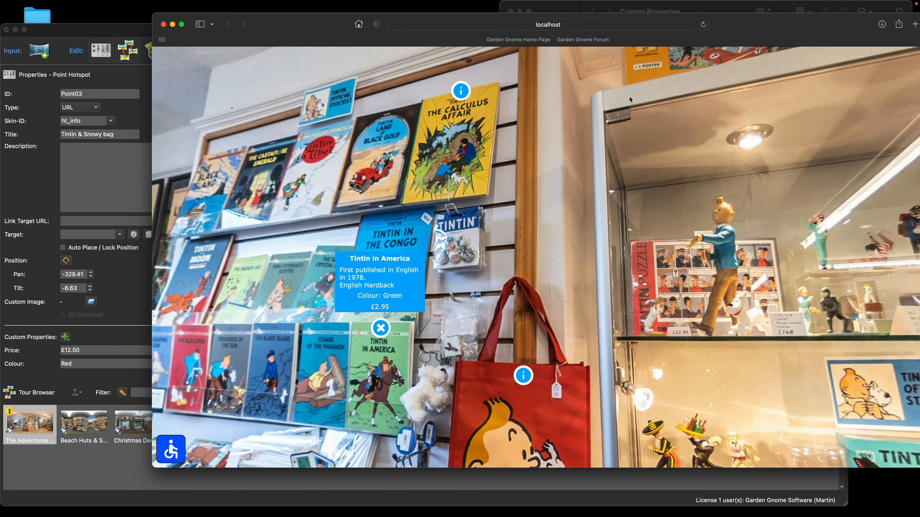
- Check the product info popups of the Tintin & Snowy bag and Tintin in America hotspots in the browser preview
mouse_move(767, 10)
left_click_drag(773, 21, 716, 9)
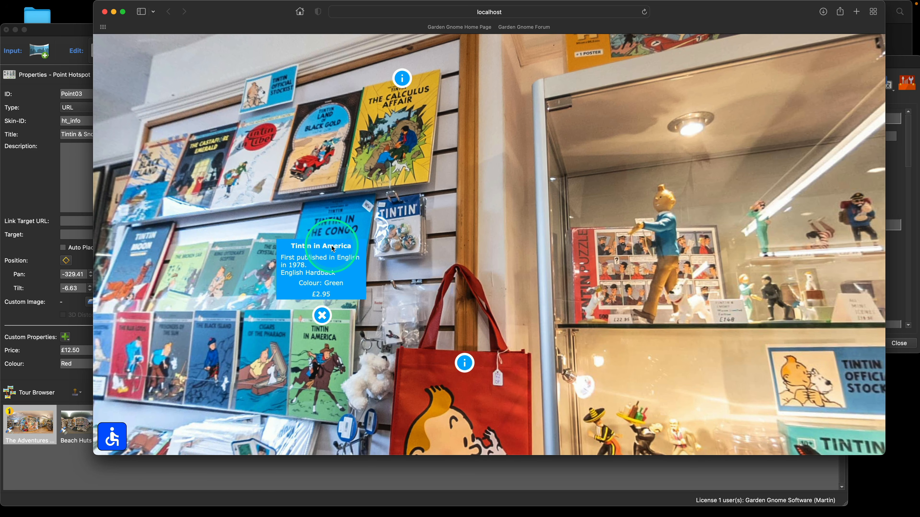
left_click(464, 362)
left_click(318, 311)
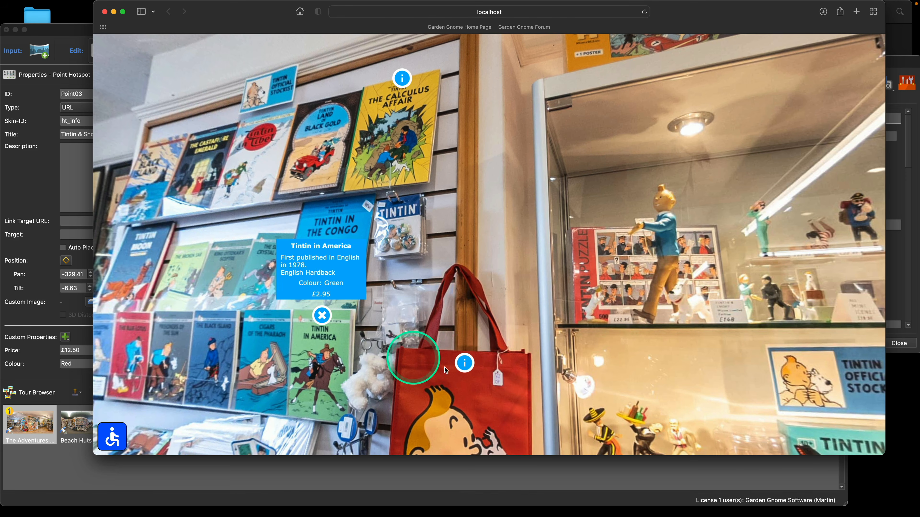
left_click(463, 364)
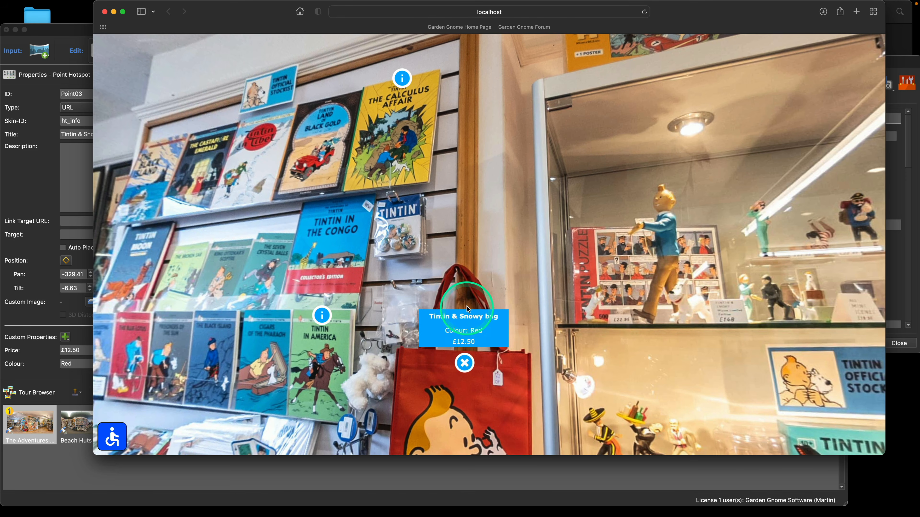
left_click(320, 315)
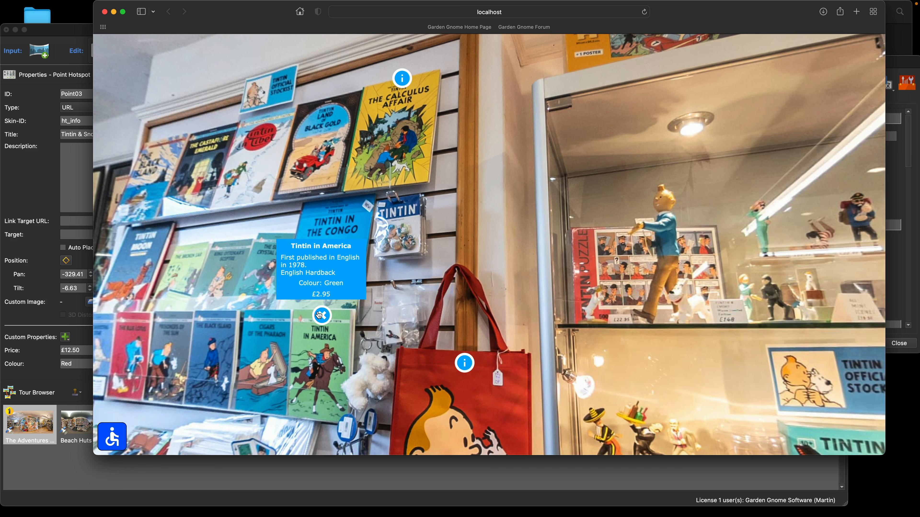
- Switch to Pano2VR and start a new custom property for The Calculus Affair hotspot with the description Click
left_click(85, 41)
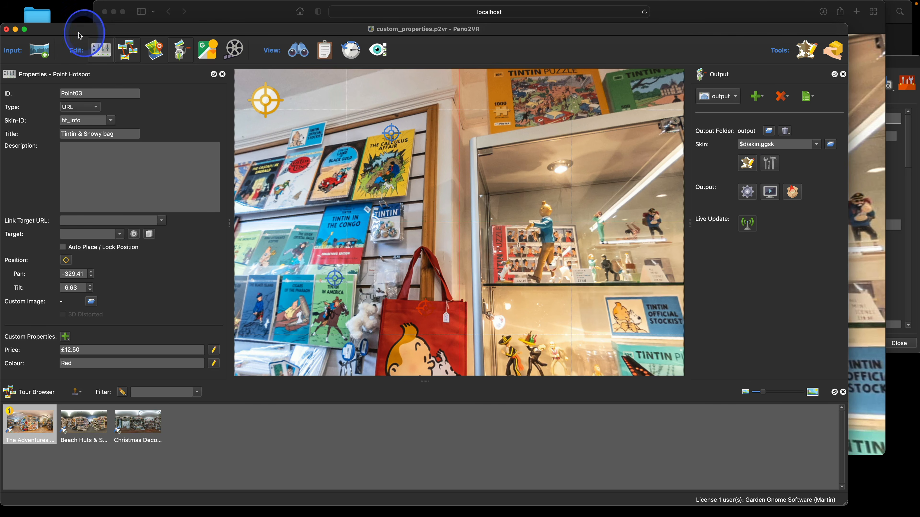
left_click(431, 230)
left_click(393, 144)
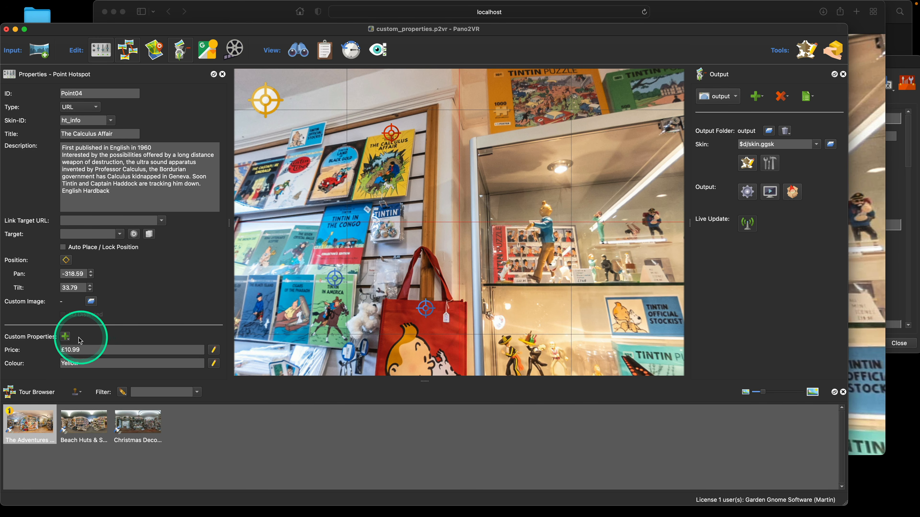
left_click(65, 336)
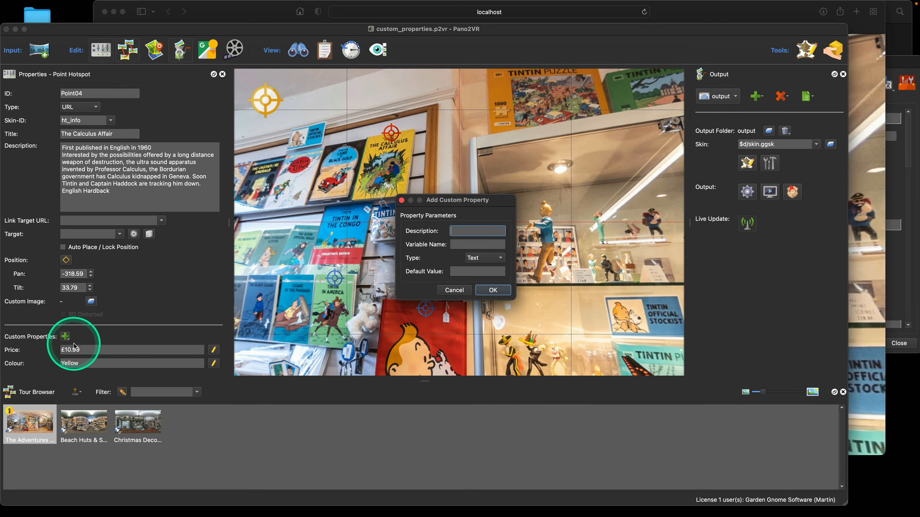
left_click(481, 230)
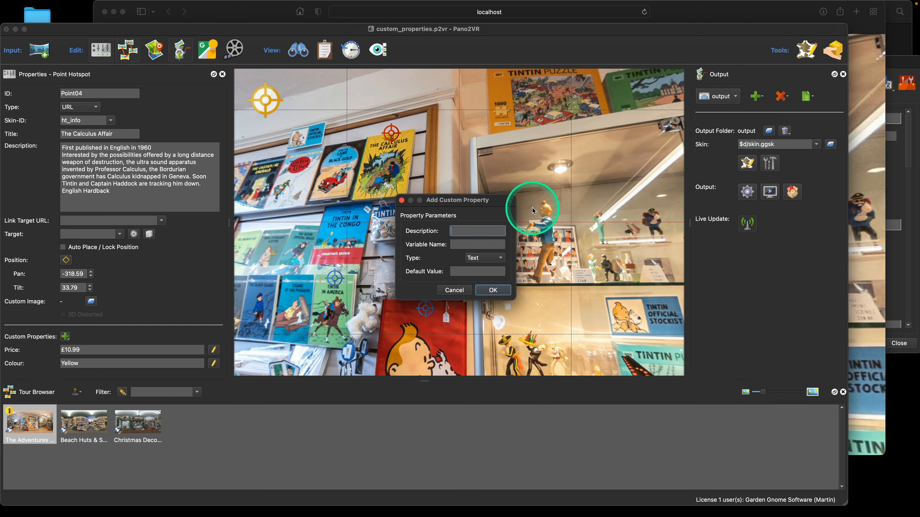
key("shift")
type("C")
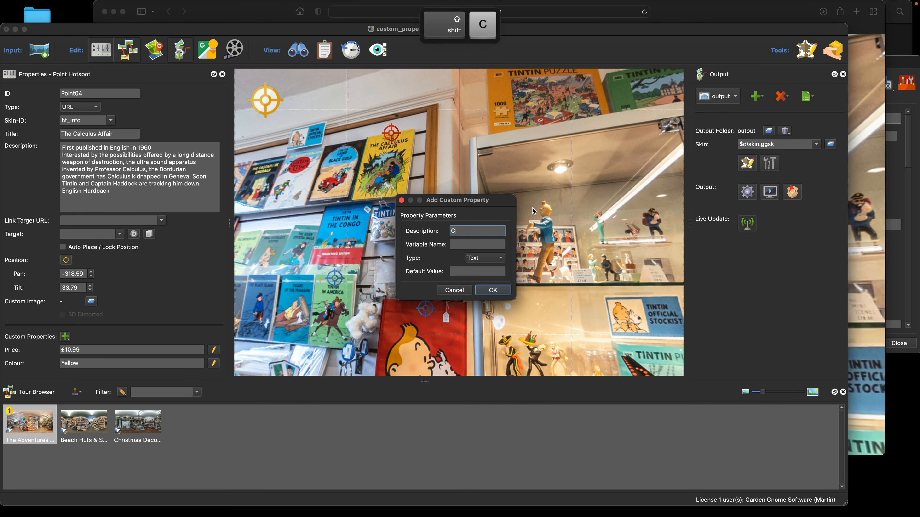
type("lick")
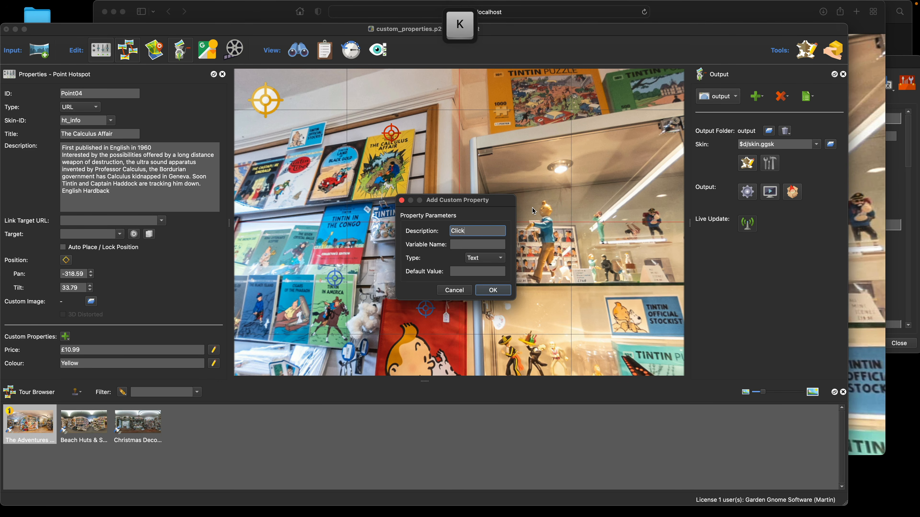
- Give the custom property the variable name var_click and type True/False with default false, and add it
left_click(474, 244)
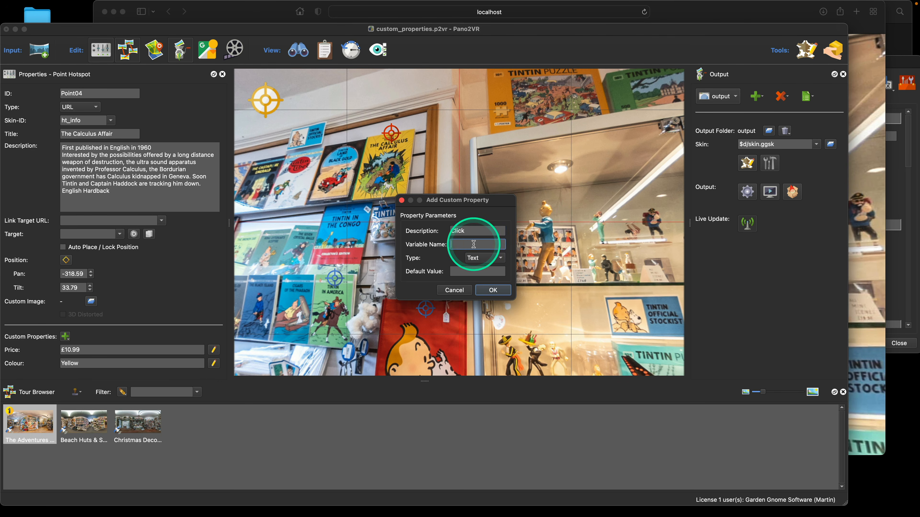
type("var_c")
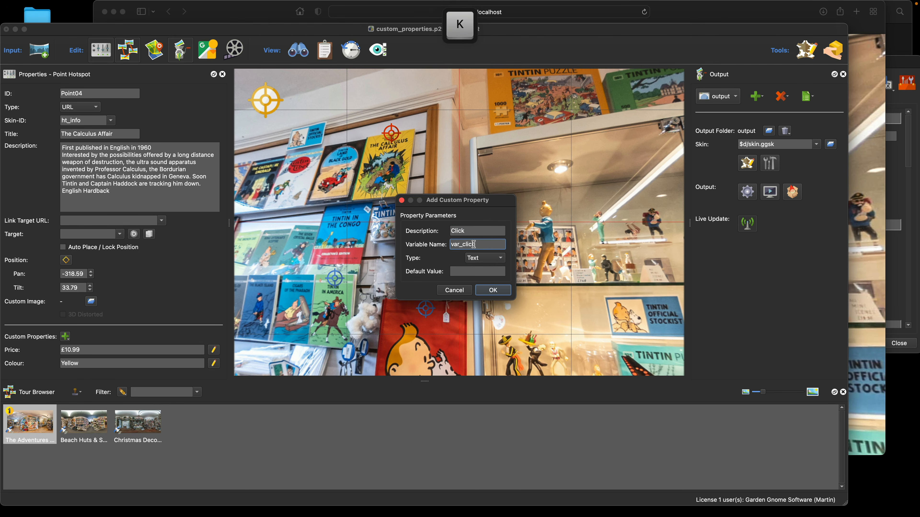
type("lick")
left_click(480, 245)
left_click(483, 257)
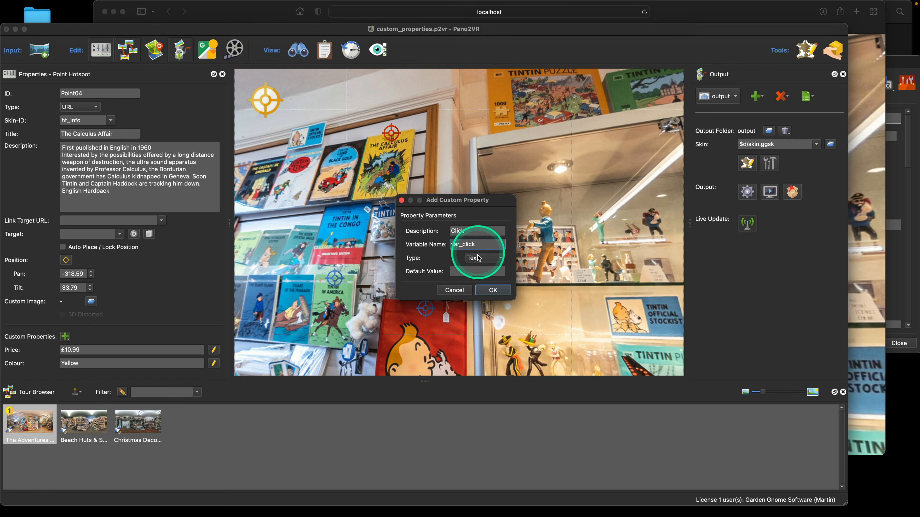
left_click(483, 279)
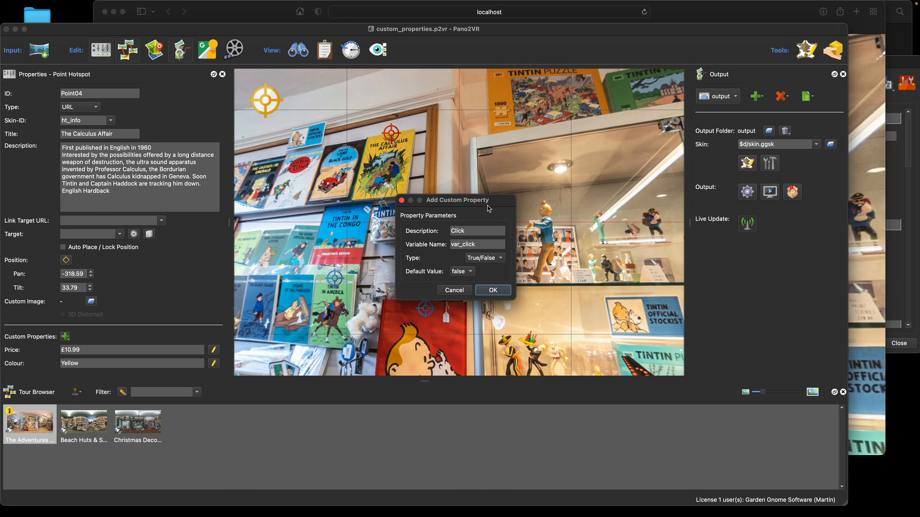
left_click(489, 290)
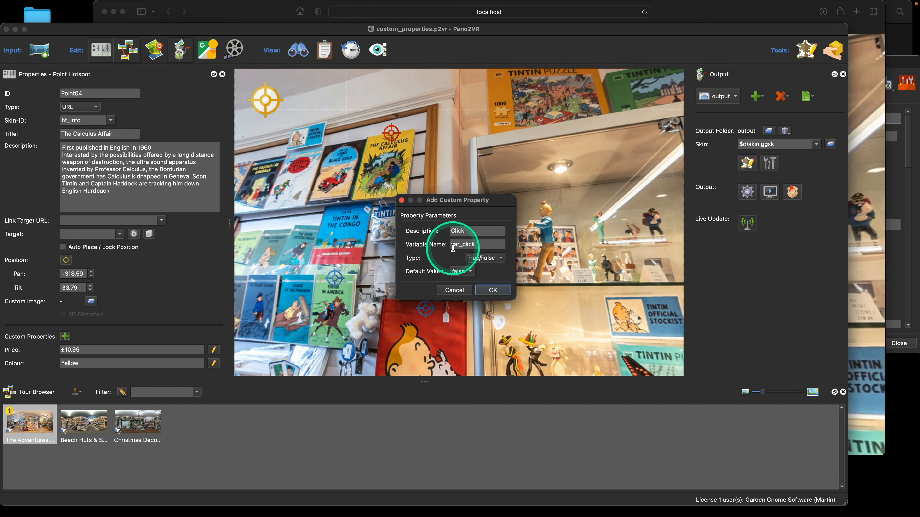
left_click(492, 291)
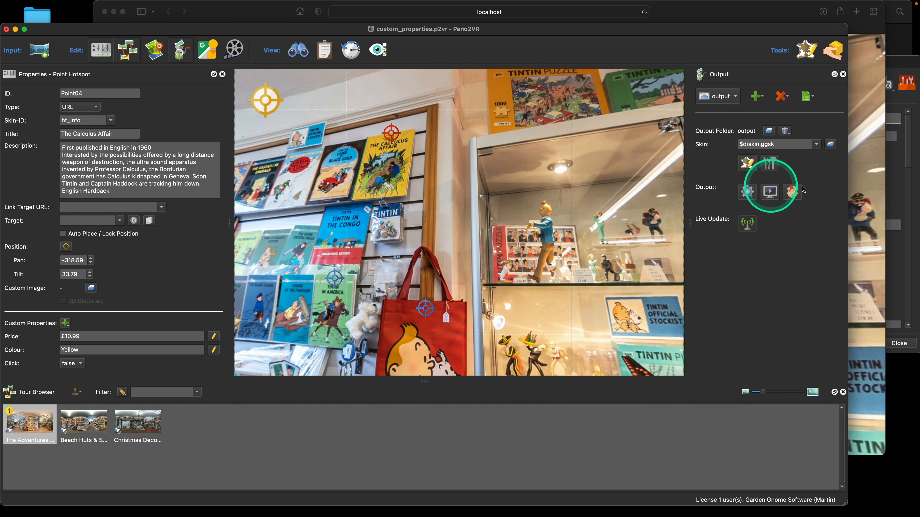
left_click(900, 195)
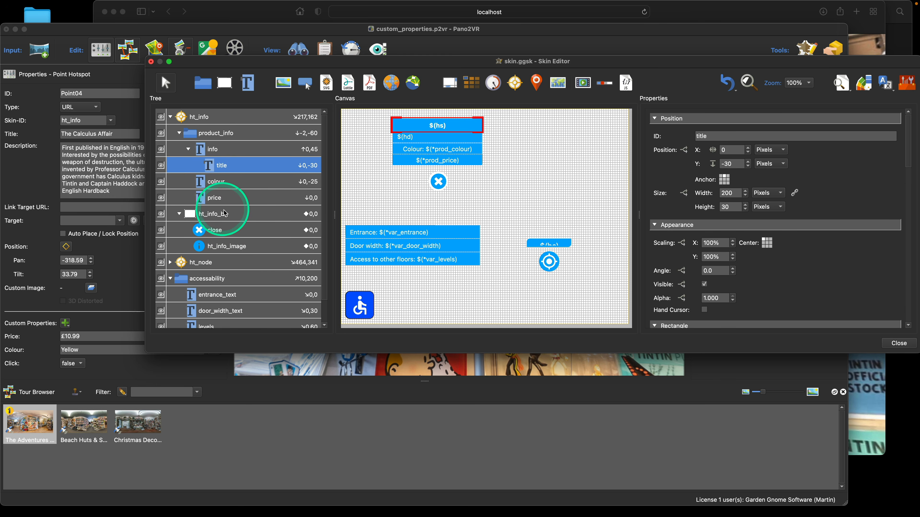
left_click(228, 216)
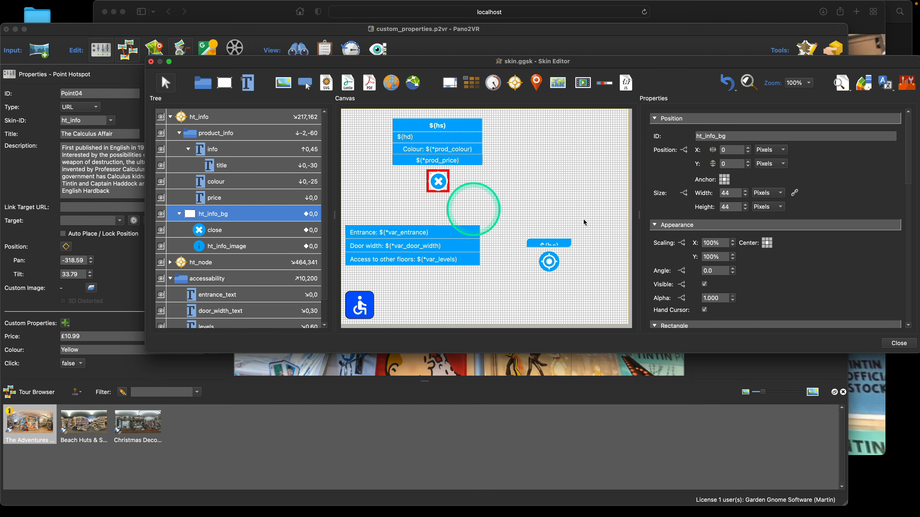
scroll(790, 249, "down", 6)
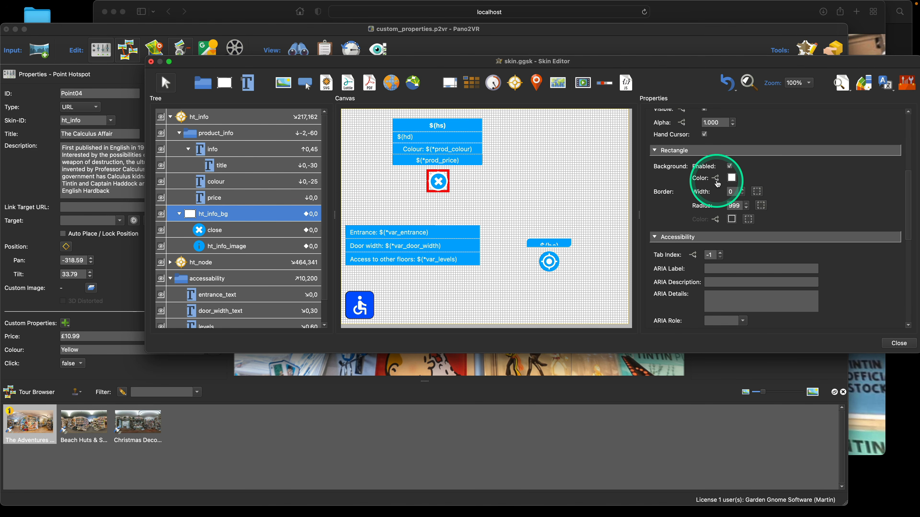
left_click(715, 178)
left_click(421, 153)
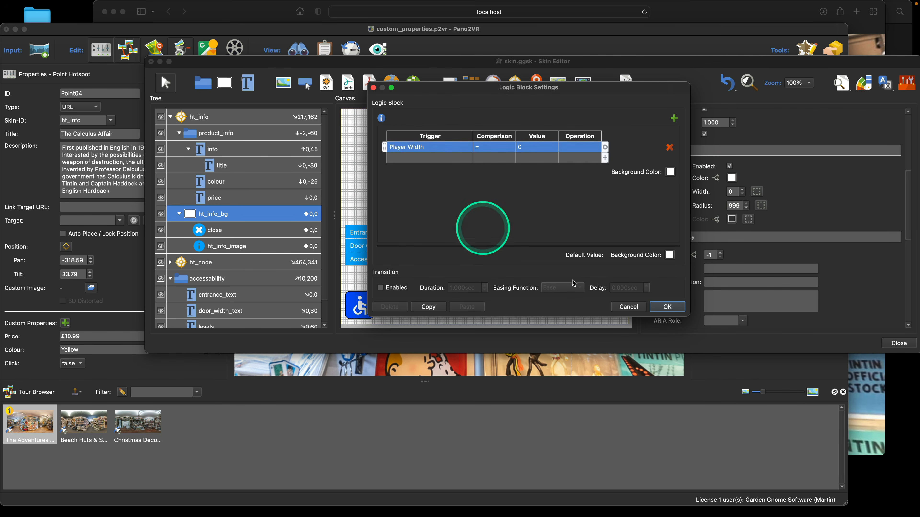
left_click(628, 307)
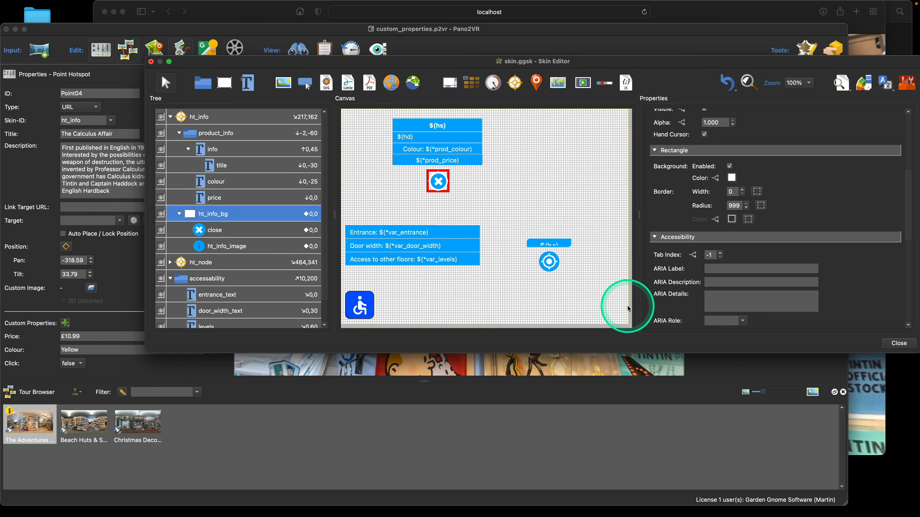
left_click(567, 170)
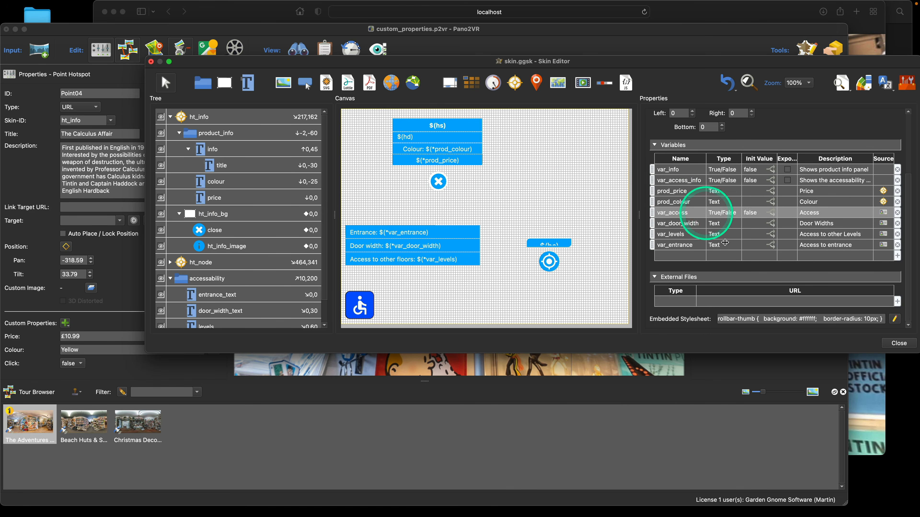
left_click(896, 342)
left_click(583, 213)
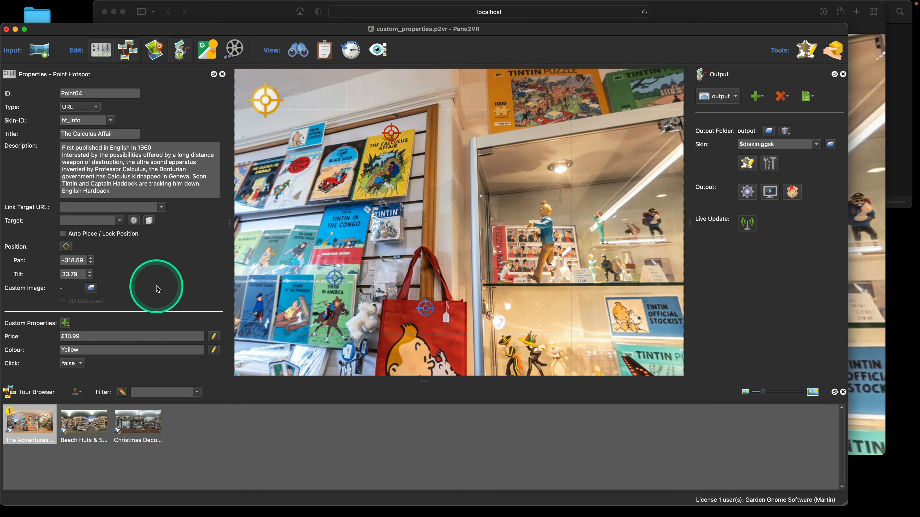
- Open the skin for editing and add the project property var_click to the skin's variables
left_click(763, 262)
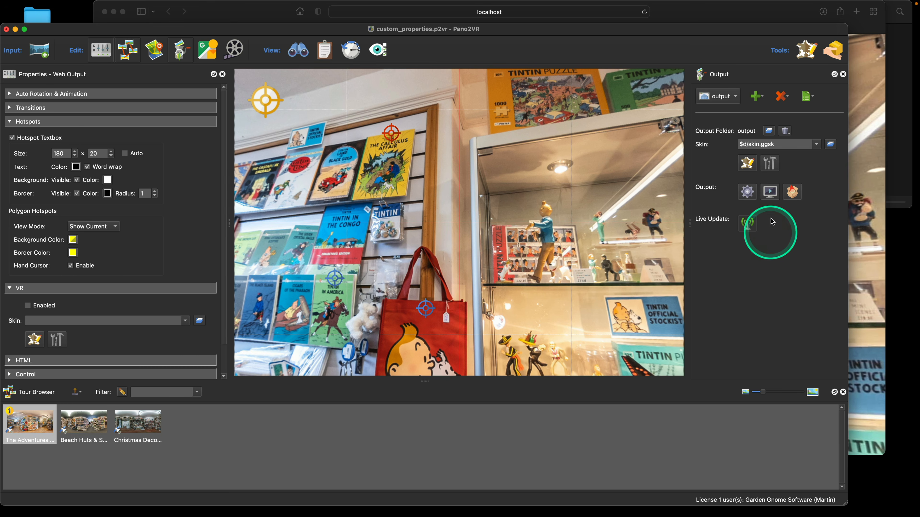
left_click(746, 162)
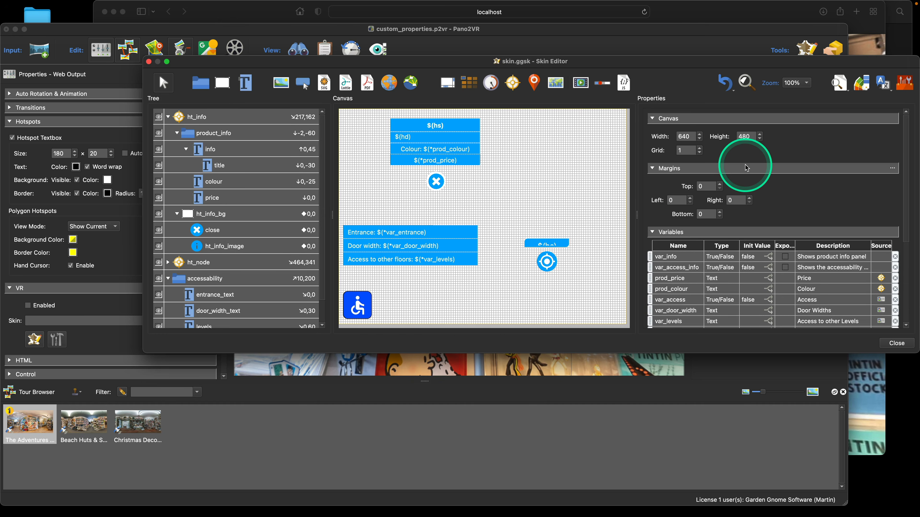
scroll(744, 246, "down", 5)
left_click(710, 249)
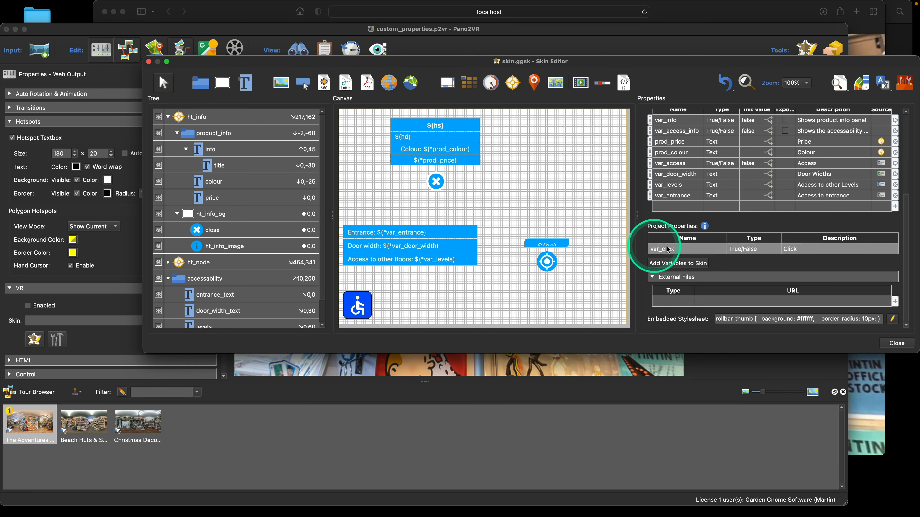
left_click(714, 250)
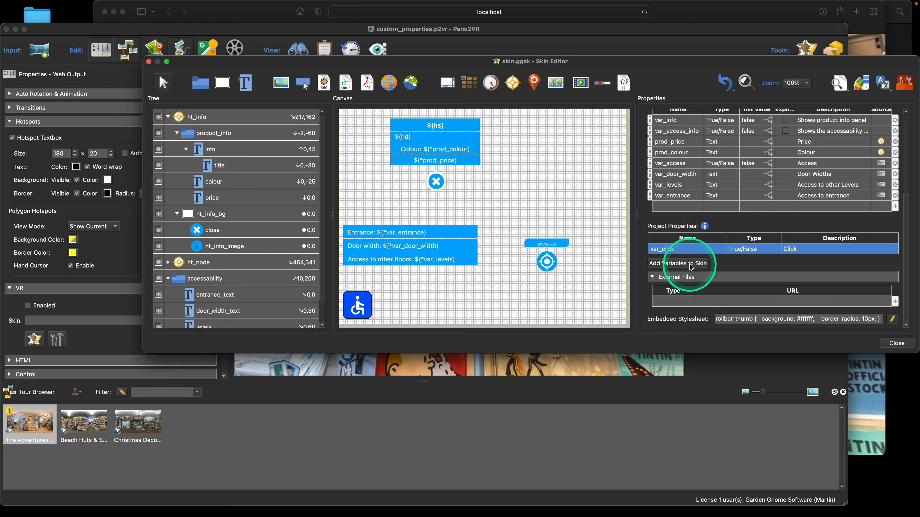
left_click(678, 265)
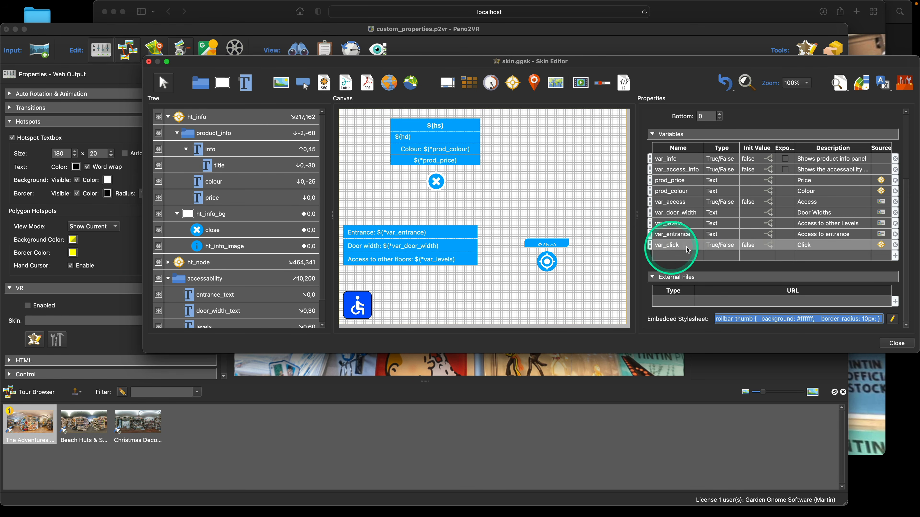
- Add a logic block to the background color of ht_info_bg, triggered when the variable var_click equals true
left_click(216, 214)
scroll(810, 207, "down", 3)
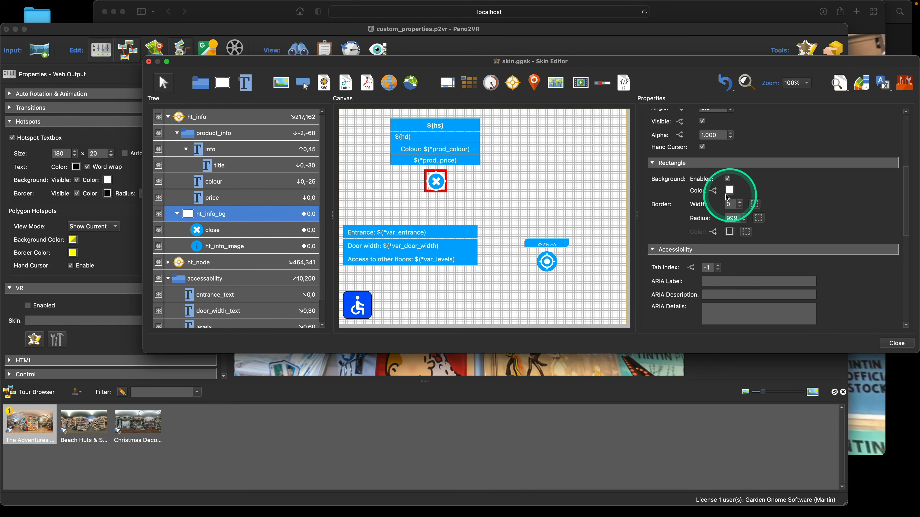
left_click(712, 191)
left_click(419, 152)
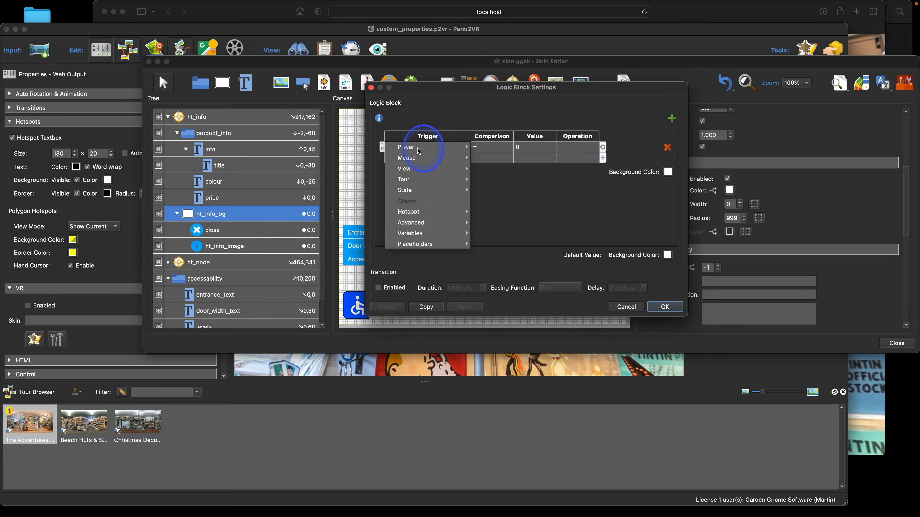
mouse_move(420, 233)
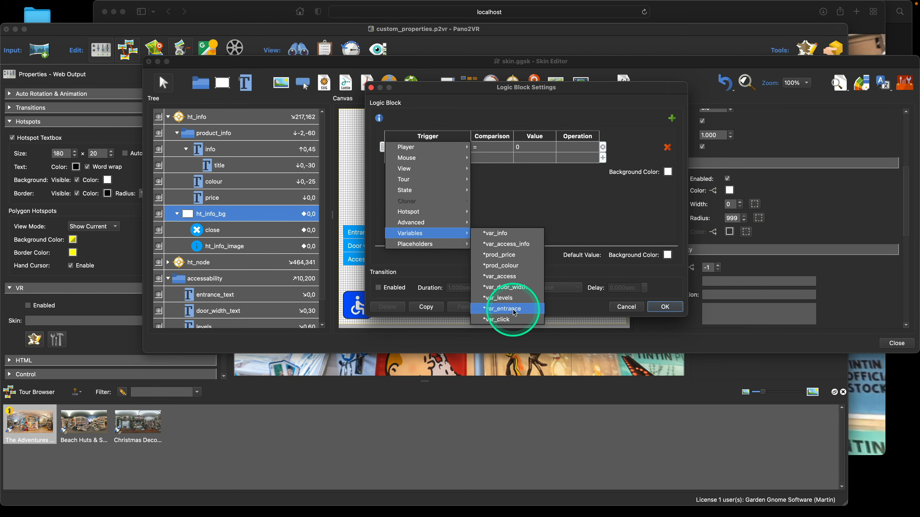
left_click(496, 319)
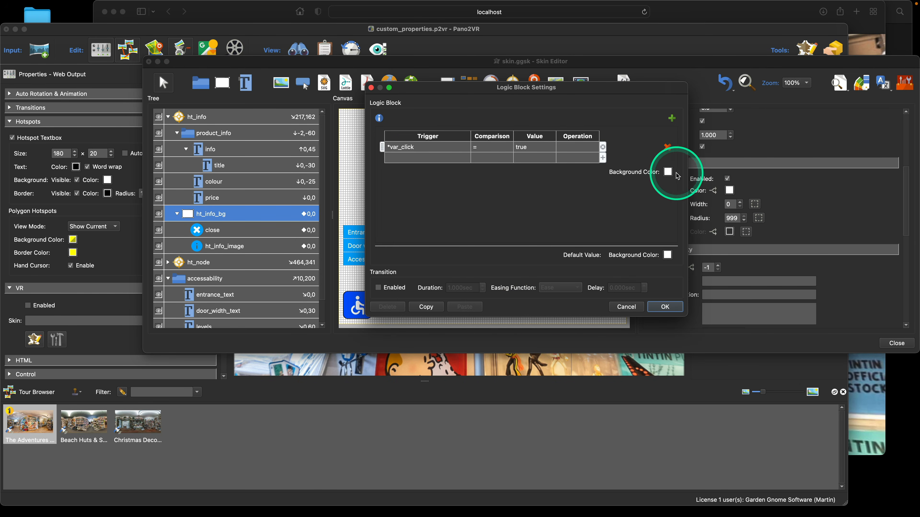
- Set the background color for the var_click = true condition to green #00ff00 and apply the logic block
left_click(668, 172)
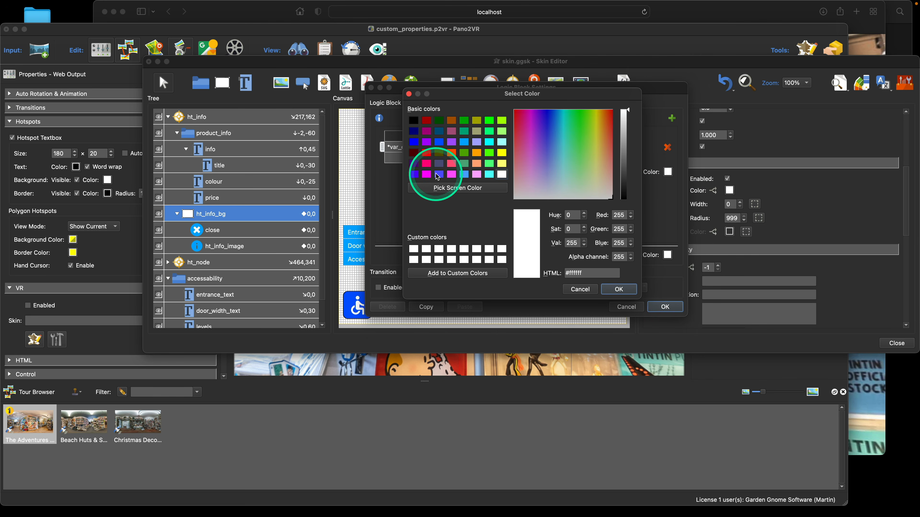
left_click(426, 152)
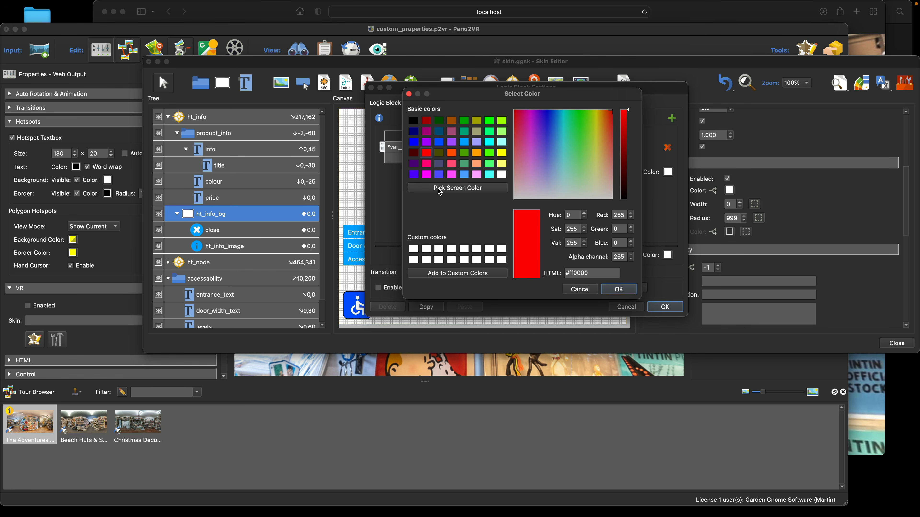
left_click(489, 121)
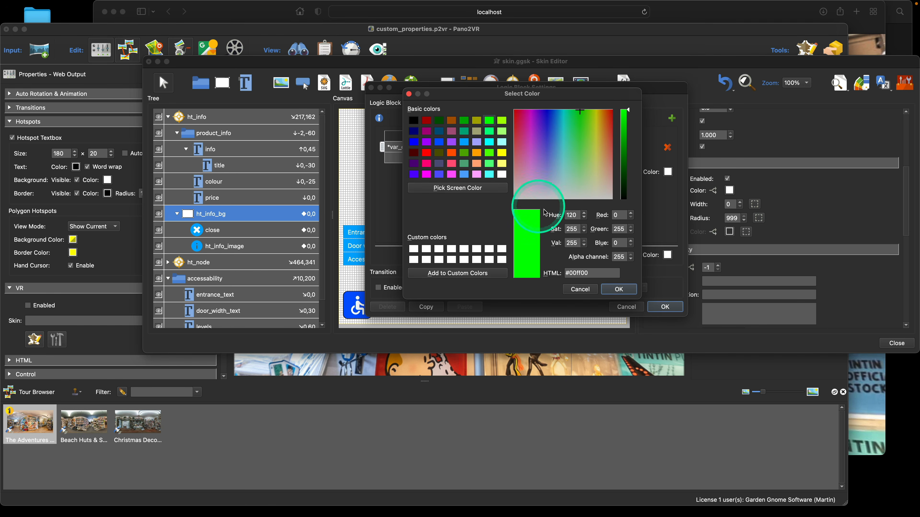
left_click(626, 290)
left_click(665, 307)
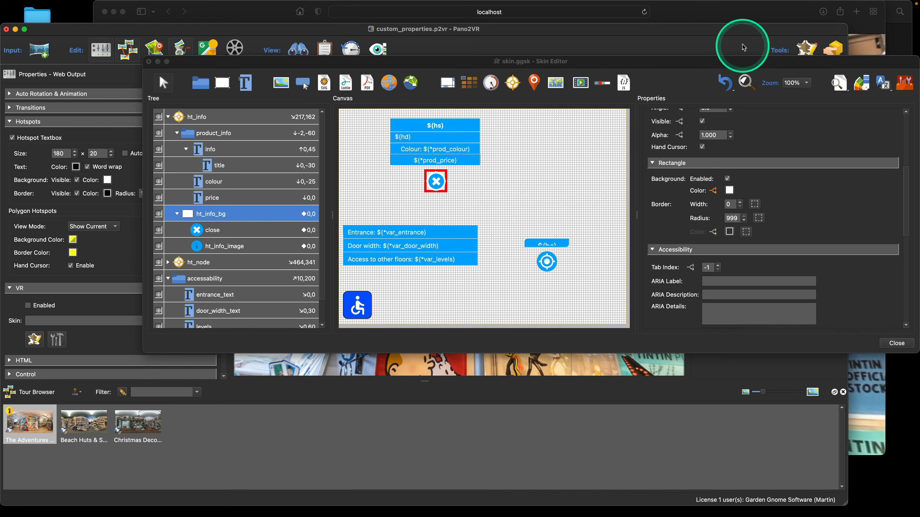
- Switch to the browser tour, open and close the Tintin in America hotspot's product info, and close the browser window
left_click(753, 16)
left_click_drag(556, 204, 429, 261)
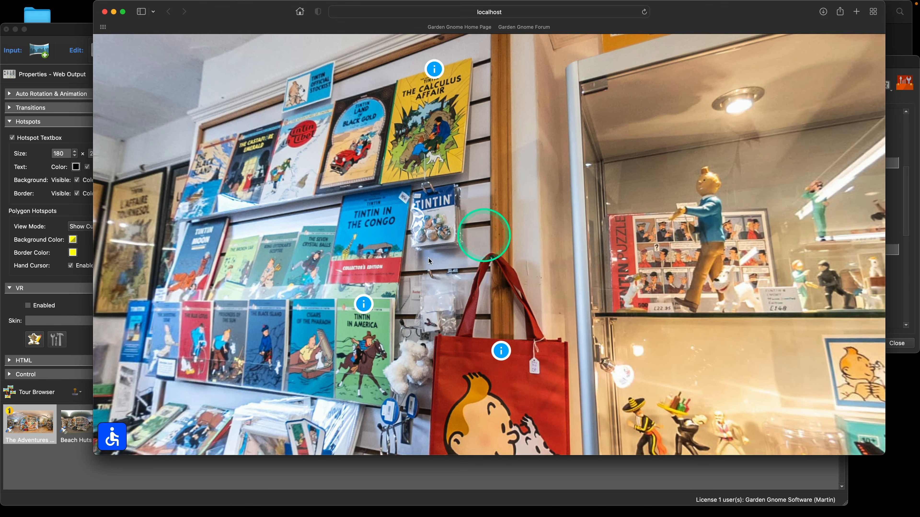
left_click(358, 311)
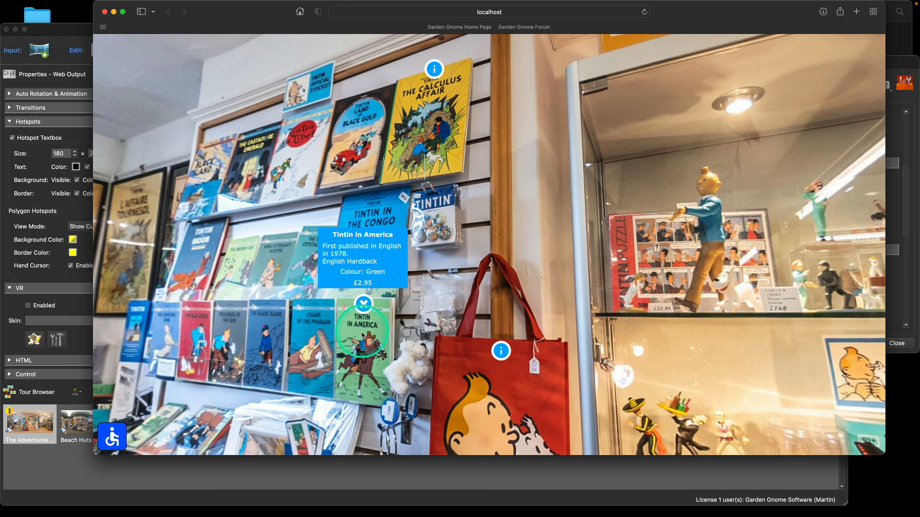
left_click(365, 305)
left_click(103, 13)
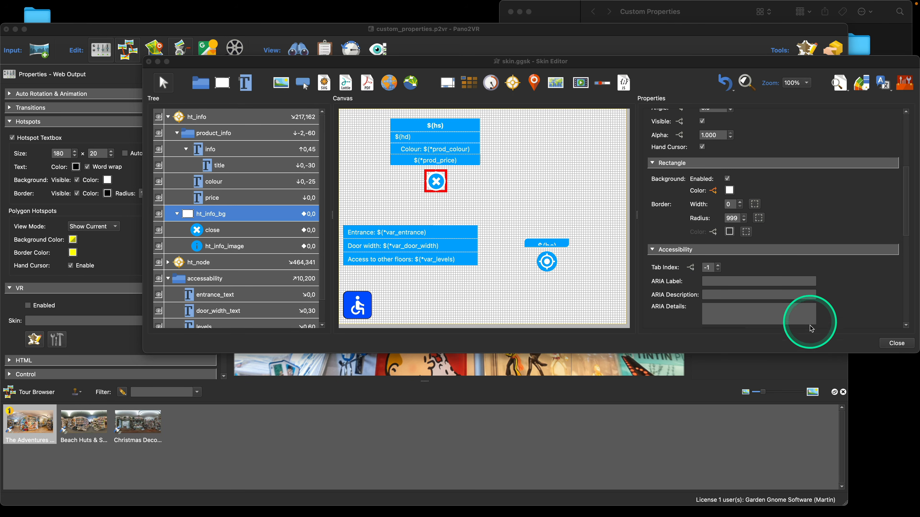
- Close the skin with its changes saved and regenerate the web output, overwriting pano.xml
left_click(884, 350)
left_click(587, 213)
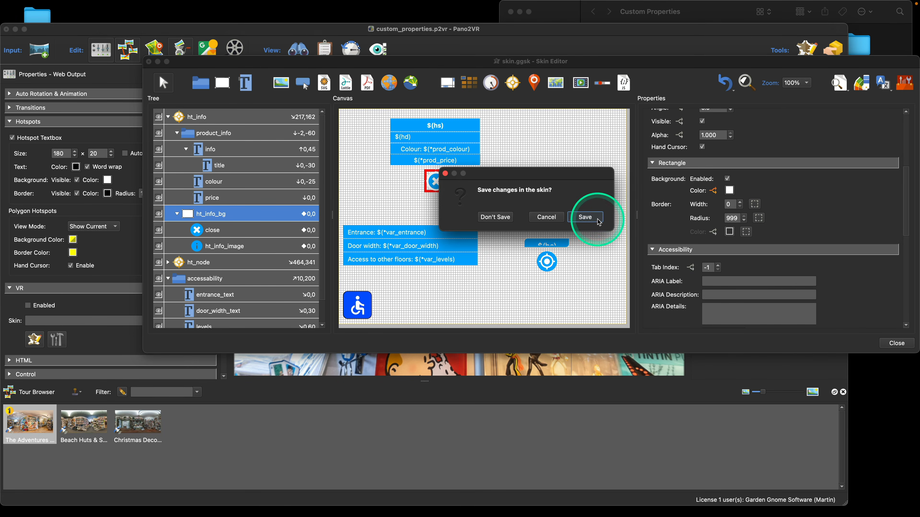
left_click(757, 198)
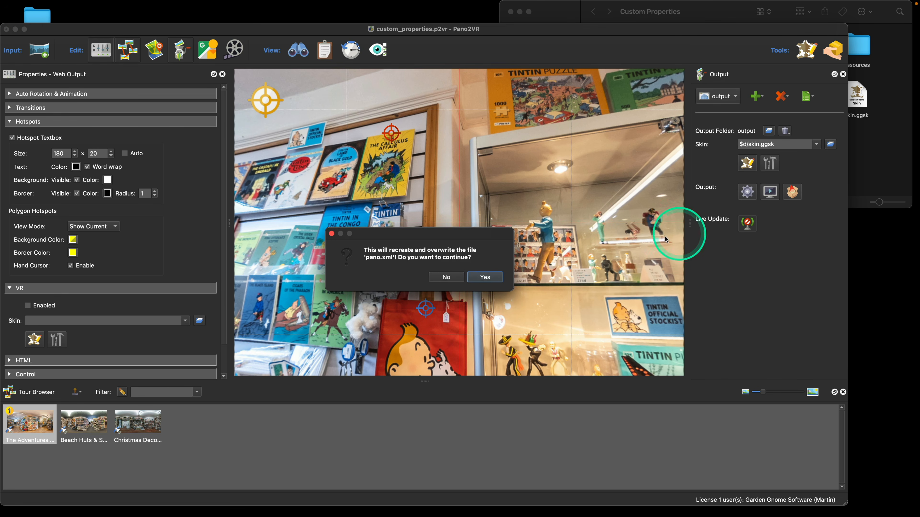
left_click(478, 276)
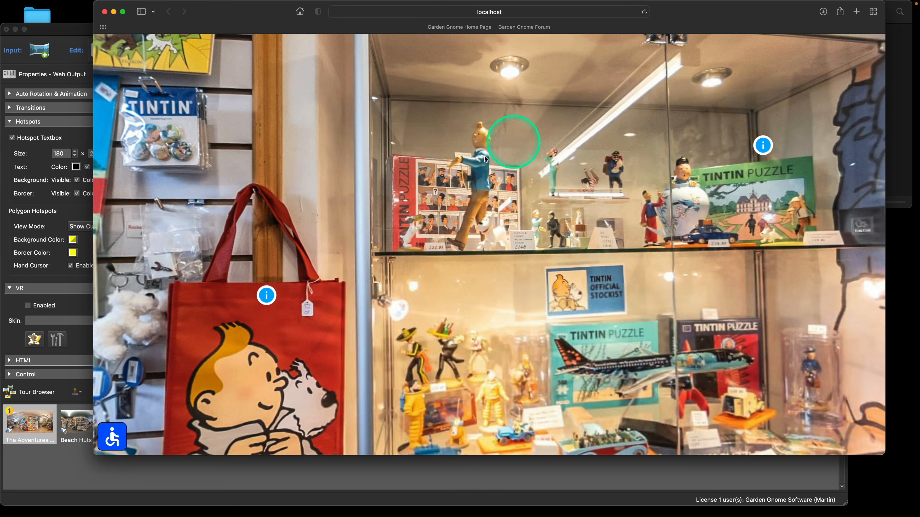
- Test the Tintin & Snowy bag hotspot in the browser tour, and check The Calculus Affair hotspot's Click property in Pano2VR
left_click(268, 295)
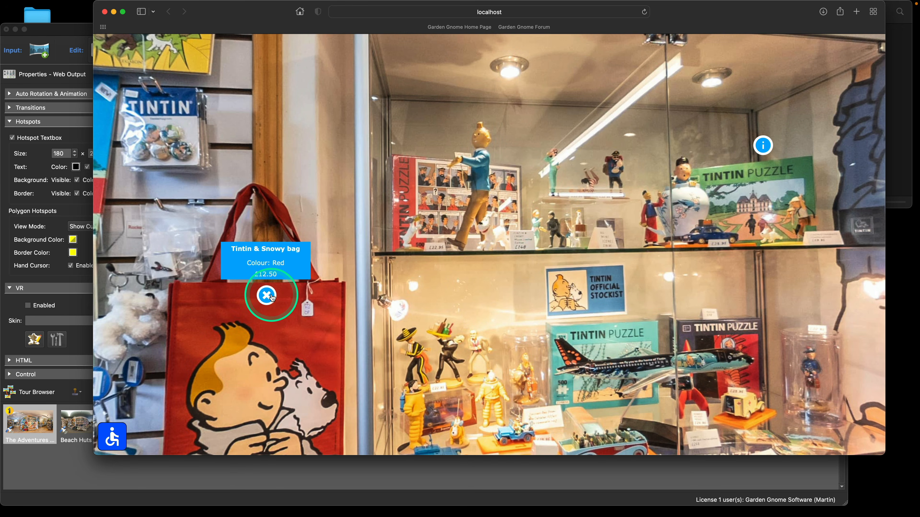
left_click(105, 13)
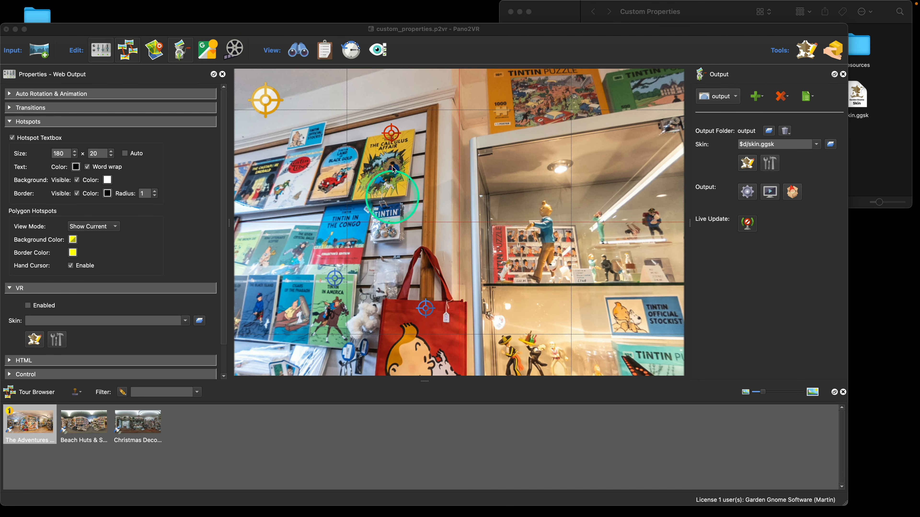
left_click(392, 134)
left_click(185, 263)
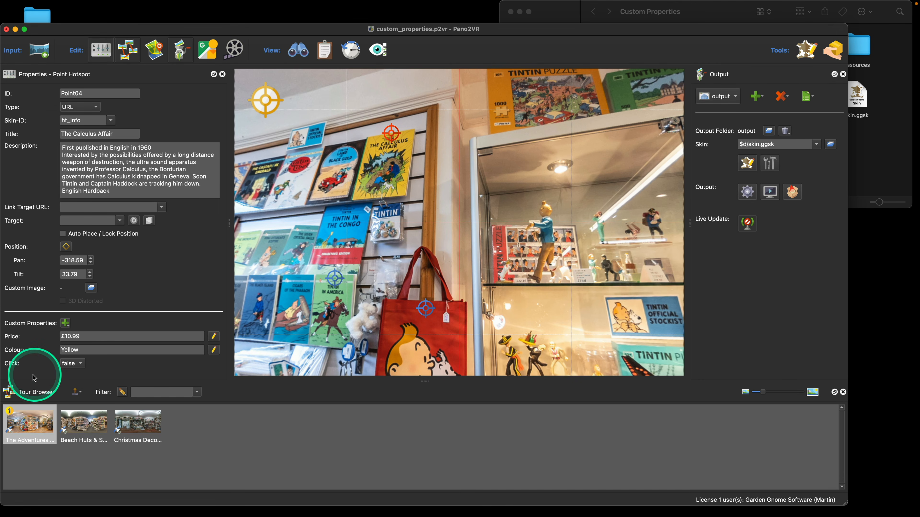
- Reopen the skin and examine the properties of ht_info_bg and the actions of the ht_info hotspot template
left_click(747, 163)
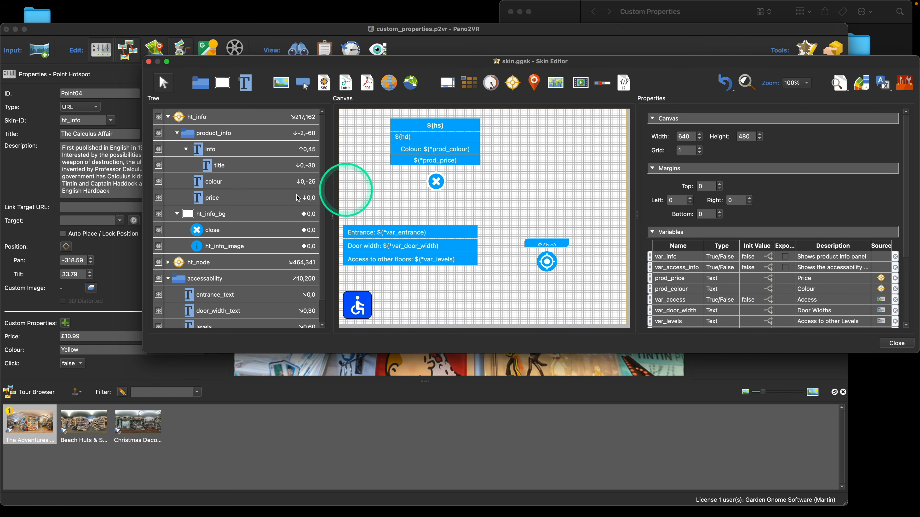
left_click(229, 214)
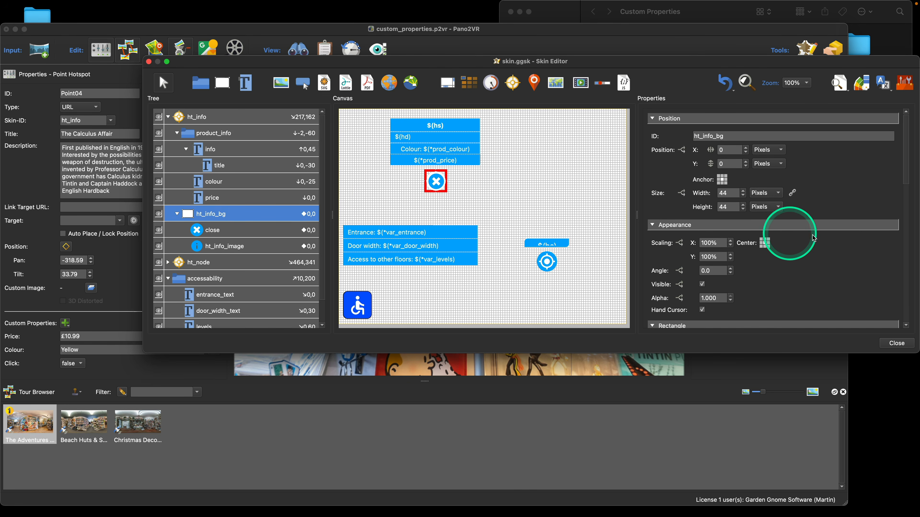
scroll(818, 241, "down", 5)
scroll(818, 241, "down", 3)
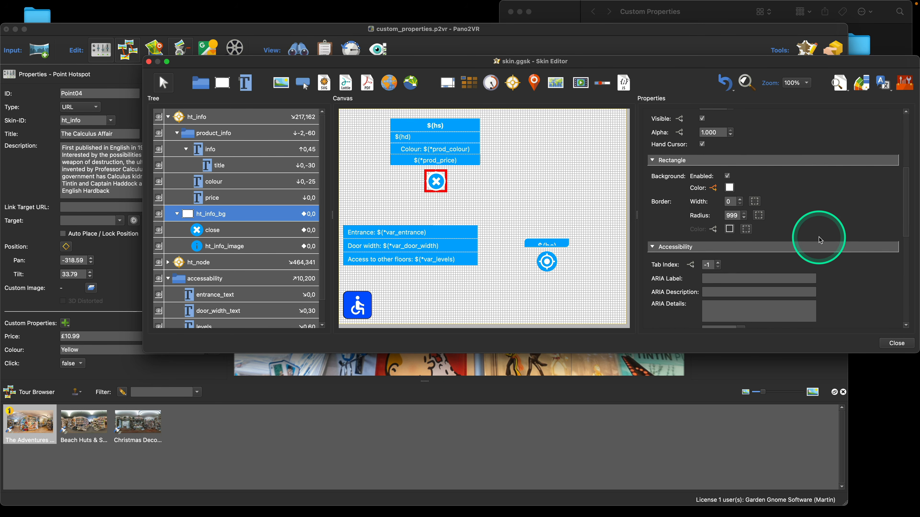
scroll(812, 226, "down", 3)
scroll(812, 227, "down", 3)
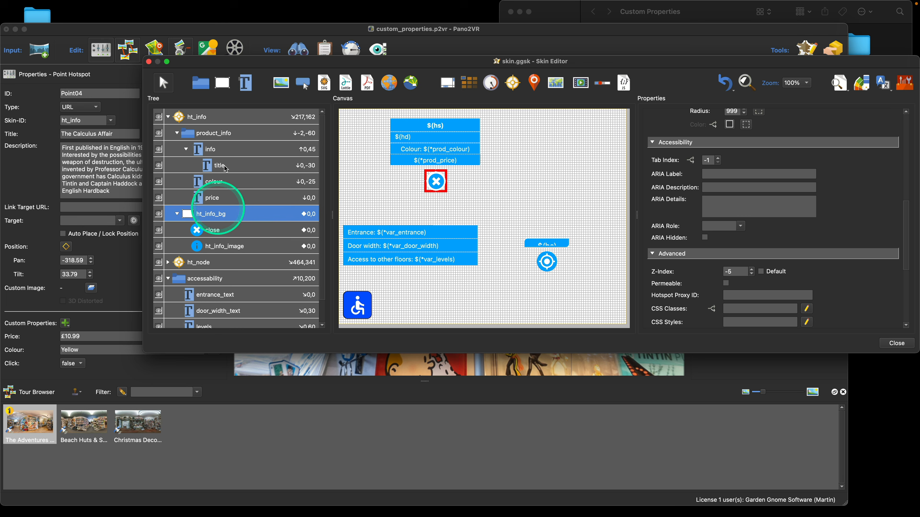
left_click(225, 119)
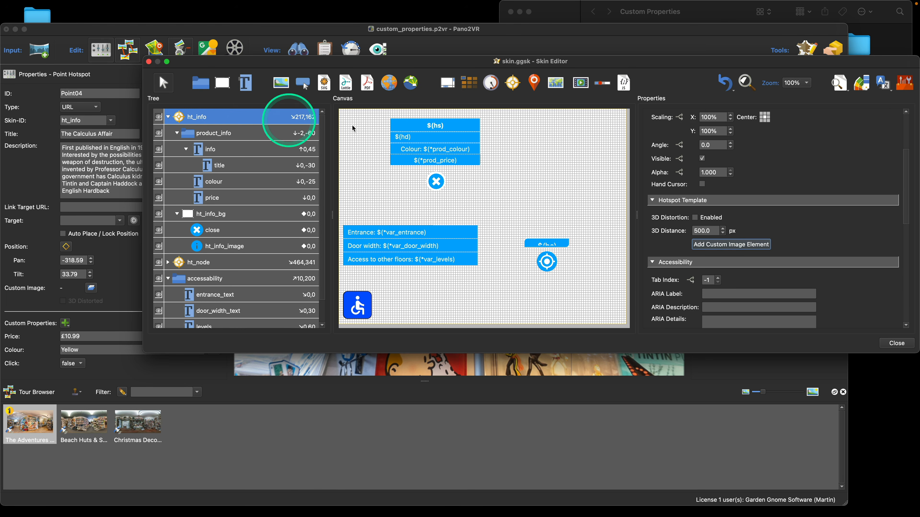
scroll(851, 250, "down", 10)
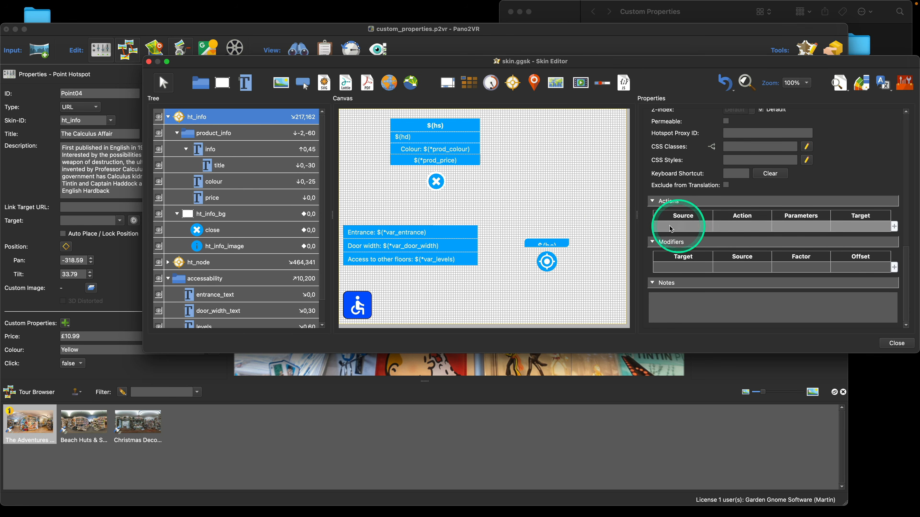
- Add a Mouse Click action to ht_info_image that uses Set Variable Value to set var_click to true
left_click(221, 250)
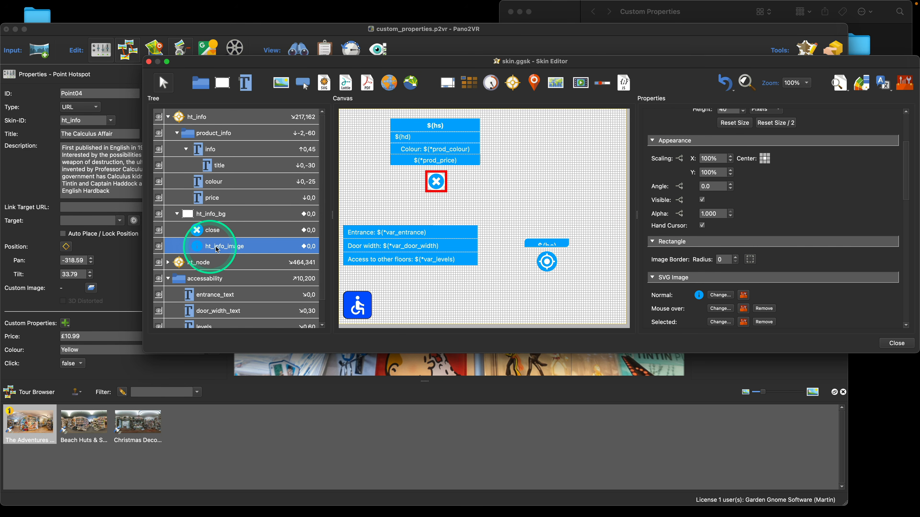
scroll(802, 230, "down", 5)
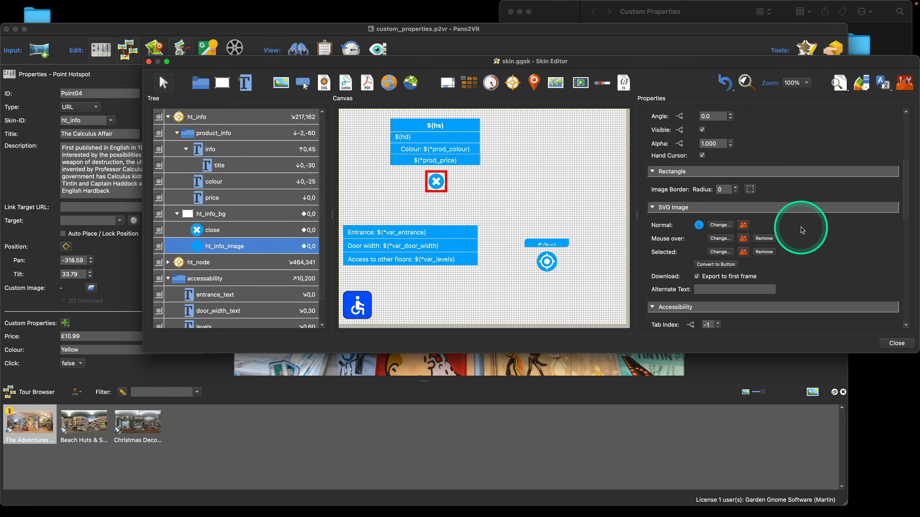
scroll(803, 231, "down", 10)
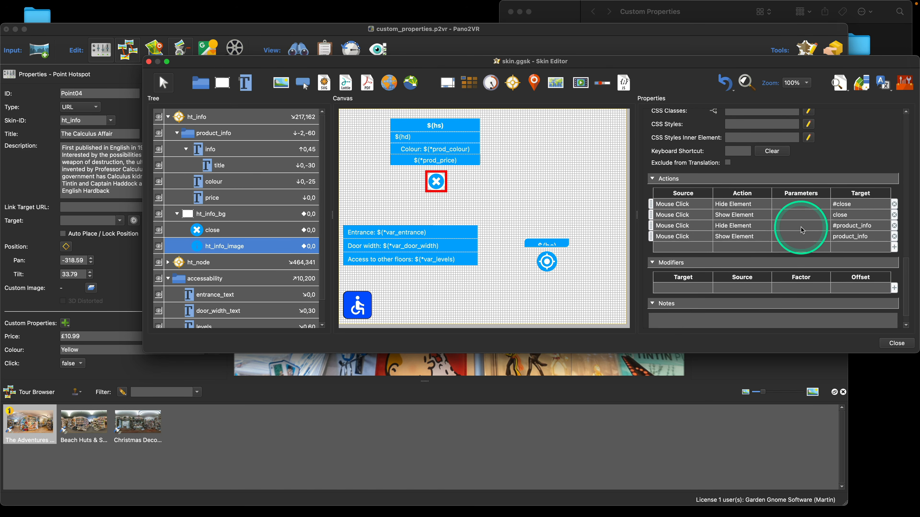
double_click(652, 229)
left_click(538, 197)
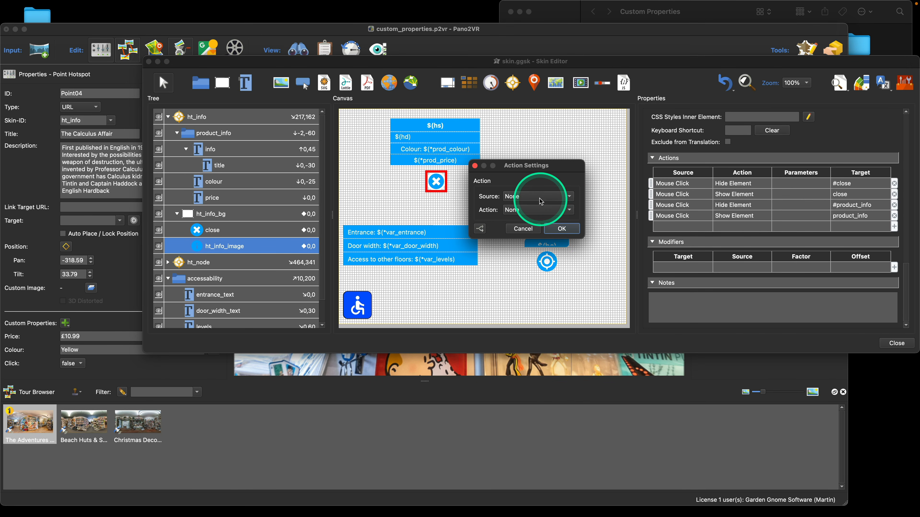
left_click(538, 208)
left_click(538, 210)
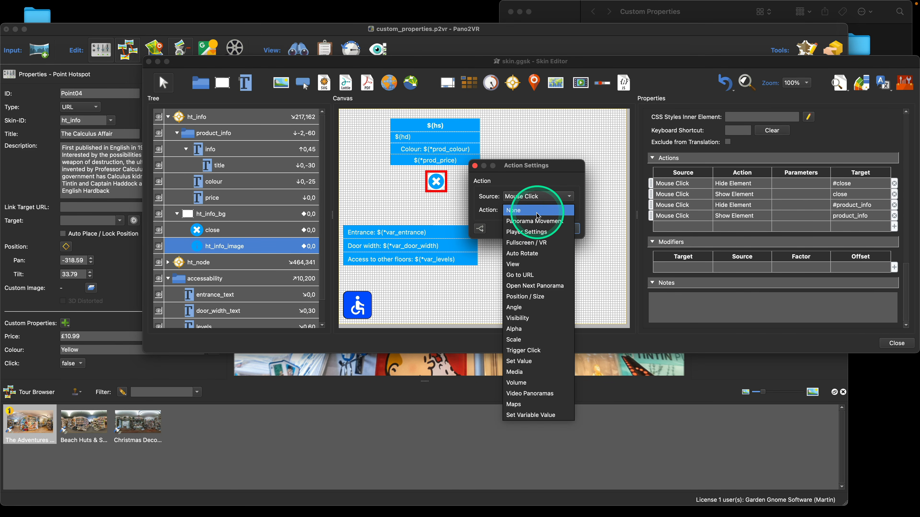
left_click(544, 416)
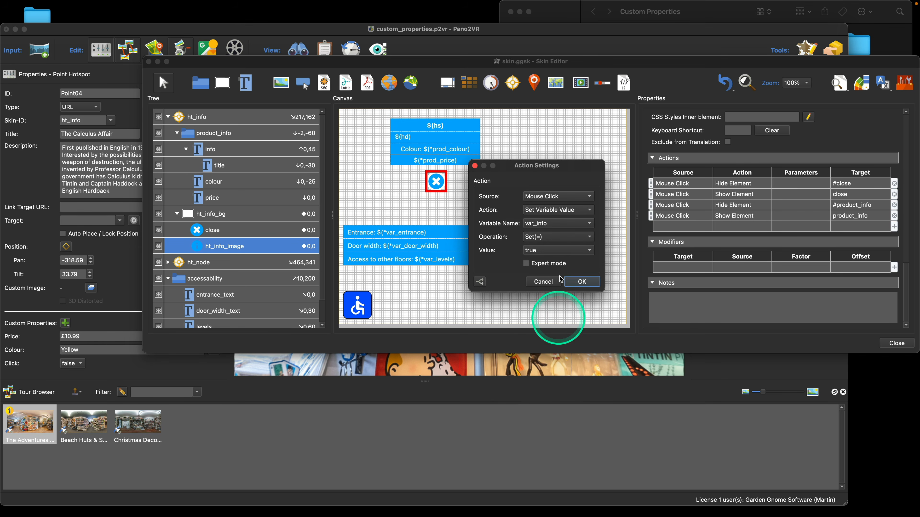
left_click(558, 225)
left_click(550, 310)
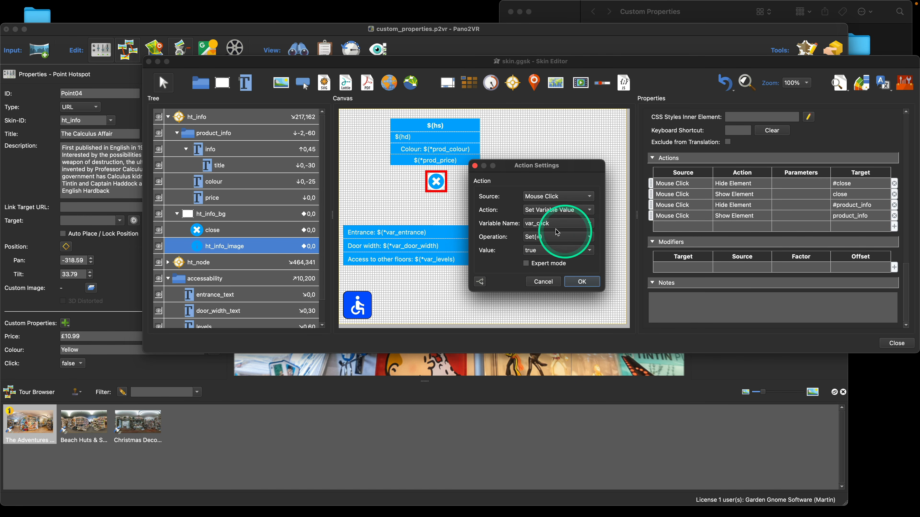
left_click(582, 281)
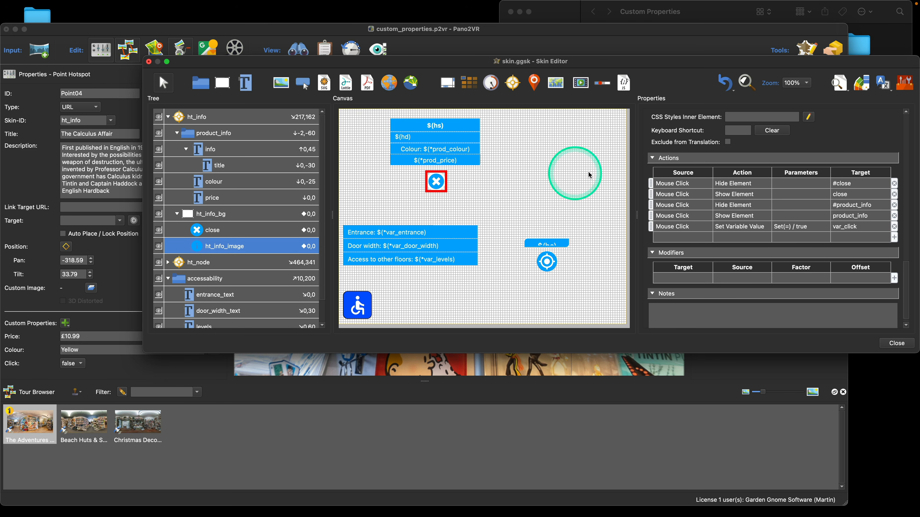
- Review the background color logic block of ht_info_bg
scroll(702, 222, "up", 10)
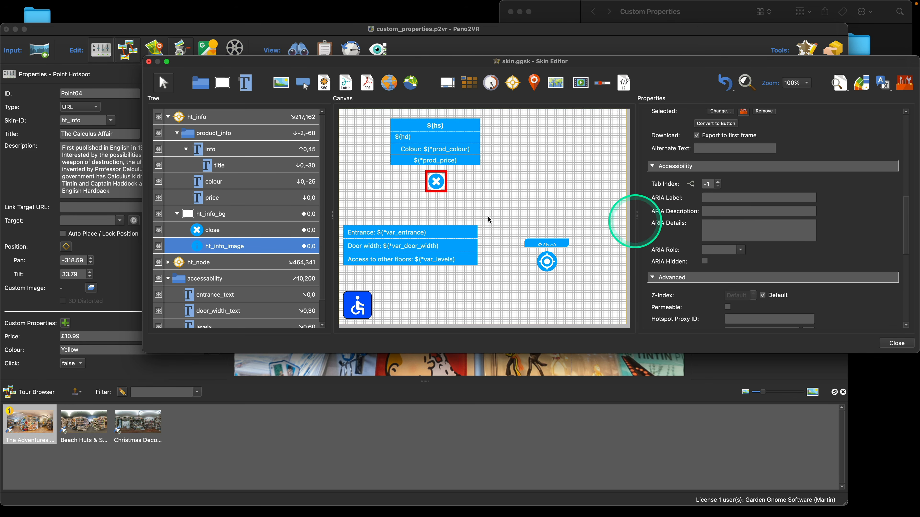
scroll(718, 217, "up", 3)
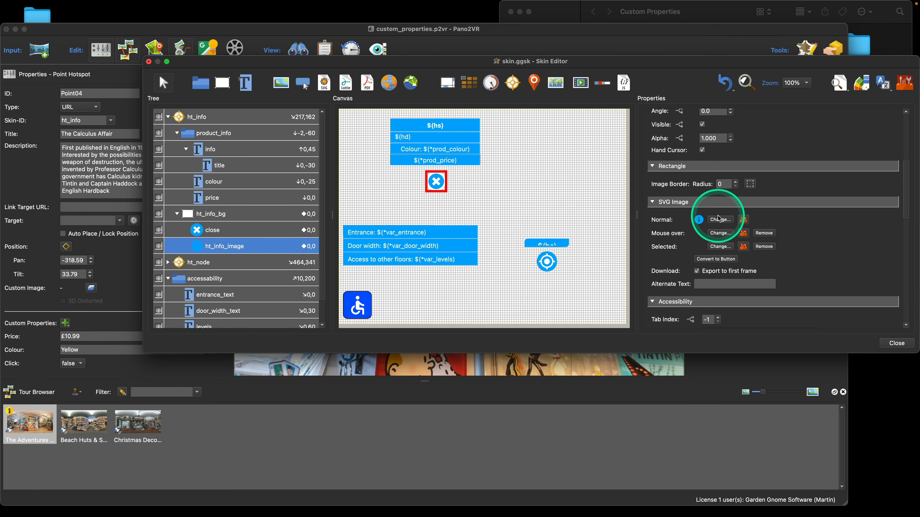
scroll(719, 221, "up", 2)
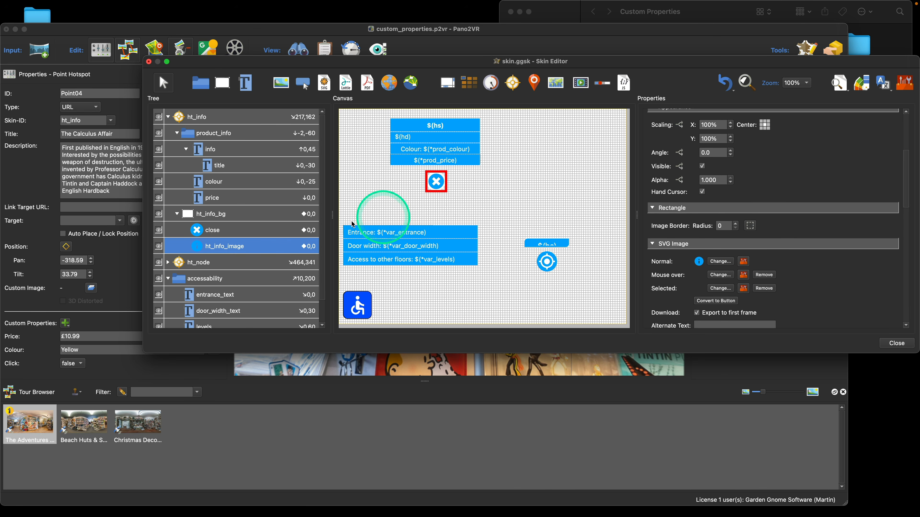
left_click(224, 214)
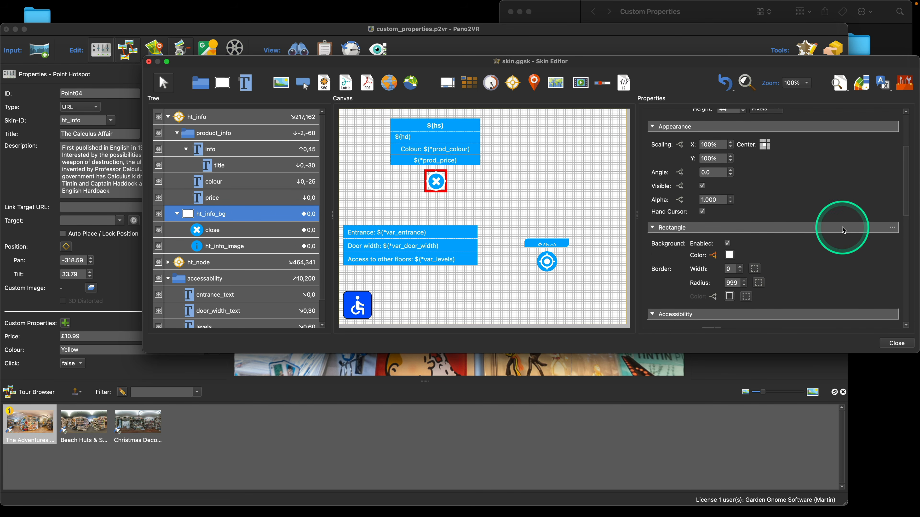
scroll(844, 231, "down", 1)
left_click(713, 239)
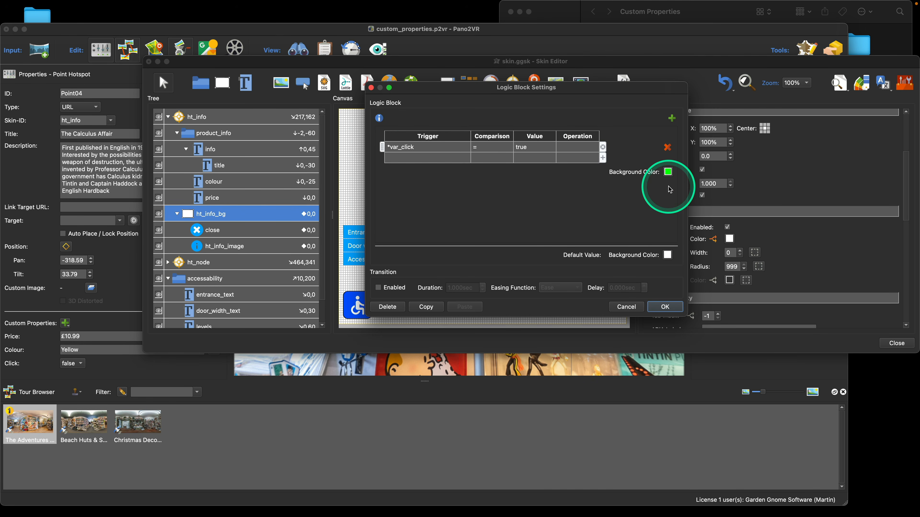
left_click(665, 307)
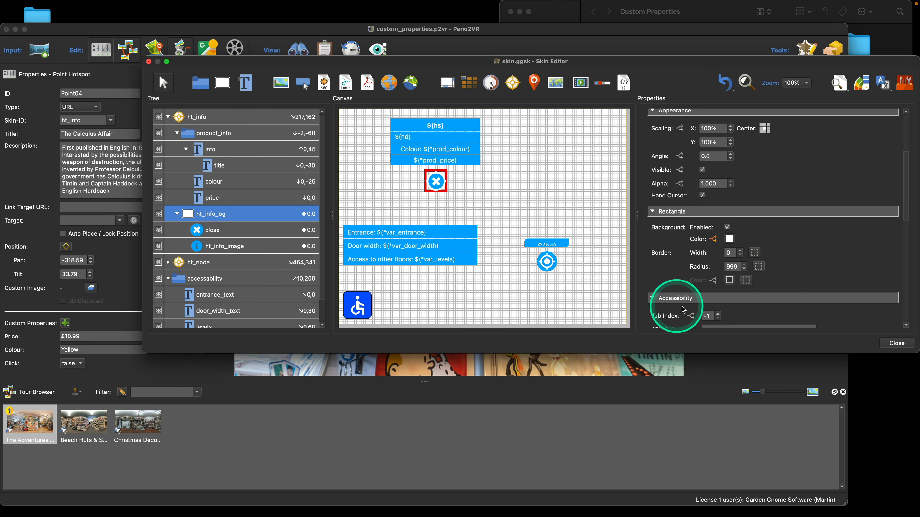
- Save and close the skin with the new click action and regenerate the web output for testing in the browser
left_click(907, 347)
left_click(587, 215)
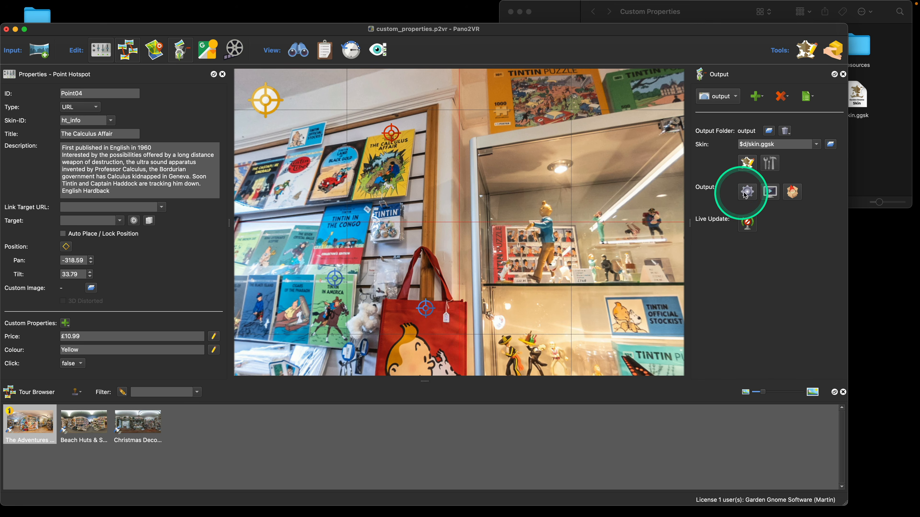
left_click(746, 192)
left_click(477, 276)
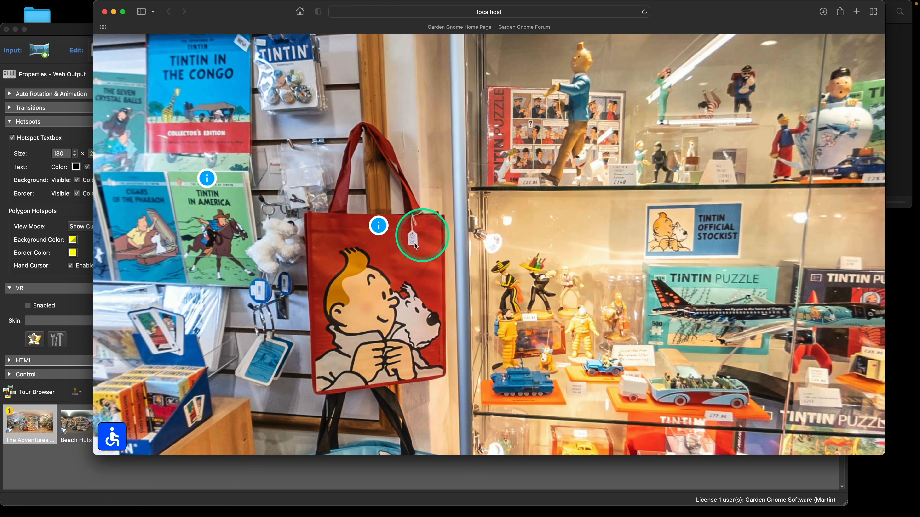
- Test the info hotspots in the browser output by opening Tintin & Snowy bag, The Calculus Affair and Tintin in America
left_click(379, 224)
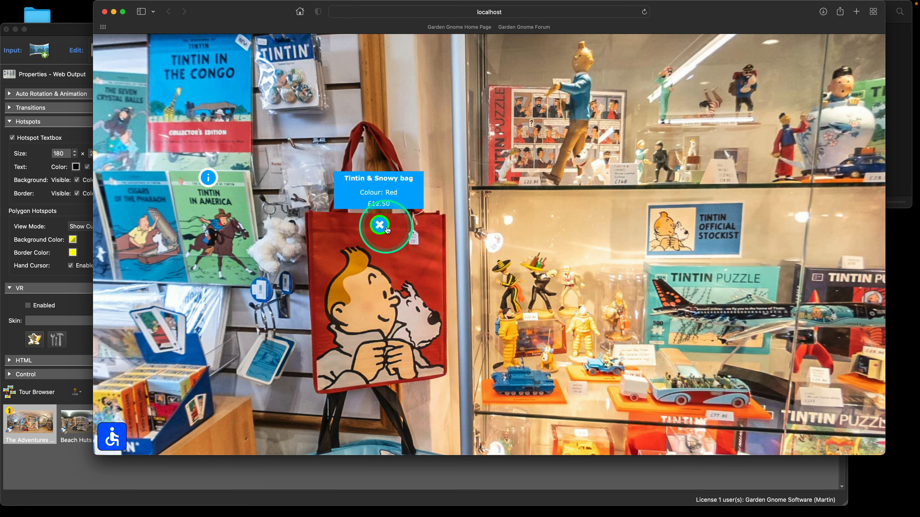
left_click_drag(589, 188, 529, 205)
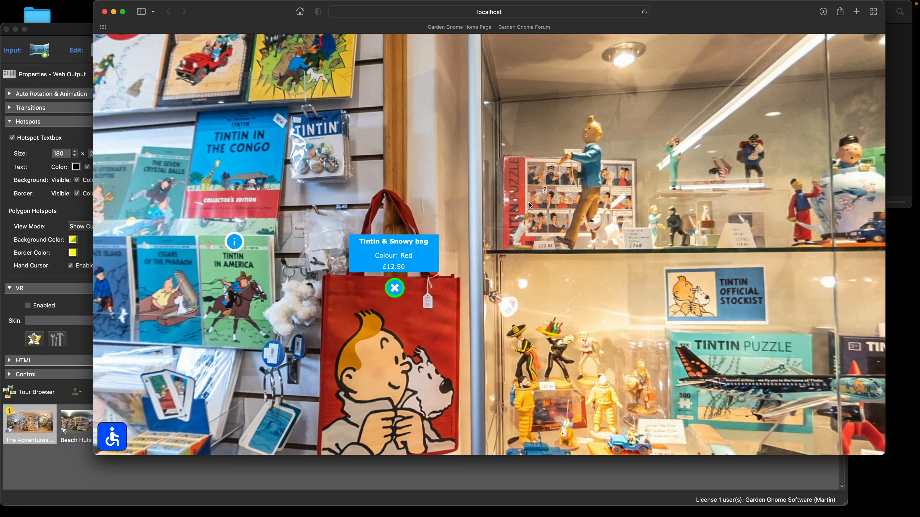
mouse_move(551, 193)
left_mouse_down()
mouse_move(540, 203)
mouse_move(545, 195)
left_mouse_up()
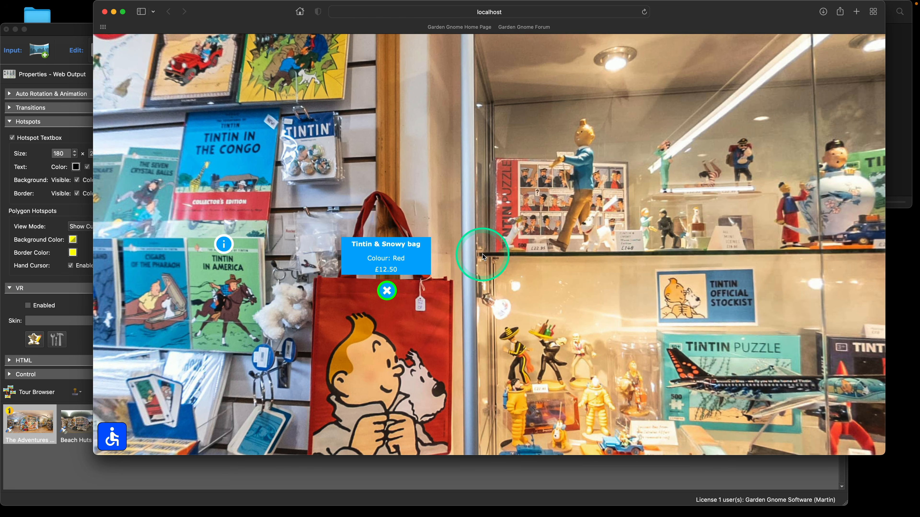
left_click_drag(560, 226, 576, 264)
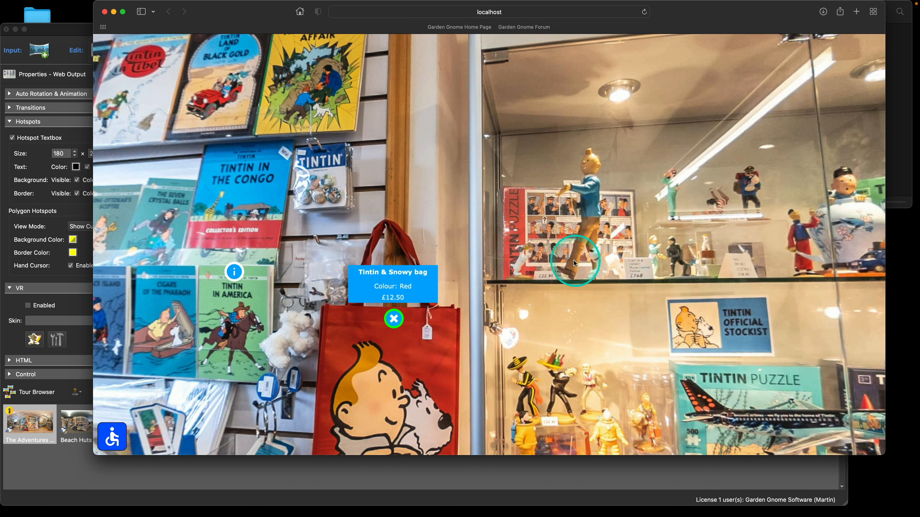
left_click_drag(523, 160, 551, 222)
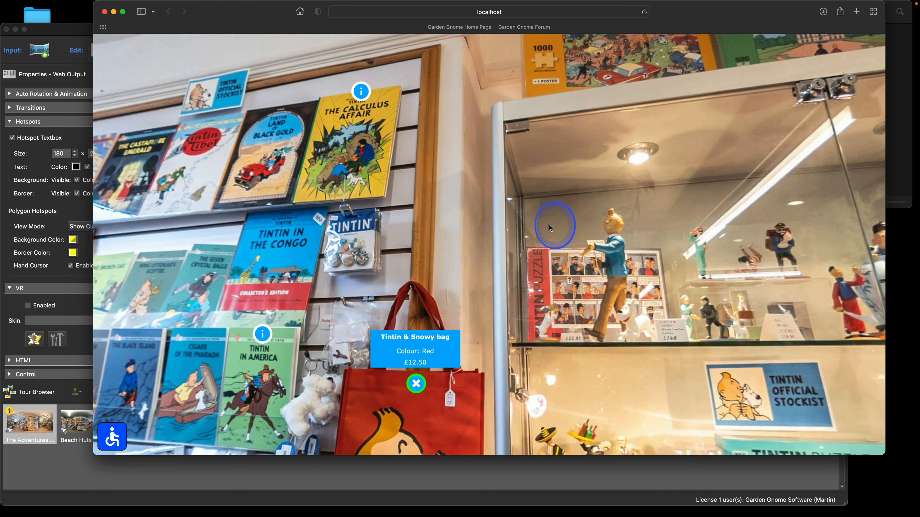
left_click(361, 92)
left_click(262, 333)
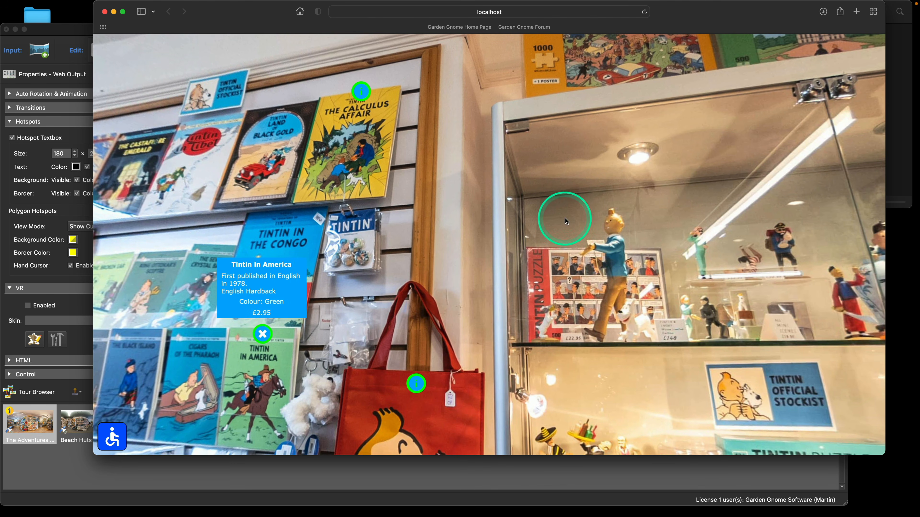
- Look around the panorama to compare the opened info hotspots with the unopened one by the display cabinet
left_click_drag(566, 221, 441, 232)
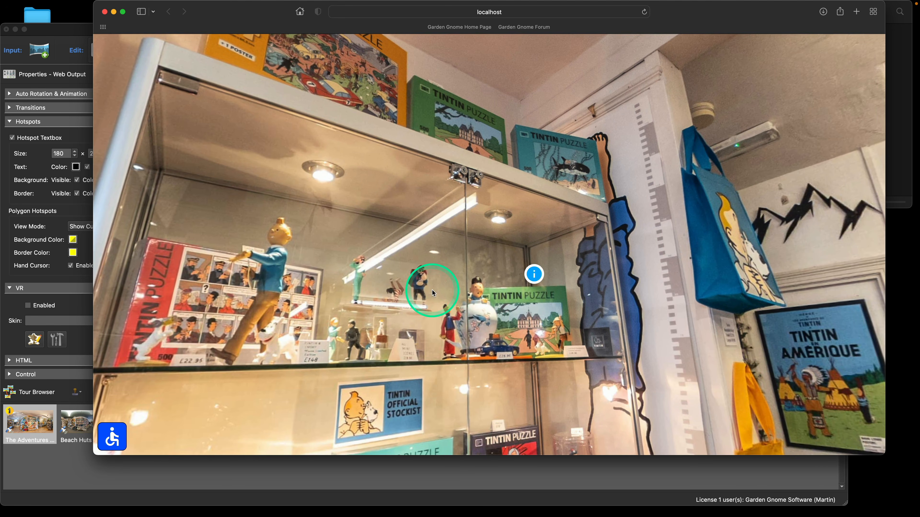
left_click_drag(434, 292, 493, 216)
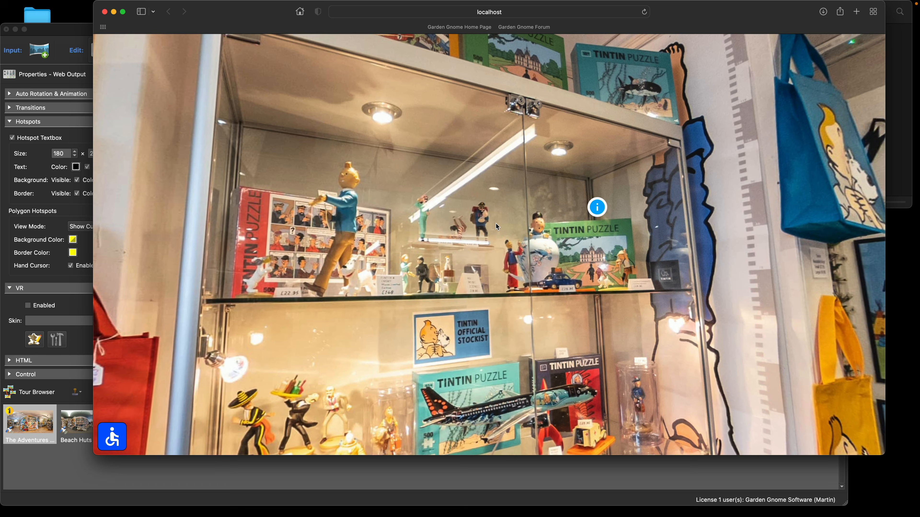
mouse_move(496, 226)
left_mouse_down()
mouse_move(421, 248)
mouse_move(493, 231)
mouse_move(442, 228)
mouse_move(507, 219)
left_mouse_up()
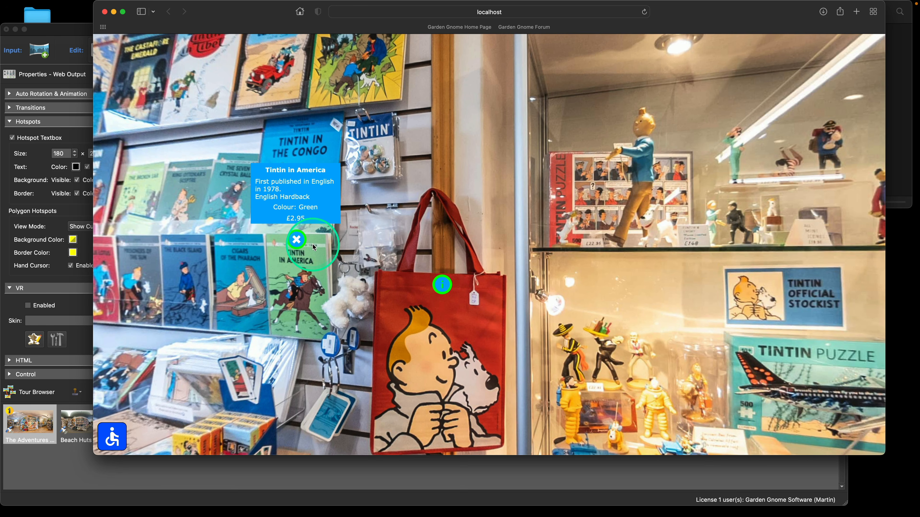
left_click_drag(439, 196, 418, 201)
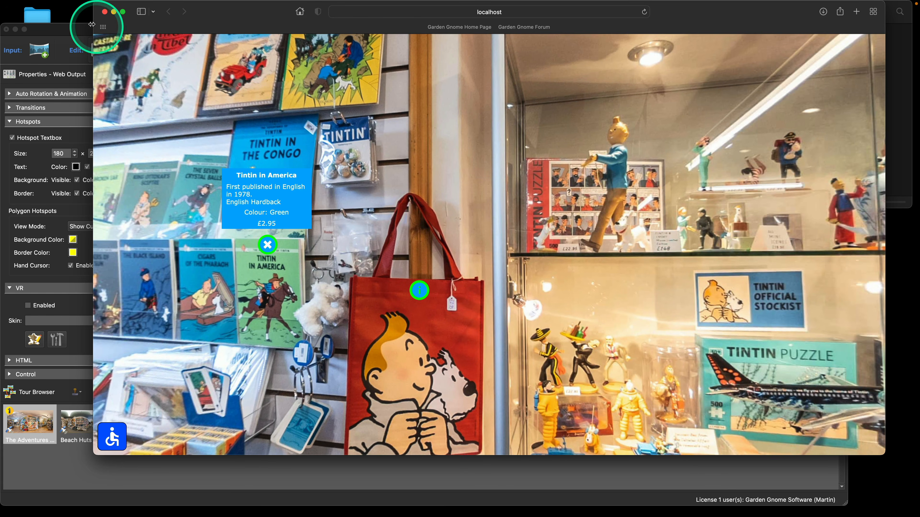
- Switch to Pano2VR, select The Calculus Affair hotspot, reopen the skin and review the actions of ht_info_image
left_click(86, 36)
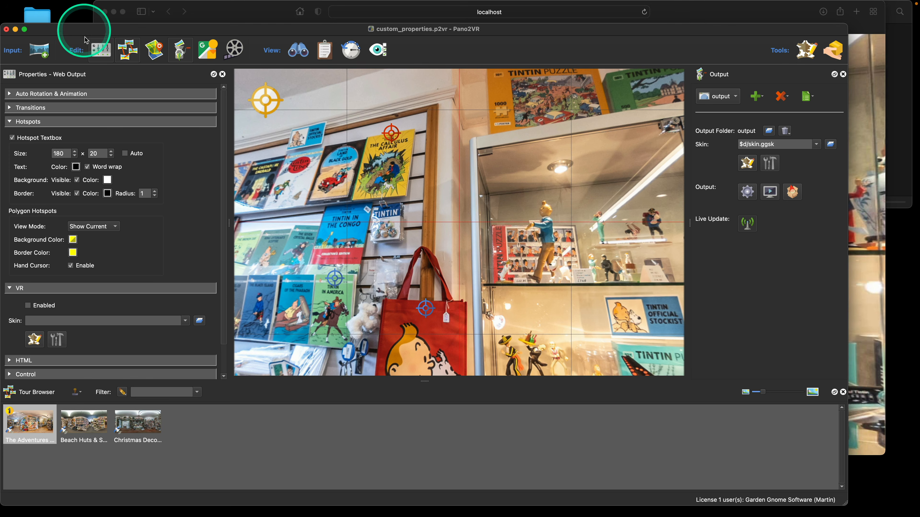
left_click(400, 133)
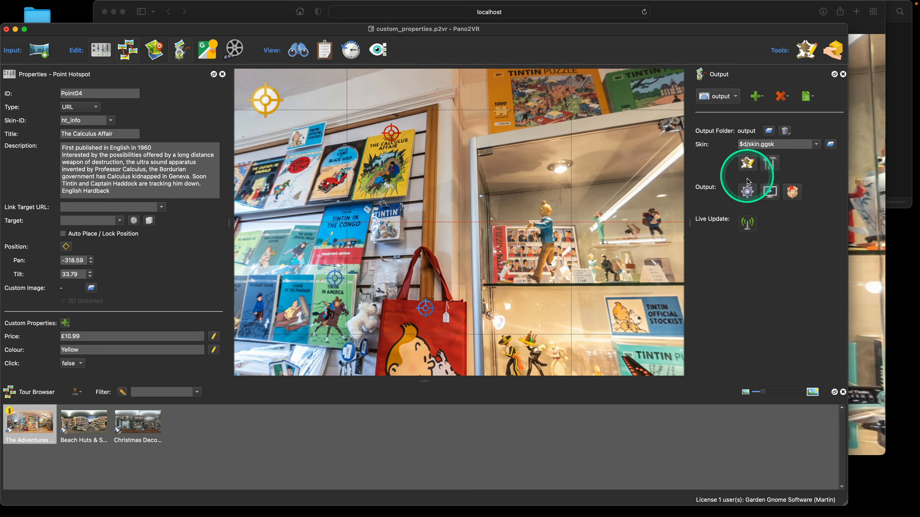
left_click(746, 164)
scroll(226, 211, "down", 2)
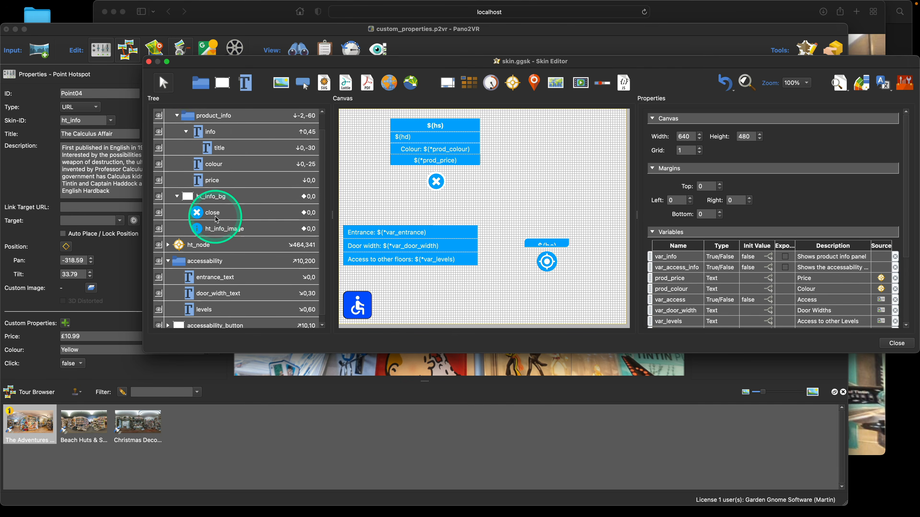
left_click(225, 221)
scroll(795, 253, "down", 15)
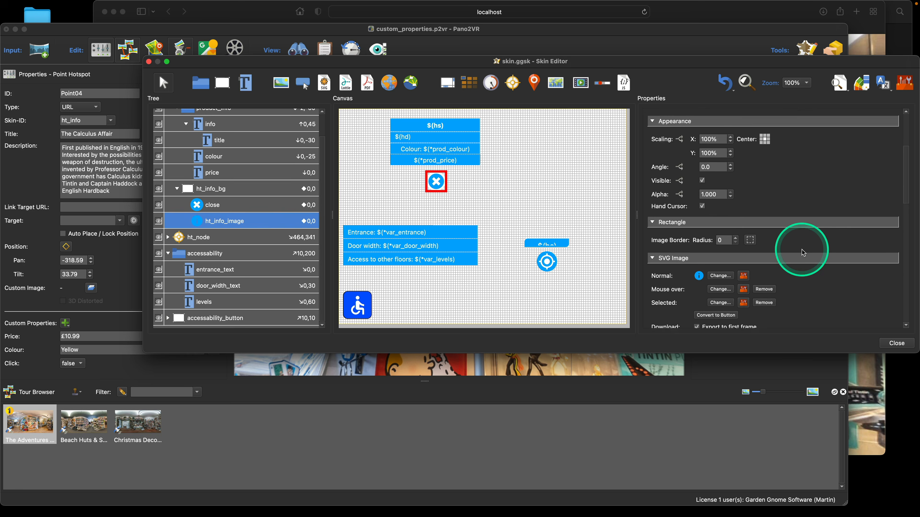
scroll(803, 253, "down", 5)
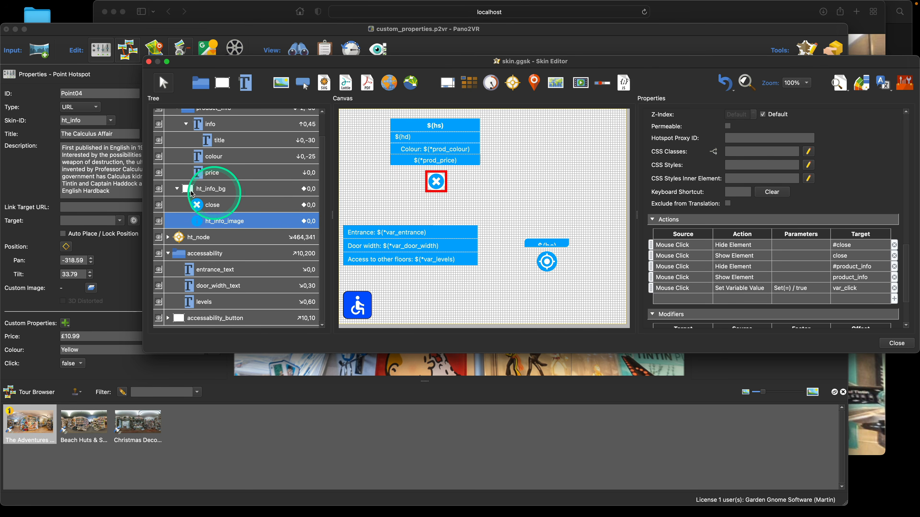
- Review the background color logic block of ht_info_bg and close it without changes
left_click(223, 191)
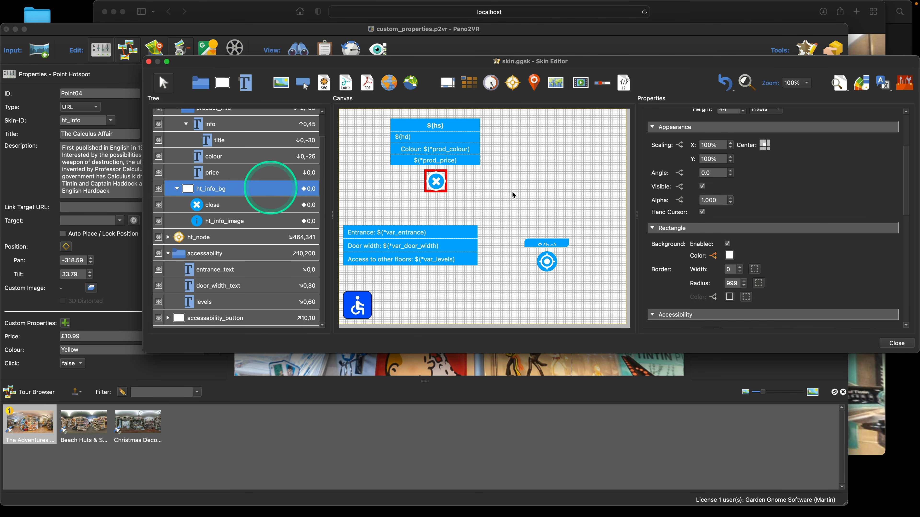
left_click(713, 256)
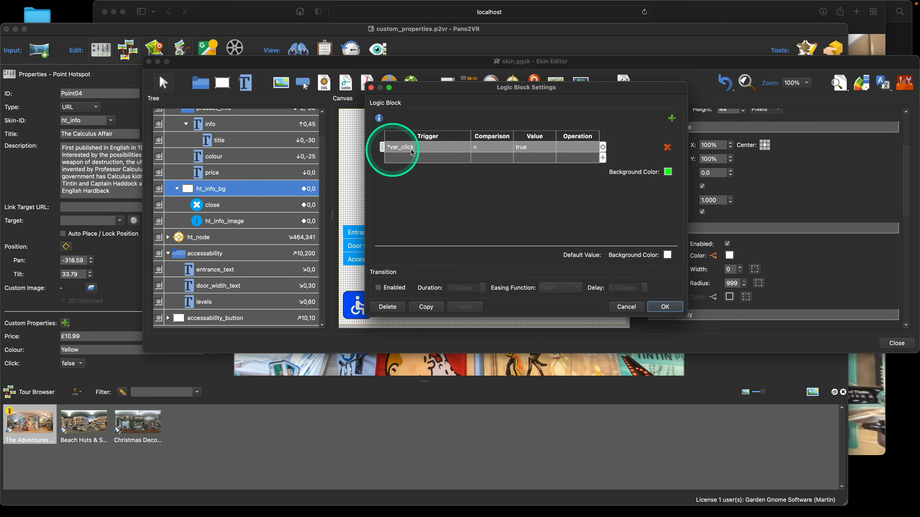
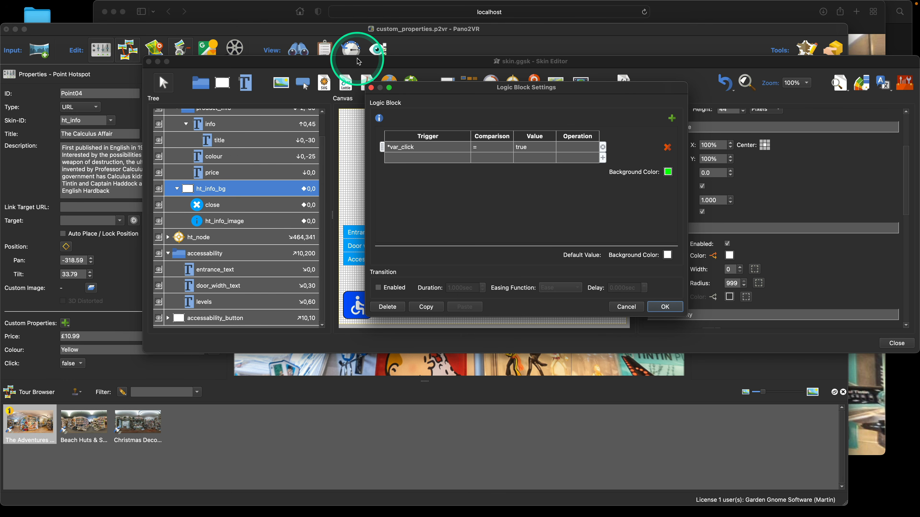
left_click(624, 306)
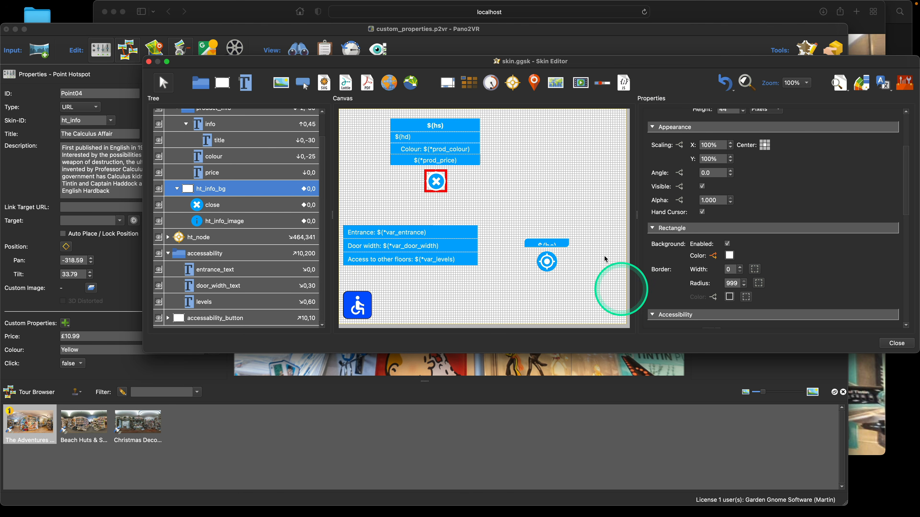
- Examine the properties of the colour text element and the skin's list of variables
left_click(250, 157)
scroll(788, 220, "down", 15)
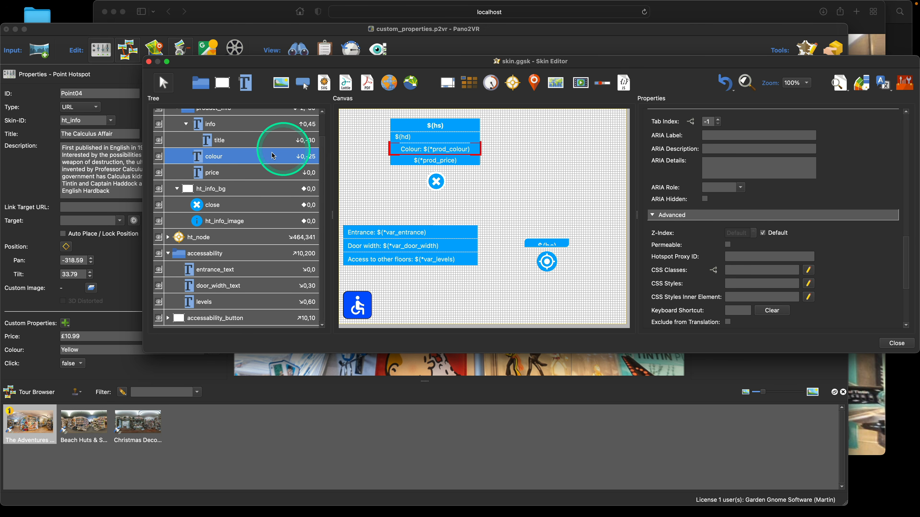
scroll(748, 251, "up", 2)
scroll(752, 242, "up", 5)
scroll(759, 233, "down", 5)
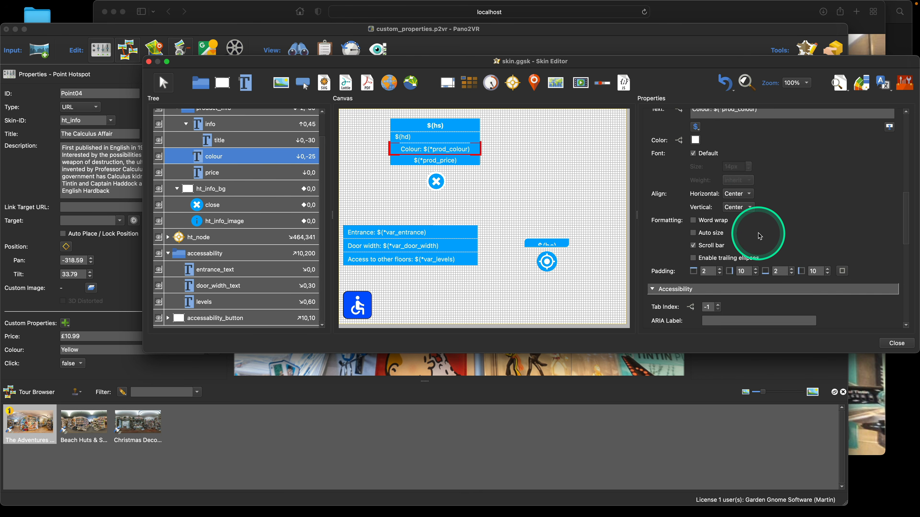
scroll(688, 228, "up", 6)
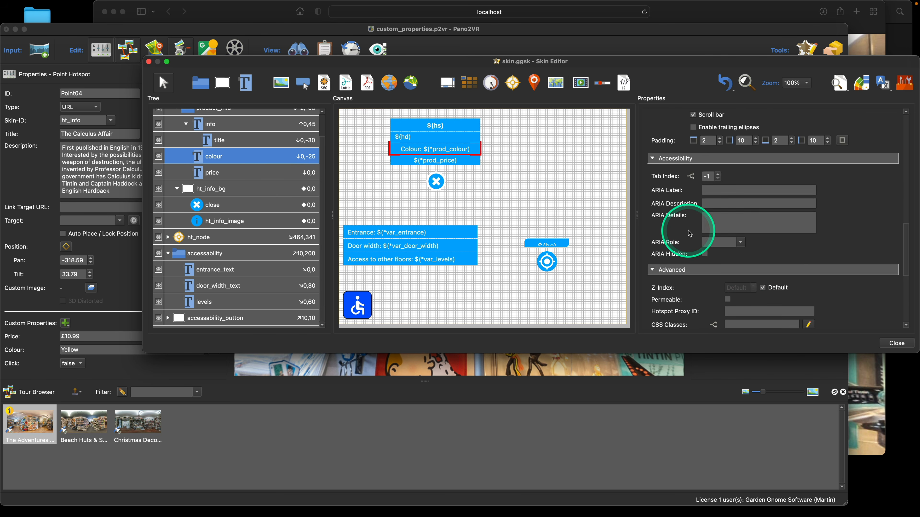
scroll(690, 234, "down", 8)
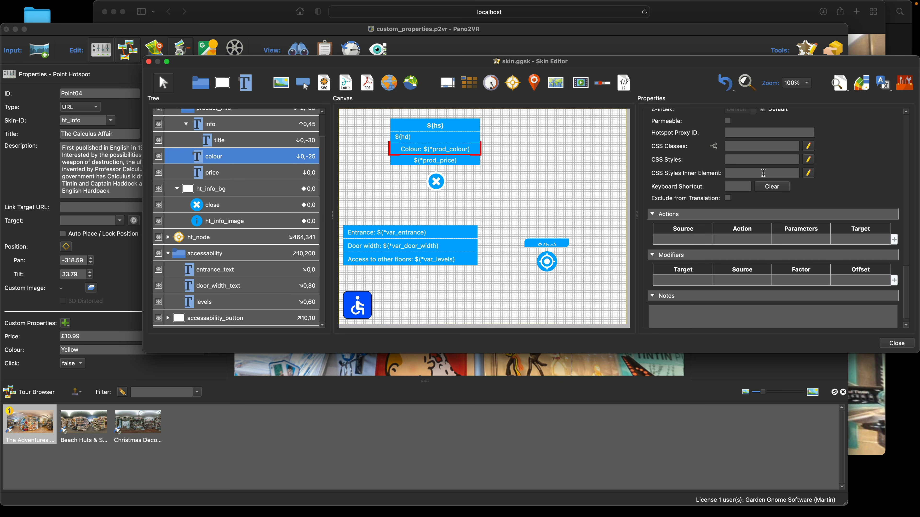
left_click(589, 208)
left_click(800, 179)
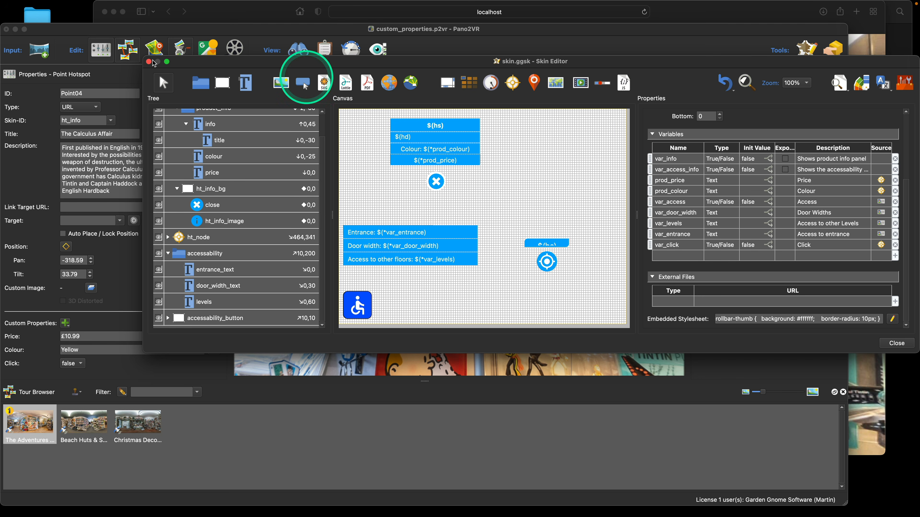
- Return to the project window and check the editing options and value of The Calculus Affair hotspot's Price custom property
left_click(90, 32)
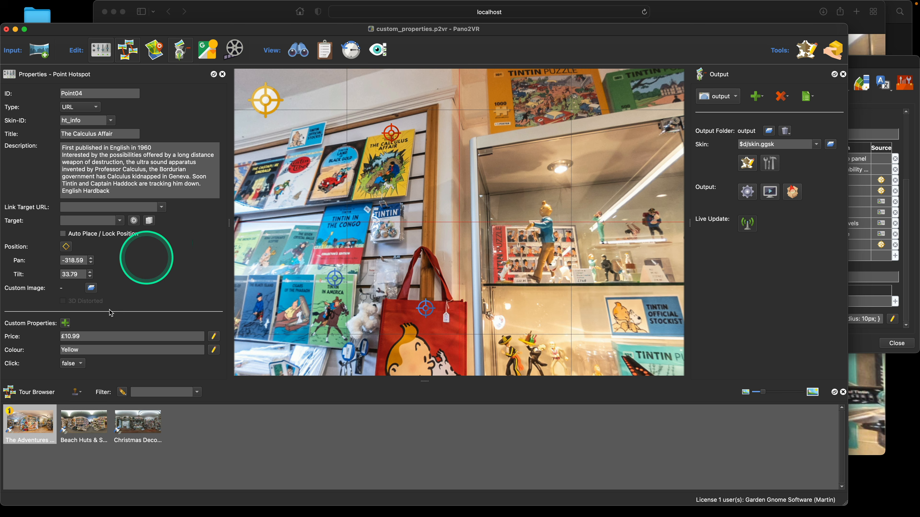
right_click(19, 339)
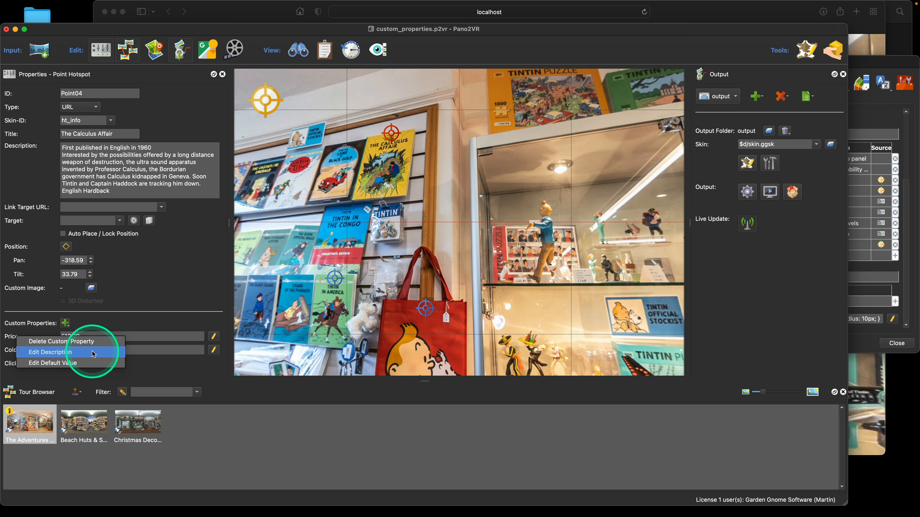
left_click(91, 363)
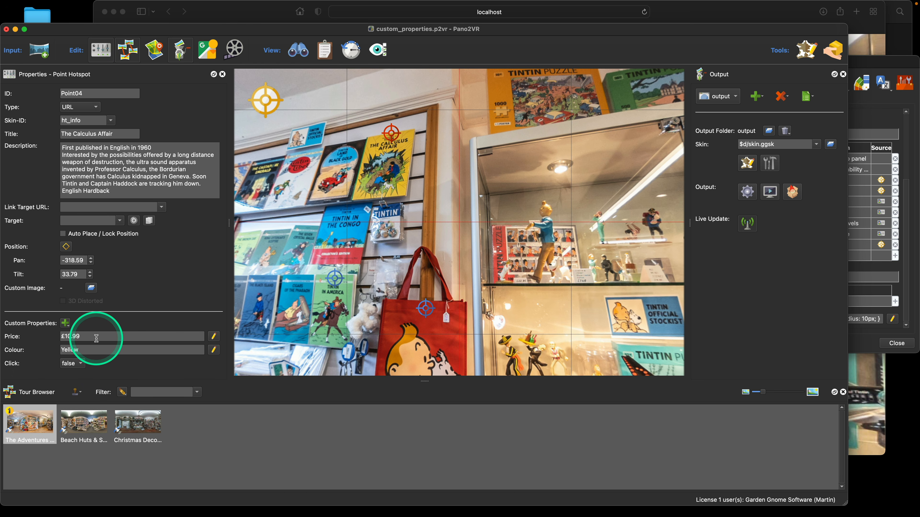
double_click(96, 337)
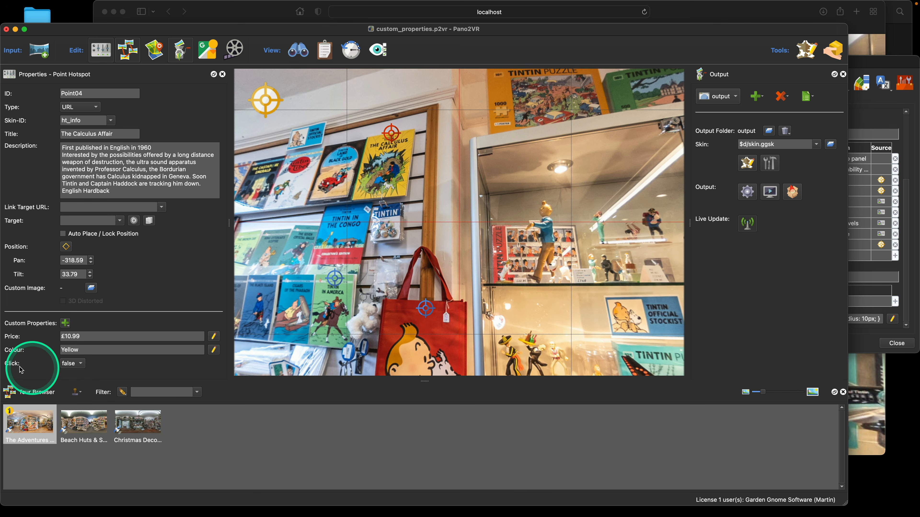
- Check the Click custom property's value and default value, and cancel without changes
left_click(73, 364)
left_click(75, 369)
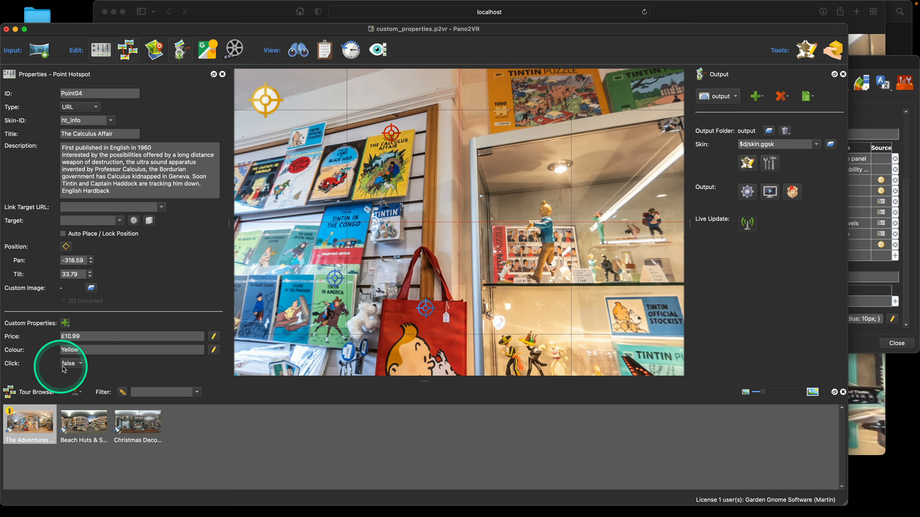
right_click(21, 370)
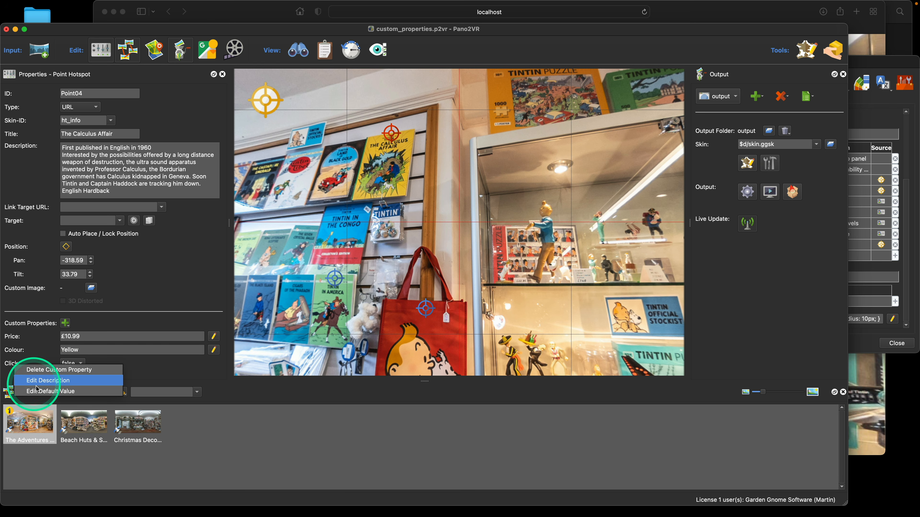
left_click(72, 391)
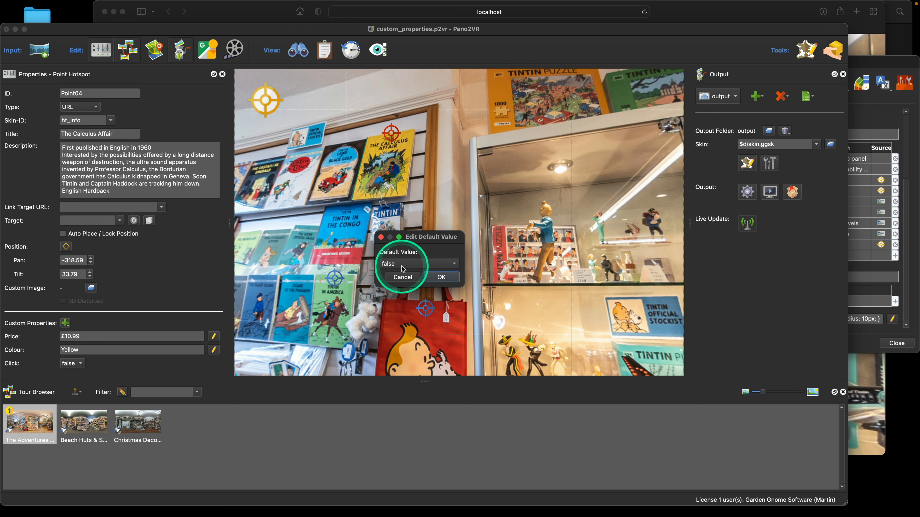
left_click(403, 277)
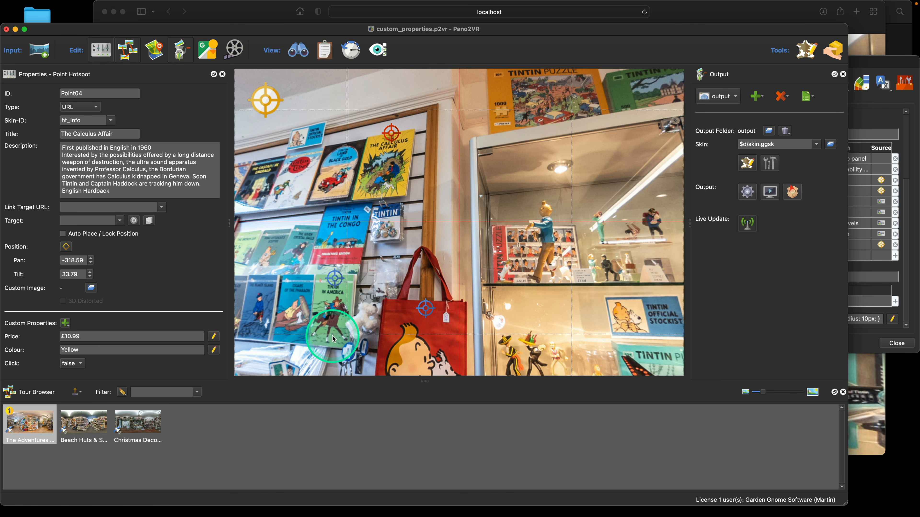
- Check the editing options of the Door Widths custom property in The Adventures of Tintin node's user data
left_click_drag(333, 339, 396, 315)
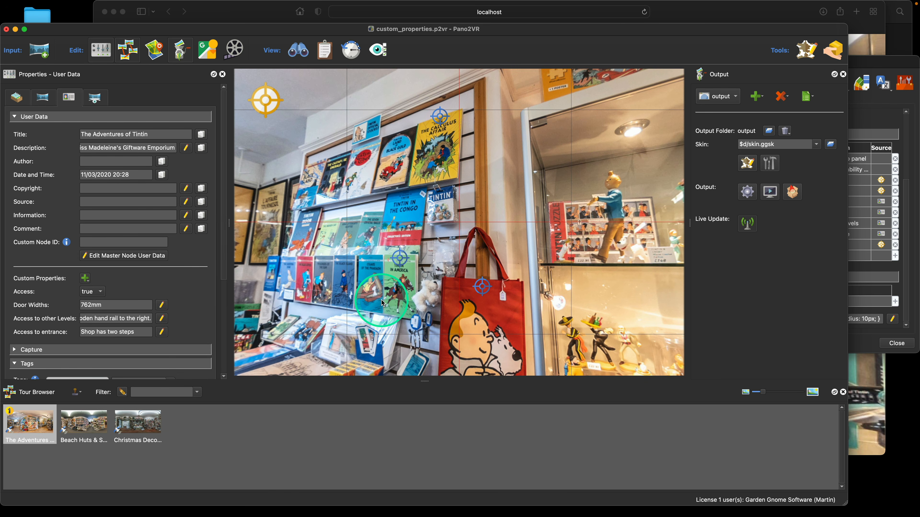
scroll(144, 281, "down", 4)
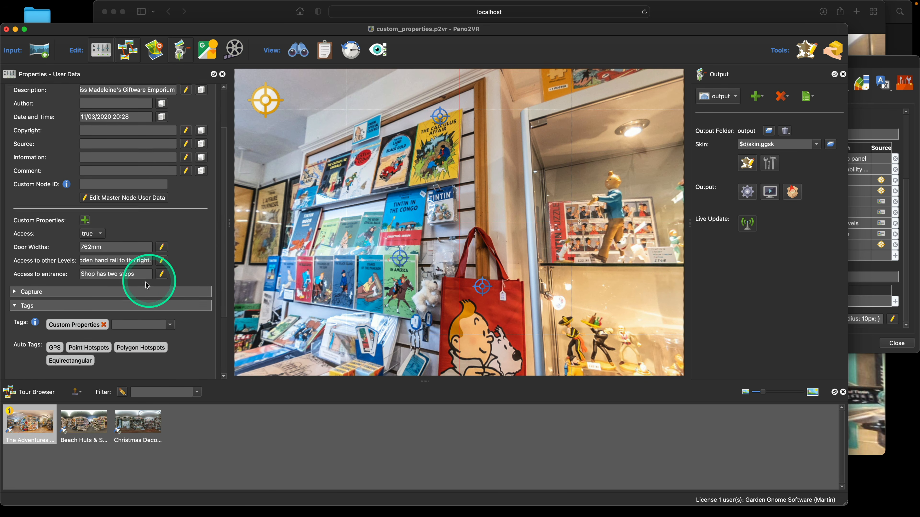
right_click(37, 241)
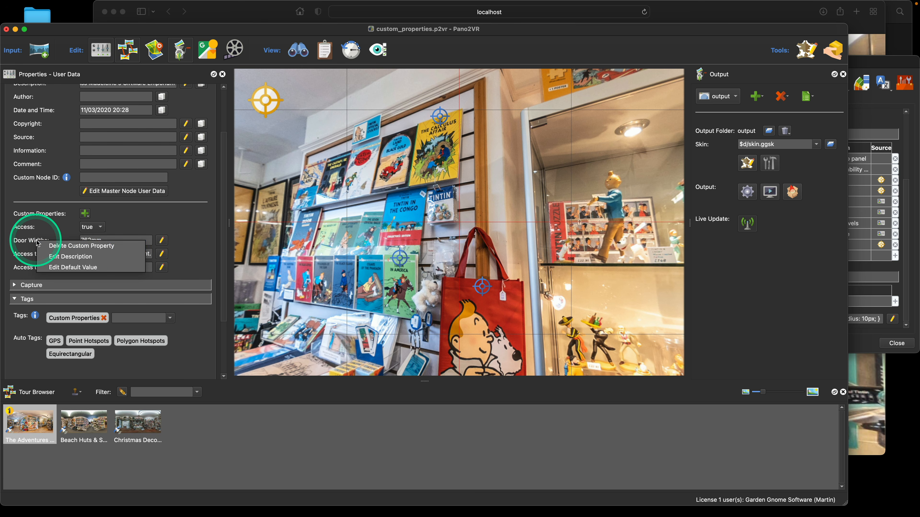
left_click(296, 266)
left_click_drag(302, 226, 306, 256)
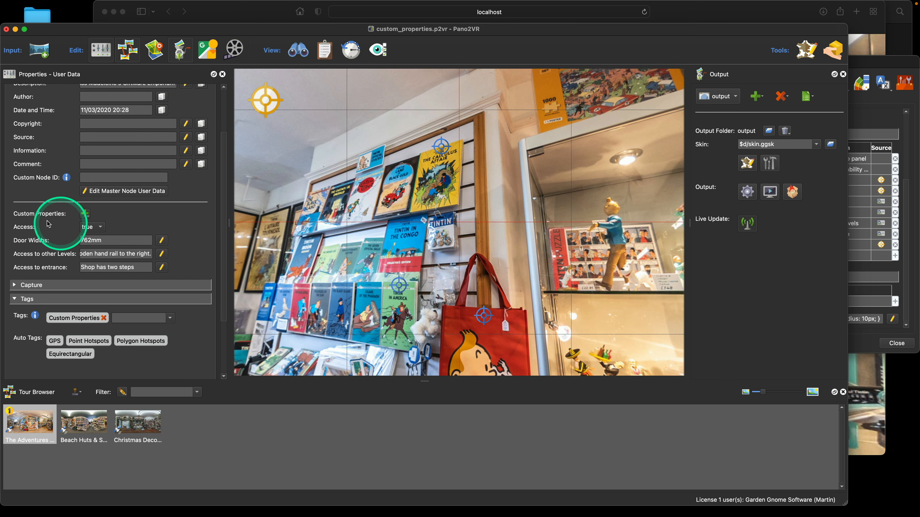
- Check the editing options of the Price custom property on the Tintin in America hotspot
left_click(402, 288)
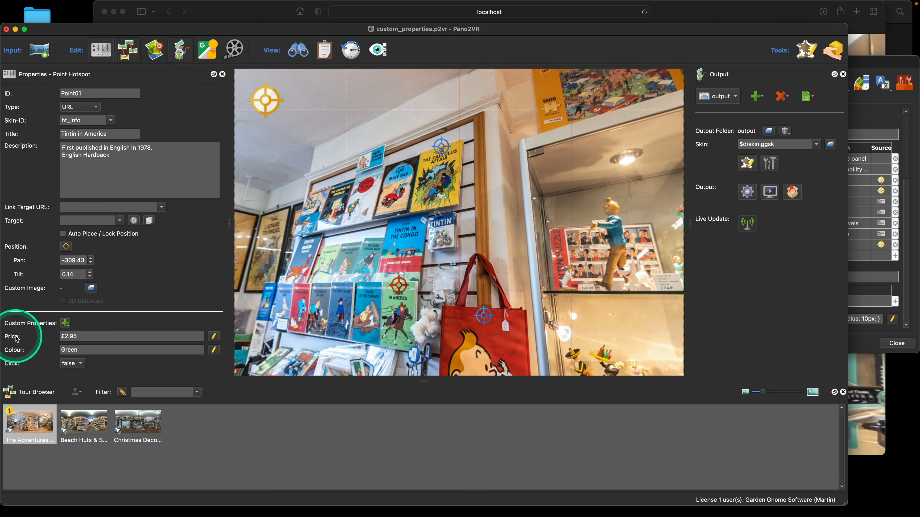
right_click(95, 337)
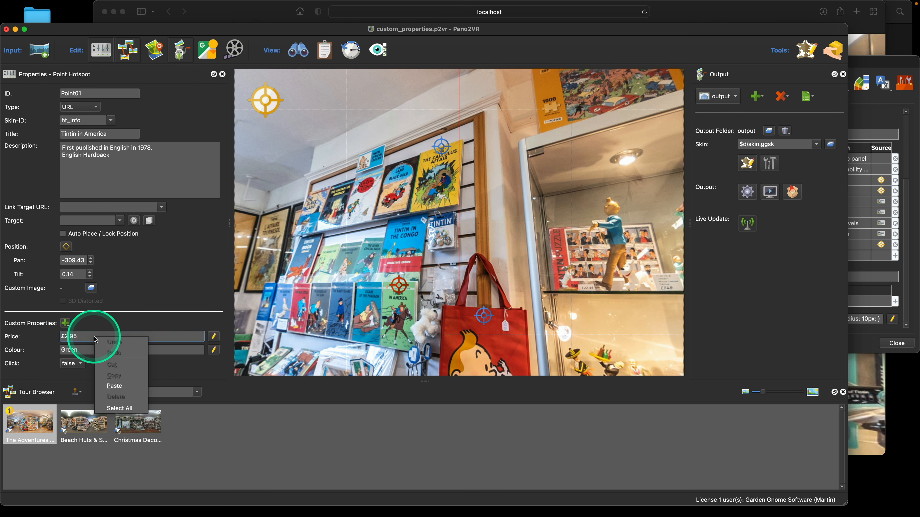
left_click(41, 339)
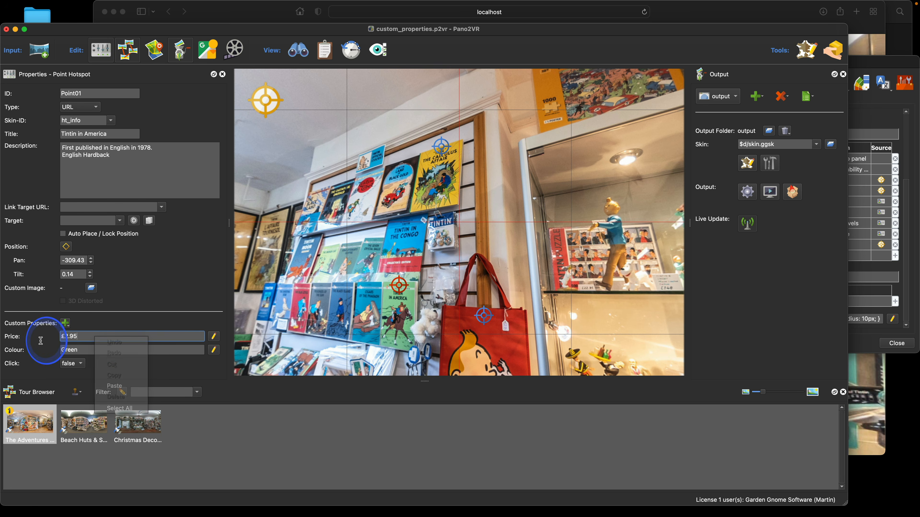
right_click(13, 338)
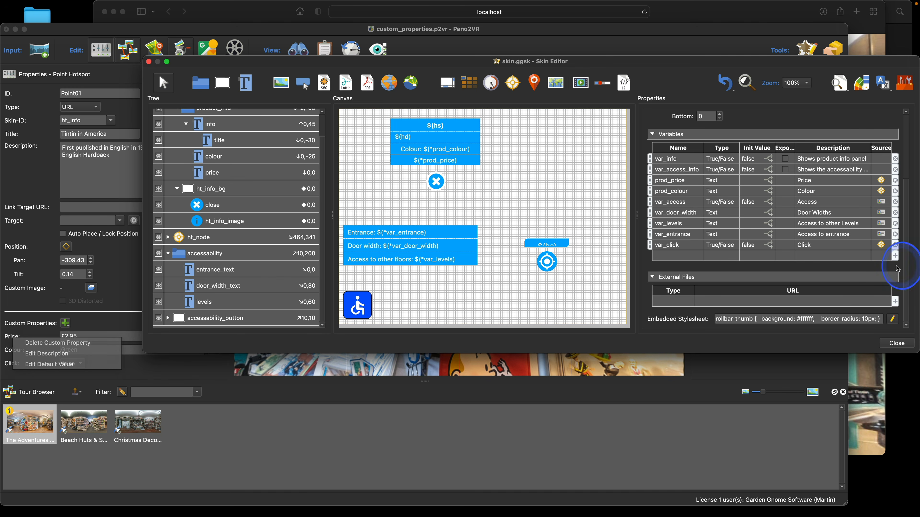
- Close the skin and save its changes
left_click(886, 260)
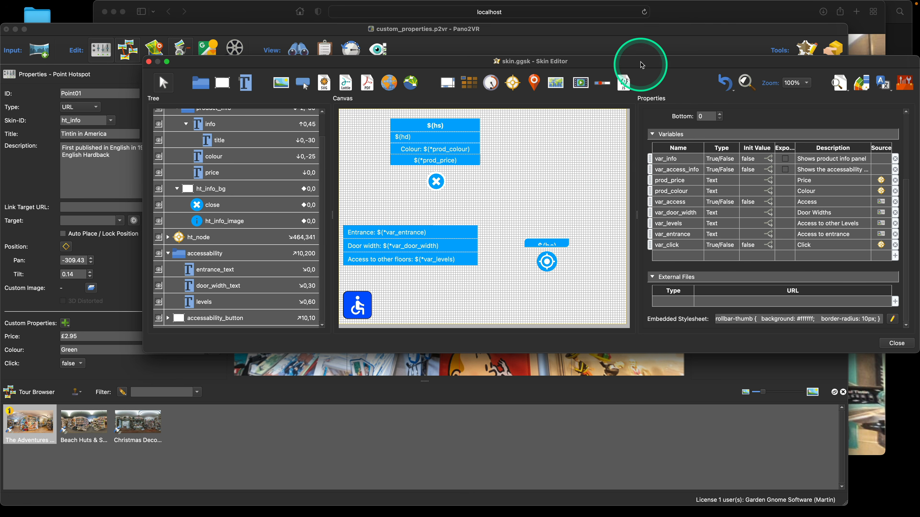
left_click(897, 344)
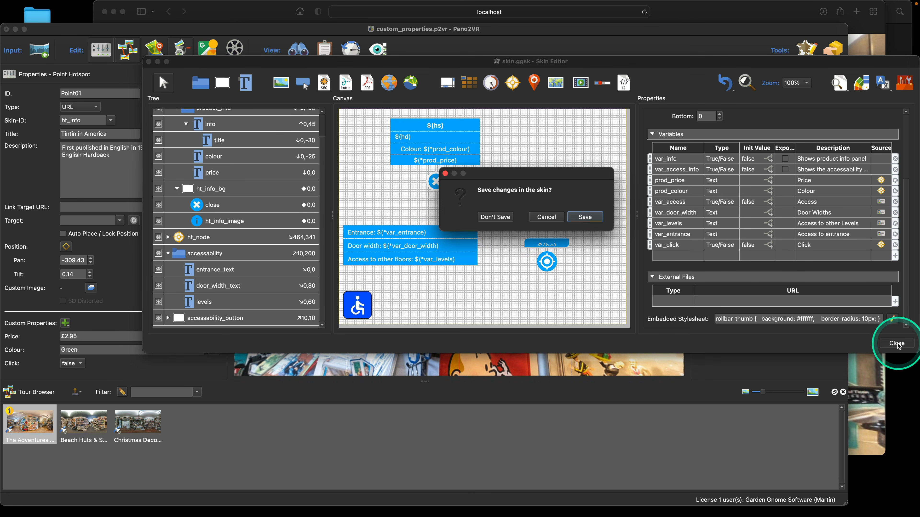
left_click(585, 217)
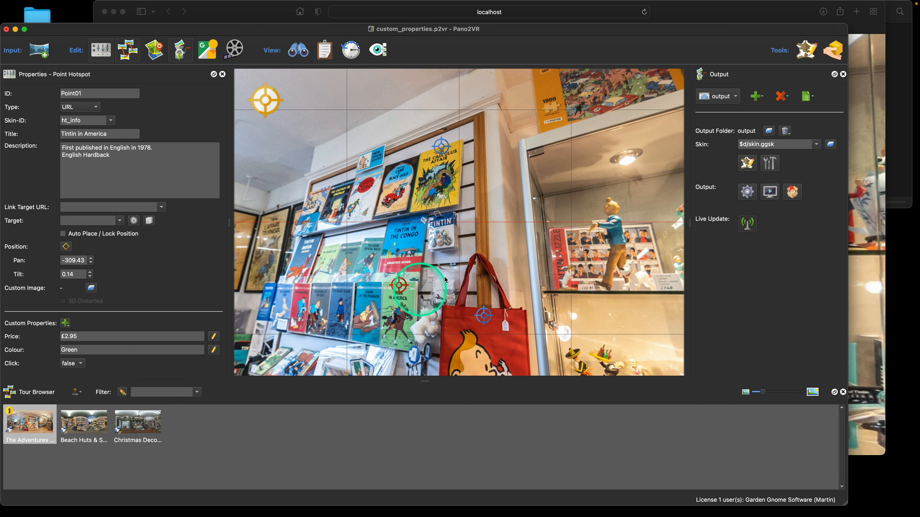
- Start a new custom property on The Calculus Affair hotspot with description Number and variable name var_number
left_click(441, 146)
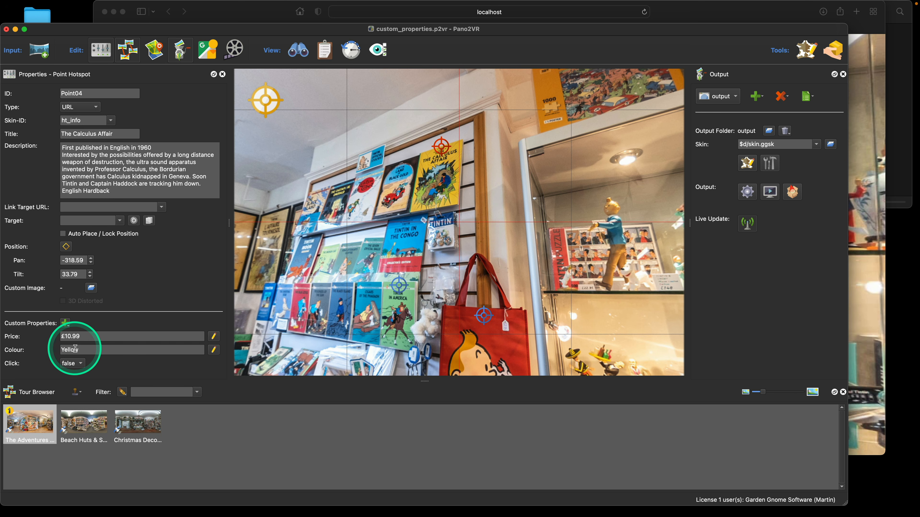
left_click(69, 327)
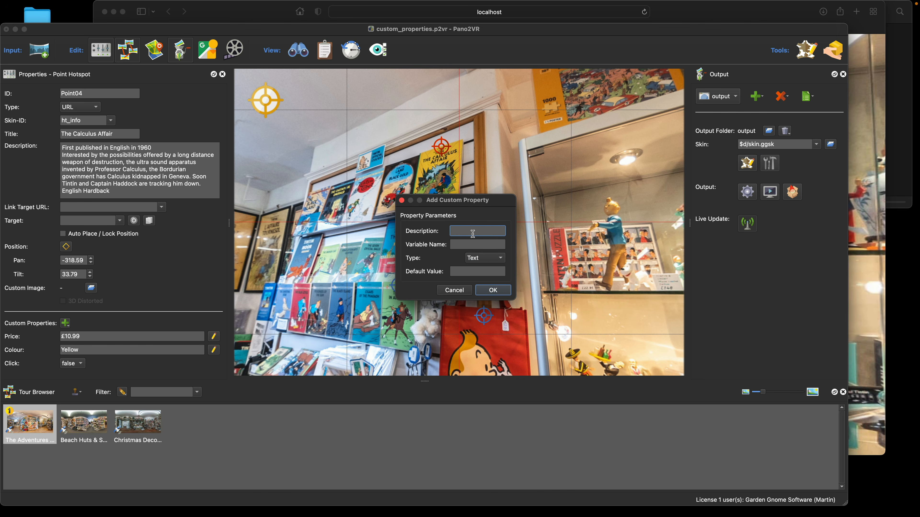
type("Number")
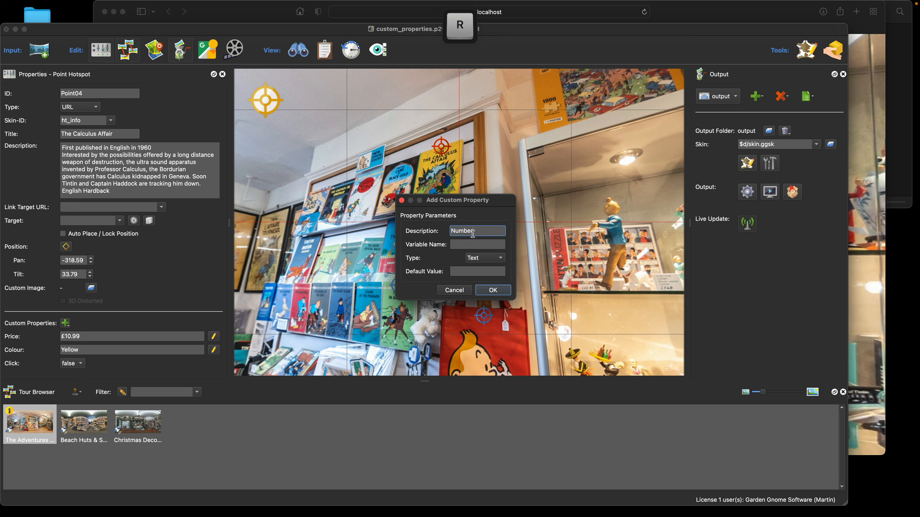
left_click(470, 243)
type("va")
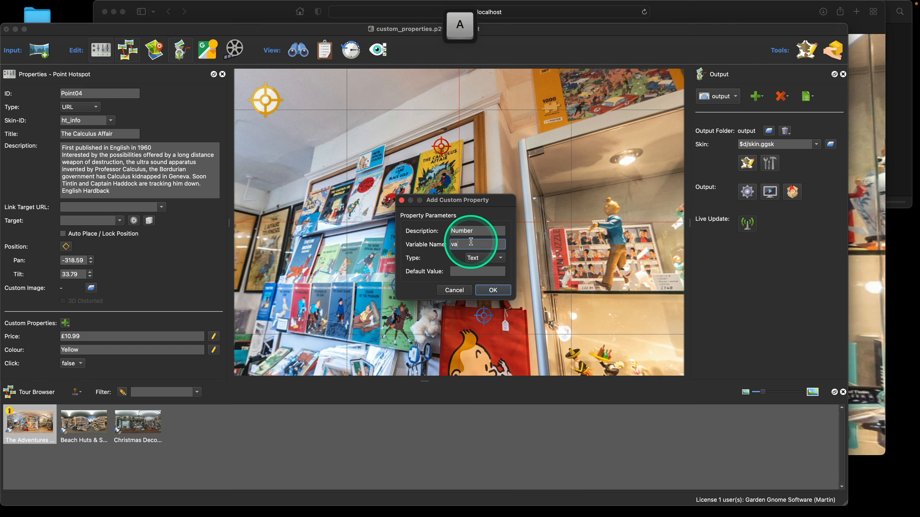
type("r_number")
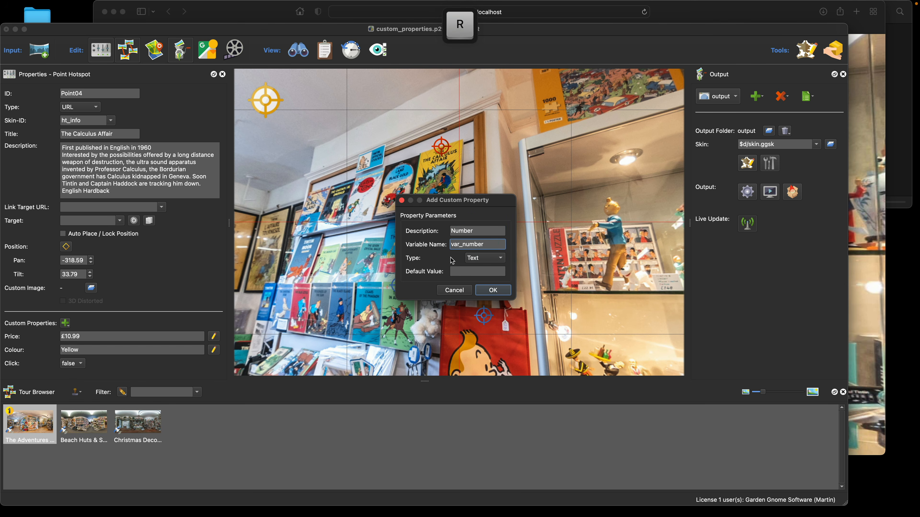
- Finish the property with type Number and default value 1, and set this hotspot's Number to 5
left_click_drag(471, 258, 465, 288)
double_click(458, 272)
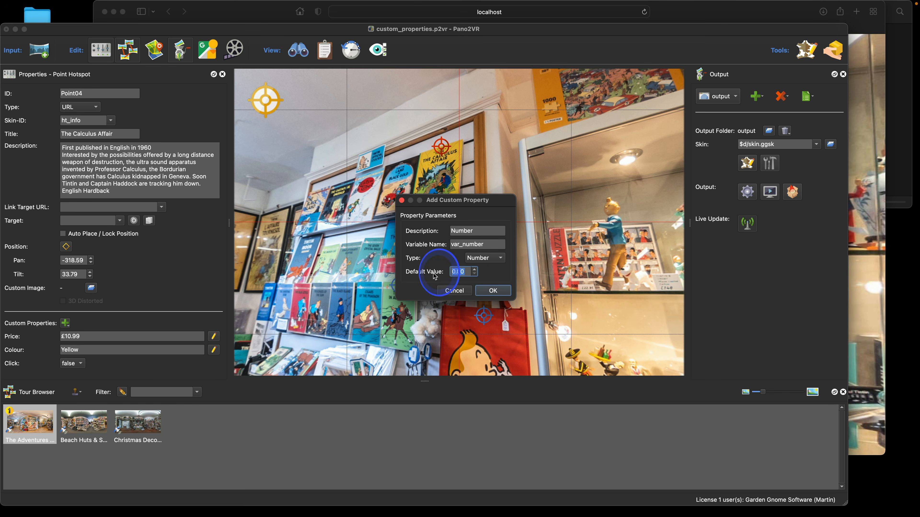
type("1")
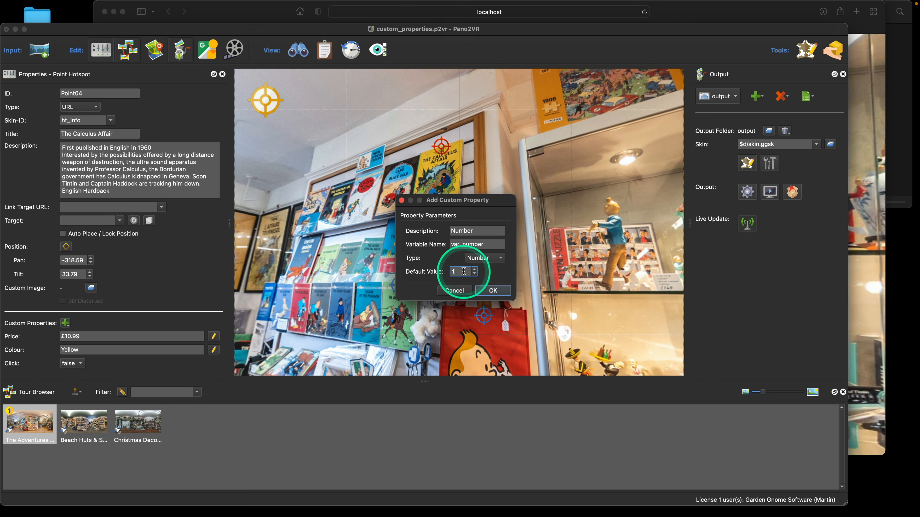
double_click(450, 272)
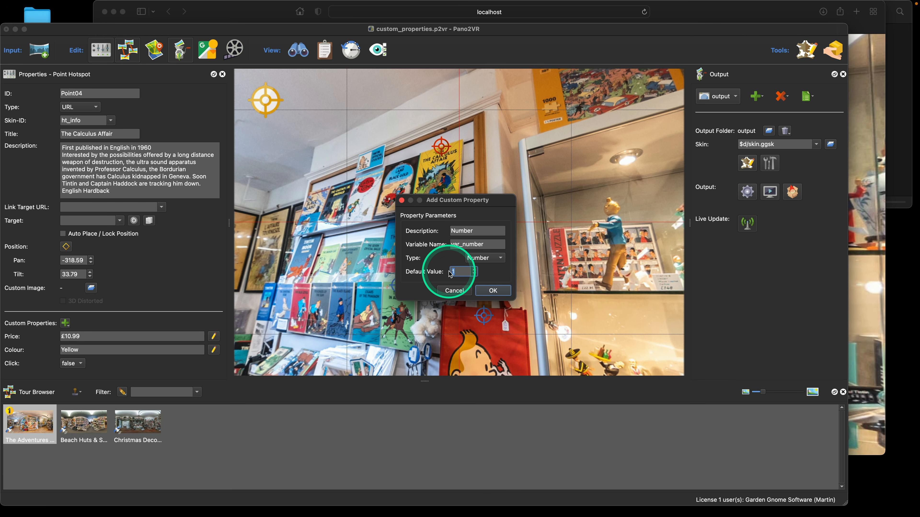
key("BackSpace")
left_click(493, 291)
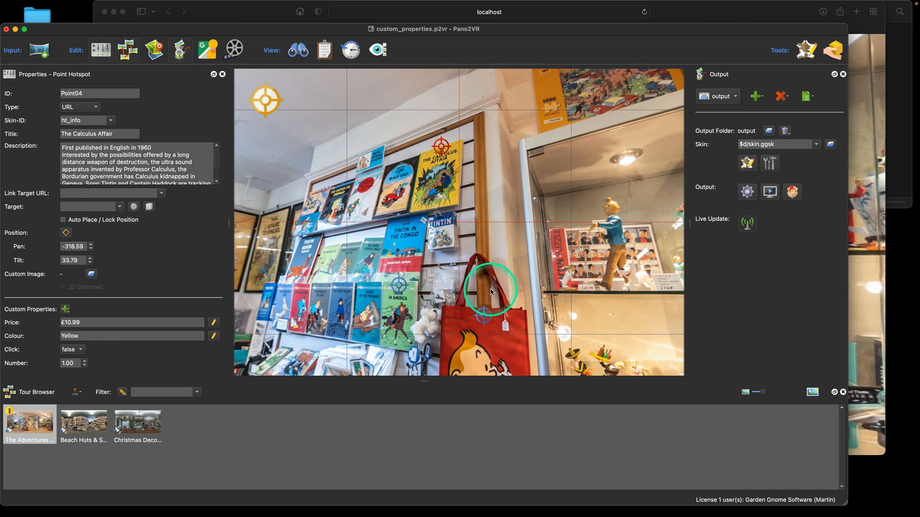
double_click(71, 363)
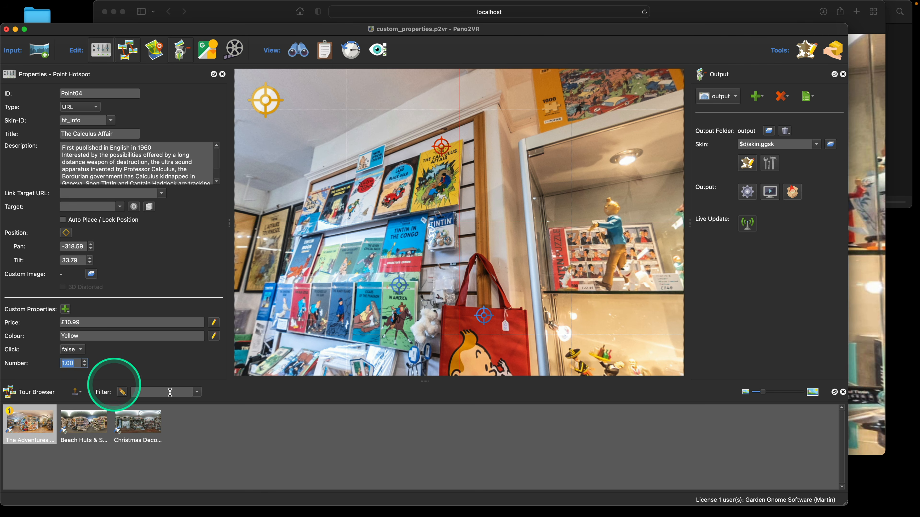
type("5")
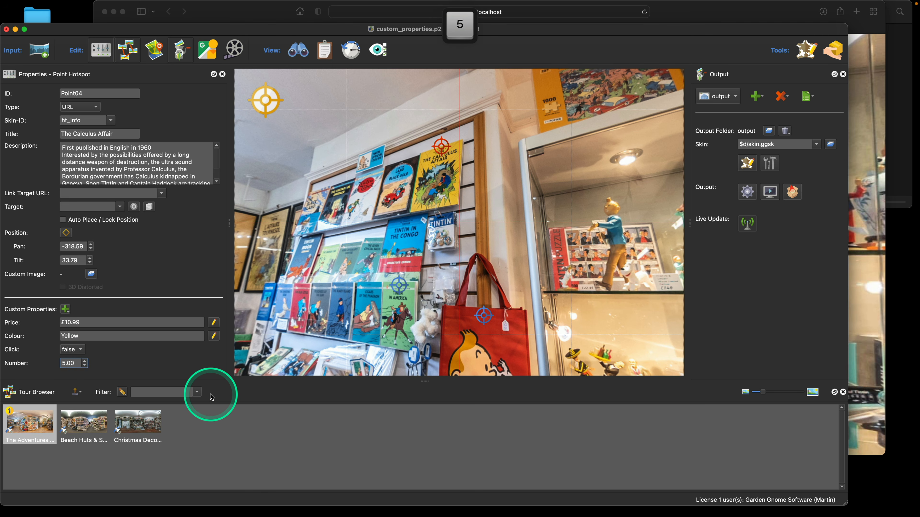
- Open the skin for editing and check the var_number entry among the project properties
left_click(743, 191)
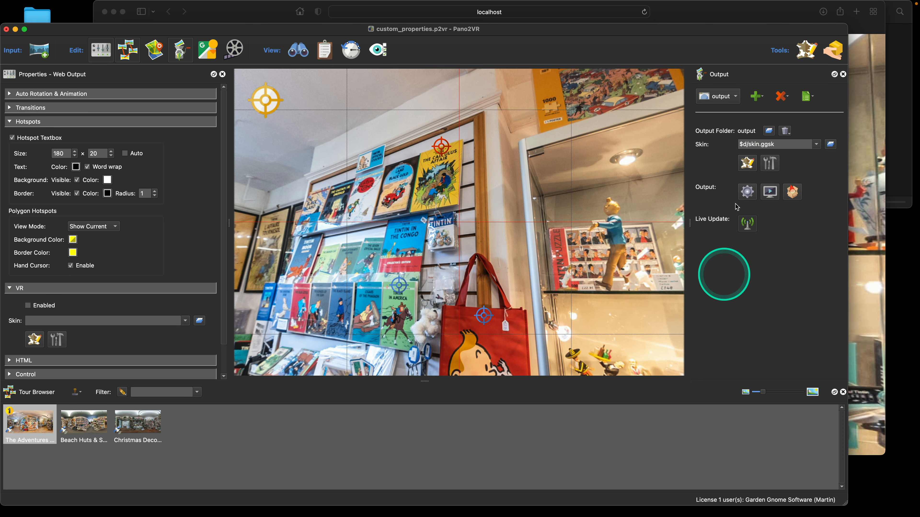
left_click(747, 164)
scroll(724, 246, "down", 10)
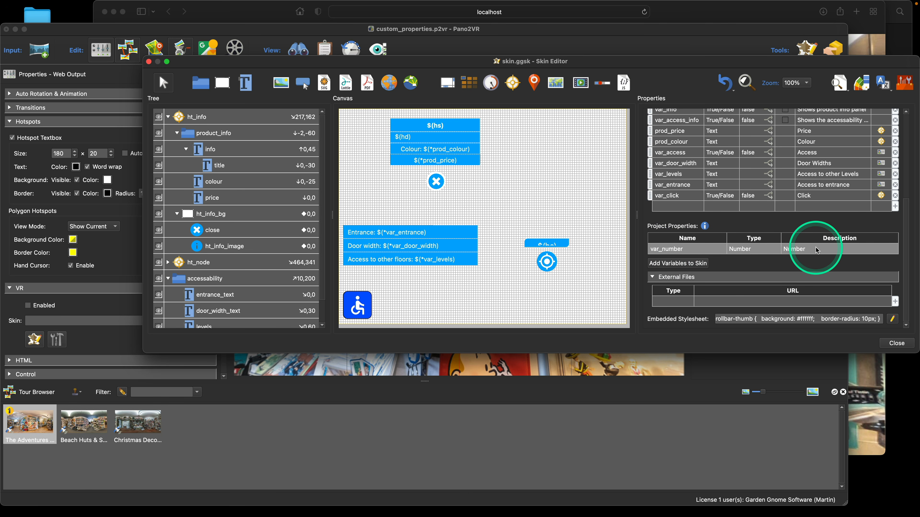
left_click(713, 250)
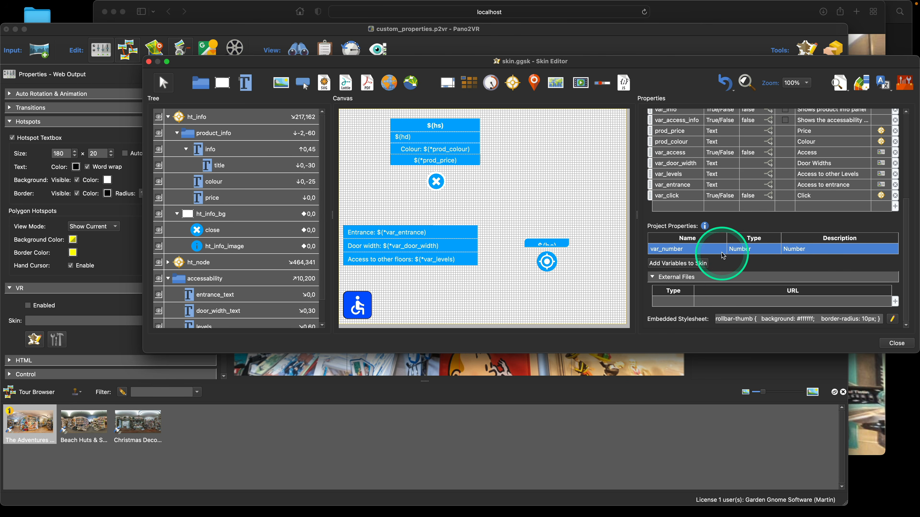
left_click(735, 275)
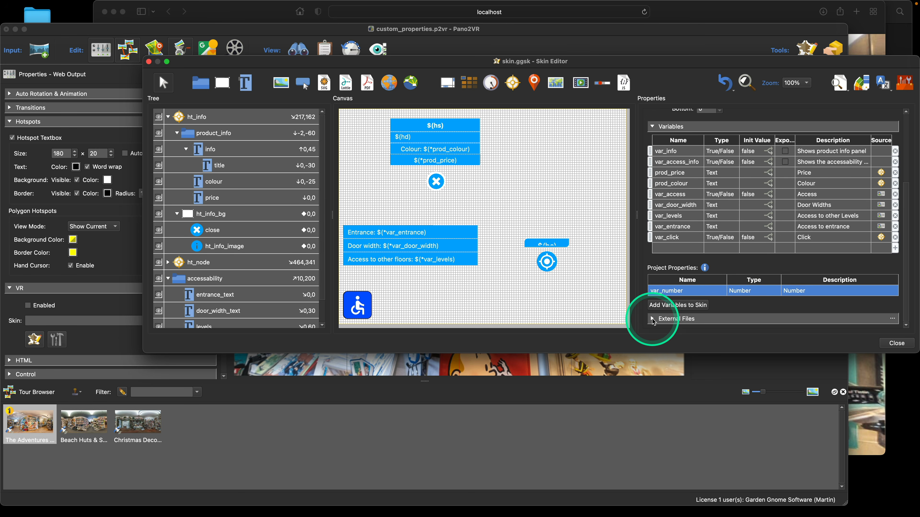
left_click(663, 319)
scroll(701, 270, "down", 2)
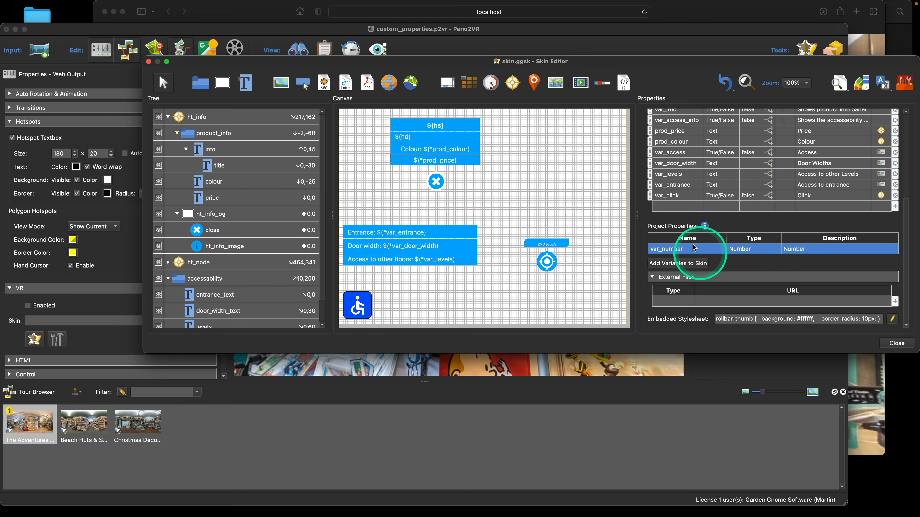
- Add the var_number project property to the skin's variables
left_click(684, 193)
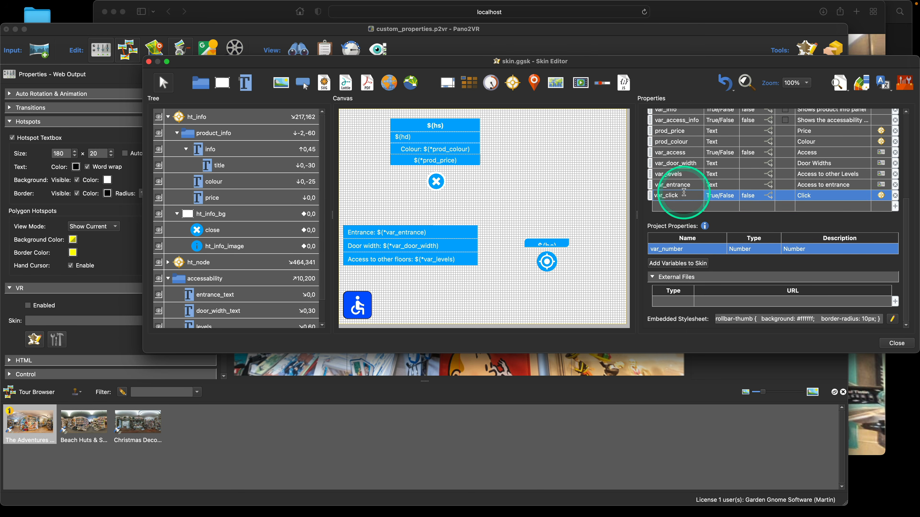
left_click(737, 254, "super")
left_click(685, 263)
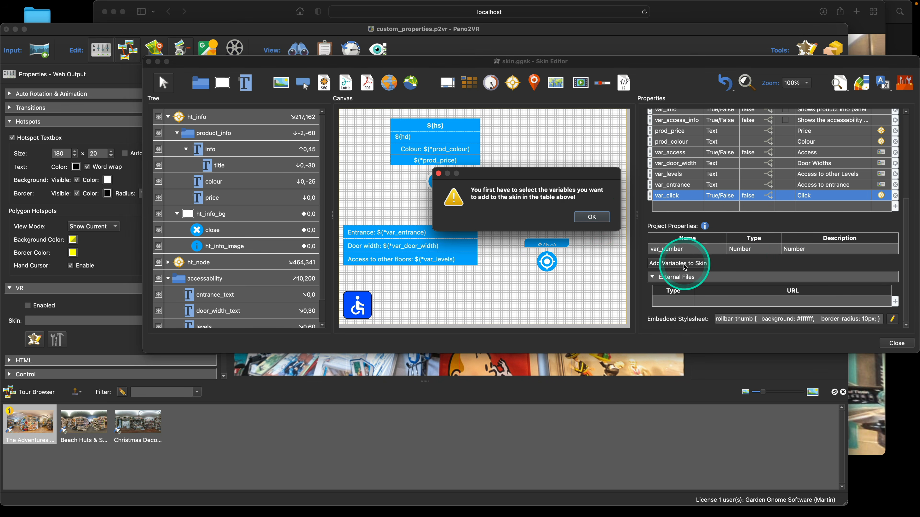
left_click(593, 218)
left_click(694, 250)
left_click(694, 263)
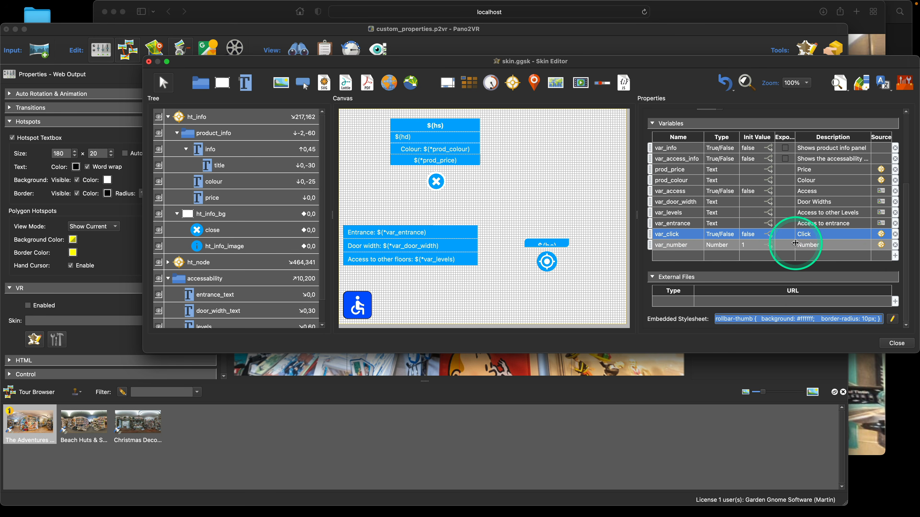
- Place a text element in the canvas's empty upper area and set its text to $(*var_number)
left_click(243, 84)
left_click(535, 136)
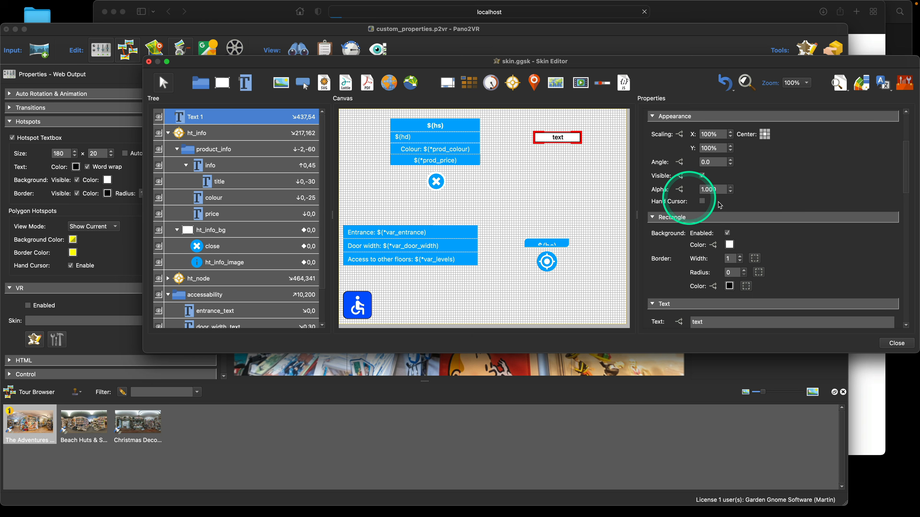
scroll(760, 205, "down", 5)
scroll(721, 138, "up", 2)
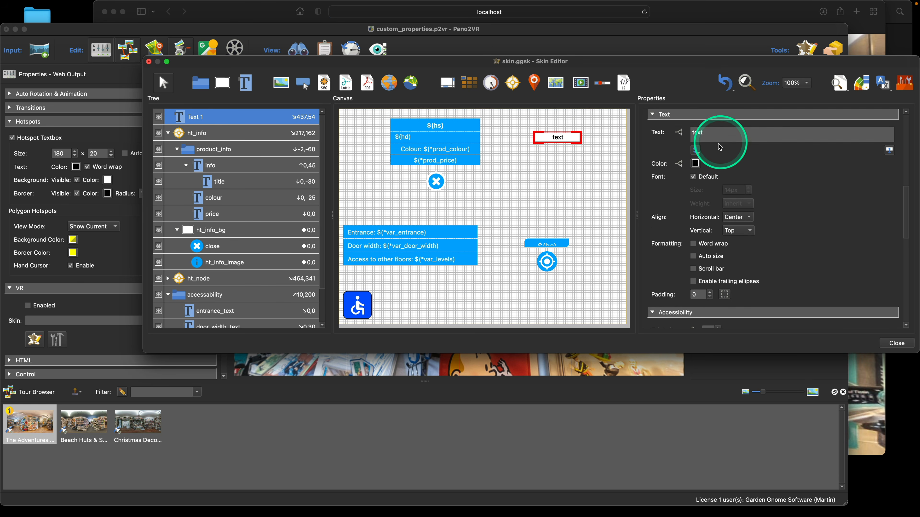
left_click(696, 150)
mouse_move(731, 239)
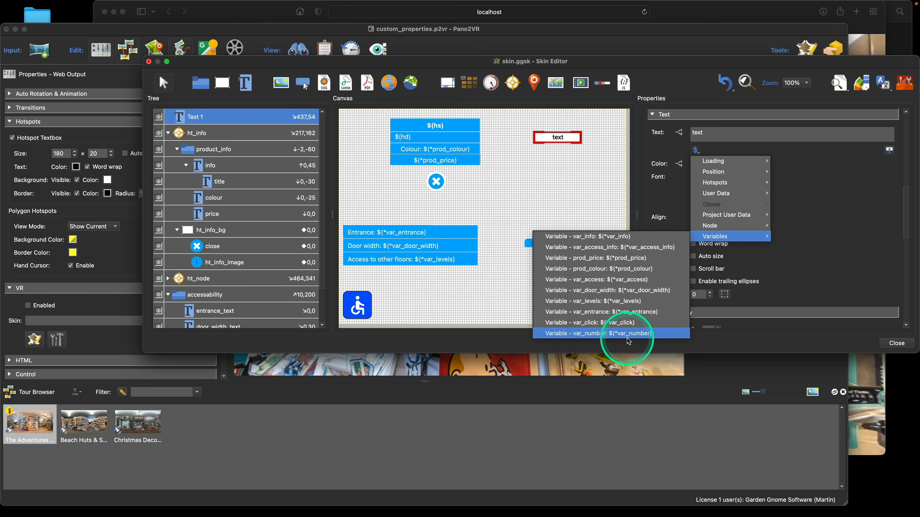
left_click(615, 333)
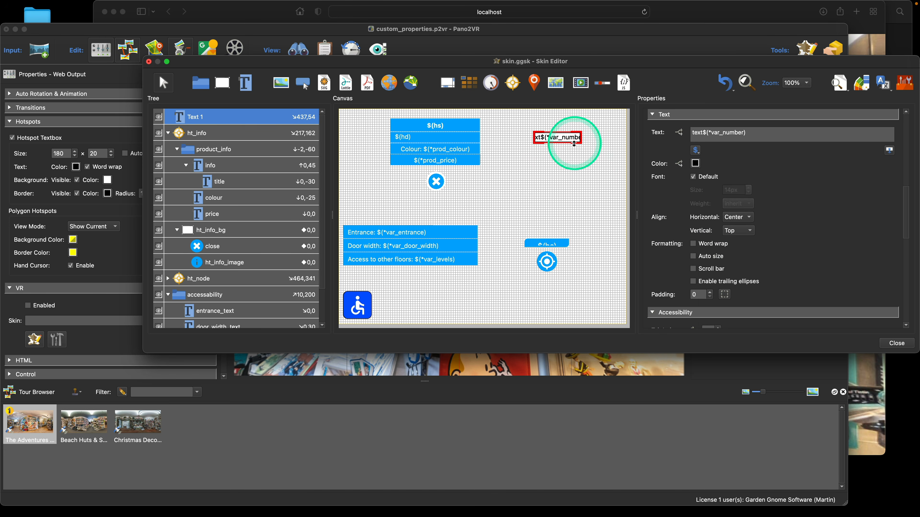
left_click_drag(703, 133, 676, 136)
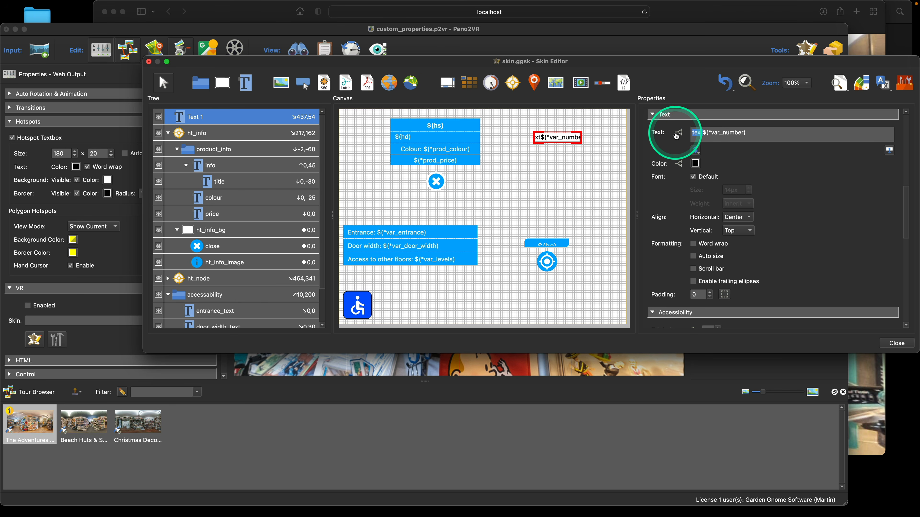
key("BackSpace")
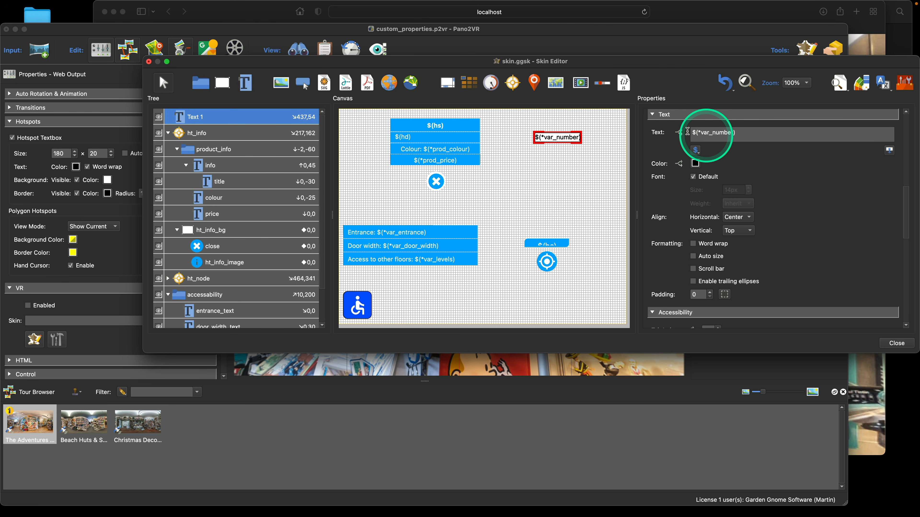
- Check the number text in the browser output while looking around the panorama, and close the browser window
left_click(698, 9)
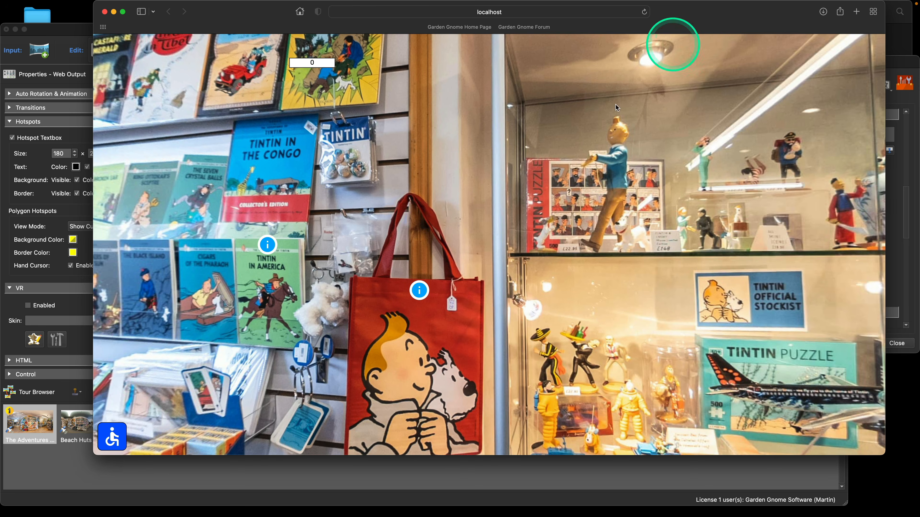
left_click_drag(550, 177, 362, 90)
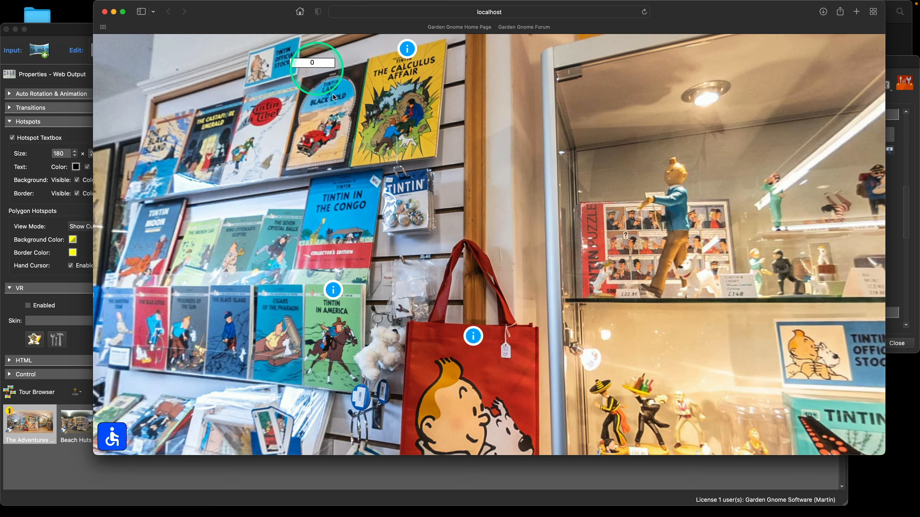
left_click_drag(453, 230, 512, 205)
mouse_move(403, 265)
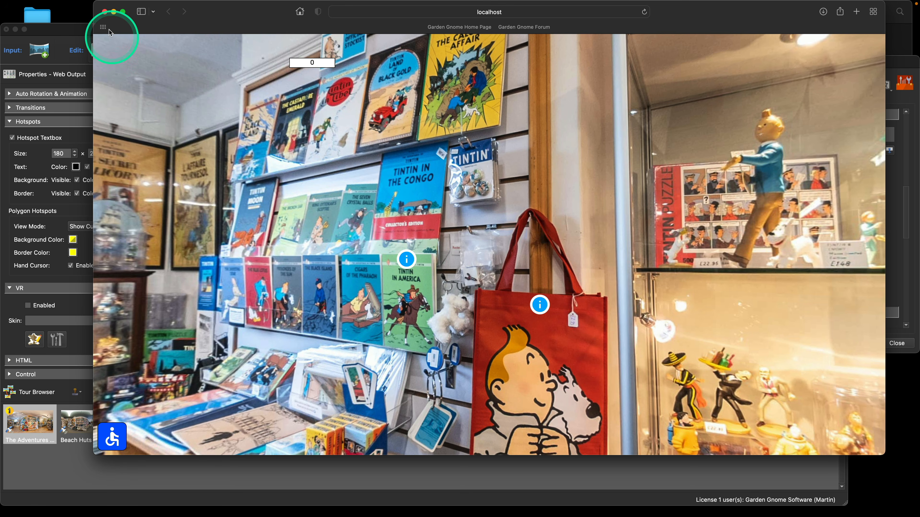
left_click(104, 12)
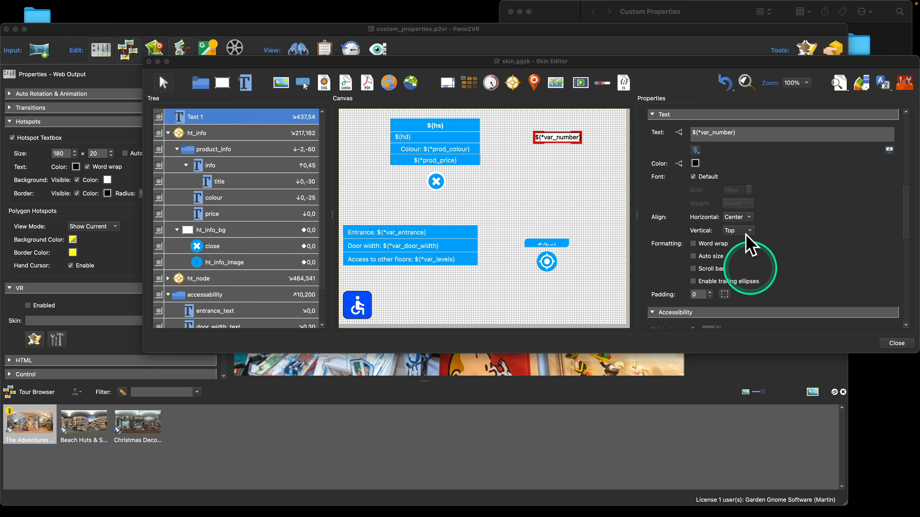
- Close the Skin Editor and save the skin changes
left_click_drag(698, 58, 702, 48)
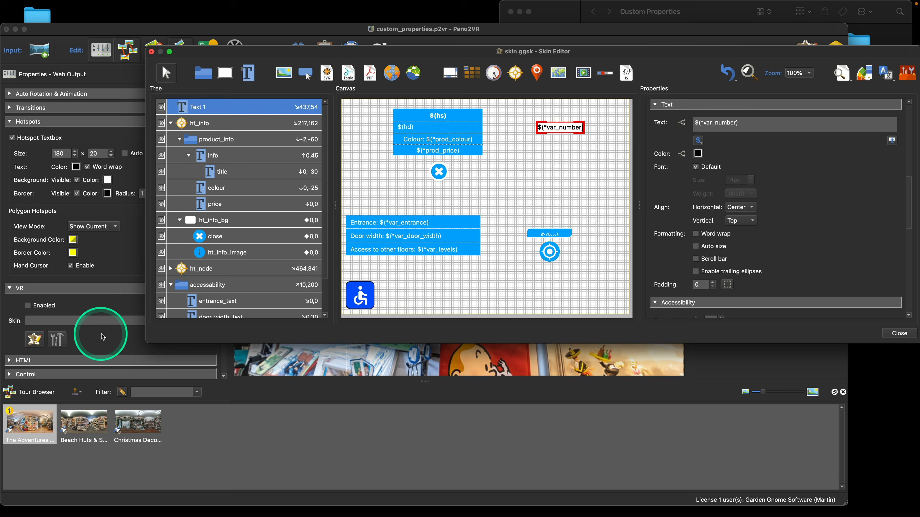
left_click(900, 333)
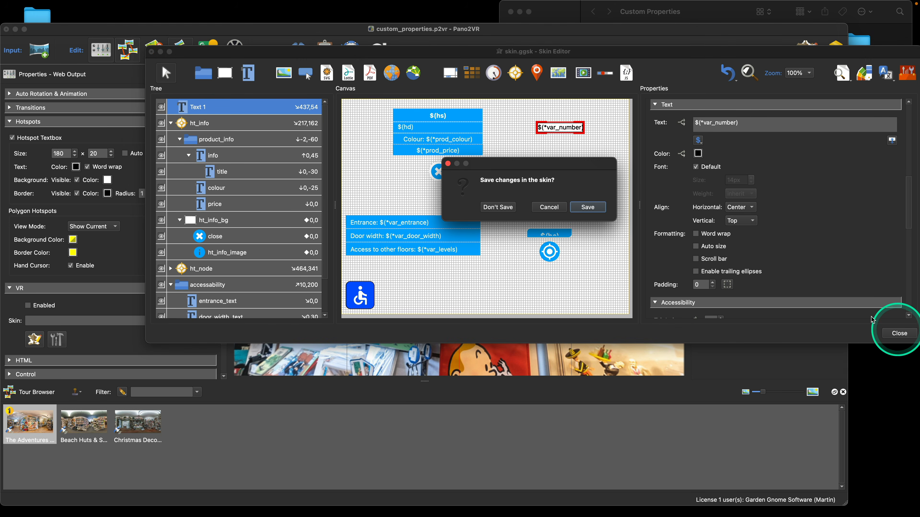
left_click(602, 207)
- Delete the Number custom property from the point hotspots, using the Tintin in America hotspot
left_click(565, 242)
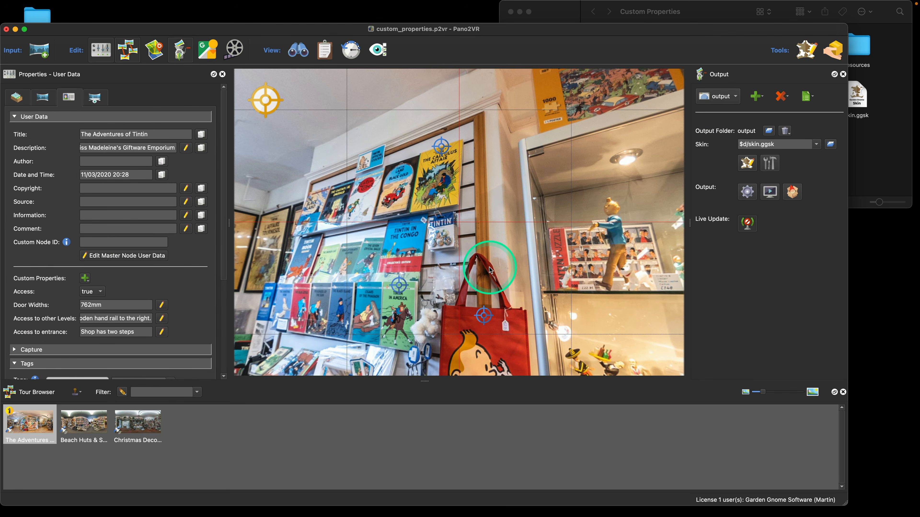
left_click_drag(484, 270, 518, 239)
scroll(133, 292, "down", 8)
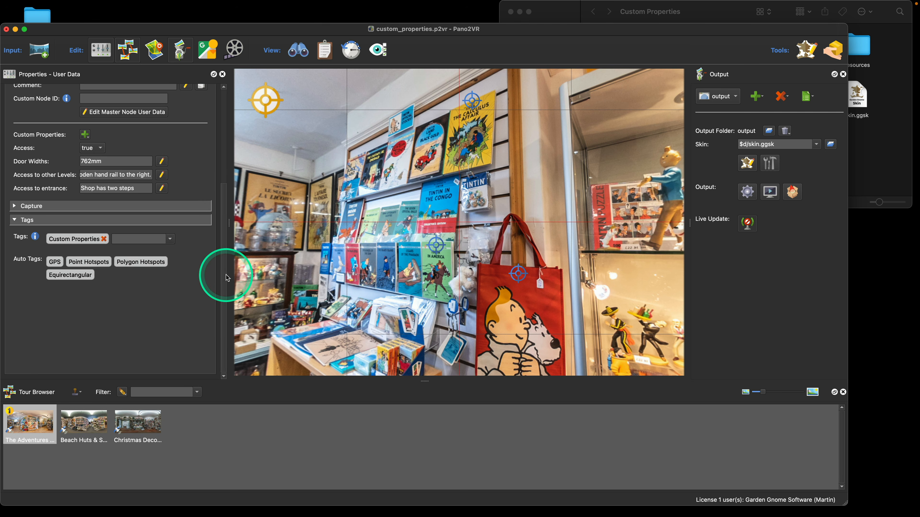
left_click(436, 245)
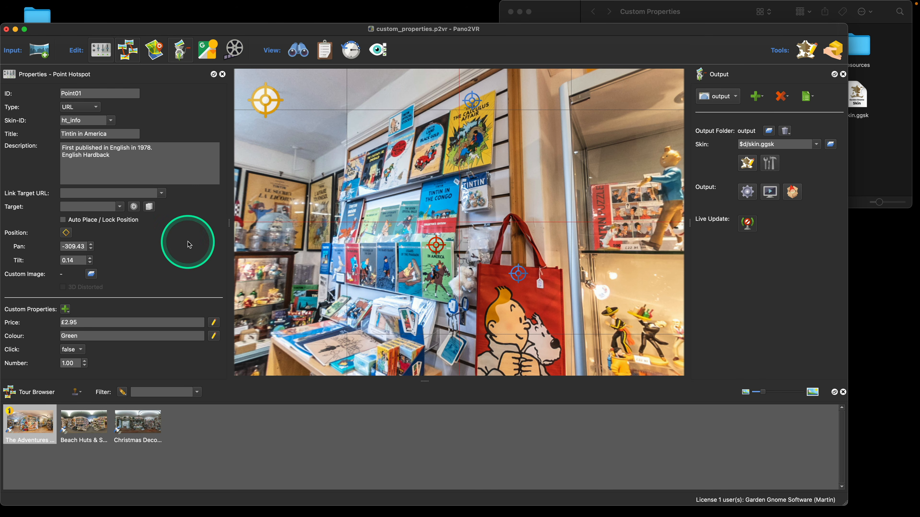
right_click(14, 363)
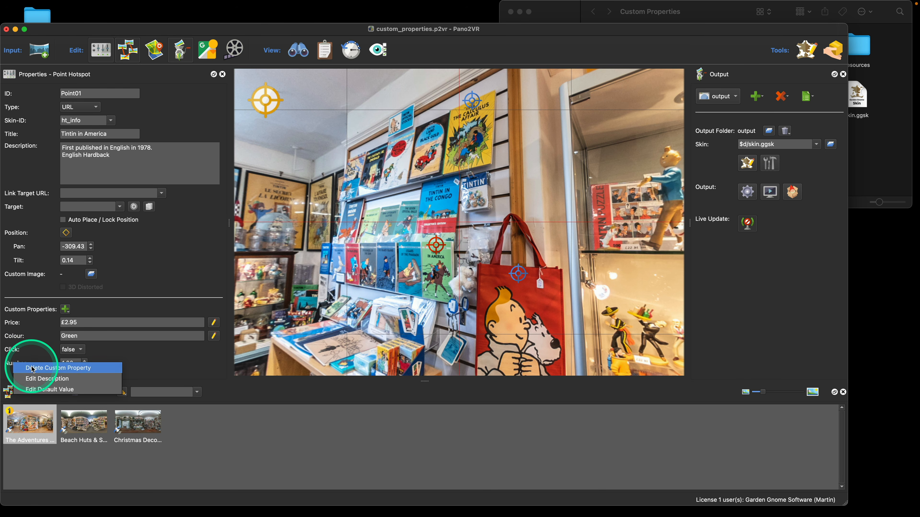
left_click(21, 368)
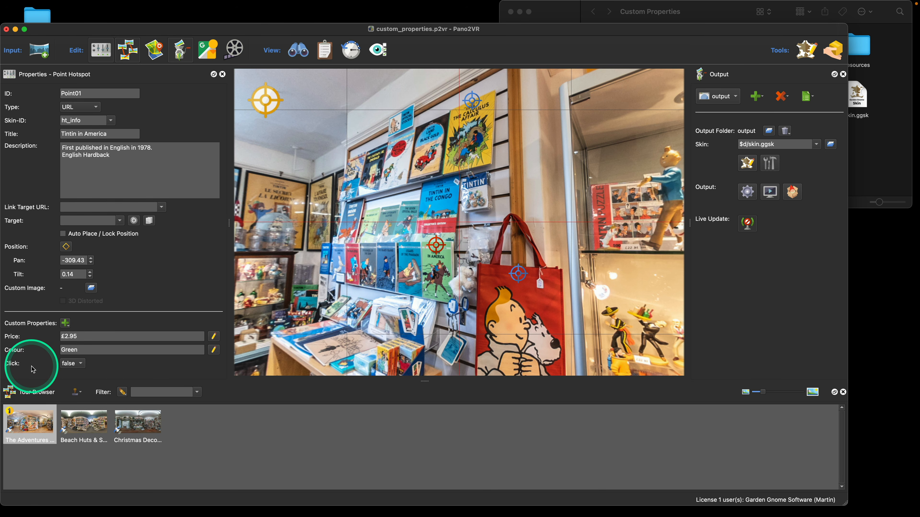
- Reopen the skin and remove var_number from its variables
left_click(747, 163)
scroll(724, 221, "down", 3)
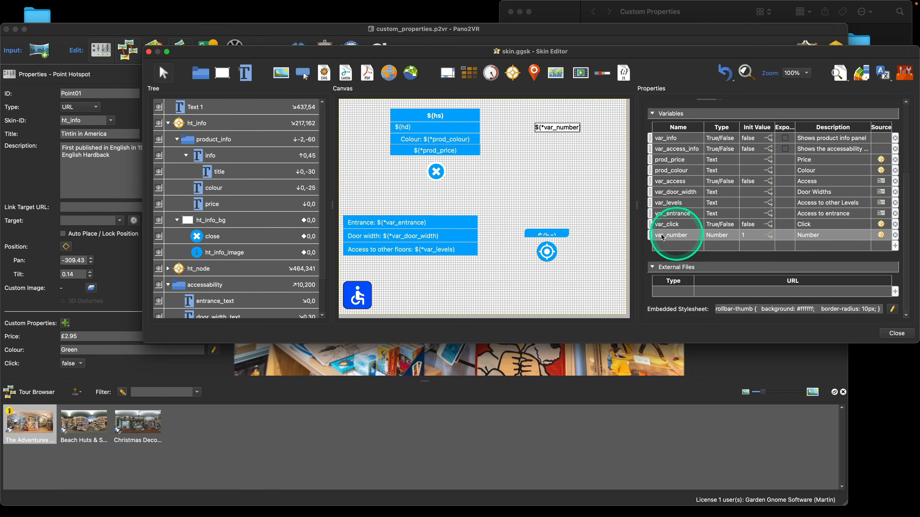
left_click(895, 236)
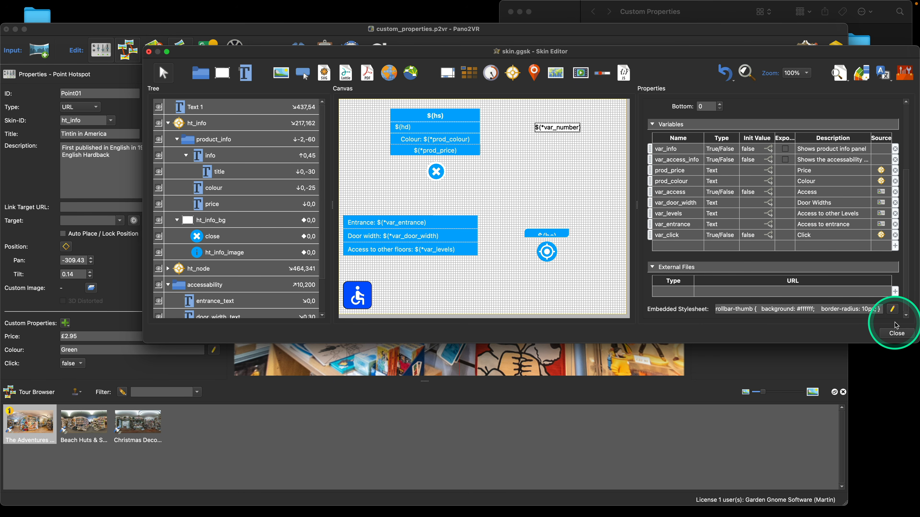
left_click(754, 365)
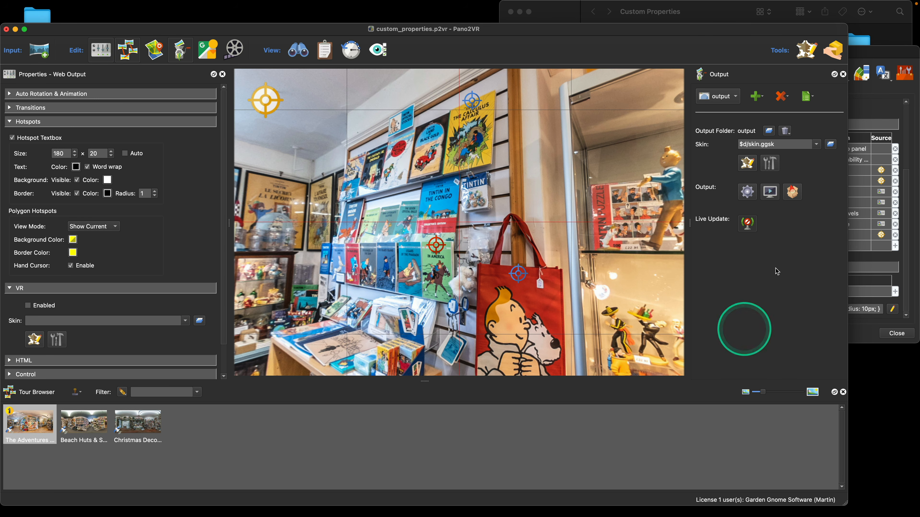
left_click(890, 50)
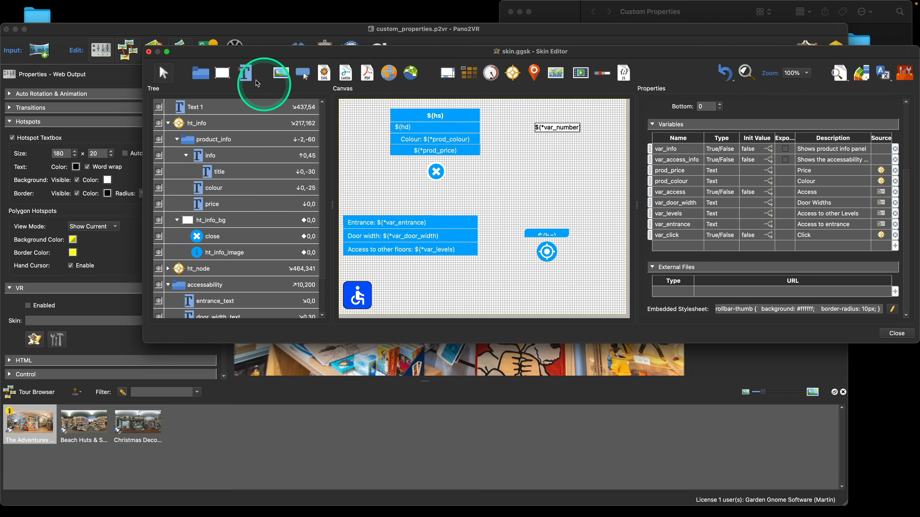
- Place a text element below the $(*var_number) text and give it a Mouse Click action that sets its own element angle to 45°
left_click(245, 73)
left_click(540, 170)
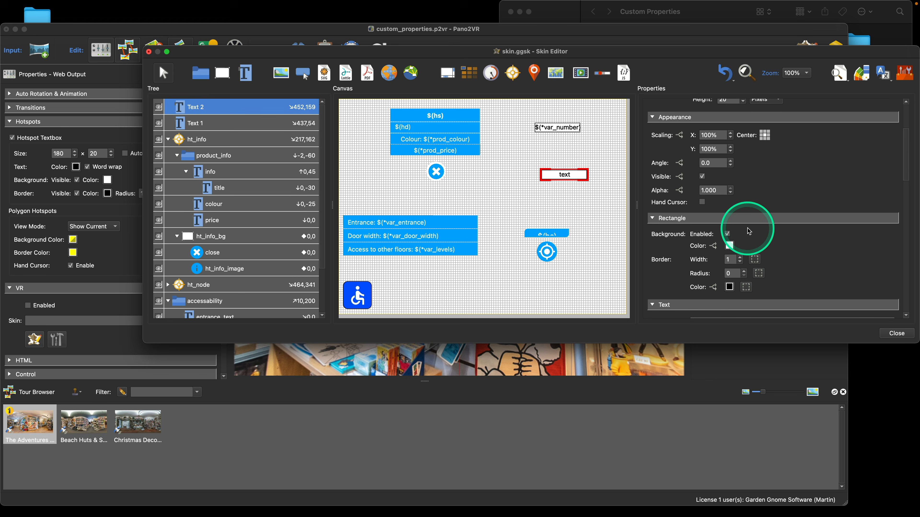
scroll(687, 232, "down", 10)
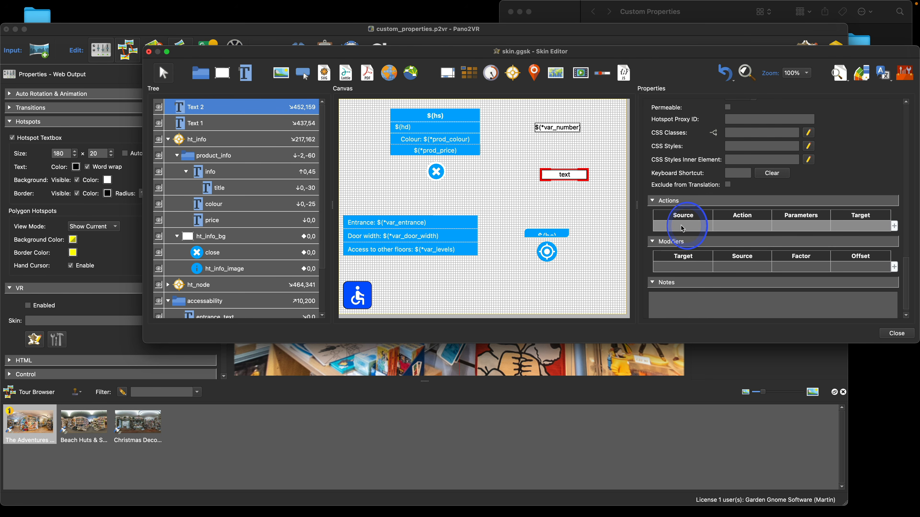
double_click(684, 226)
left_click(528, 188)
left_click(528, 197)
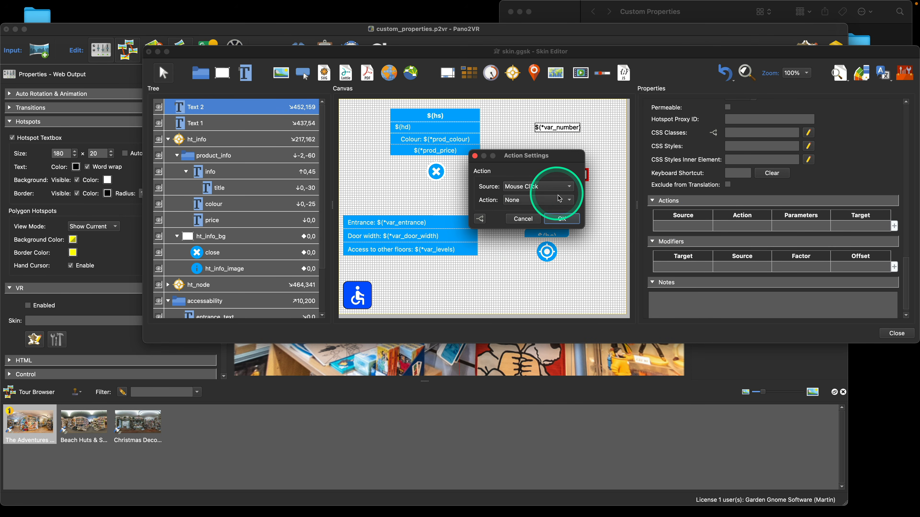
left_click(533, 200)
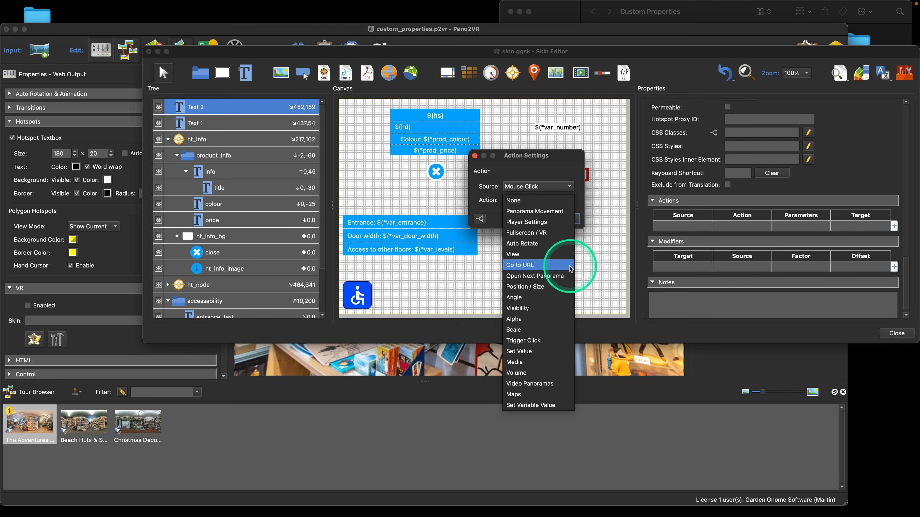
left_click(543, 297)
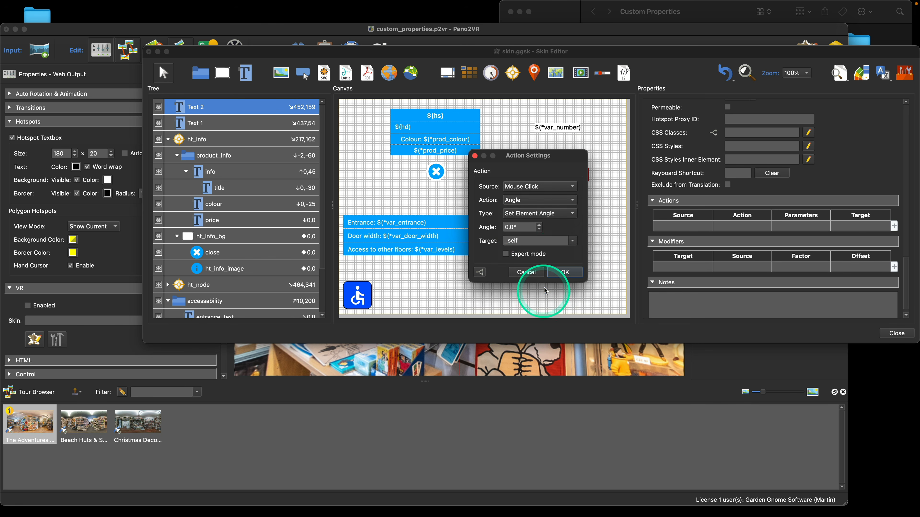
type("4")
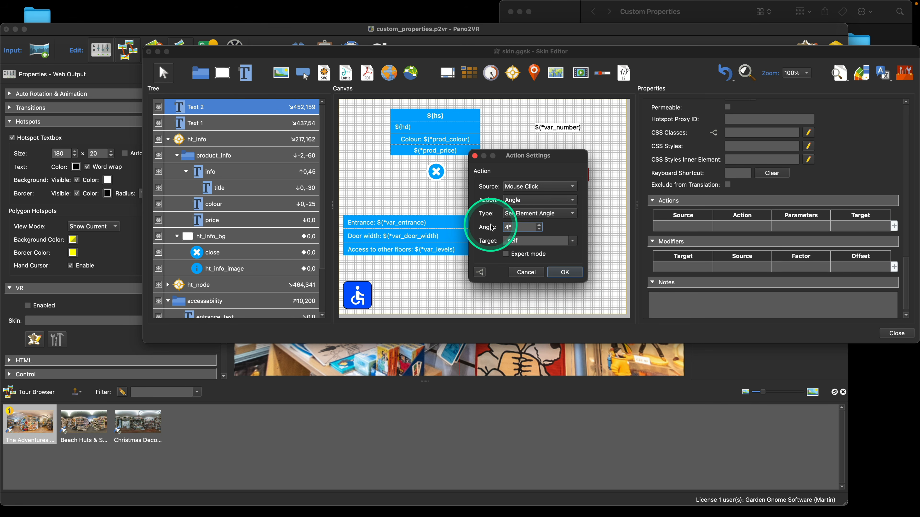
type("5")
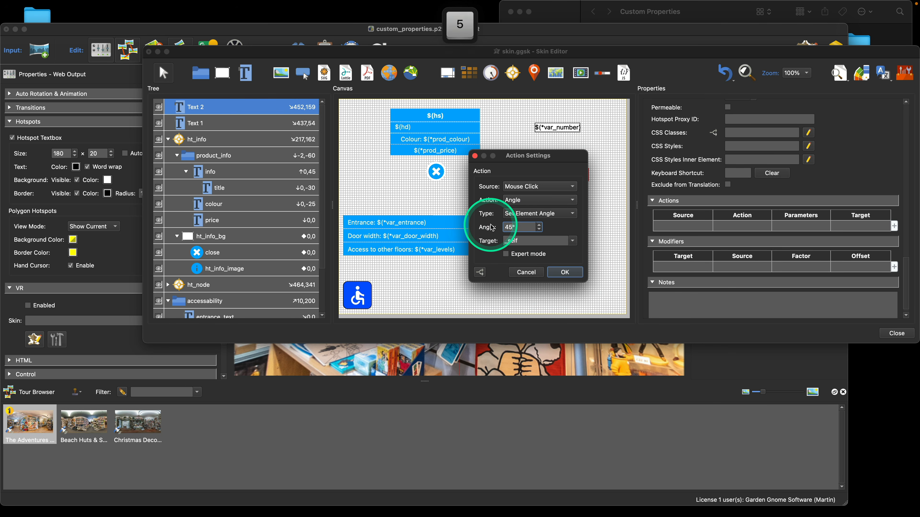
left_click(556, 273)
- Test the text element's click rotation in the skin's live preview, and delete the element from the canvas
left_click(839, 73)
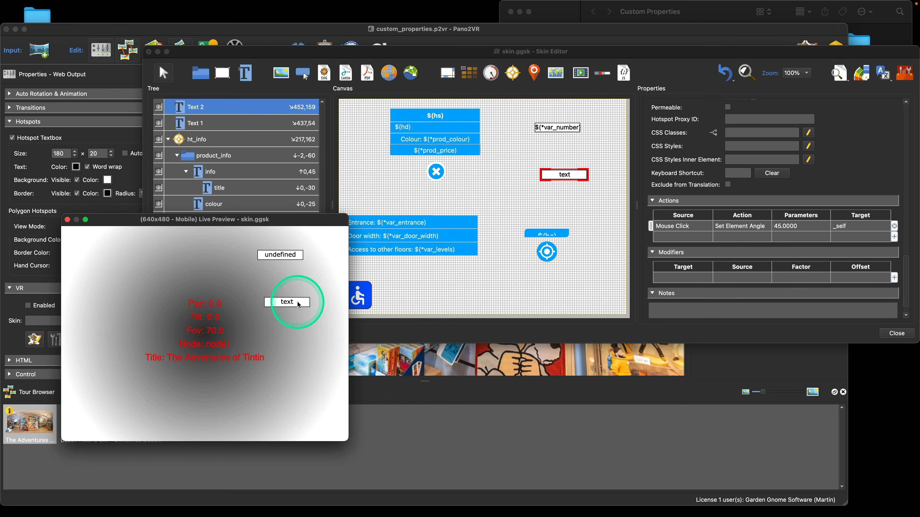
left_click(300, 305)
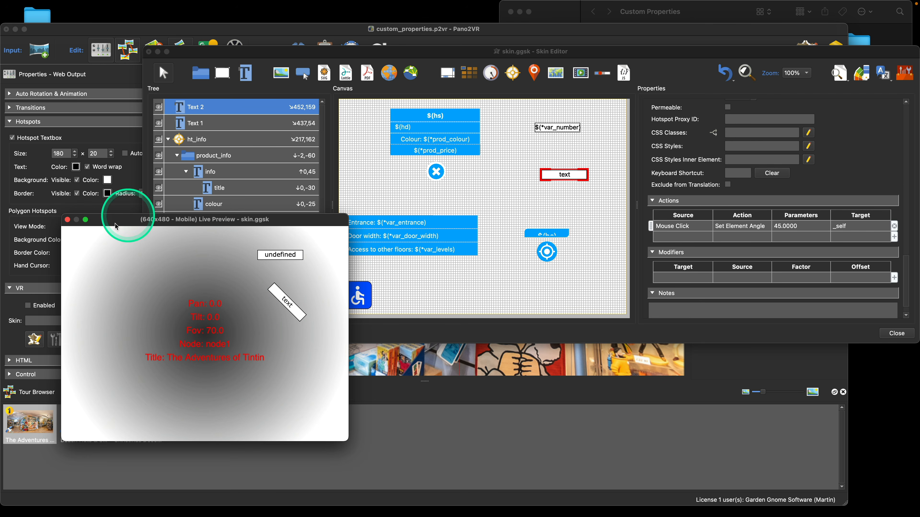
left_click(67, 219)
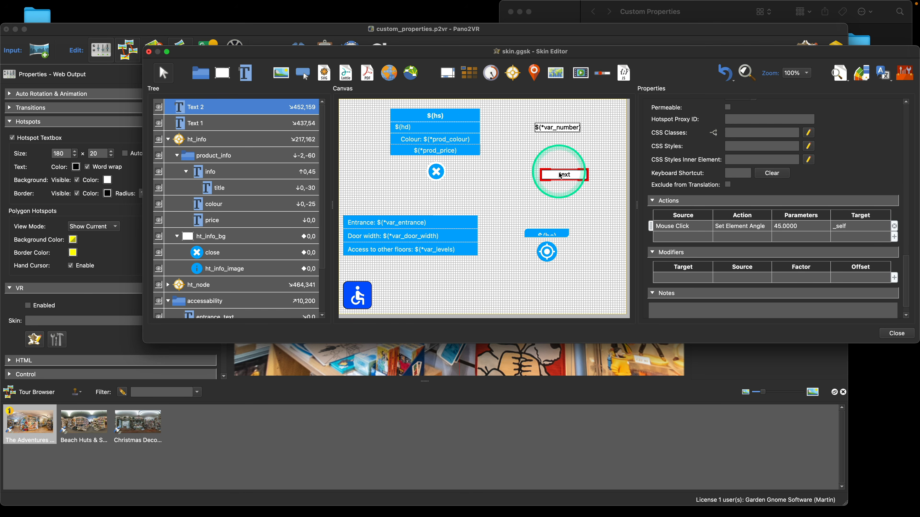
key("BackSpace")
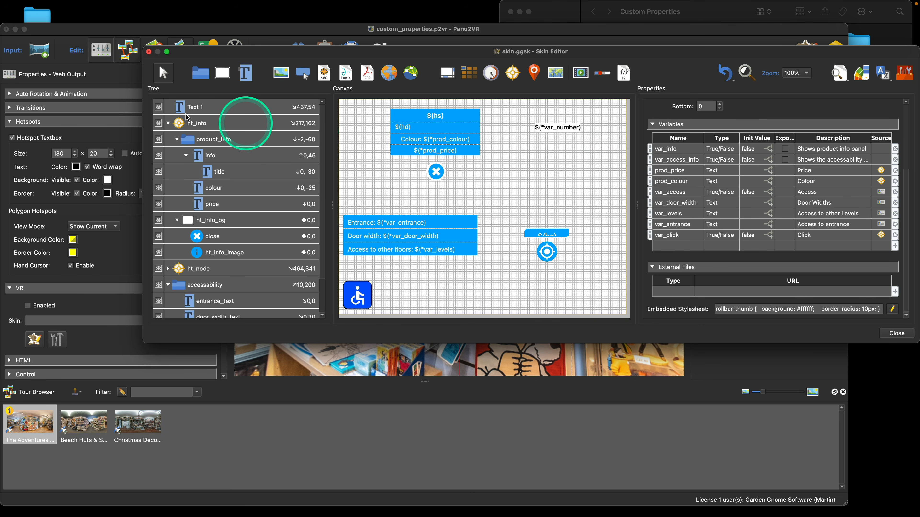
- Add a rectangle to the canvas below the $(*var_number) text and move it to about 381,152
left_click(222, 73)
left_click(583, 164)
left_click_drag(589, 168, 515, 172)
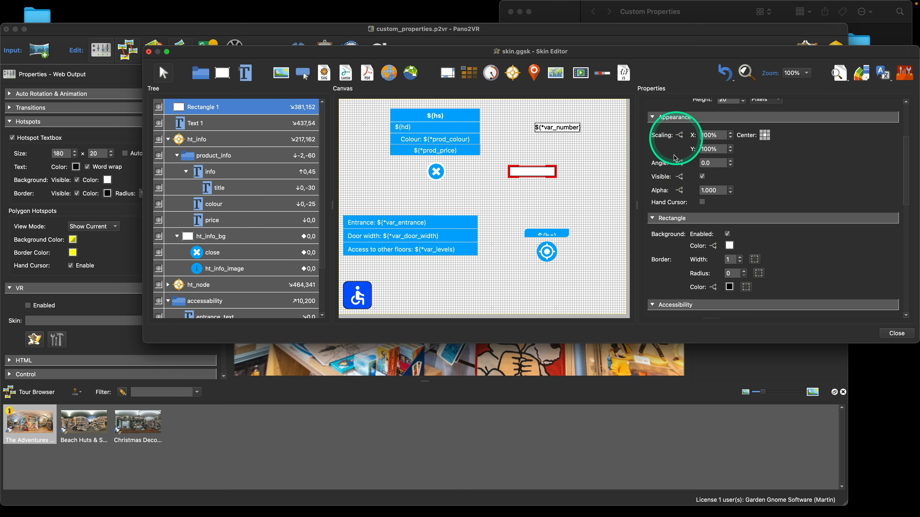
scroll(724, 272, "down", 3)
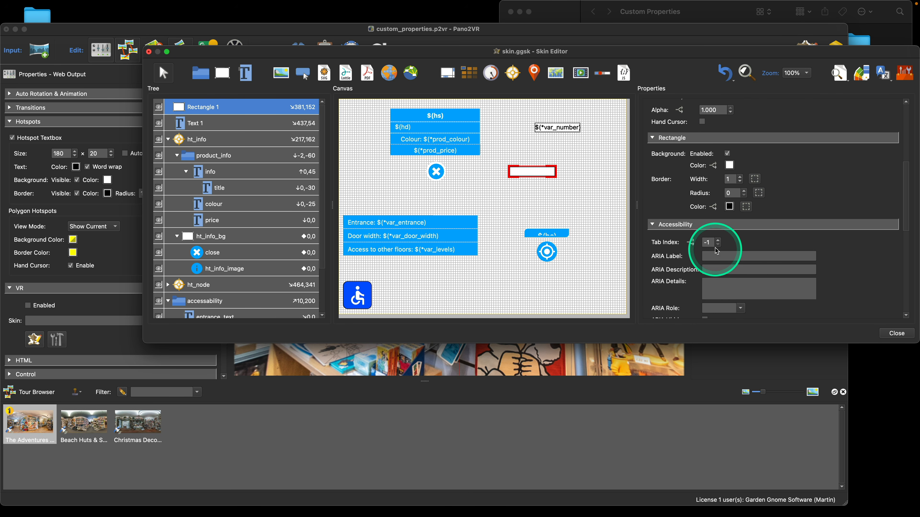
scroll(688, 250, "up", 3)
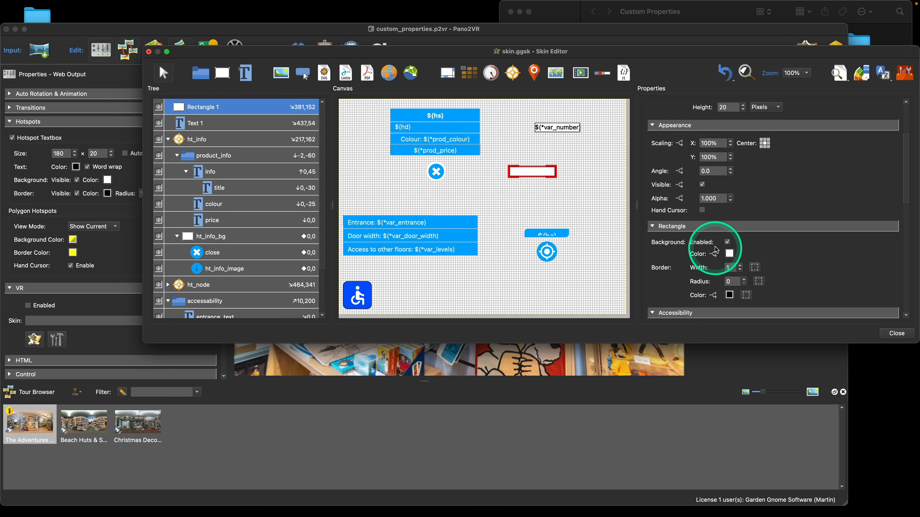
- Examine the trigger categories available in a logic block for the rectangle's scaling, and discard the block
left_click(680, 143)
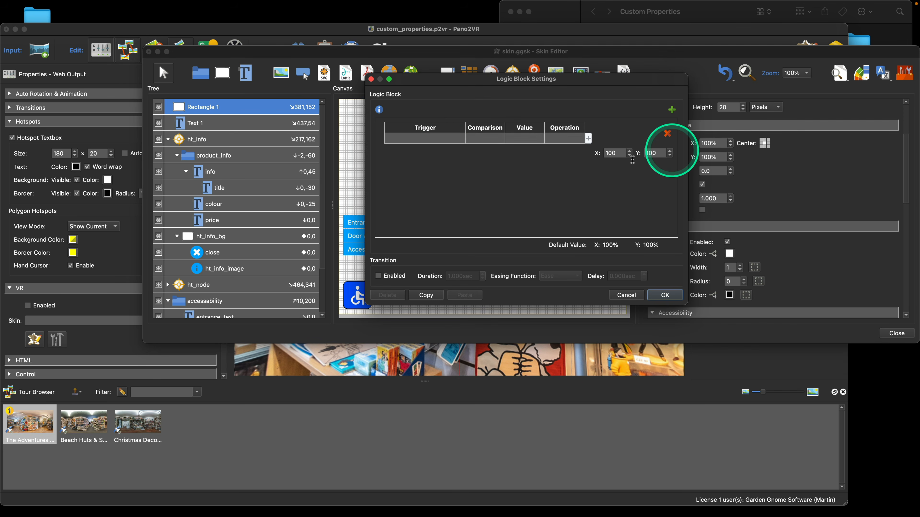
double_click(440, 140)
double_click(437, 140)
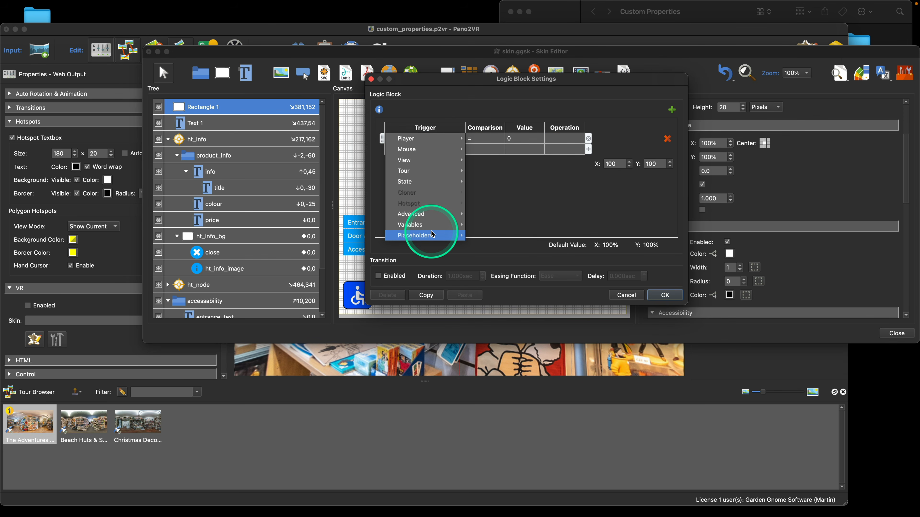
mouse_move(435, 225)
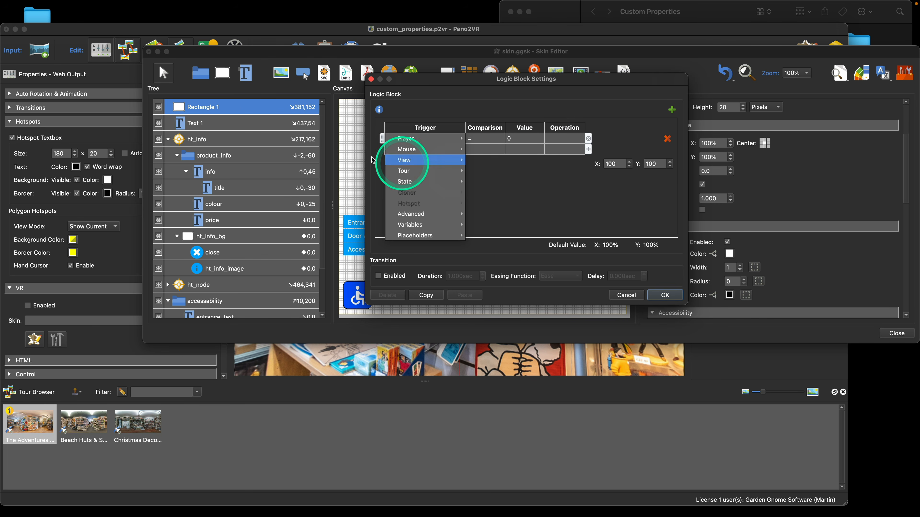
left_click(631, 297)
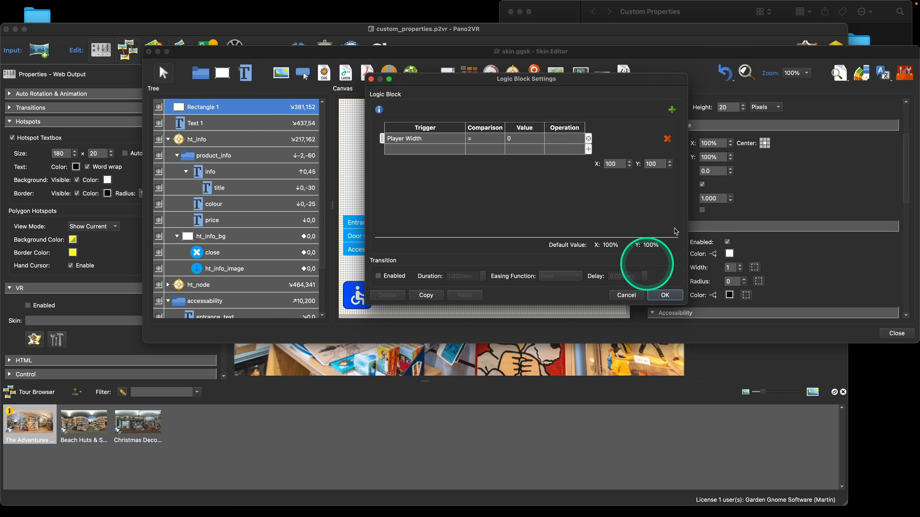
left_click(626, 295)
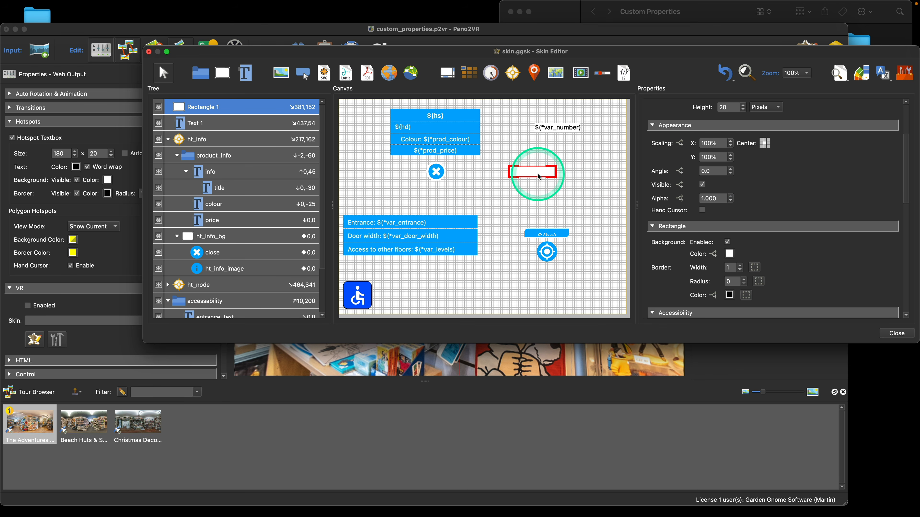
- Delete the rectangle from the canvas and close the skin editor, saving the changes to the skin
key("BackSpace")
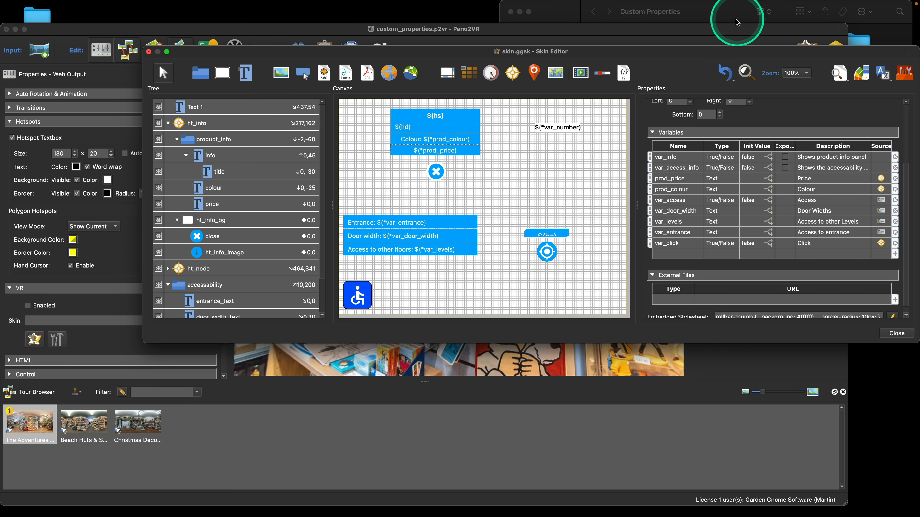
left_click(897, 333)
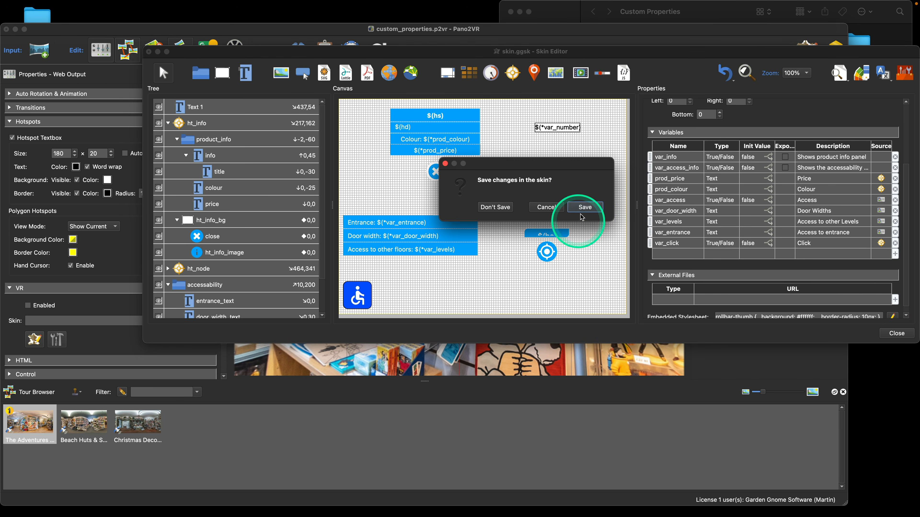
left_click(557, 212)
- Regenerate the tour output, overwriting pano.xml, and toggle the Tintin & Snowy bag hotspot's product info in the browser preview
left_click(747, 192)
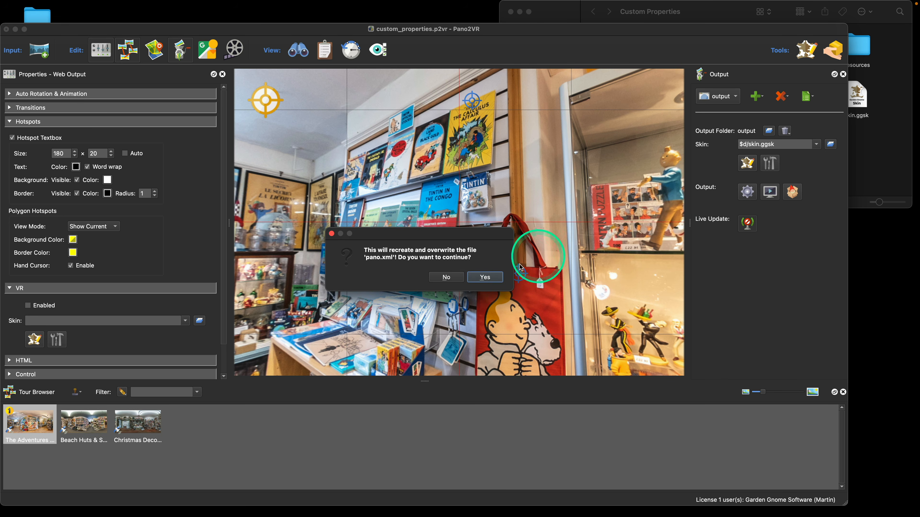
left_click(496, 283)
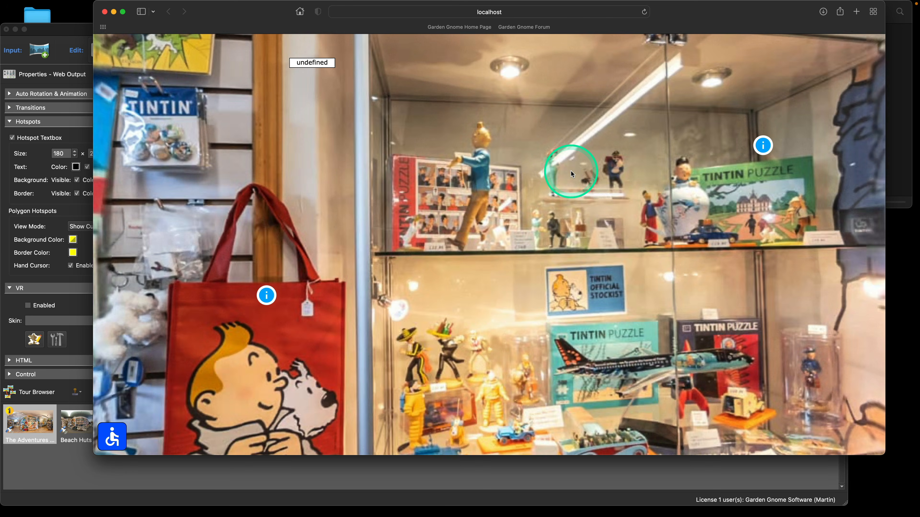
left_click_drag(560, 173, 540, 175)
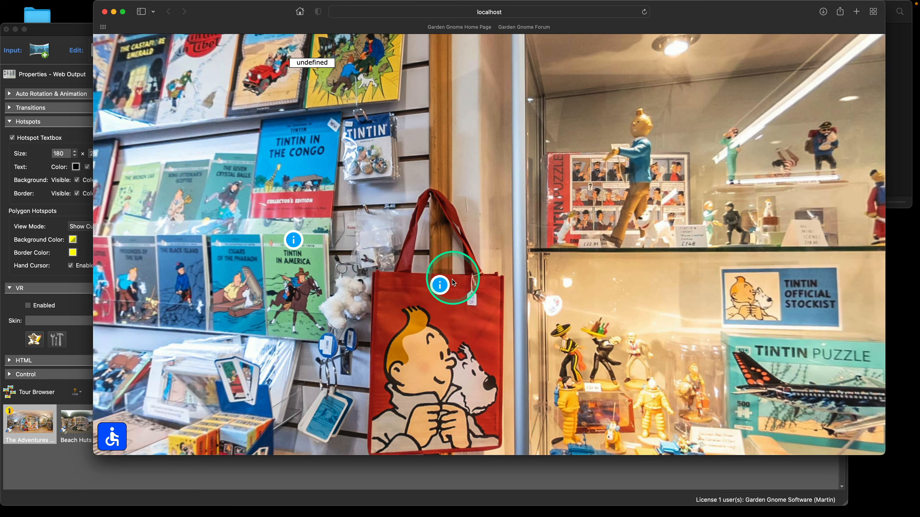
left_click(440, 285)
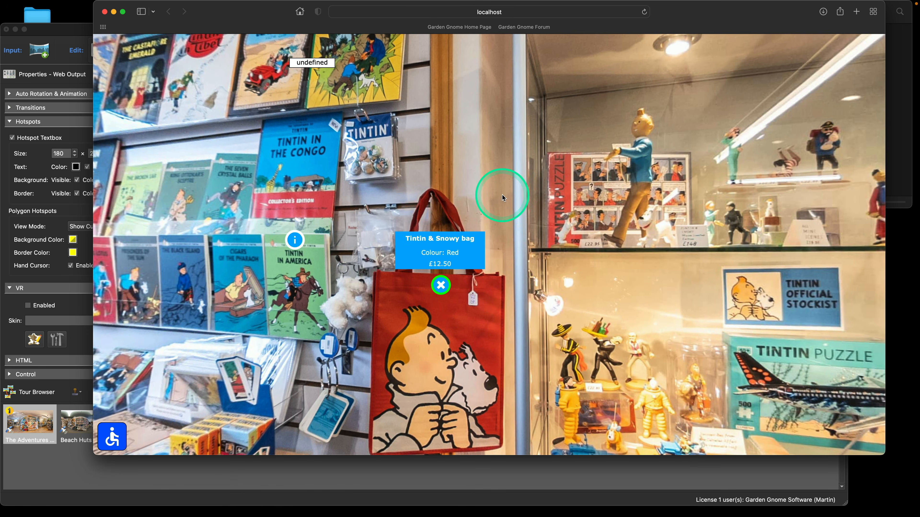
left_click(440, 285)
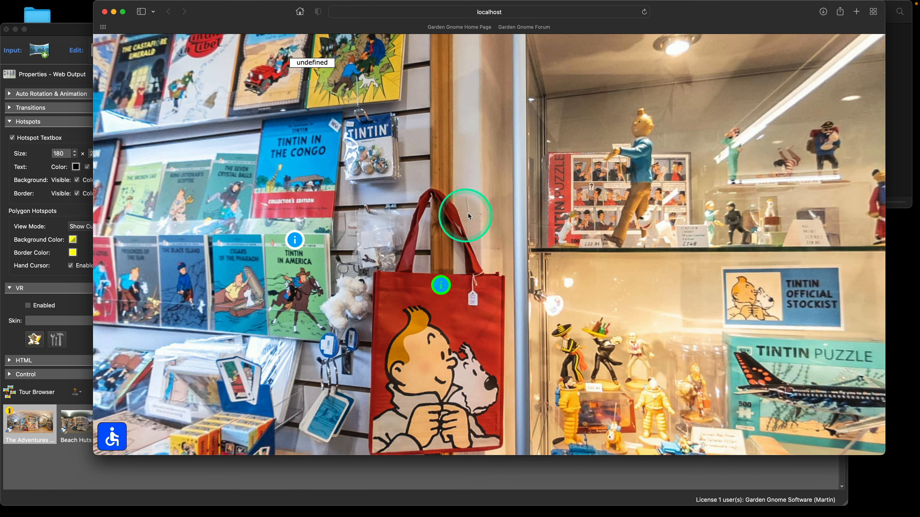
left_click(441, 284)
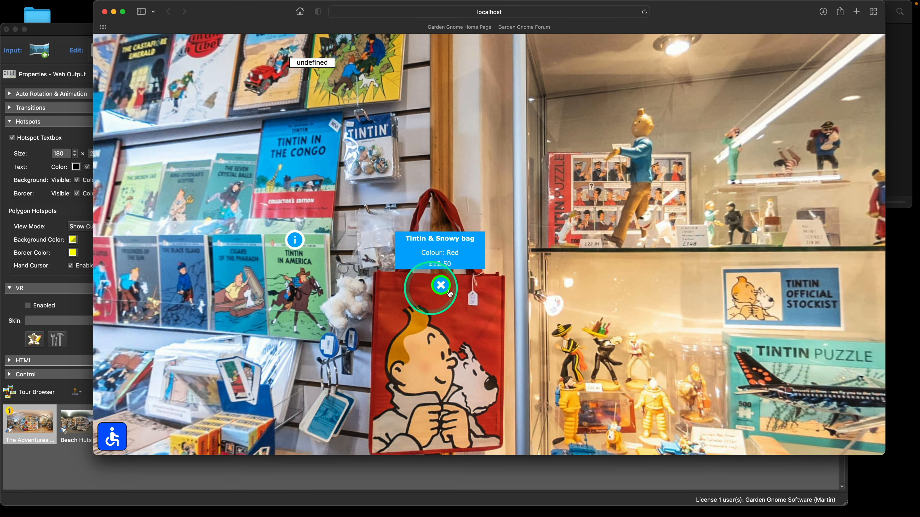
- Test switching the product info between the Tintin in America, The Calculus Affair and bag hotspots, and close the preview
left_click(295, 242)
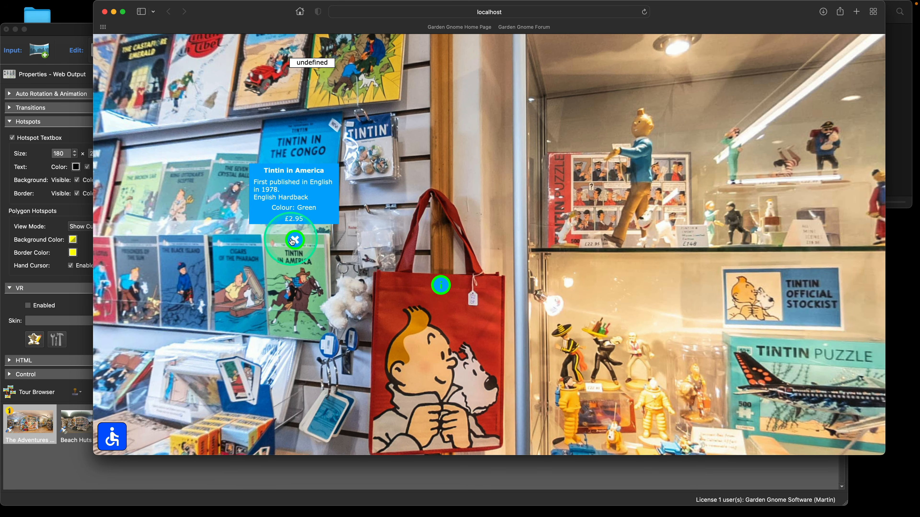
left_click(295, 244)
left_click(295, 243)
left_click(295, 243)
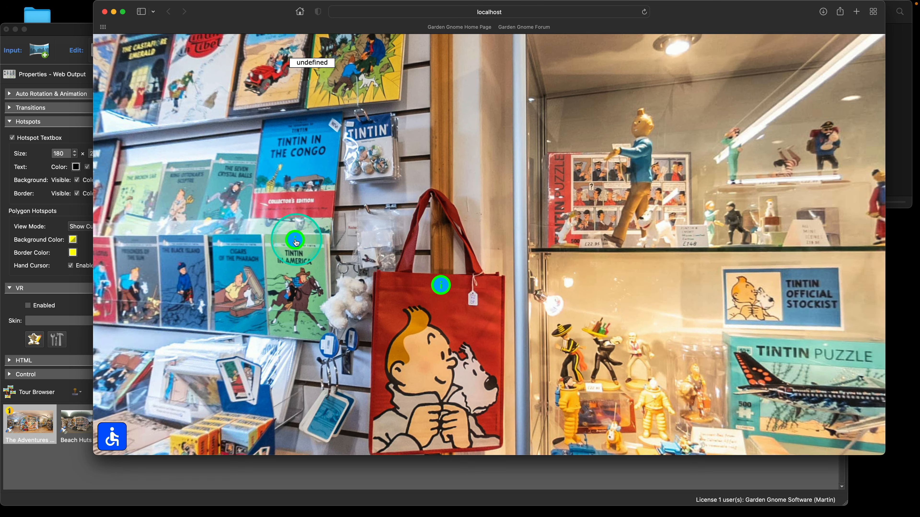
left_click(295, 243)
left_click_drag(295, 243, 340, 100)
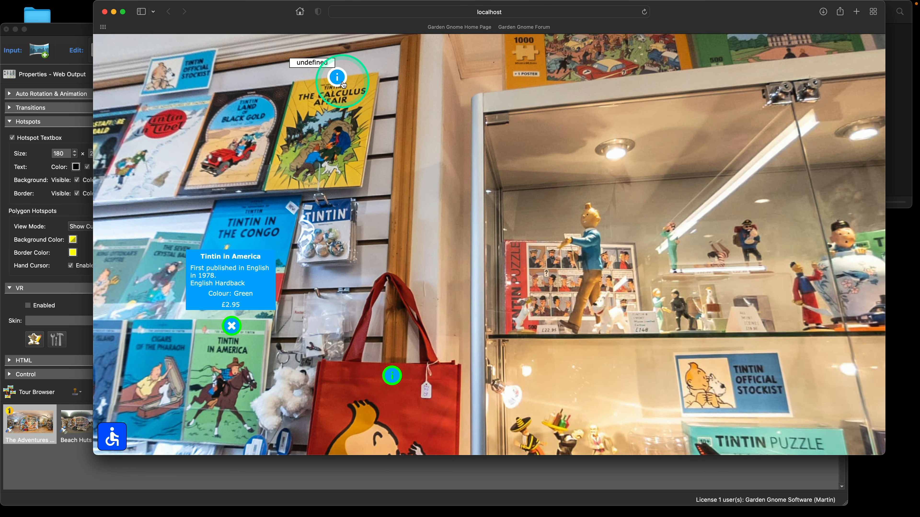
left_click(338, 78)
left_click(381, 376)
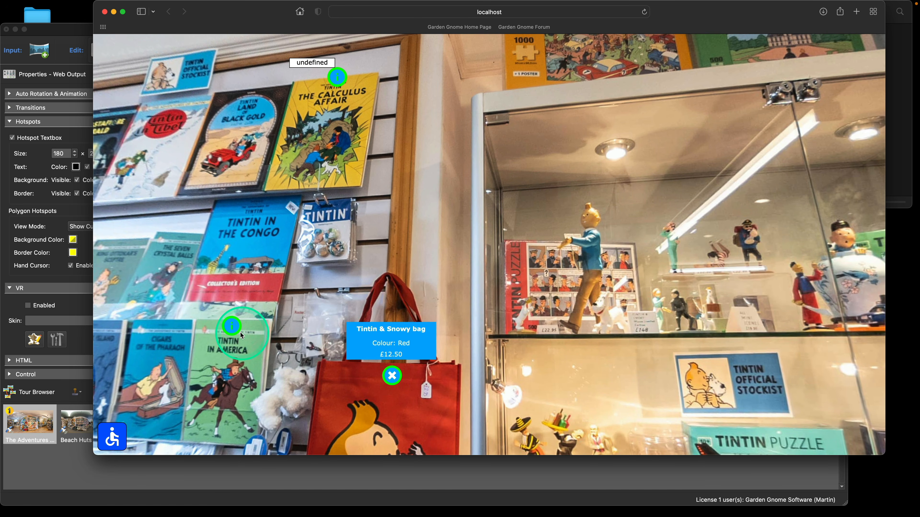
left_click(232, 326)
left_click_drag(437, 270, 428, 273)
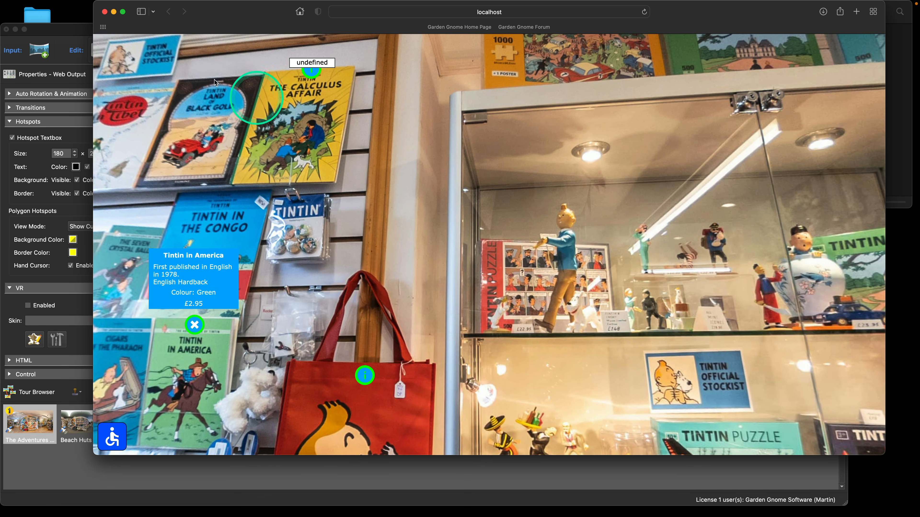
left_click(105, 12)
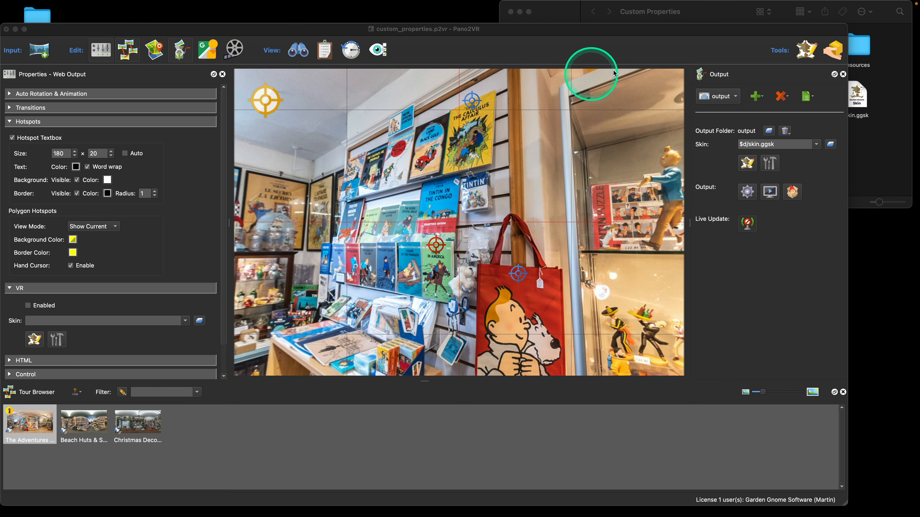
- Reopen the skin and delete the $(*var_number) text element from the canvas
left_click_drag(701, 33, 715, 29)
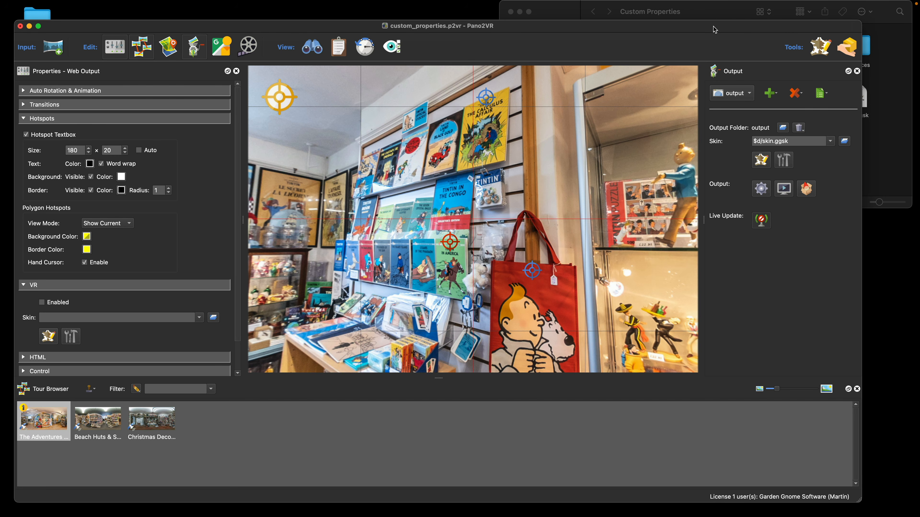
left_click(761, 159)
left_click(558, 128)
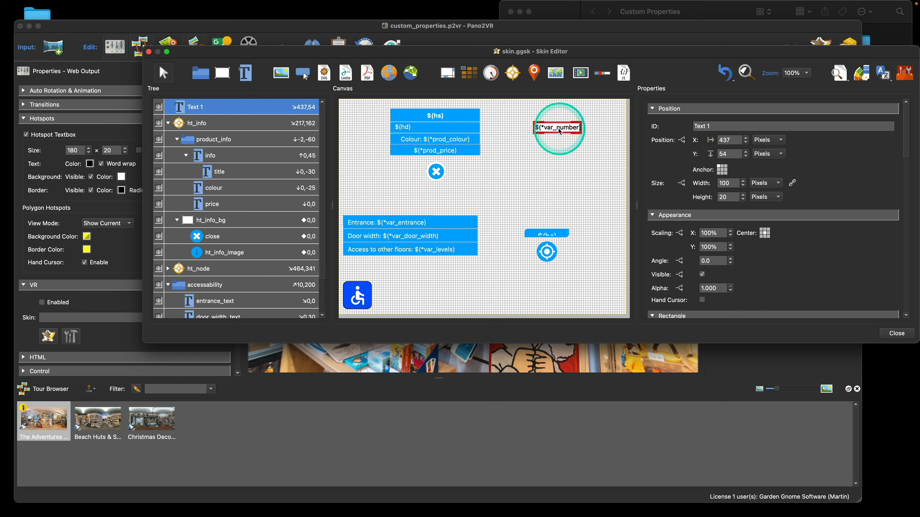
key("BackSpace")
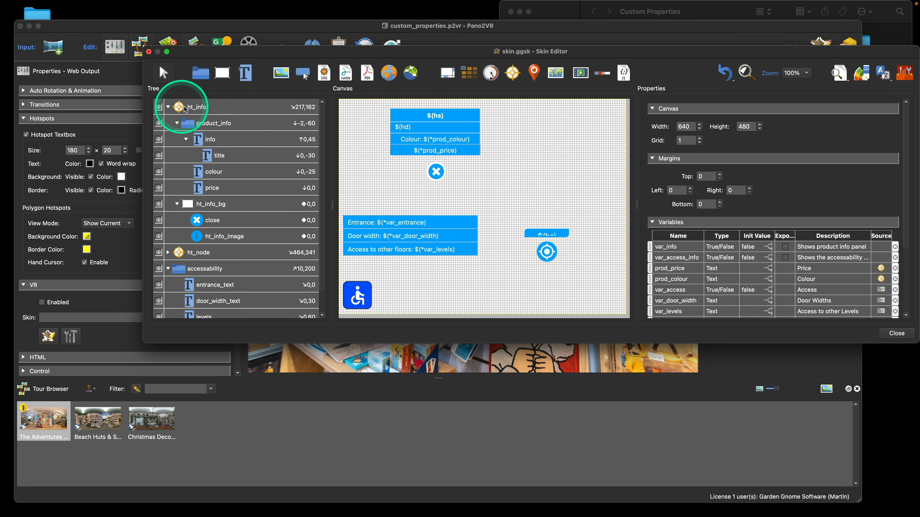
- Review the Mouse Click actions of ht_info_image, including the settings of the Hide Element action targeting #close
left_click(217, 237)
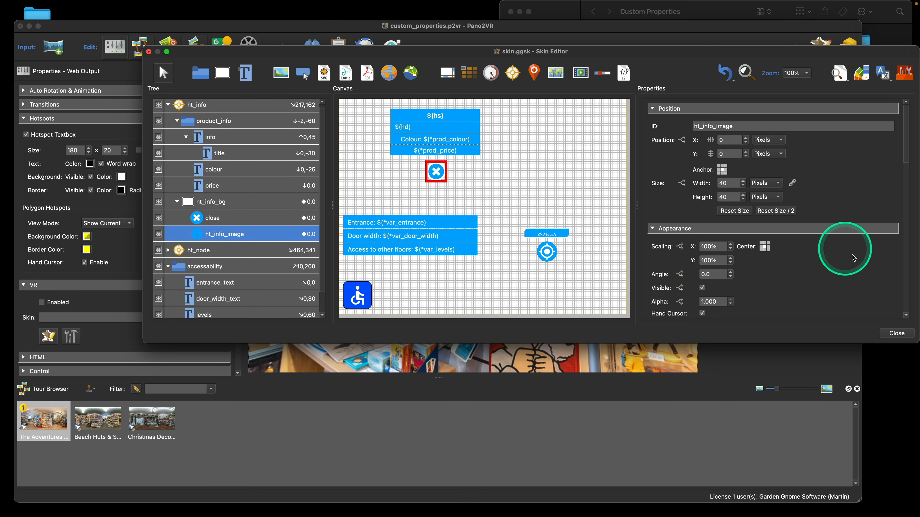
scroll(853, 254, "down", 15)
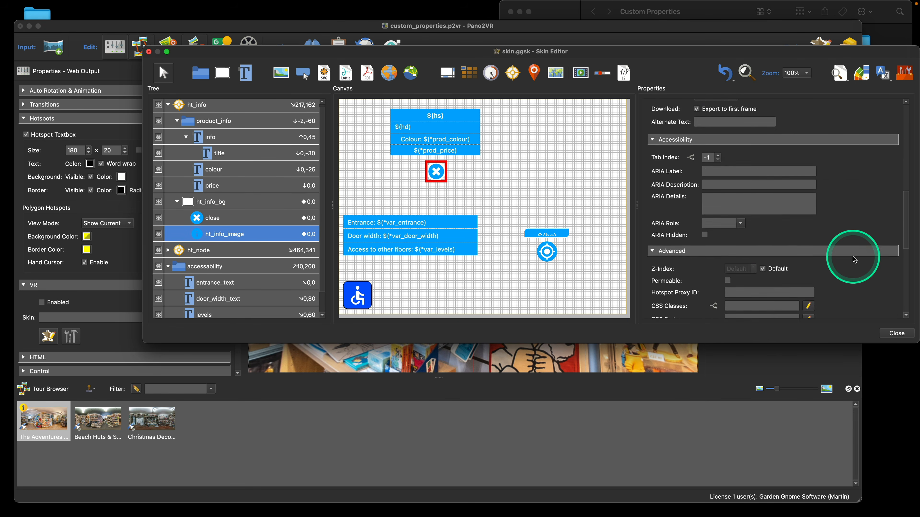
scroll(853, 256, "down", 10)
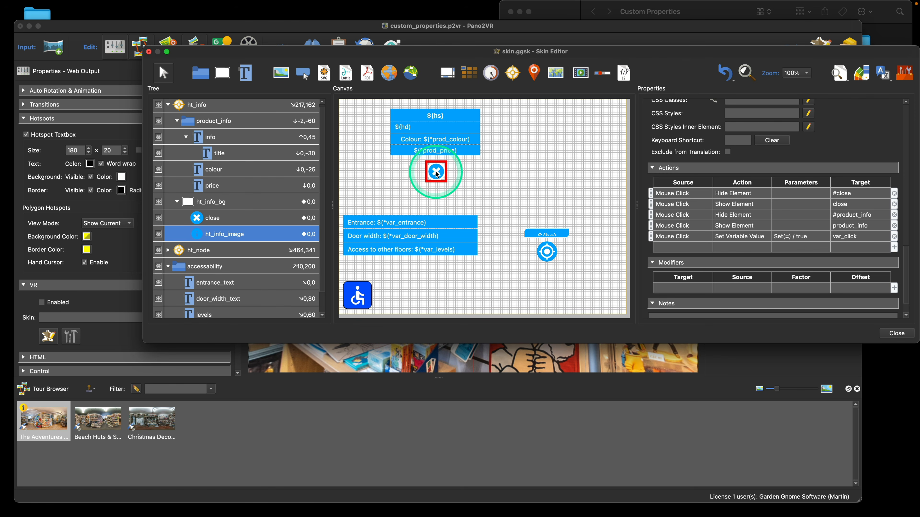
double_click(832, 196)
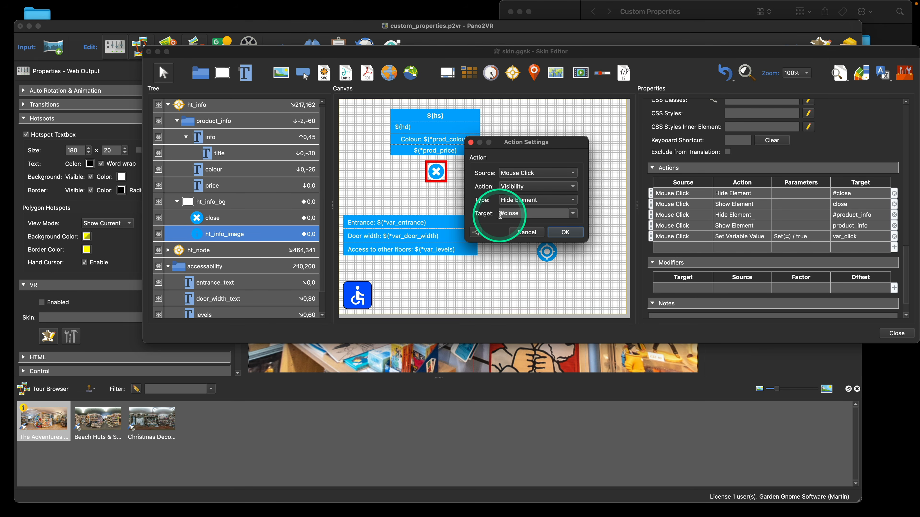
left_click(520, 232)
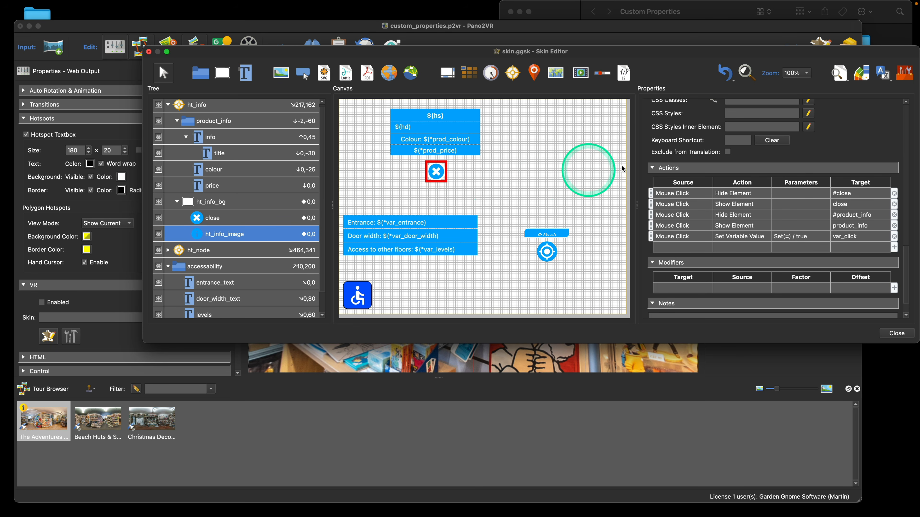
- Return to the project window, preview the existing output in the browser and open the Tintin & Snowy bag's product info
left_click(598, 351)
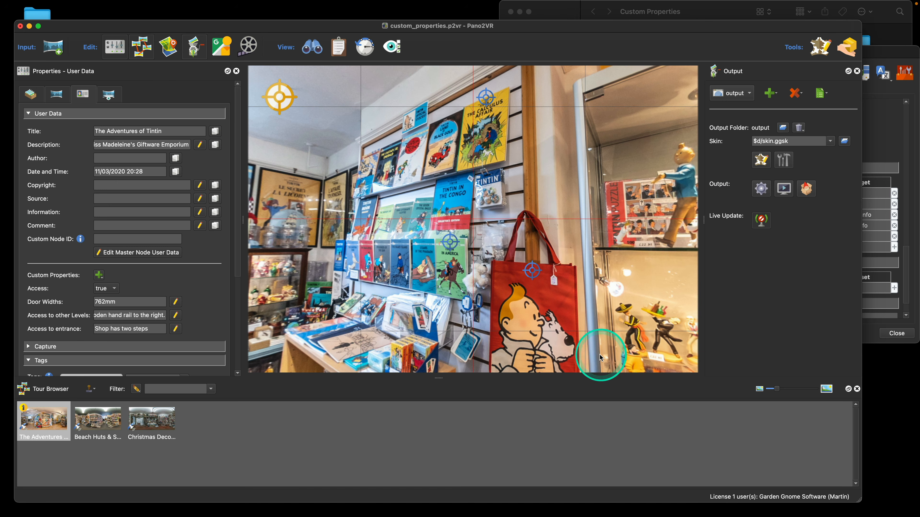
left_click(784, 188)
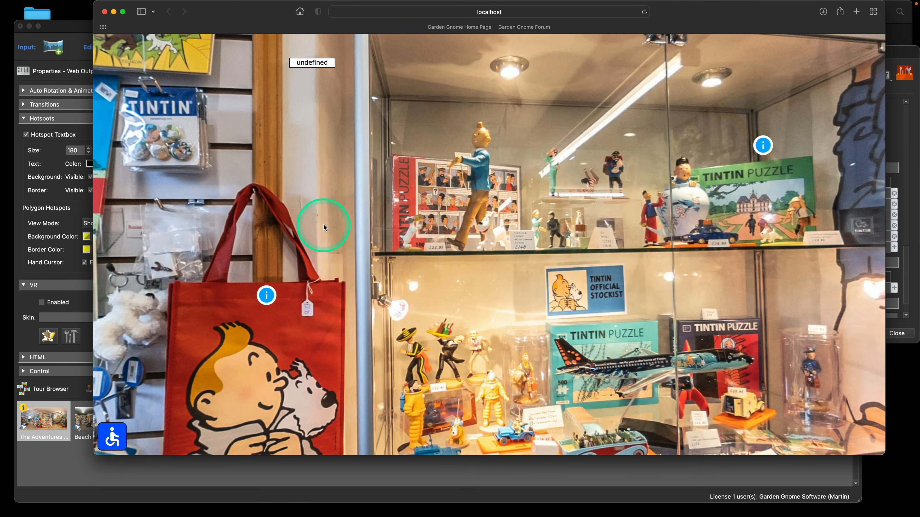
left_click_drag(318, 227, 349, 205)
left_click(291, 281)
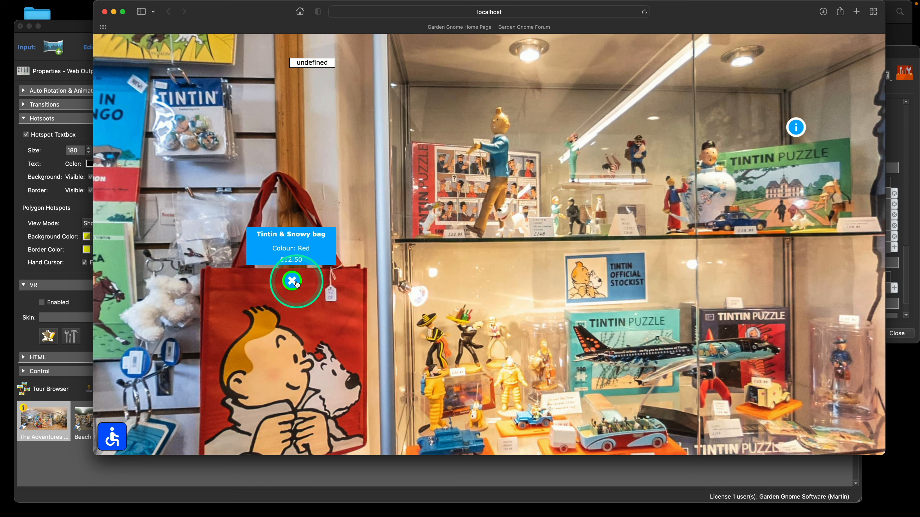
- Toggle the bag hotspot's product info repeatedly, and open the Tintin in America hotspot's info while the bag's is open
left_click_drag(369, 276, 466, 273)
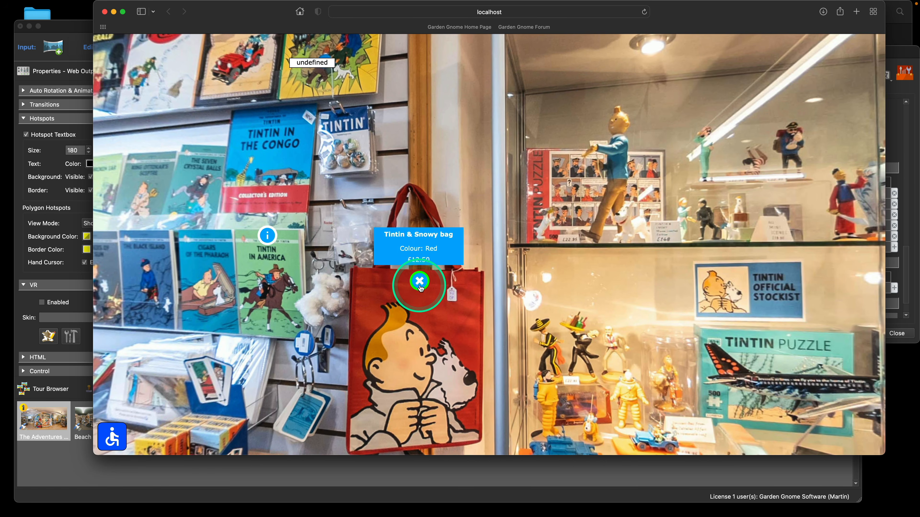
left_click(424, 285)
left_click(422, 284)
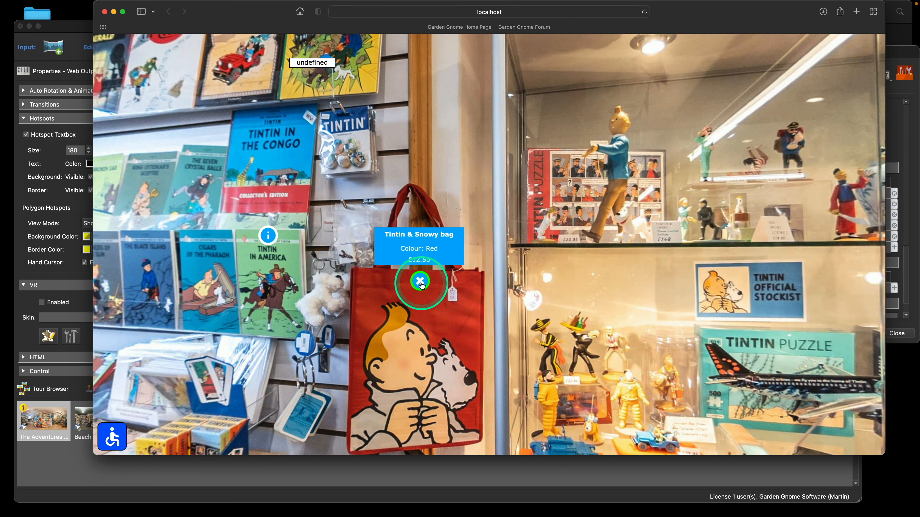
left_click(422, 286)
left_click(422, 293)
left_click(422, 292)
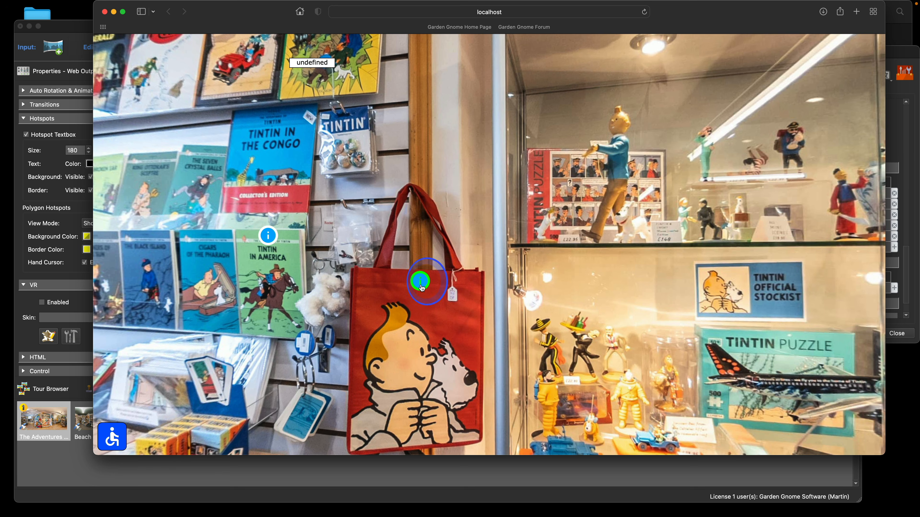
left_click(422, 289)
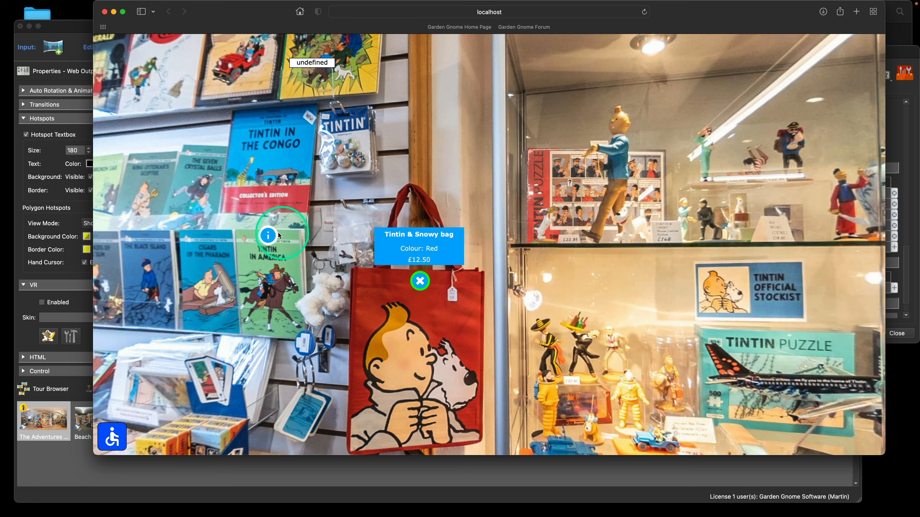
left_click(270, 236)
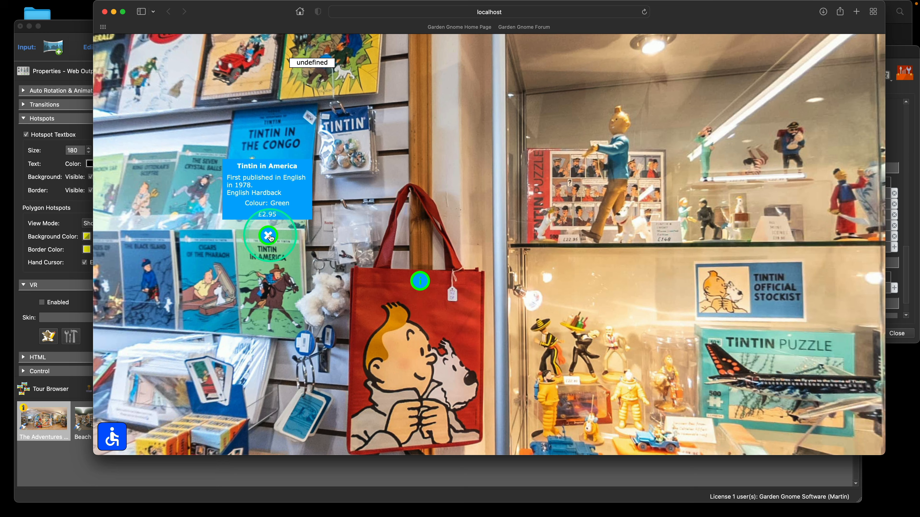
- Open the Tintin & Snowy bag's product info, return to the Skin Editor and review the Mouse Click actions of ht_info_image
left_click(420, 281)
left_click(905, 203)
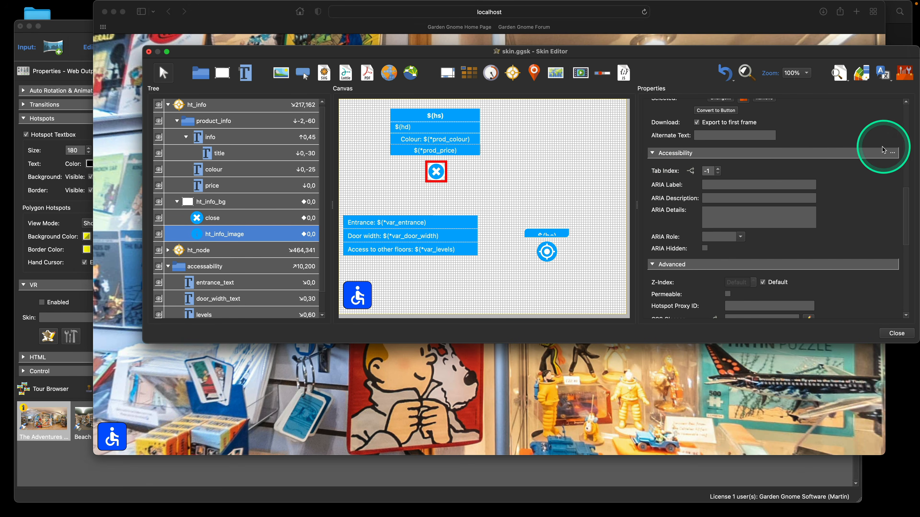
left_click(232, 234)
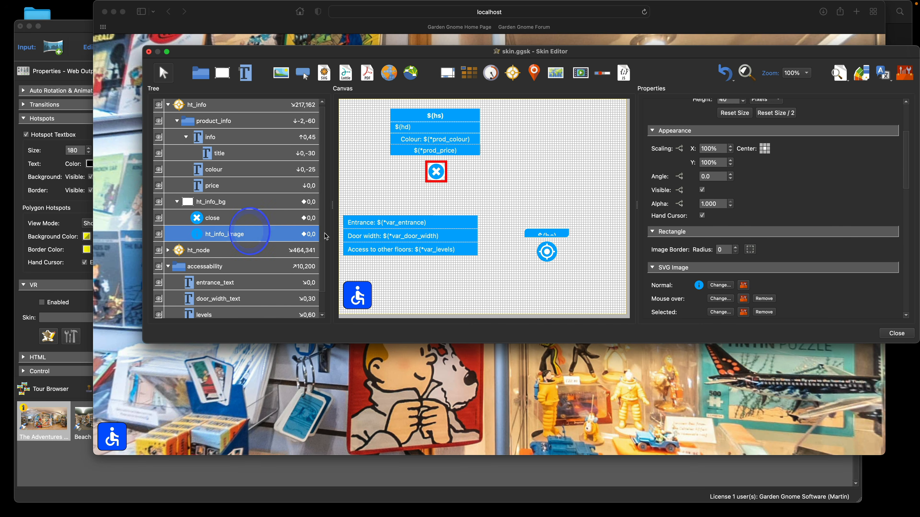
scroll(812, 224, "down", 10)
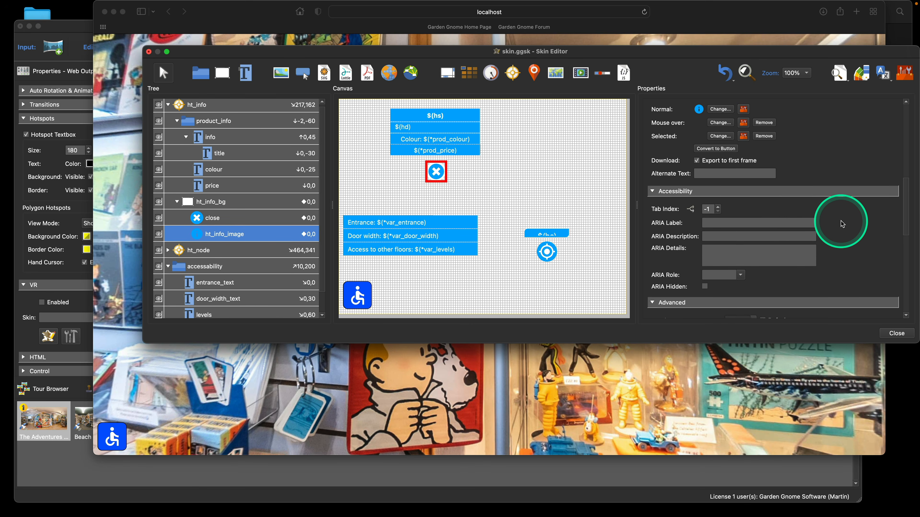
scroll(833, 223, "down", 5)
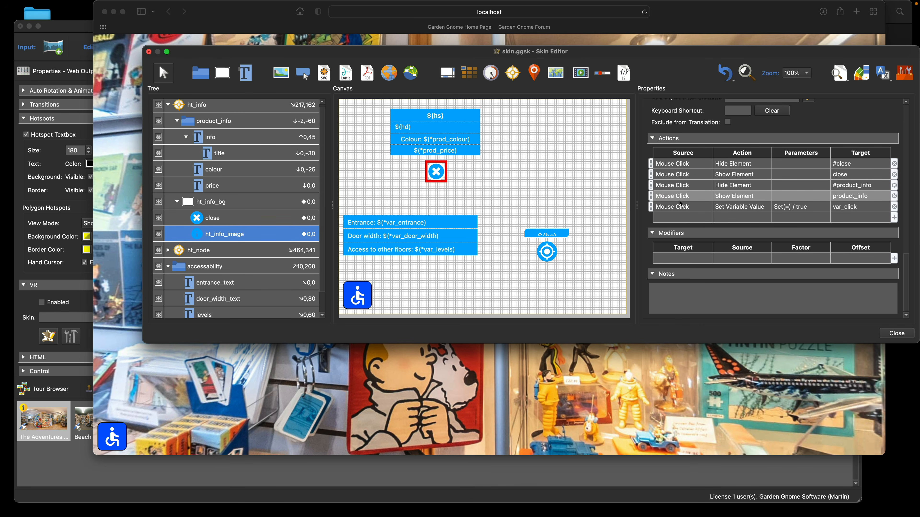
left_click(674, 165)
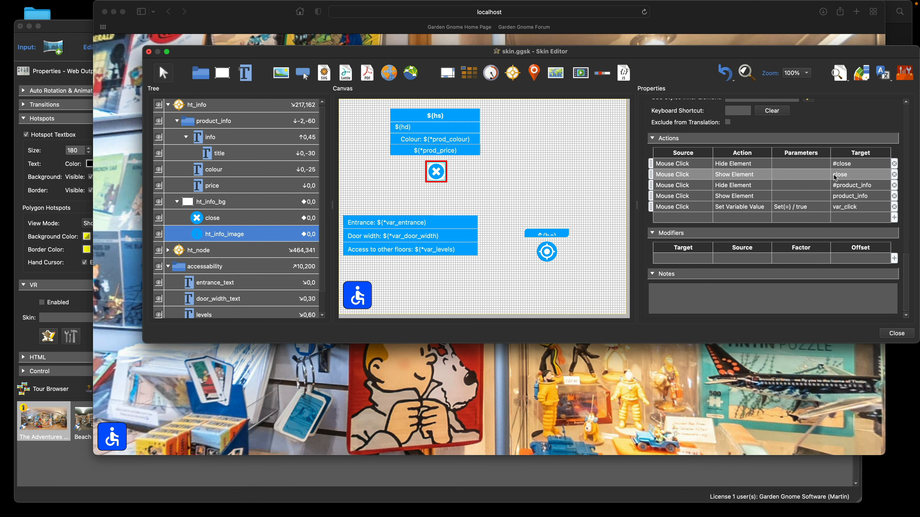
- In the browser tour, toggle the bag's product info, open the Puzzle – Snowy info and reopen the bag's info
left_click(612, 399)
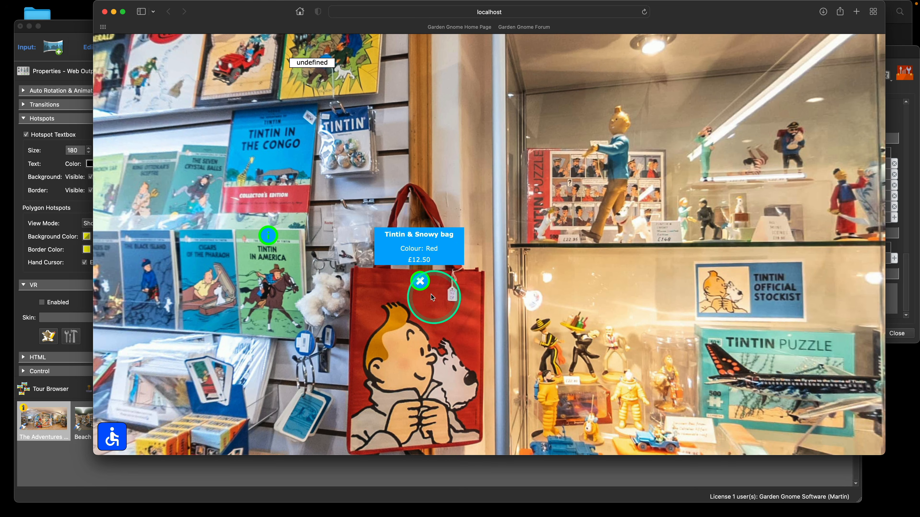
left_click(420, 283)
left_click(420, 282)
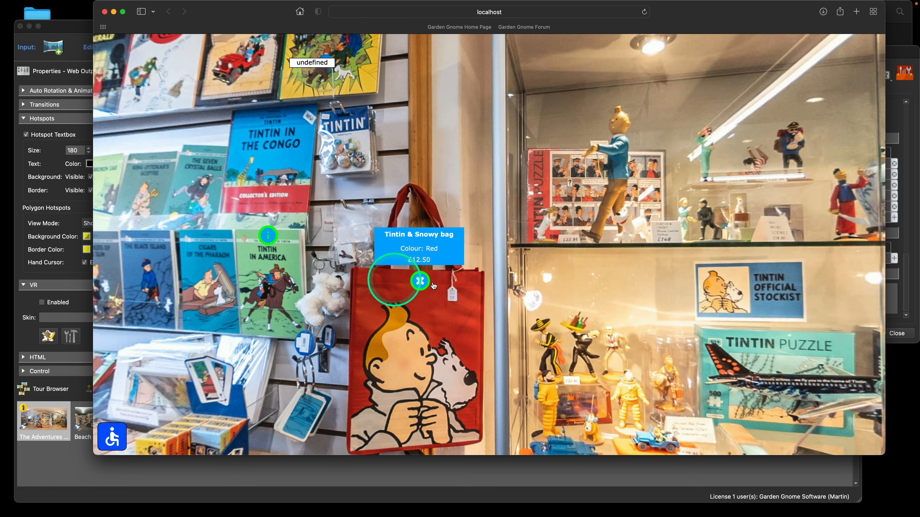
left_click_drag(665, 290, 554, 283)
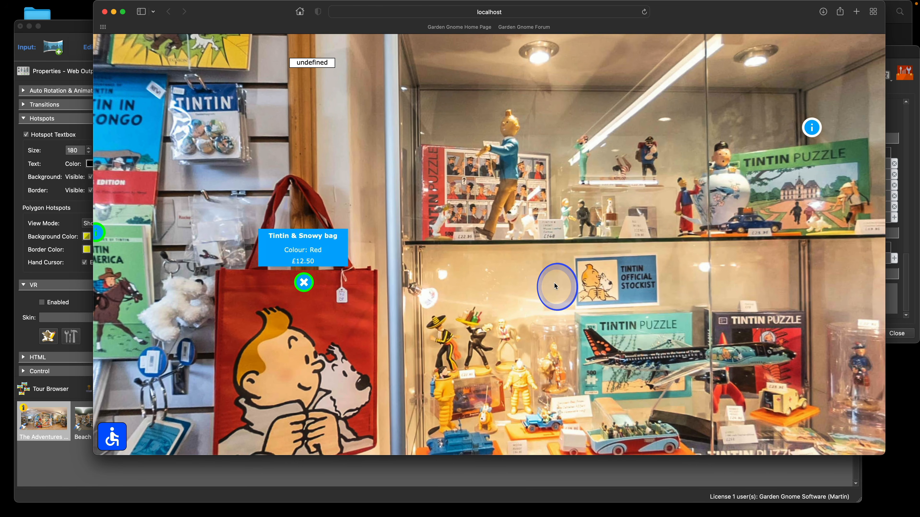
left_click(812, 130)
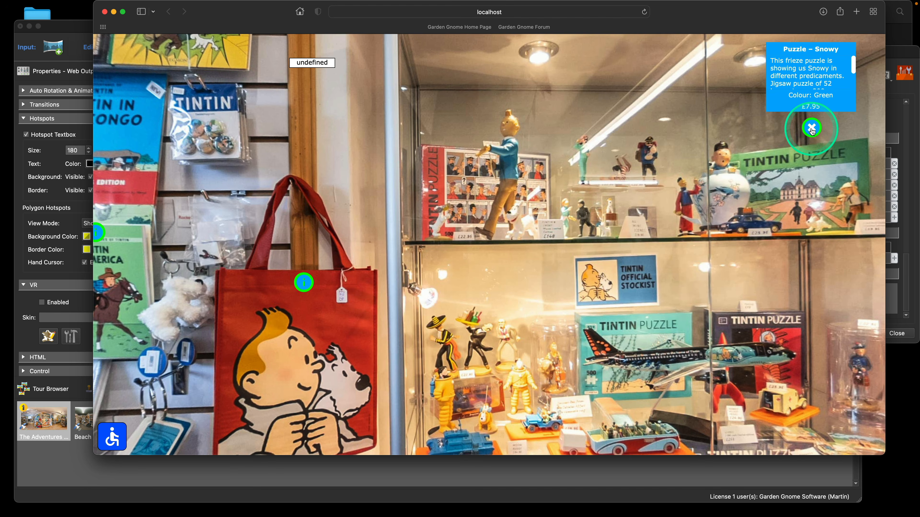
left_click(304, 282)
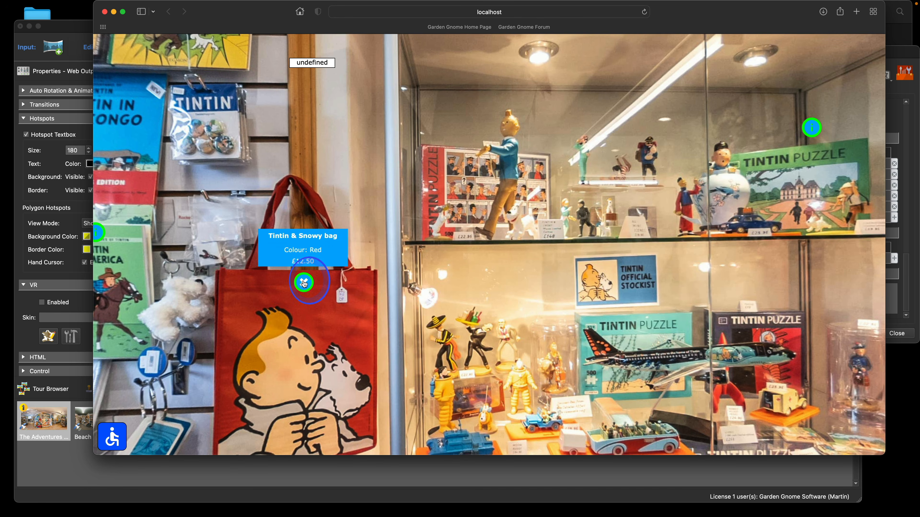
- Back in the Skin Editor, examine ht_info_image's Hide Element and Show Element actions targeting #close, close, #product_info and product_info
left_click(898, 125)
left_click(795, 174)
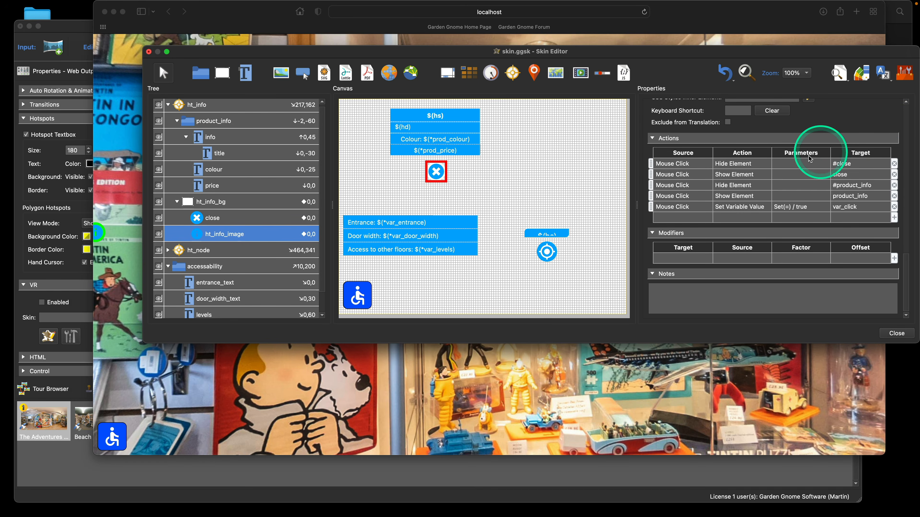
left_click(845, 163)
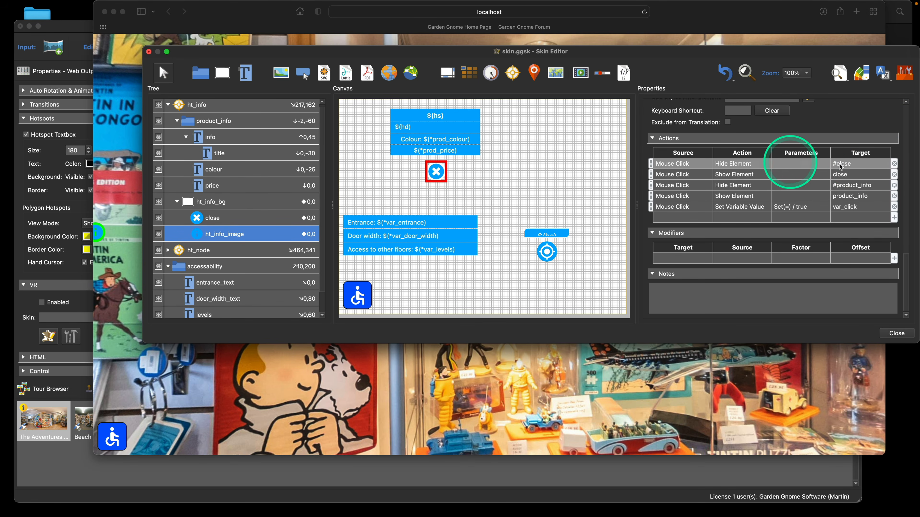
left_click(848, 175)
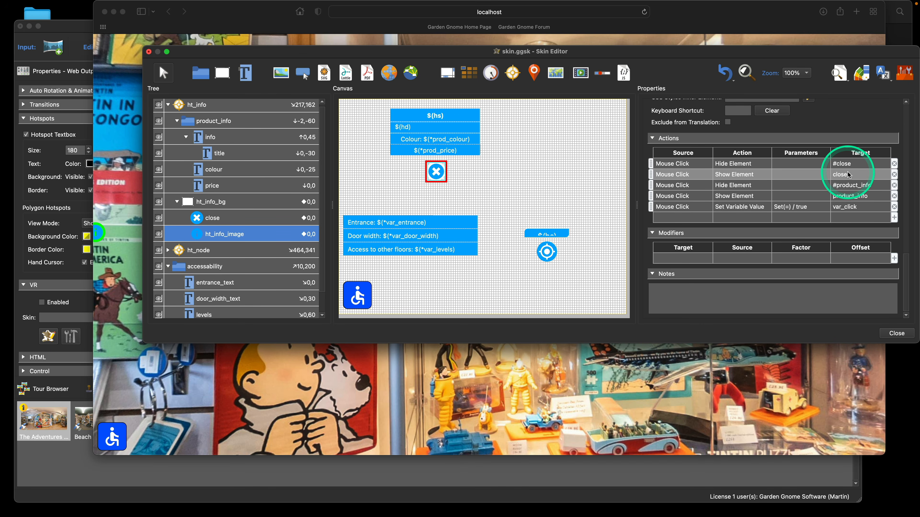
left_click(850, 185)
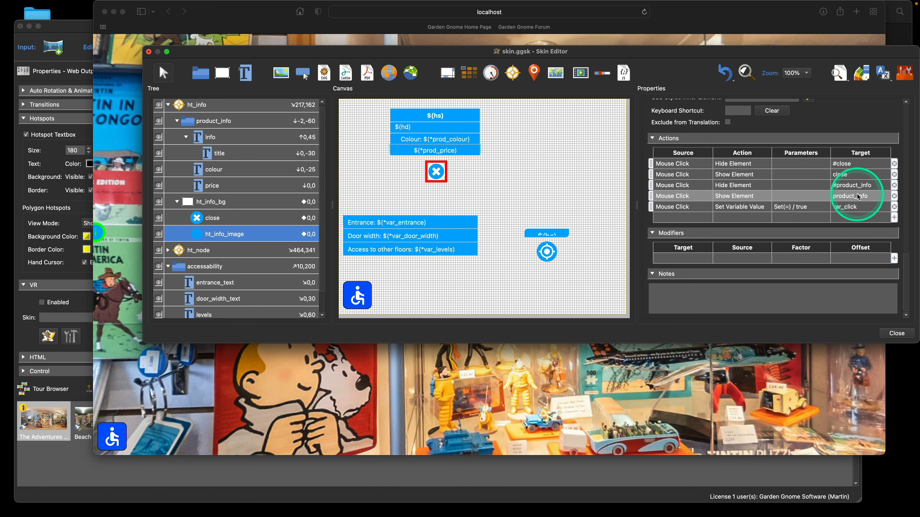
- Return to the browser tour and open the Tintin in America, The Calculus Affair, Tintin in America and bag product infos in turn
left_click(554, 329)
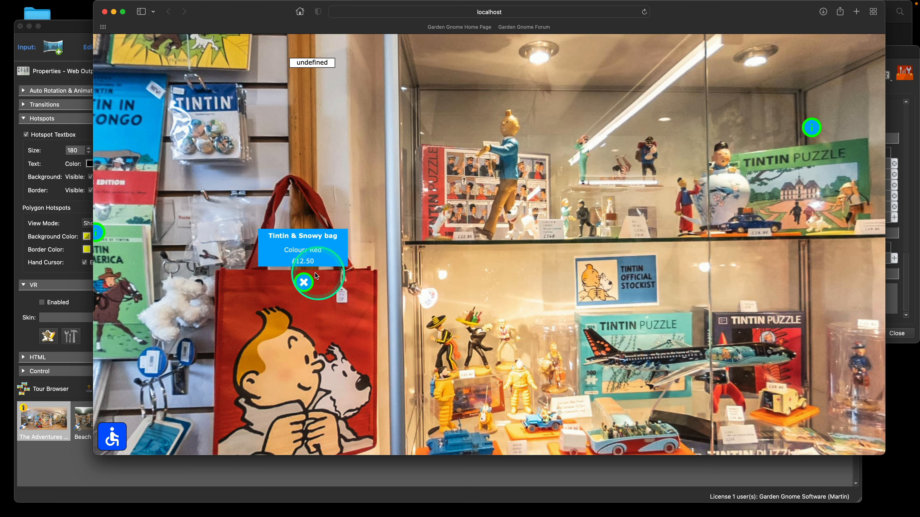
left_click_drag(559, 238, 687, 247)
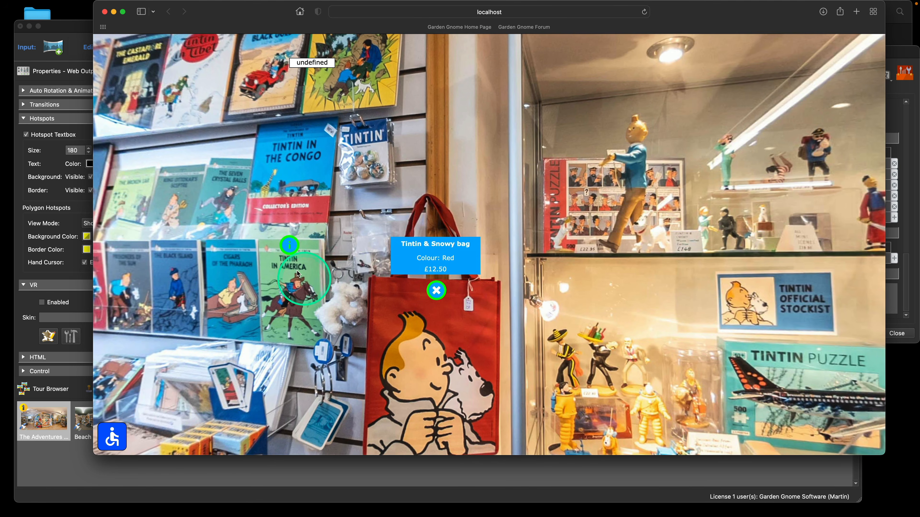
left_click(290, 246)
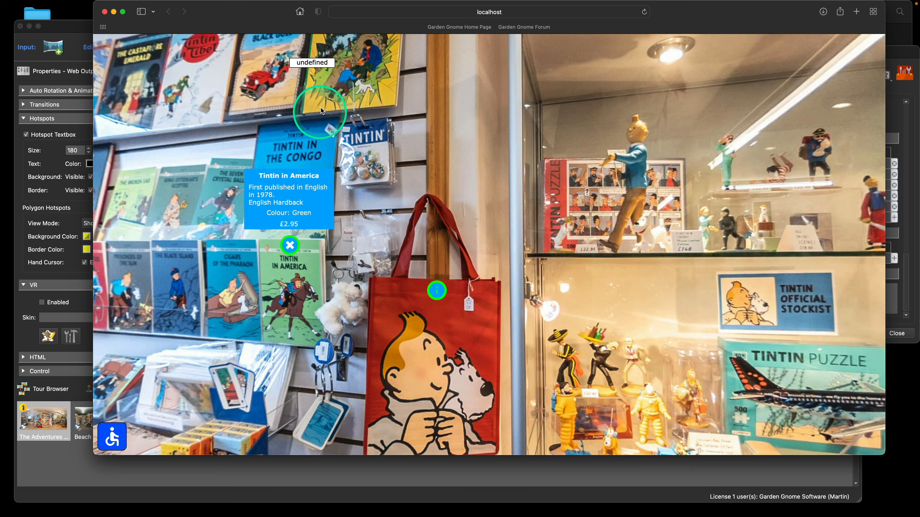
left_click_drag(321, 110, 354, 167)
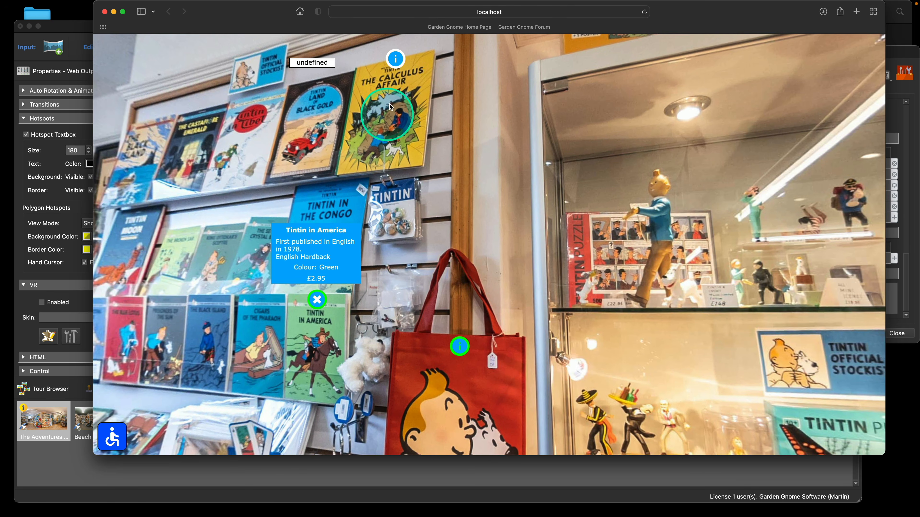
left_click(396, 63)
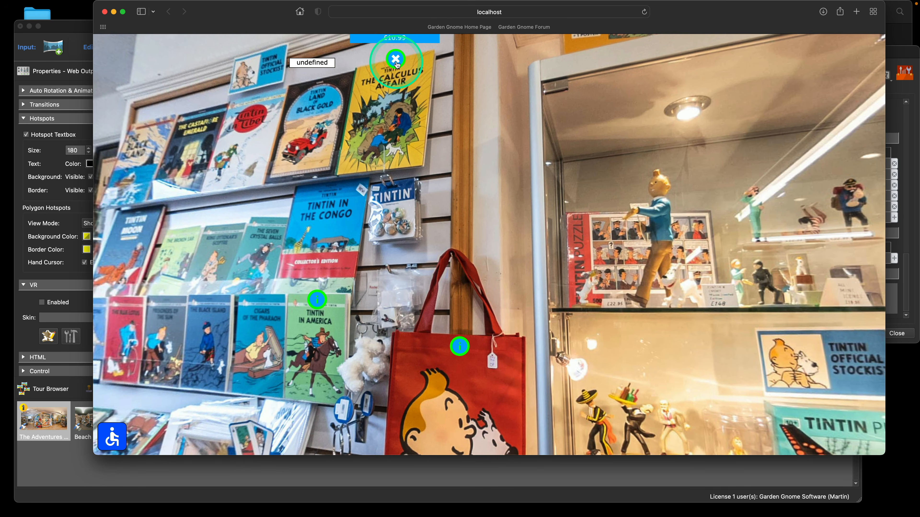
left_click_drag(402, 160, 419, 220)
left_click(337, 368)
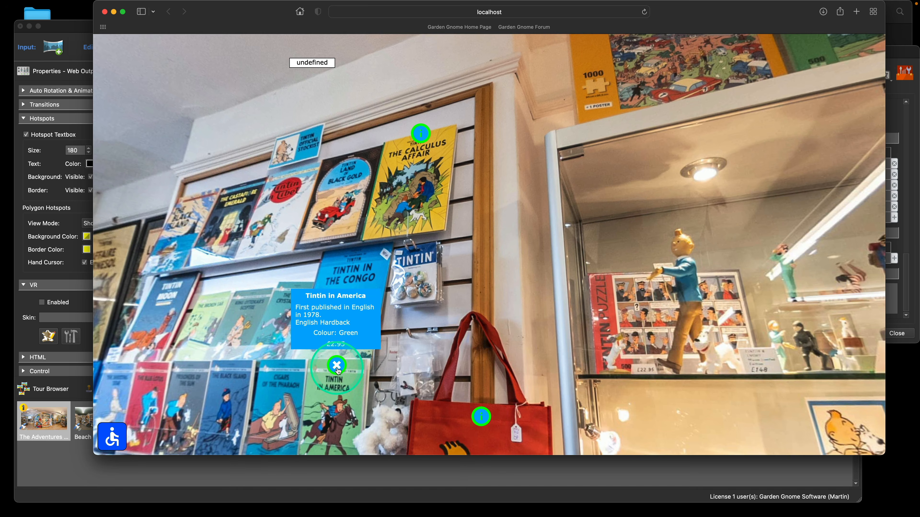
left_click(473, 406)
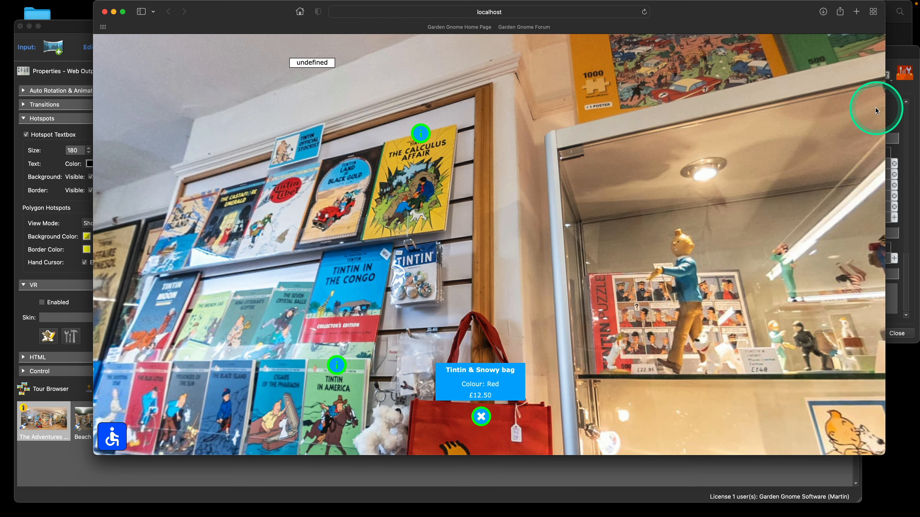
- Recheck the hotspot actions in the Skin Editor, and repeatedly toggle the Tintin in America product info in the browser tour
left_click(891, 113)
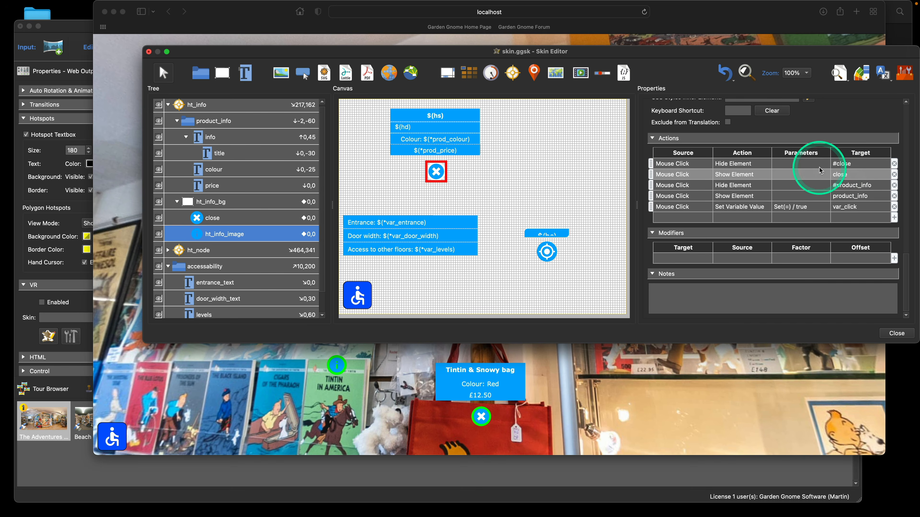
left_click(605, 375)
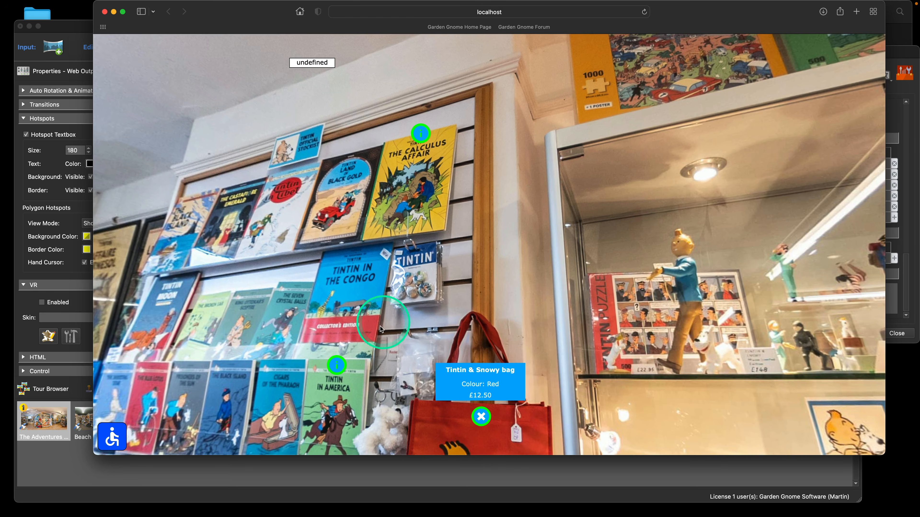
left_click_drag(386, 301, 427, 249)
left_click(400, 291)
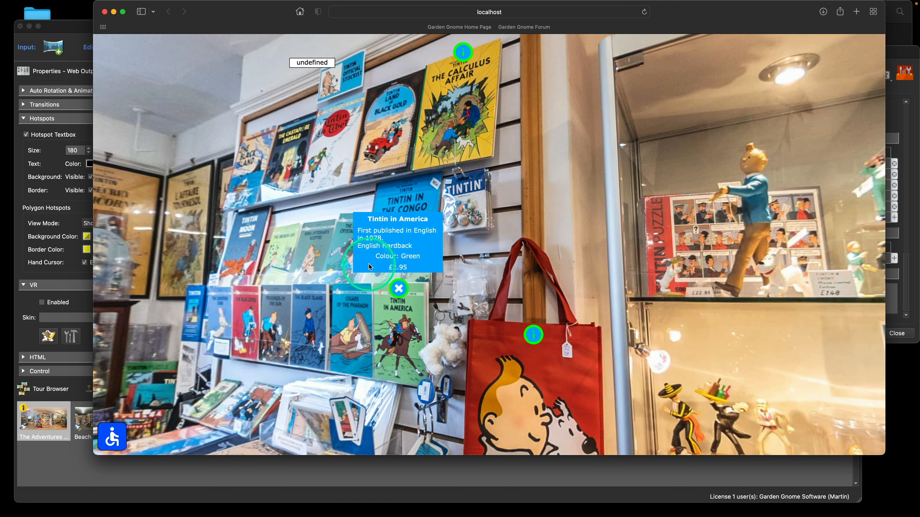
left_click(400, 292)
left_click(400, 292)
left_click(400, 291)
left_click(400, 291)
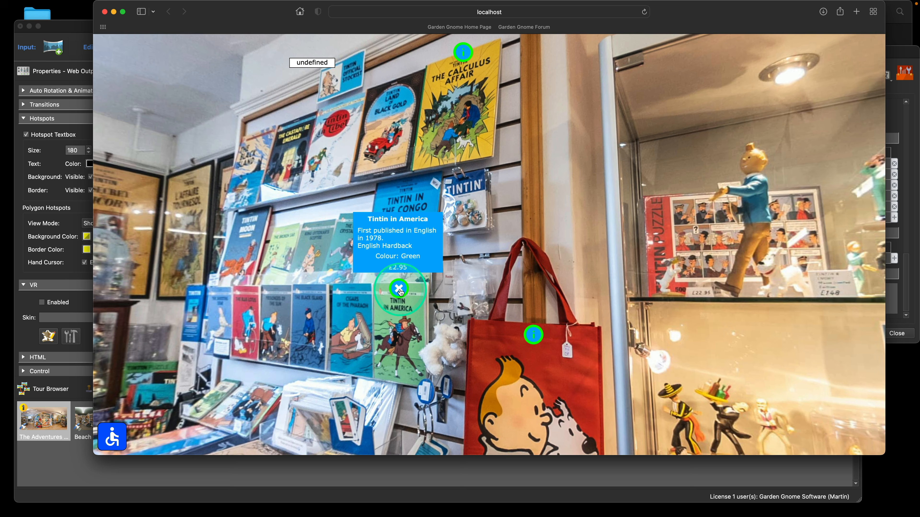
left_click(400, 291)
left_click(400, 292)
- Examine the close element's Hide Element actions targeting product_info and close, comparing them with the Tintin in America hotspot in the tour
left_click(895, 51)
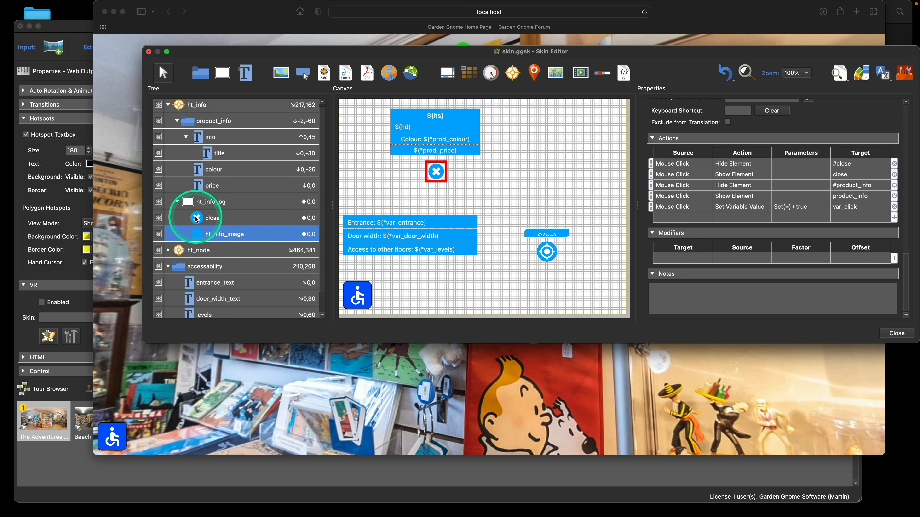
left_click(225, 219)
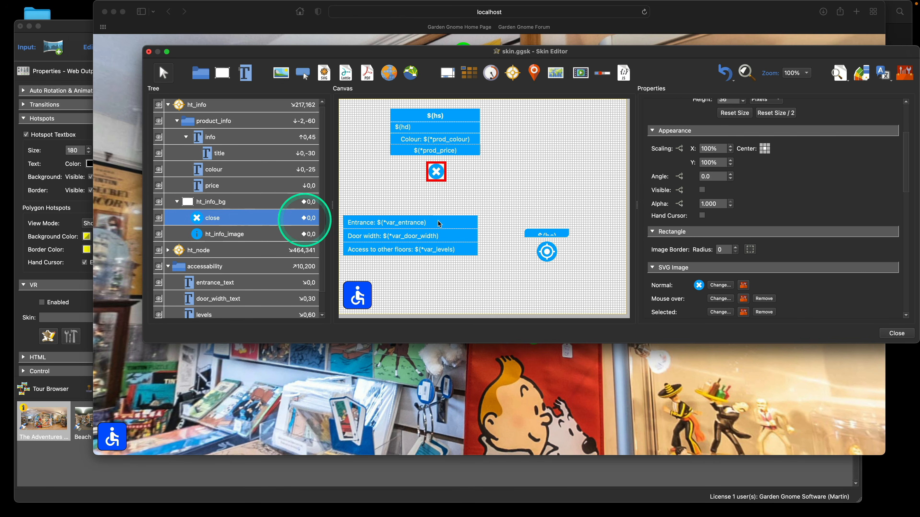
scroll(812, 198, "down", 5)
scroll(811, 196, "down", 10)
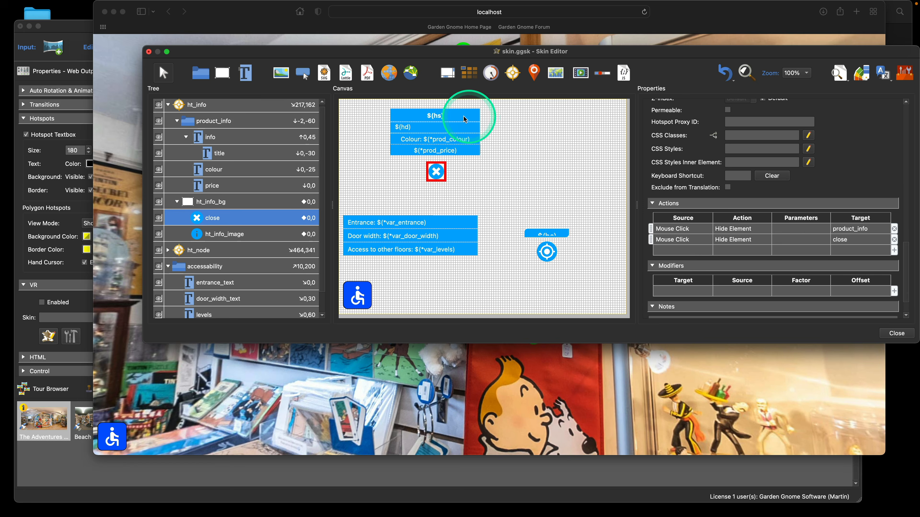
left_click(419, 378)
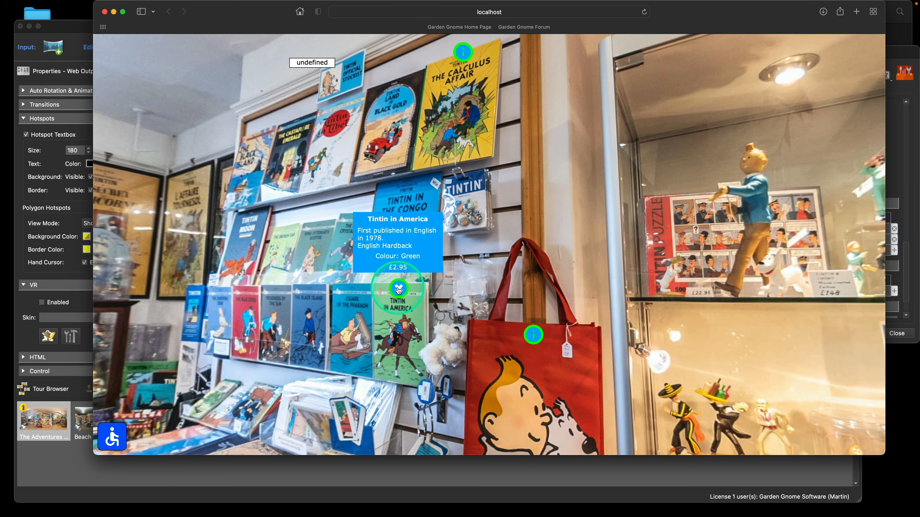
left_click(896, 175)
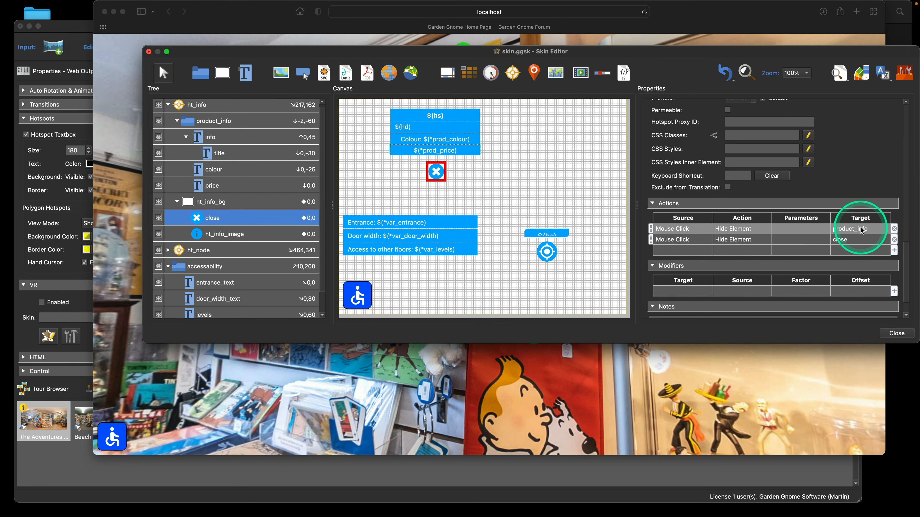
left_click(863, 240)
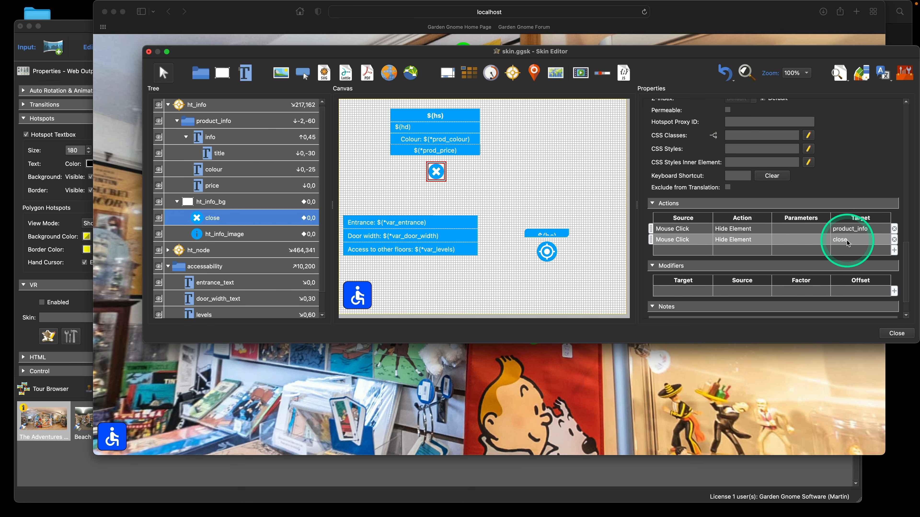
left_click(839, 233)
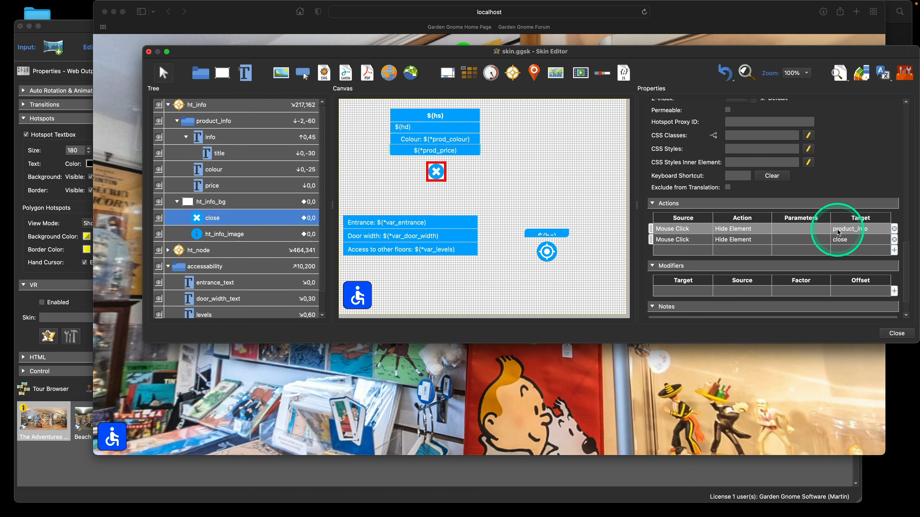
- Close the Skin Editor, saving the skin changes, and return to the tour in the browser
left_click(894, 334)
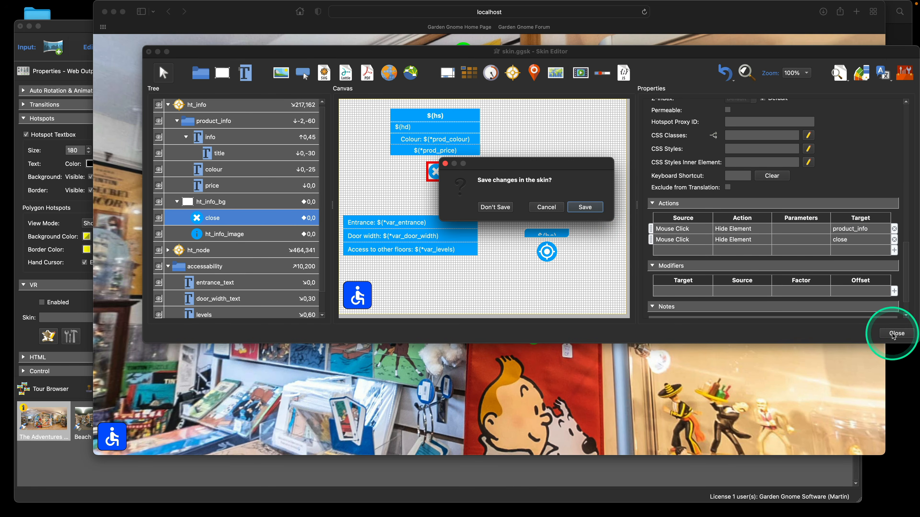
left_click(585, 207)
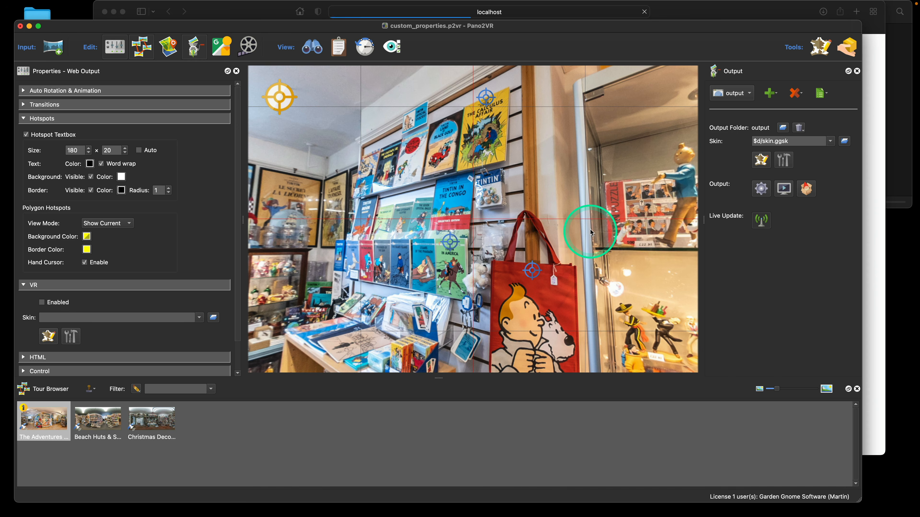
left_click(868, 169)
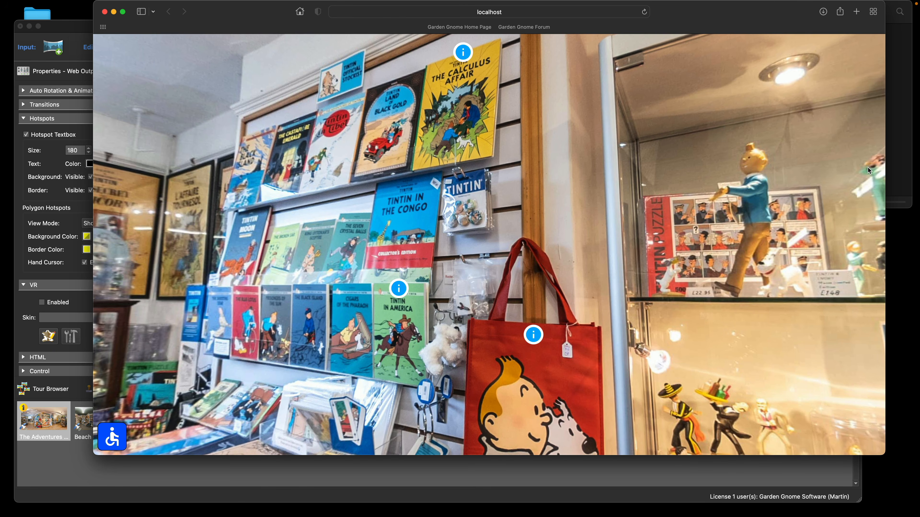
- Open the Tintin in America, The Calculus Affair and Tintin in America product infos in turn in the browser tour
left_click_drag(568, 163, 563, 178)
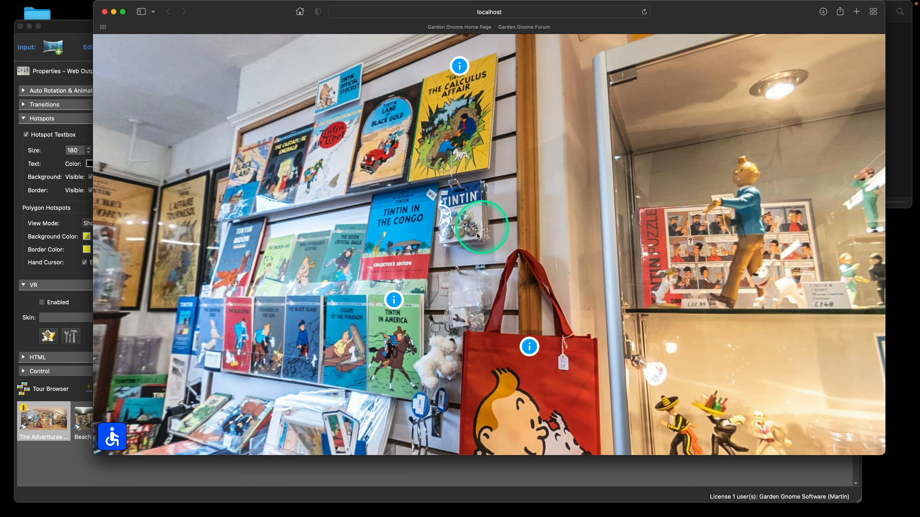
left_click(395, 308)
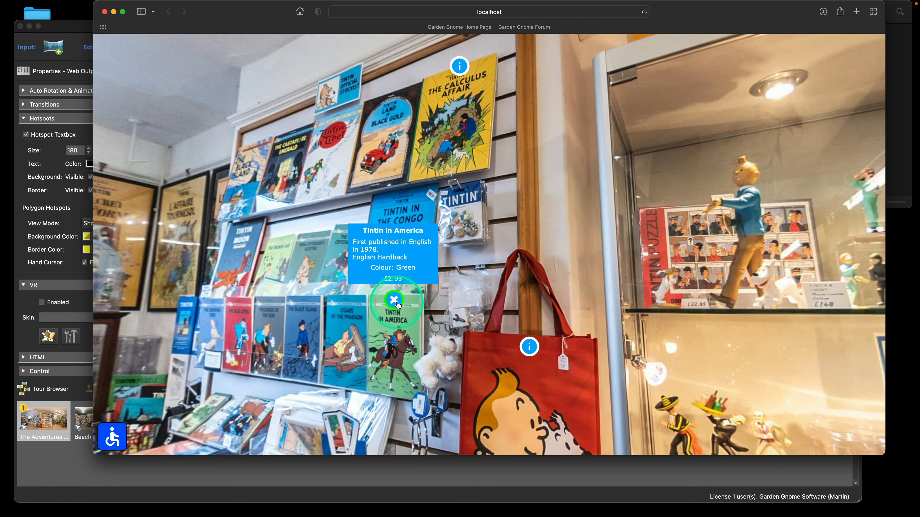
left_click(468, 69)
left_click(394, 300)
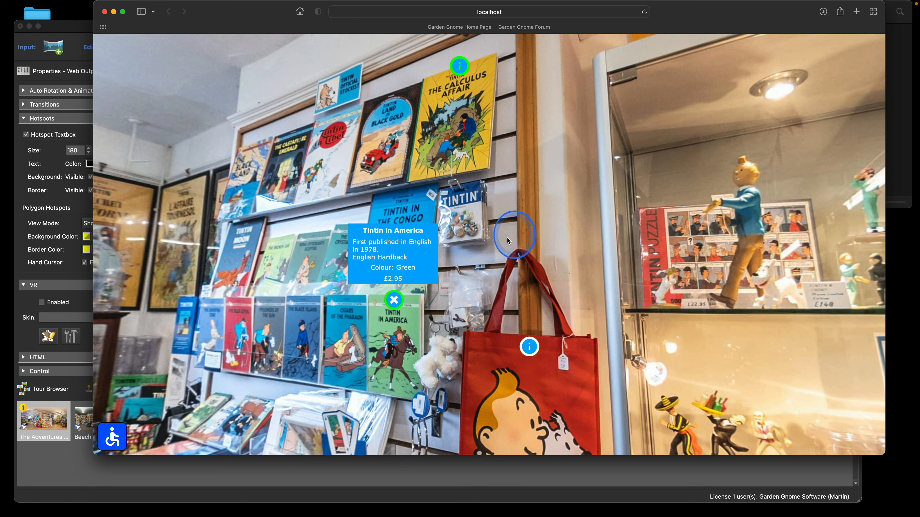
left_click_drag(508, 240, 493, 274)
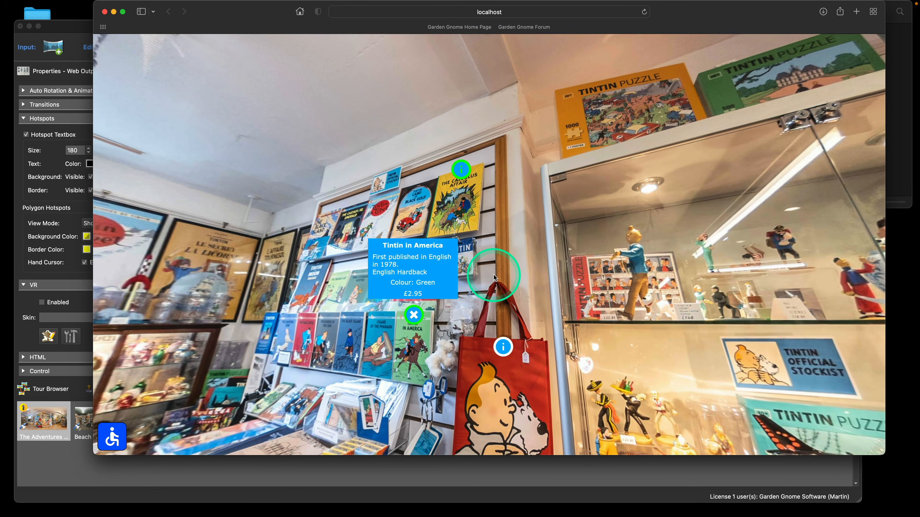
- Open The Calculus Affair's product info and scroll through its description
left_click(461, 171)
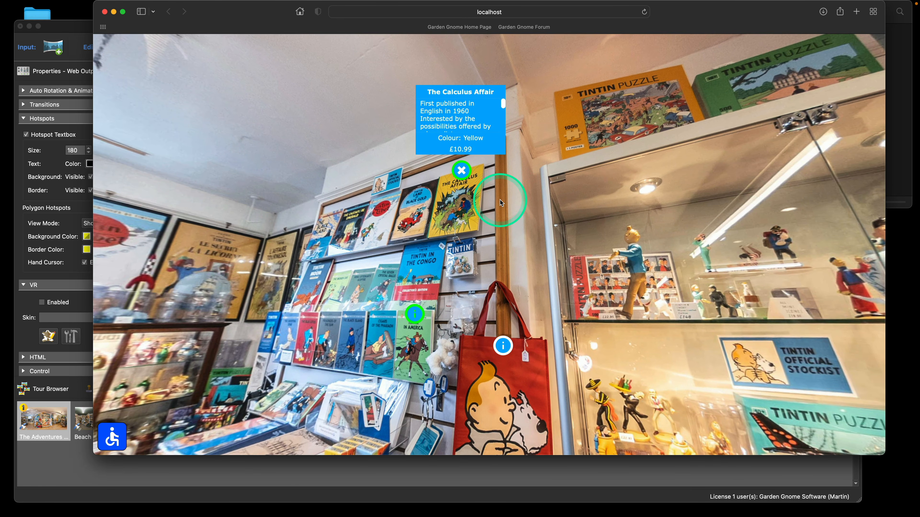
scroll(494, 132, "down", 3)
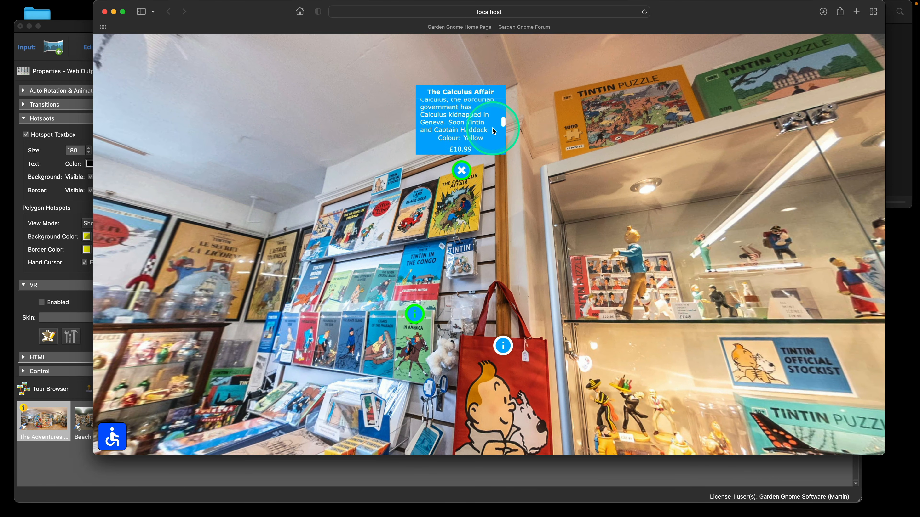
scroll(494, 131, "up", 5)
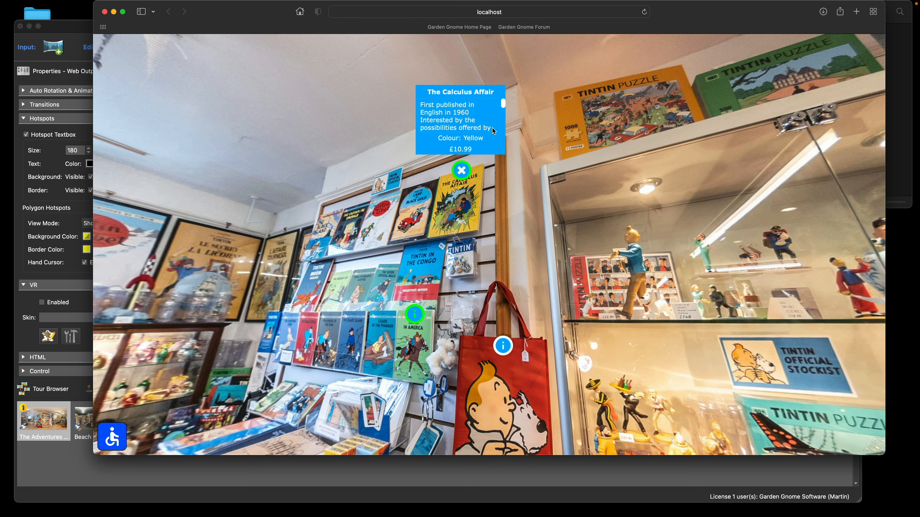
scroll(494, 132, "down", 3)
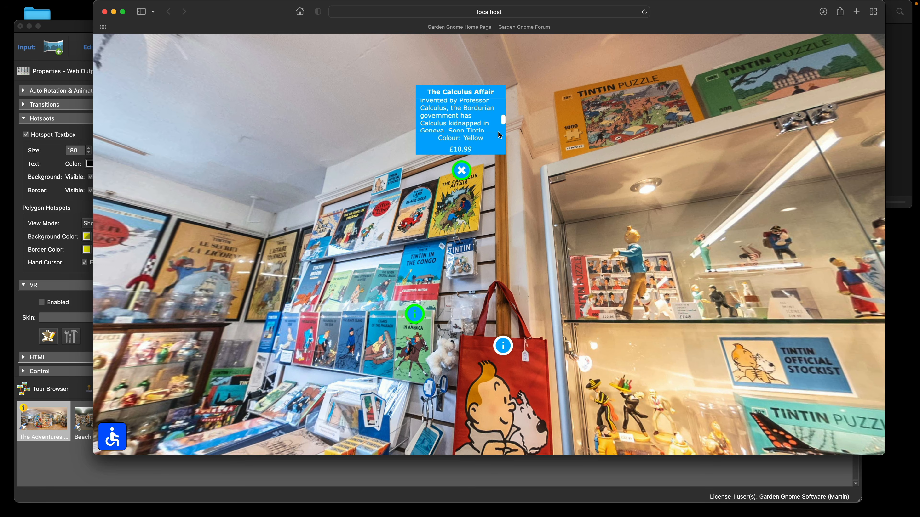
- Open the Tintin in America and bag product infos in turn, and close the last product info
left_click(415, 314)
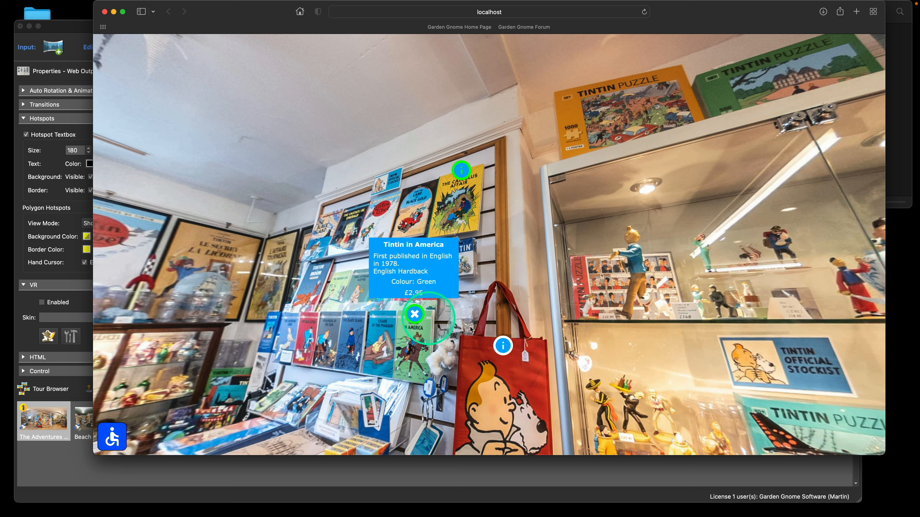
left_click(503, 343)
left_click(503, 345)
left_click(417, 315)
left_click(418, 315)
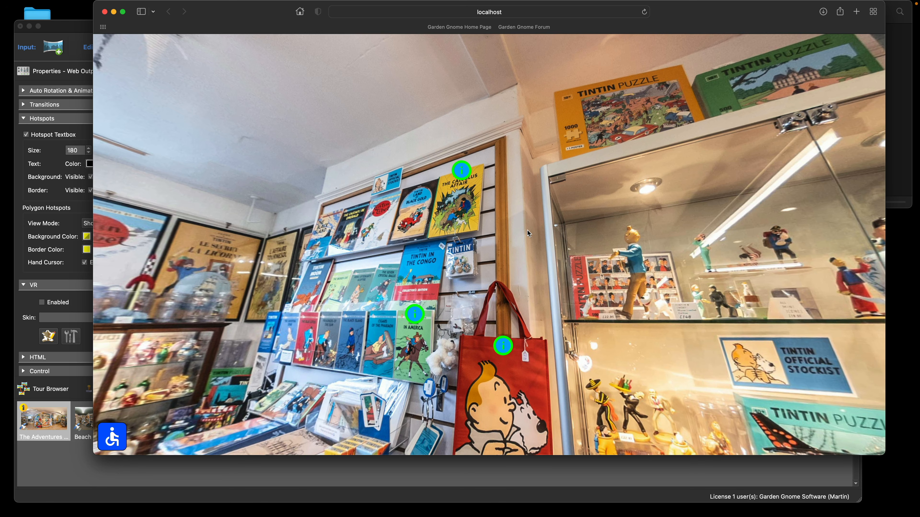
- Switch back to Pano2VR, open the Skin Editor and examine the mouse-click actions of ht_info_image
left_click(735, 481)
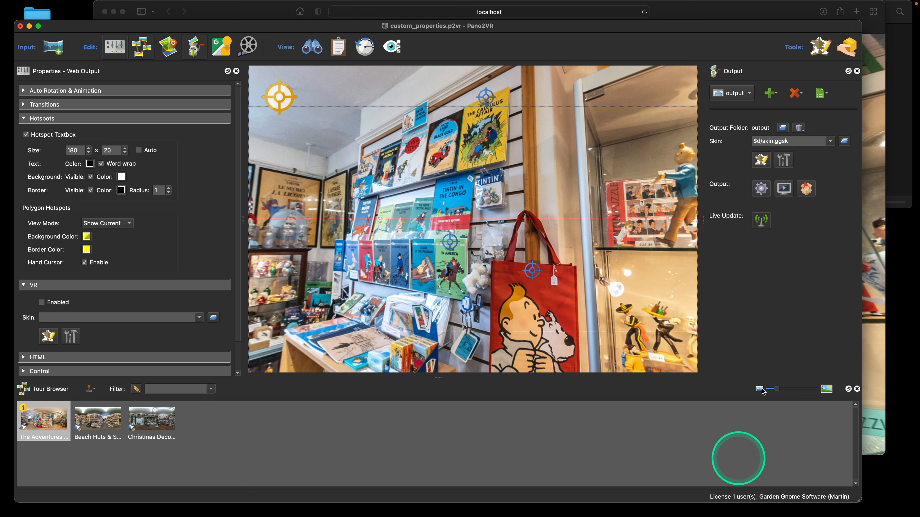
left_click(762, 160)
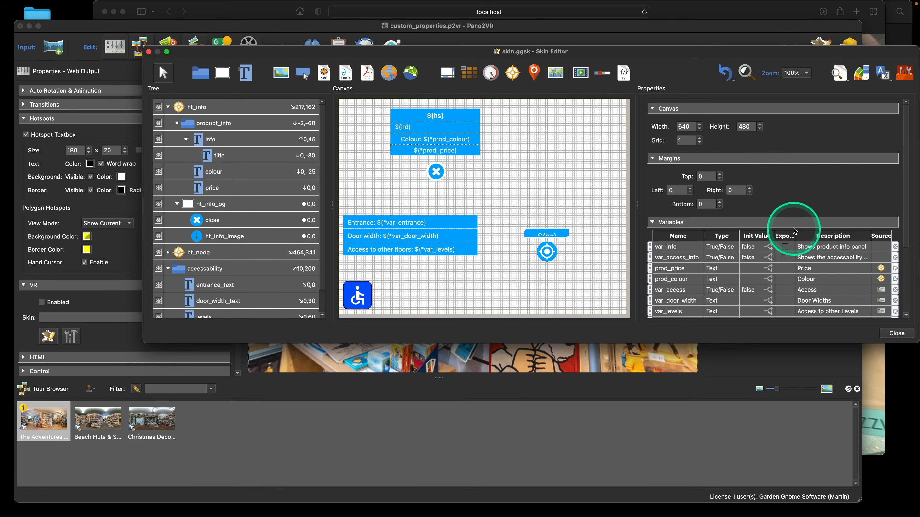
left_click(225, 235)
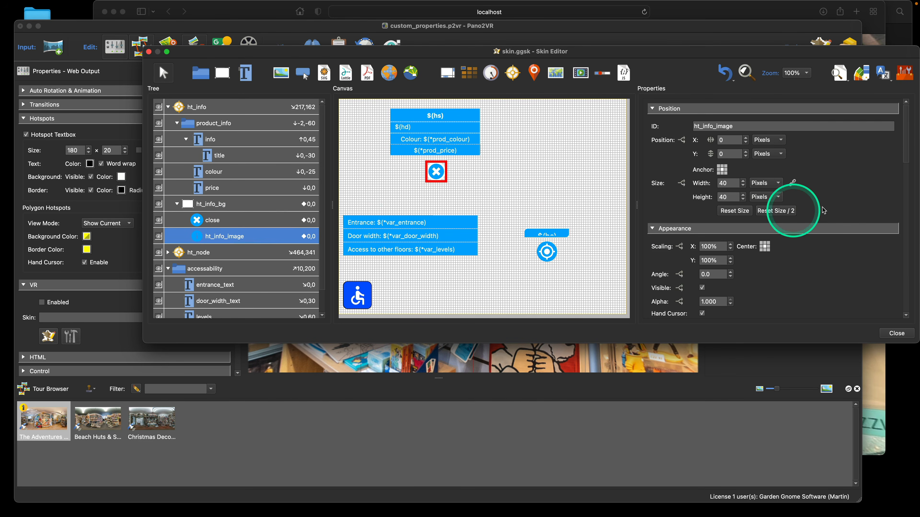
scroll(821, 205, "down", 10)
scroll(824, 208, "down", 15)
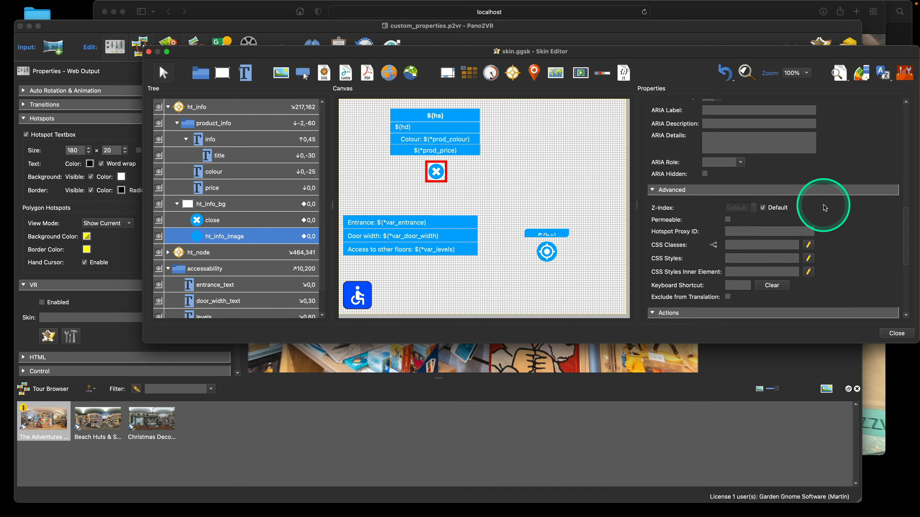
scroll(825, 208, "down", 4)
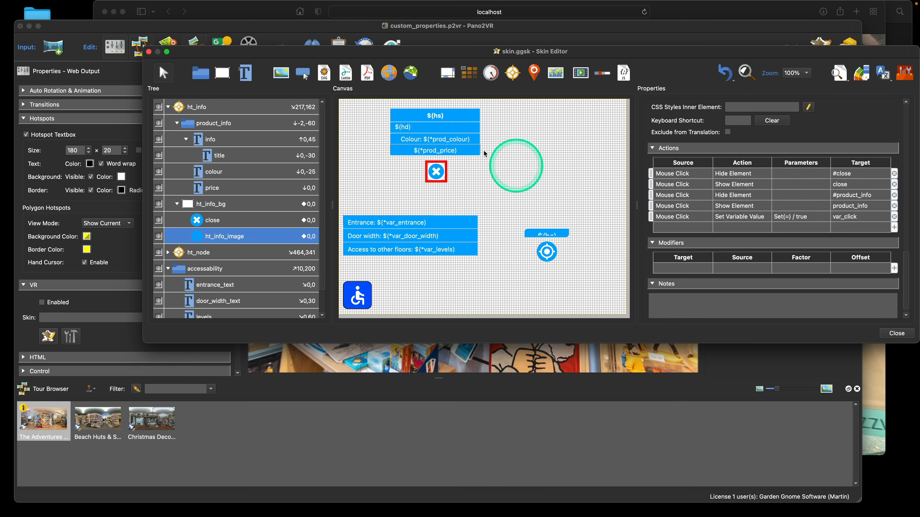
- Draw a small rectangle beside the product info template and start a Mouse Click action on it with Visibility type Hide Element
left_click(231, 82)
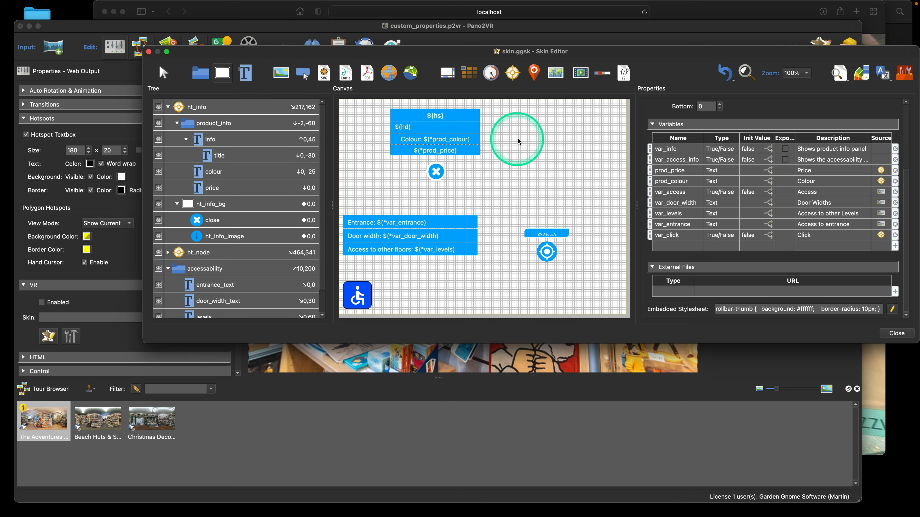
left_click_drag(517, 135, 543, 159)
scroll(756, 209, "down", 10)
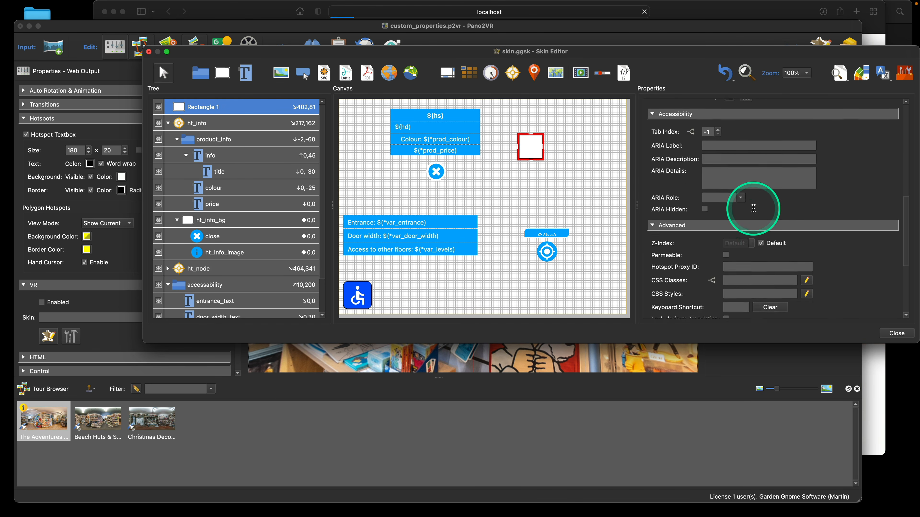
double_click(697, 217)
left_click(536, 185)
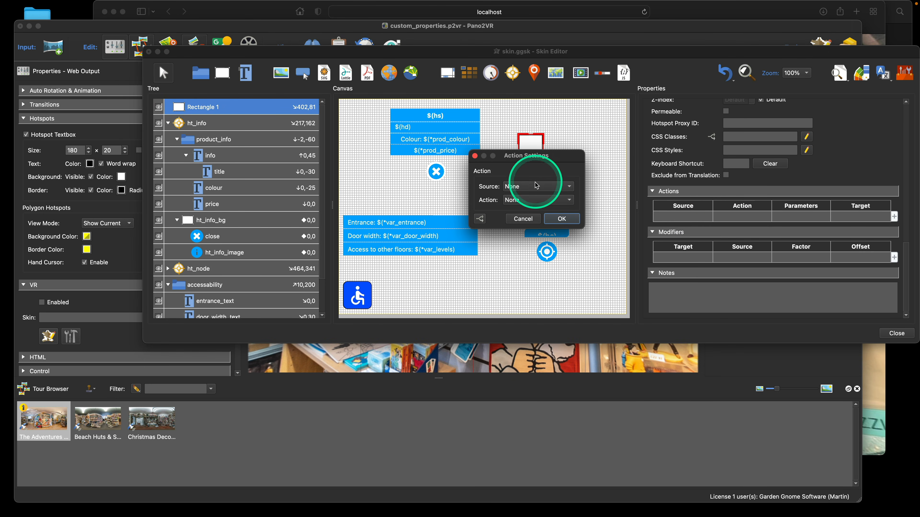
left_click(538, 196)
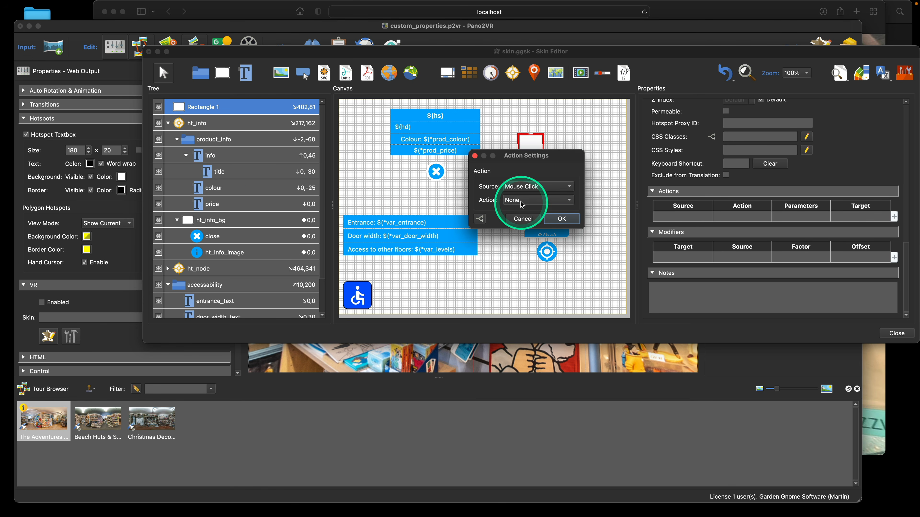
left_click(545, 199)
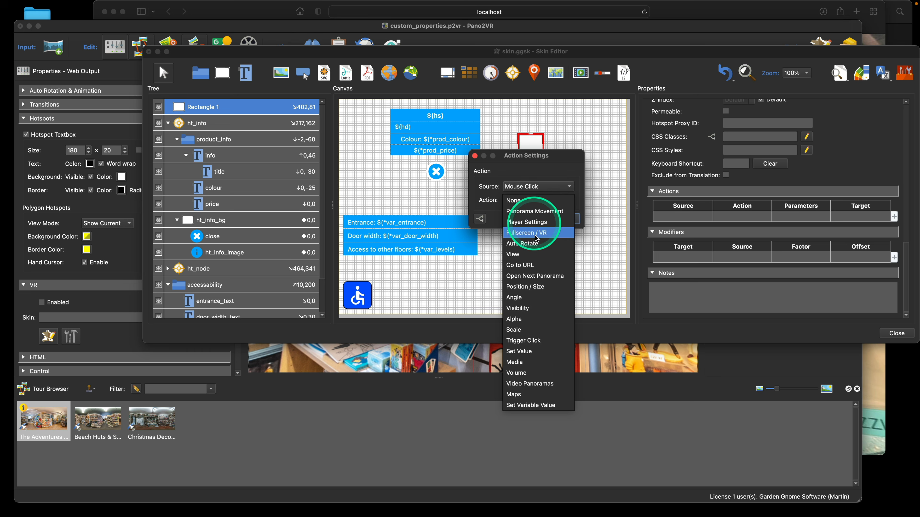
left_click(549, 308)
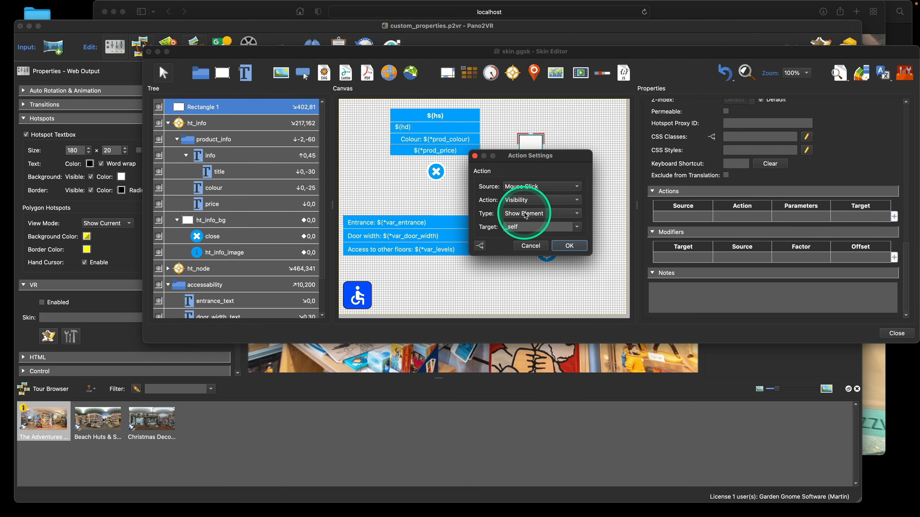
left_click(532, 214)
left_click(541, 226)
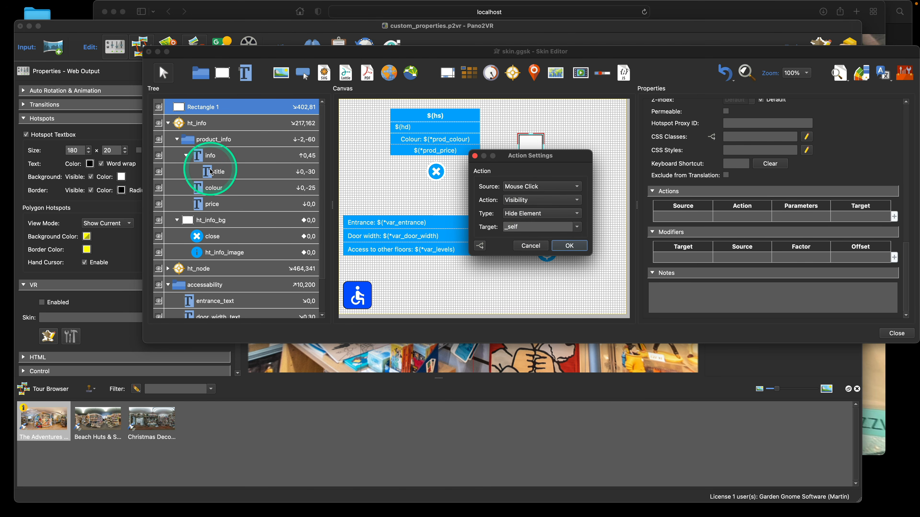
- Set the rectangle's Hide Element action to target #title and confirm the action
left_click(577, 226)
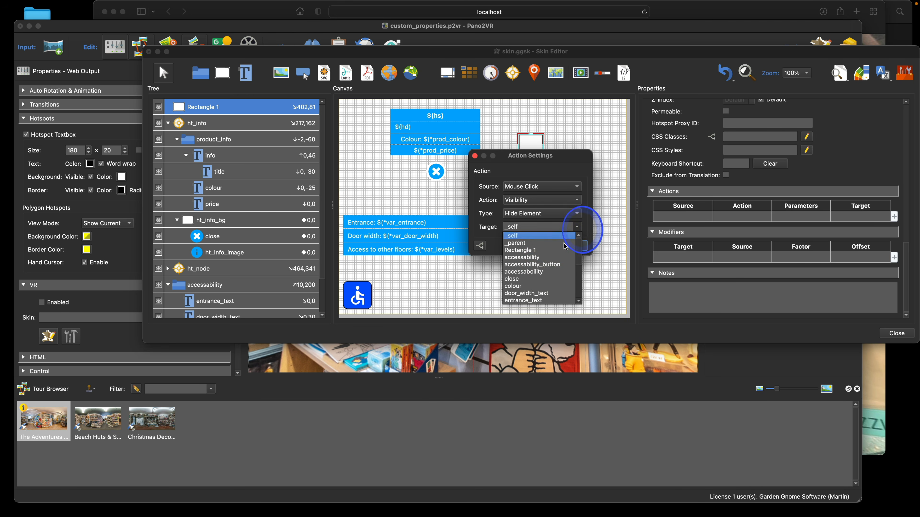
left_click(532, 225)
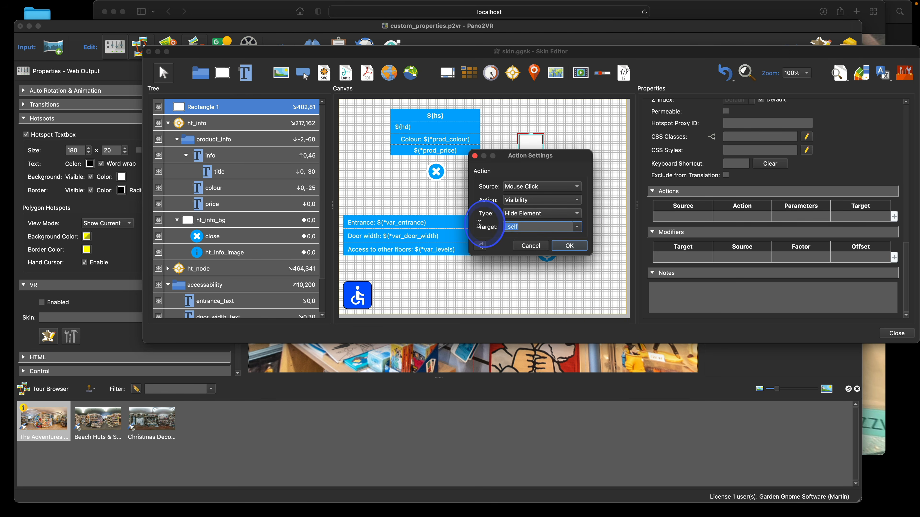
left_click(489, 228)
type("title")
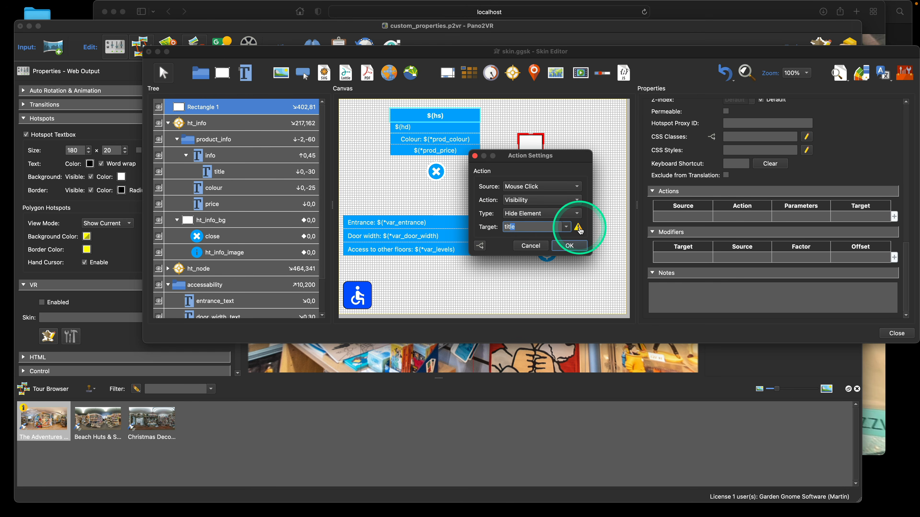
mouse_move(579, 230)
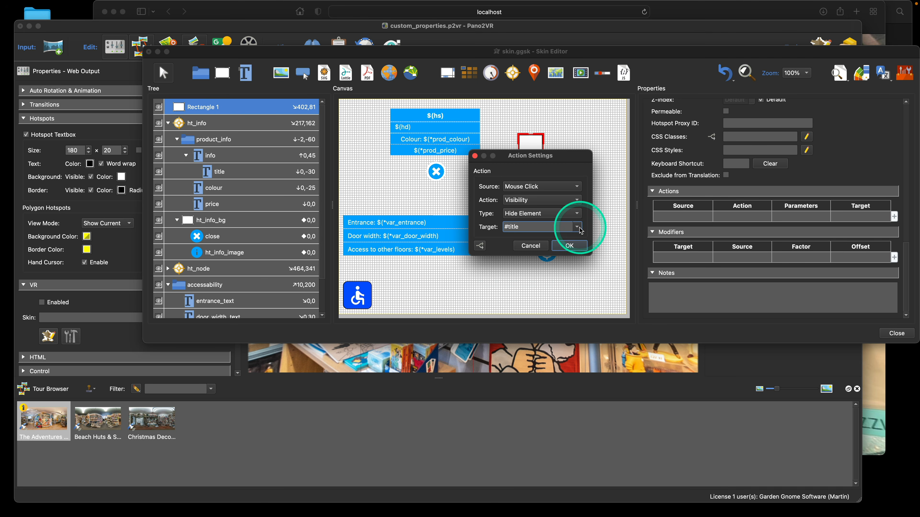
left_click(506, 227)
type("#")
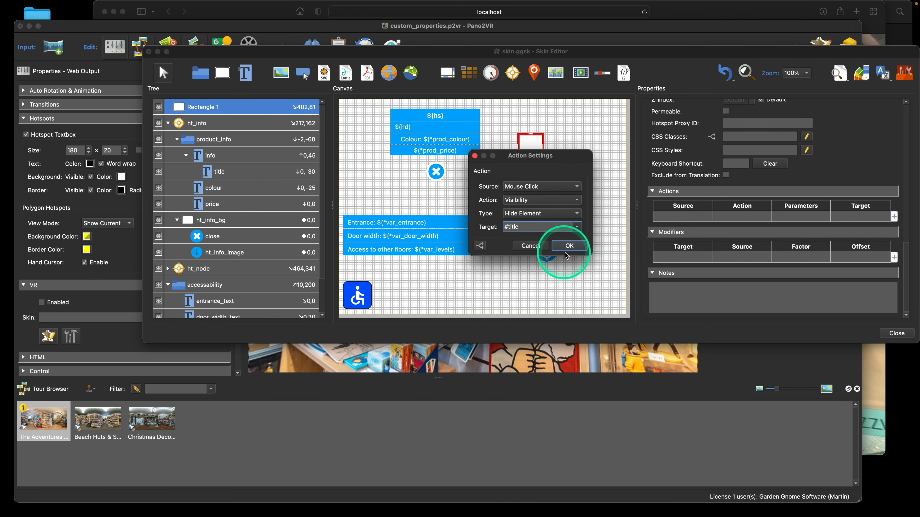
left_click(569, 246)
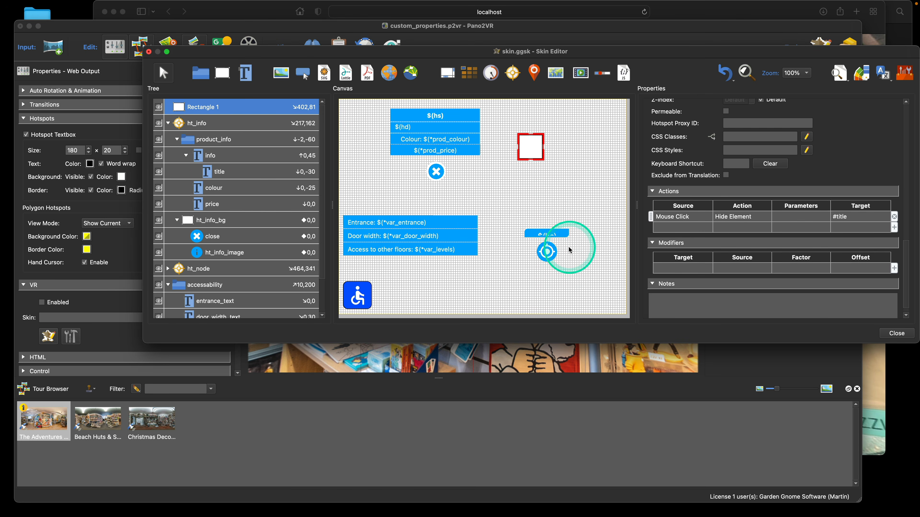
- Close the Skin Editor, saving the skin, and test the rectangle on the opened Tintin & Snowy bag info in the browser tour
left_click(895, 332)
left_click(588, 206)
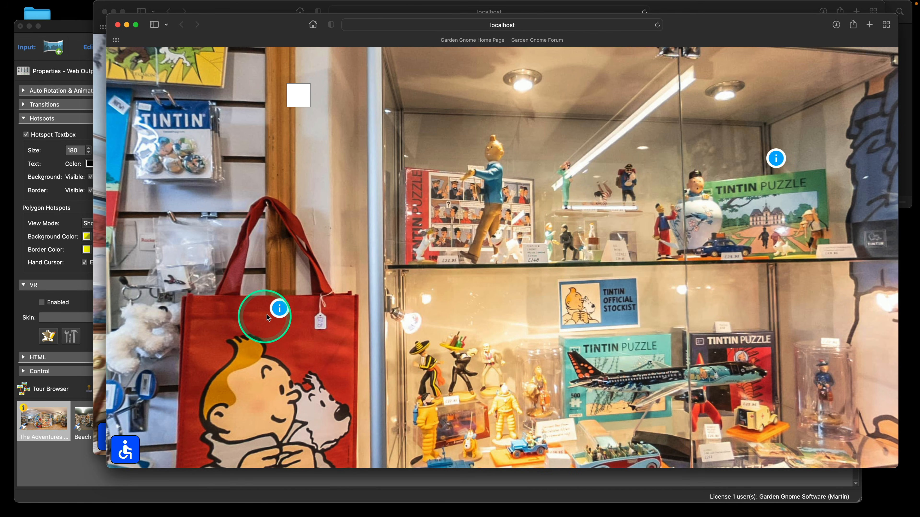
left_click(279, 309)
left_click_drag(390, 192, 492, 263)
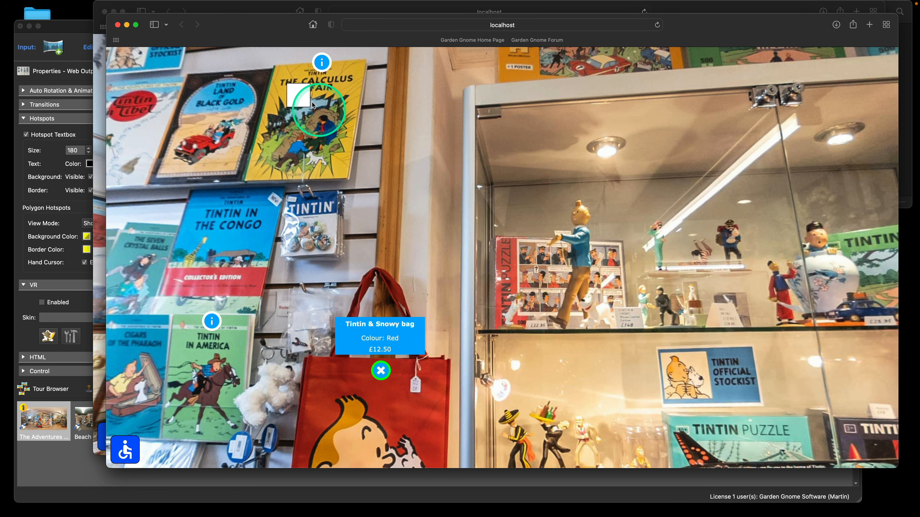
left_click(306, 95)
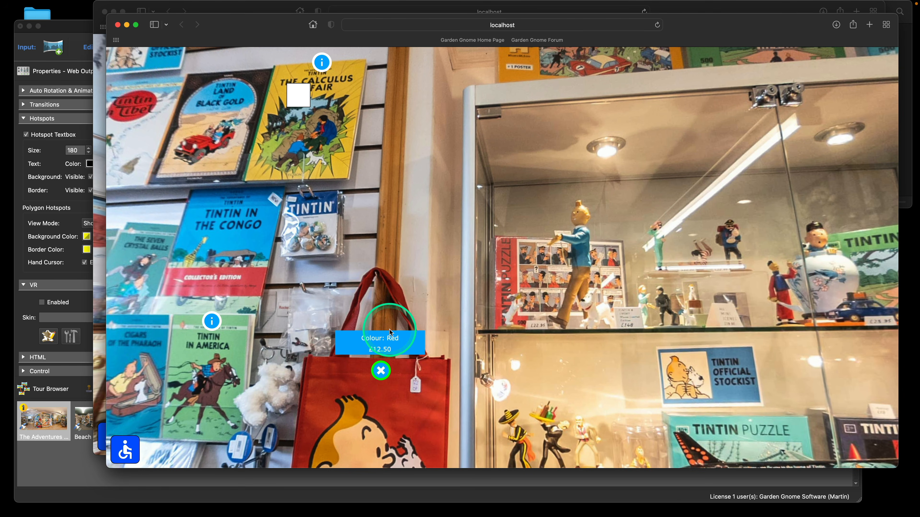
- Test the rectangle on The Calculus Affair's product info, reloading the tour and opening the info again
left_click_drag(324, 69, 456, 199)
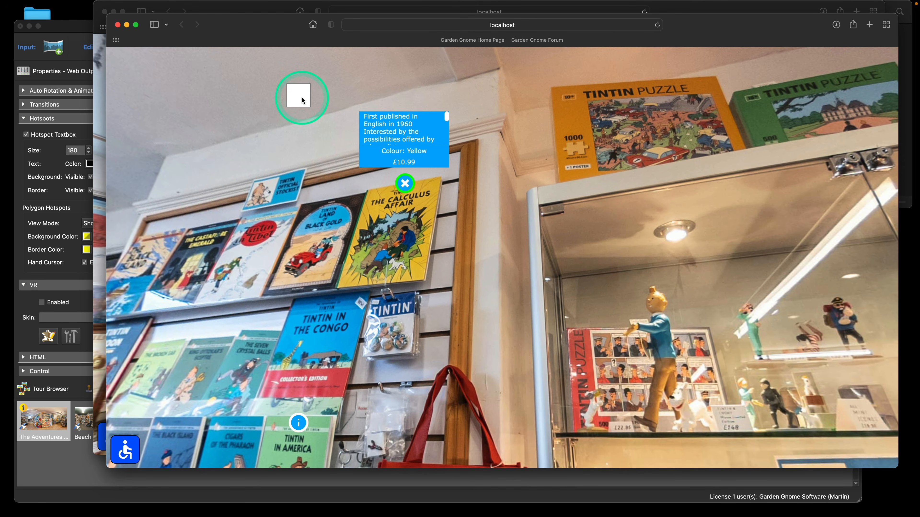
left_click(658, 25)
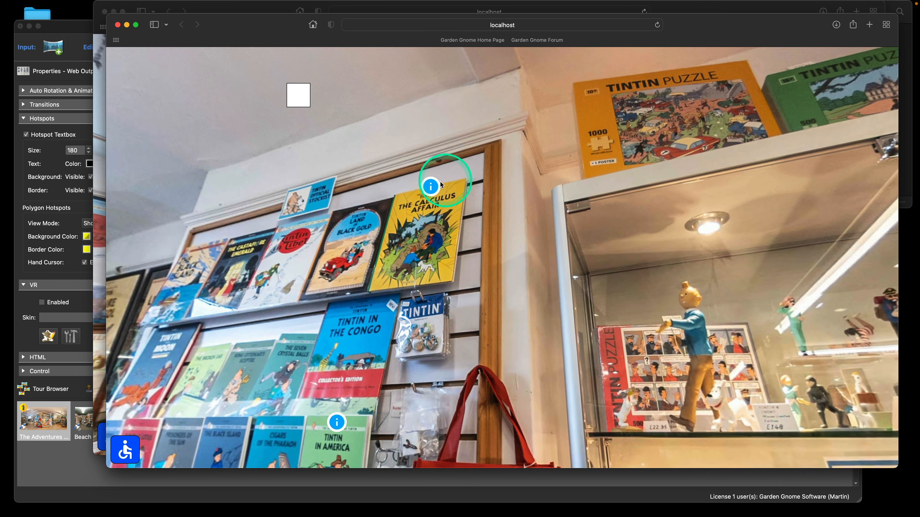
left_click(441, 185)
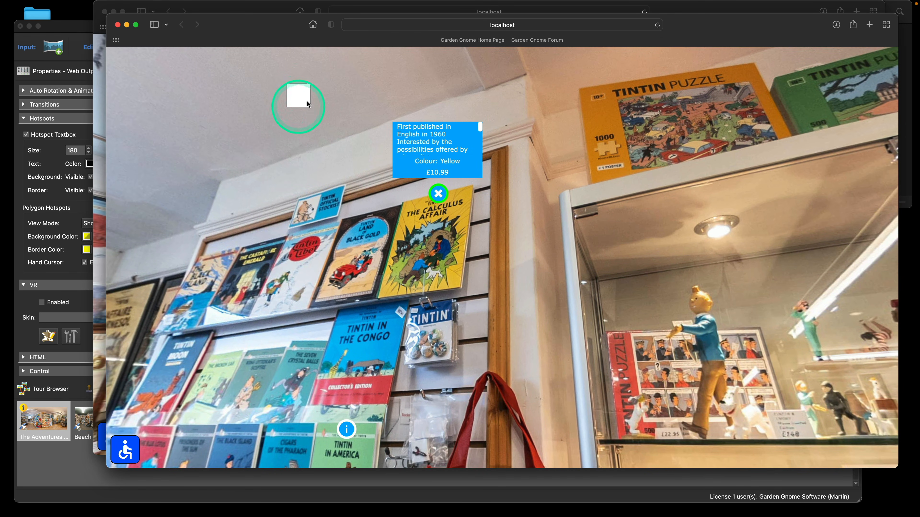
left_click_drag(299, 94, 411, 65)
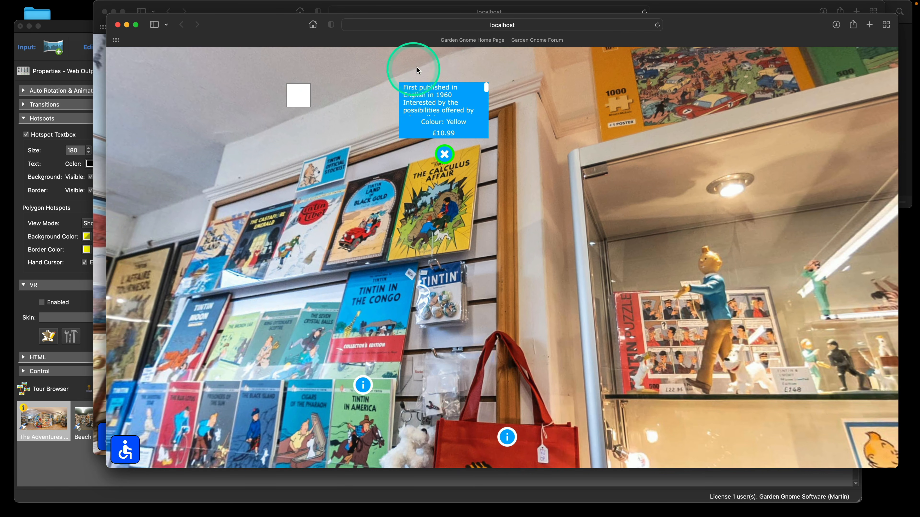
- Open the product info of the remaining hotspots in the tour, including the green jigsaw puzzle, and close both browser windows
left_click(361, 381)
left_click(507, 438)
left_click_drag(657, 318, 690, 237)
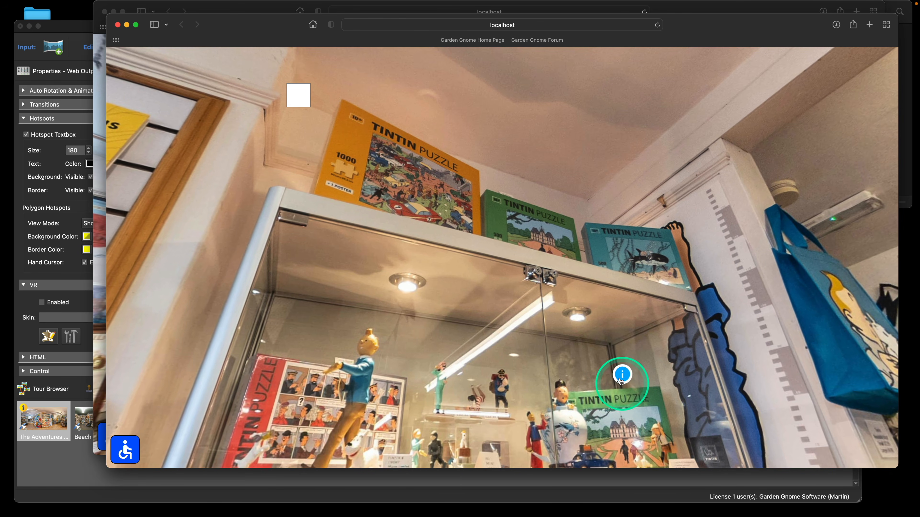
left_click(622, 374)
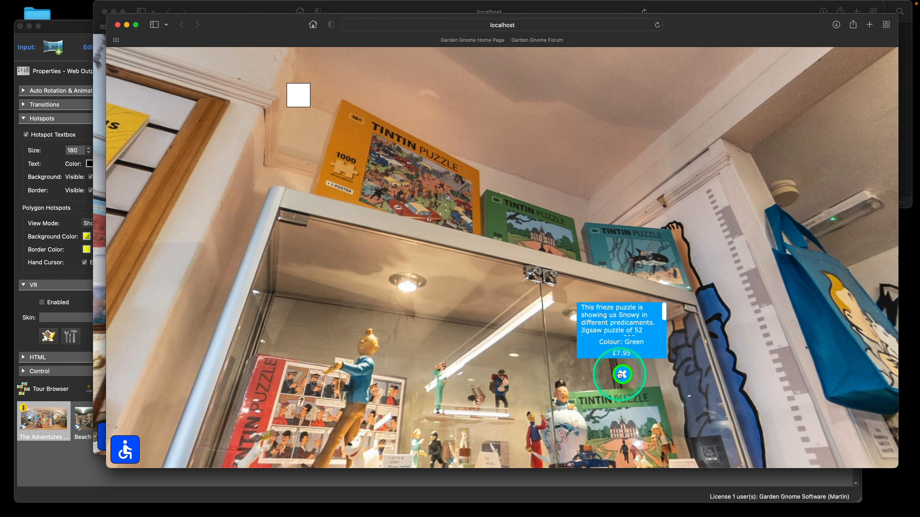
left_click(118, 25)
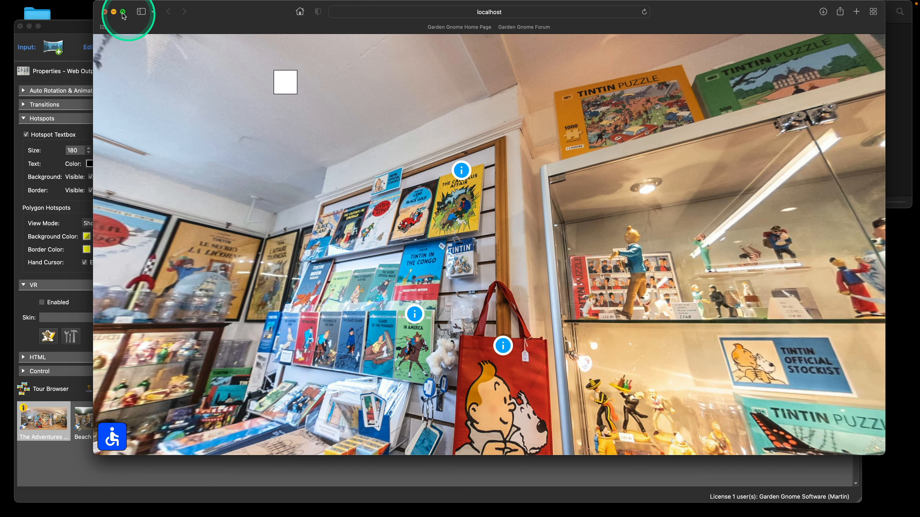
left_click(104, 11)
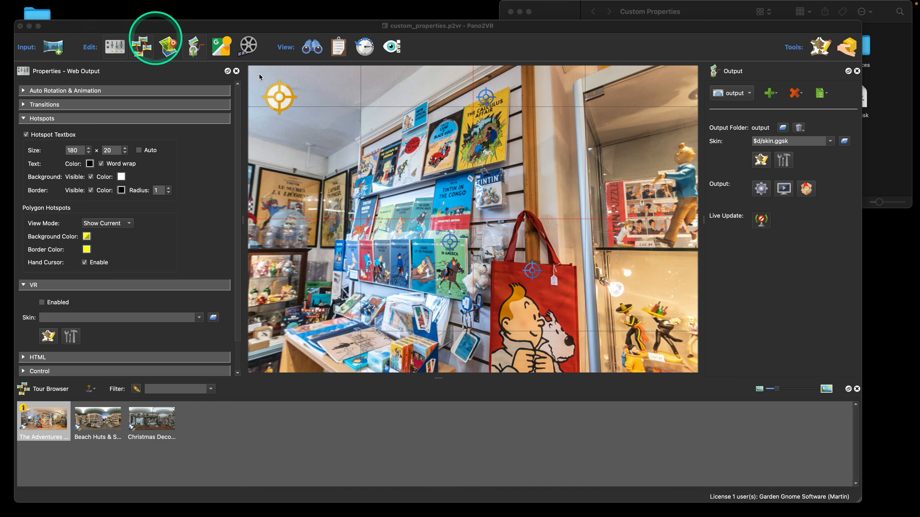
- Reopen the skin for editing and open the settings of the white rectangle's Hide Element action
left_click(760, 160)
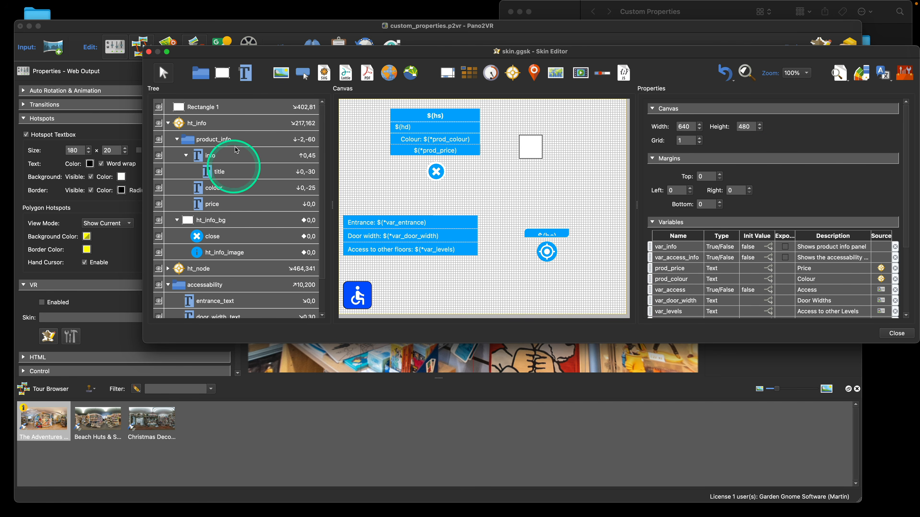
left_click(531, 152)
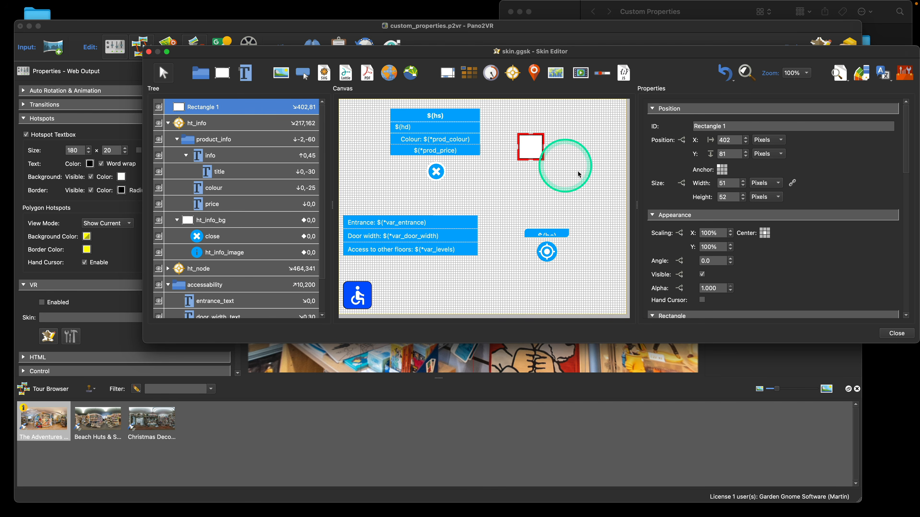
scroll(721, 236, "down", 10)
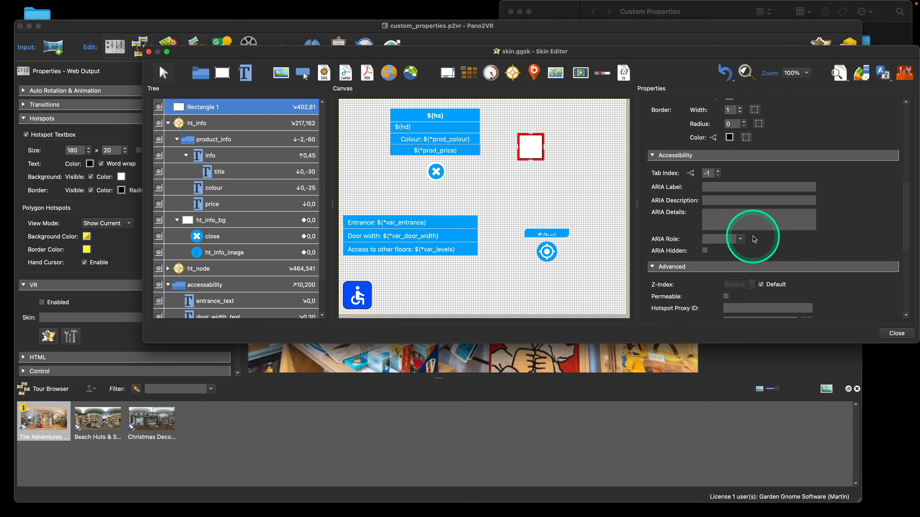
scroll(755, 239, "down", 5)
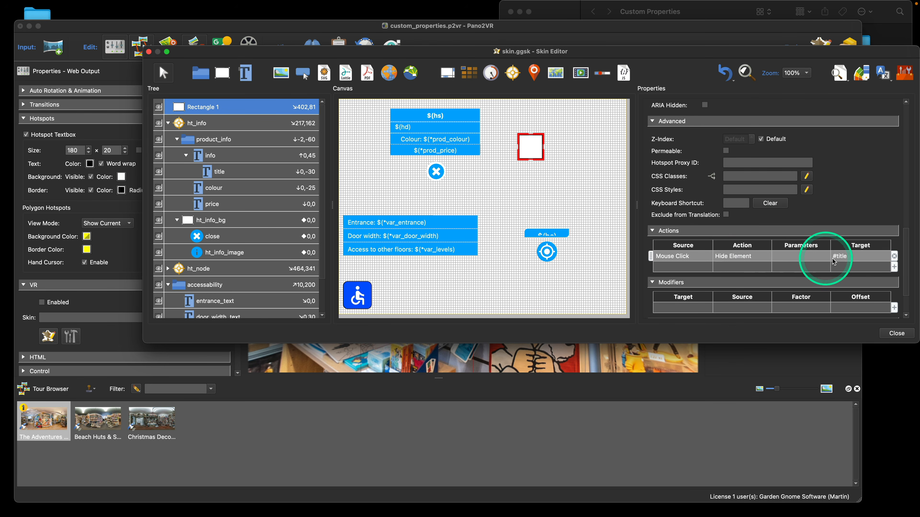
double_click(837, 258)
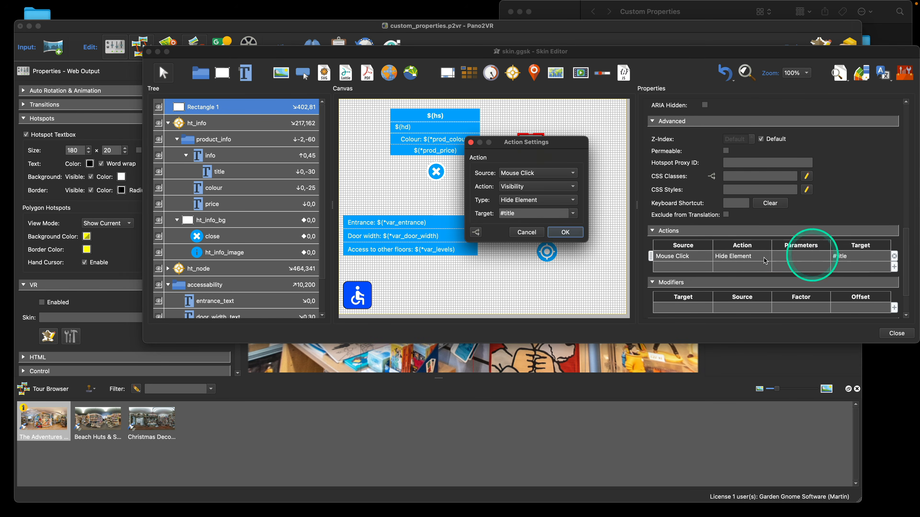
- Try the Hide Element target as title without the #, restore #title, cancel the action settings and close the Skin Editor
left_click(503, 214)
key("BackSpace")
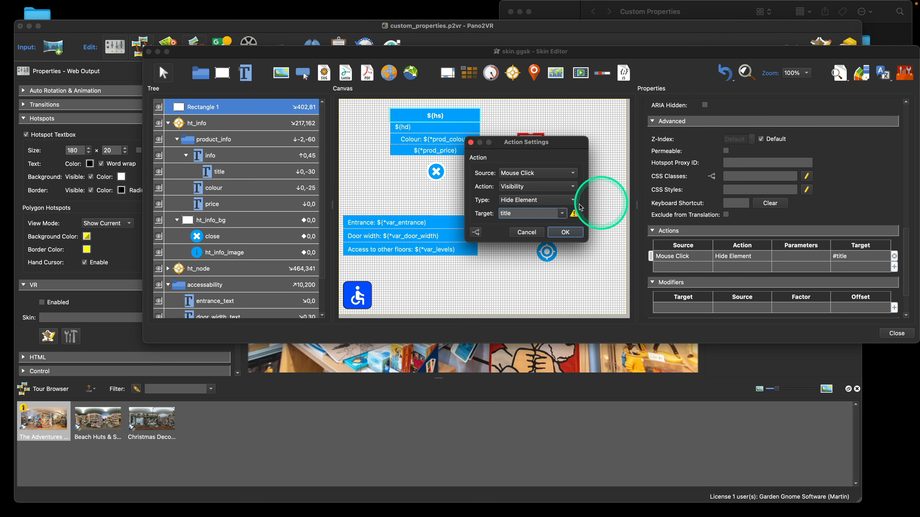
type("#")
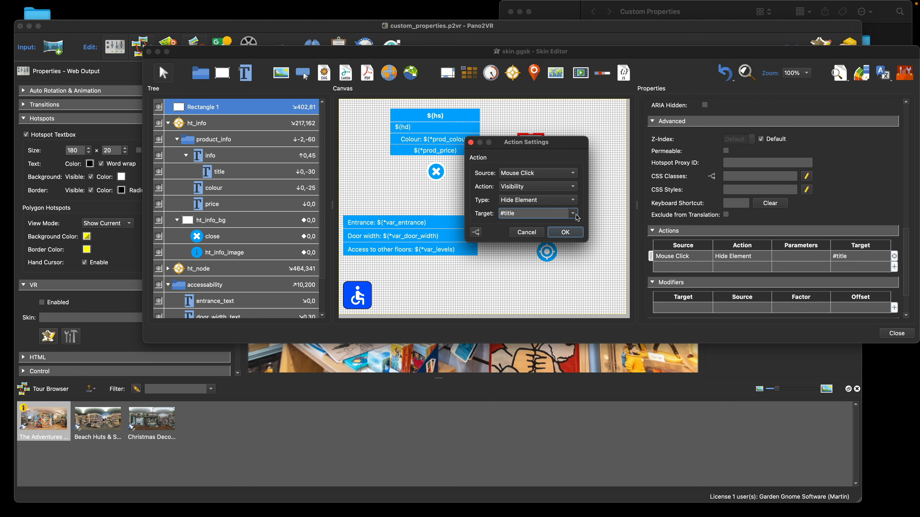
left_click(530, 234)
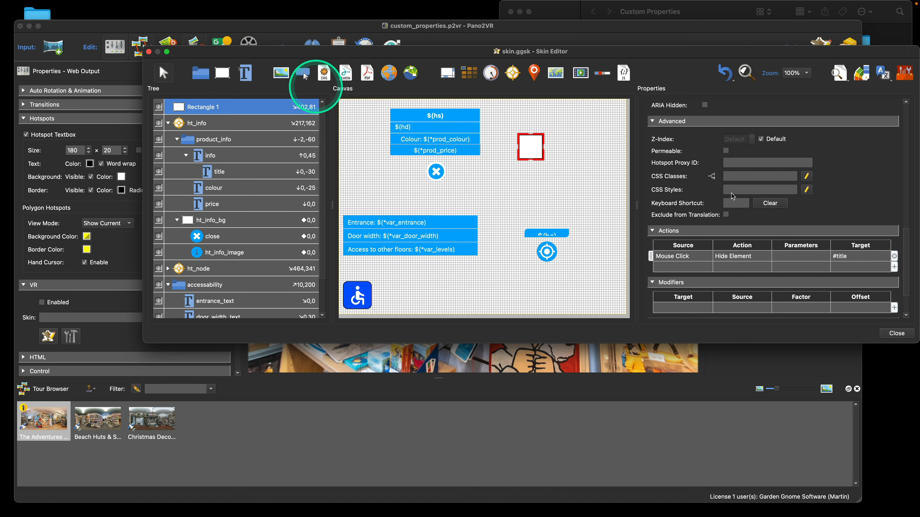
left_click(896, 333)
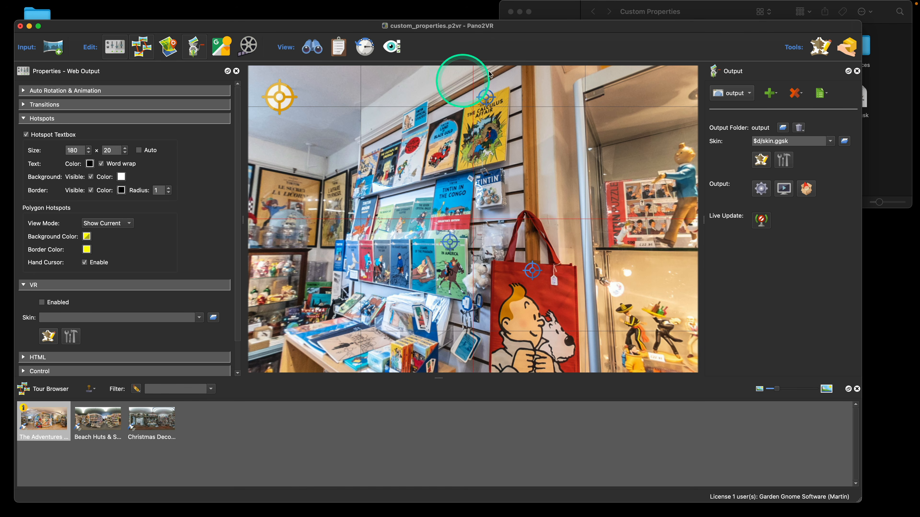
- Check The Calculus Affair hotspot's custom properties, and draw a text box about 387 px wide below the product info template in the skin
left_click(485, 97)
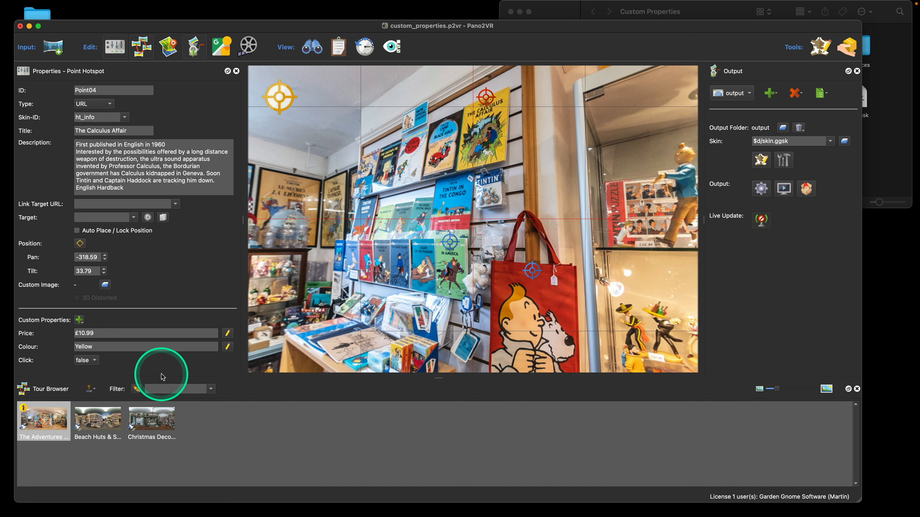
left_click(761, 160)
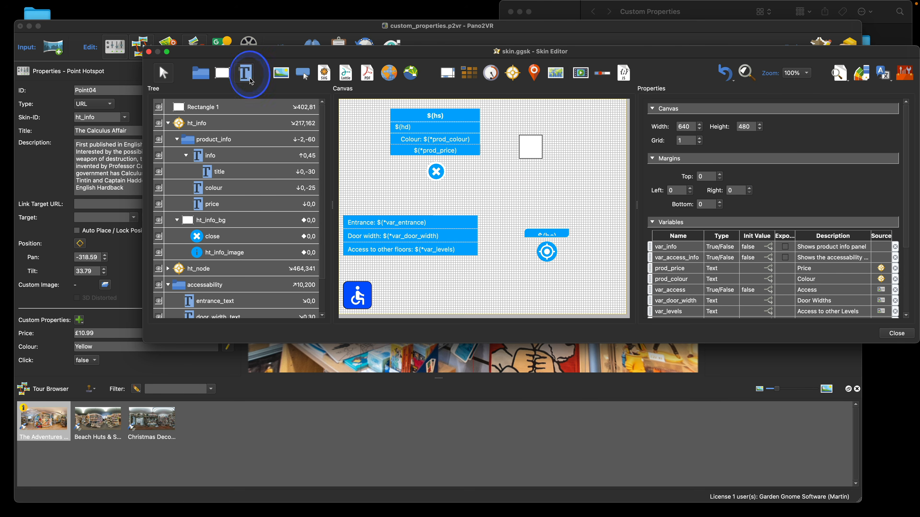
left_click_drag(428, 196, 603, 208)
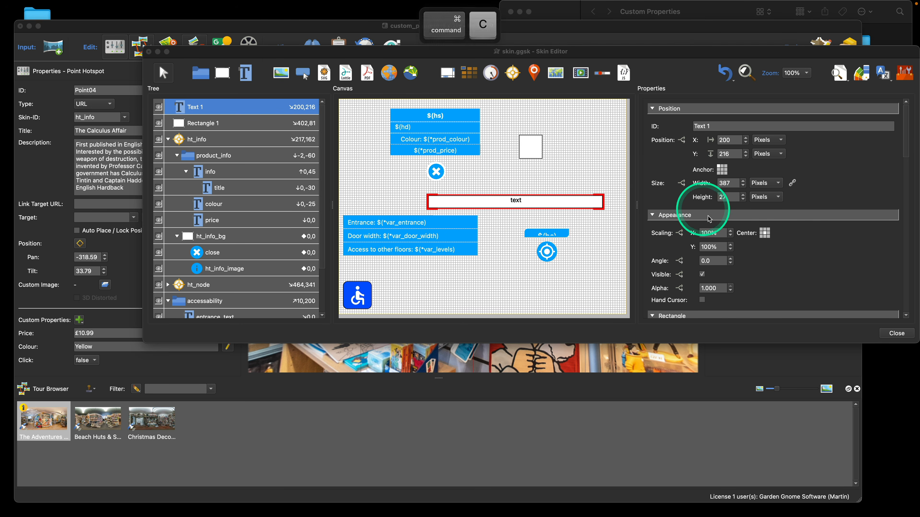
- Set the new text box's text to <a href="$(*var_url)" target="_blank">Product Page</a> and check the link in the Live Preview
scroll(780, 271, "down", 5)
double_click(698, 307)
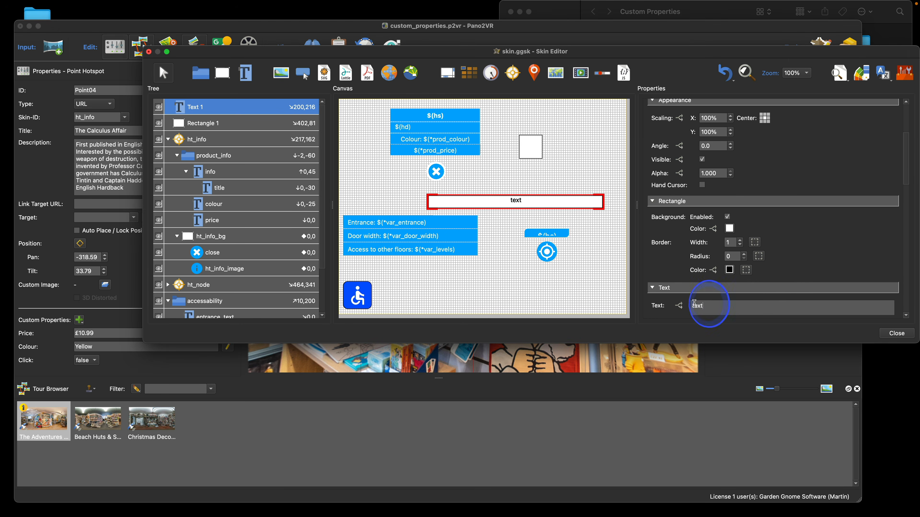
type("<a href=\"$(*var_url)\" target=\"_blank\">Product Page</a>")
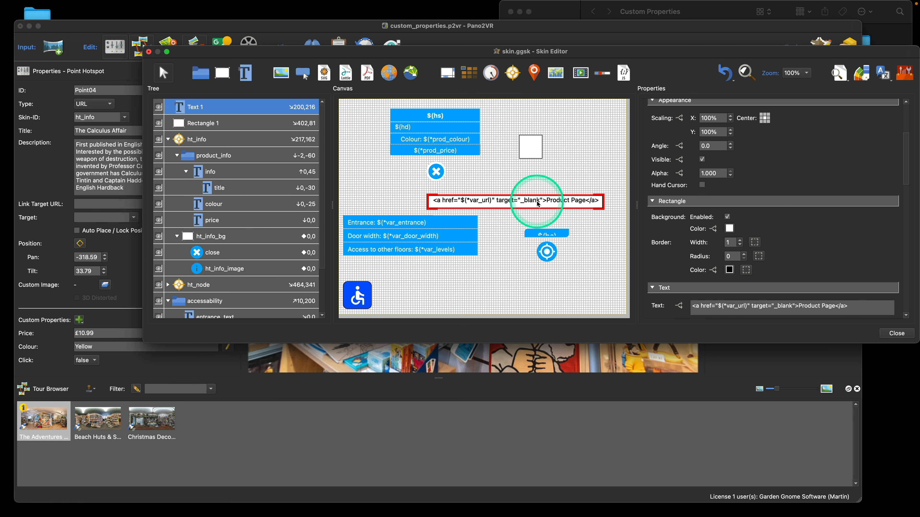
left_click(839, 73)
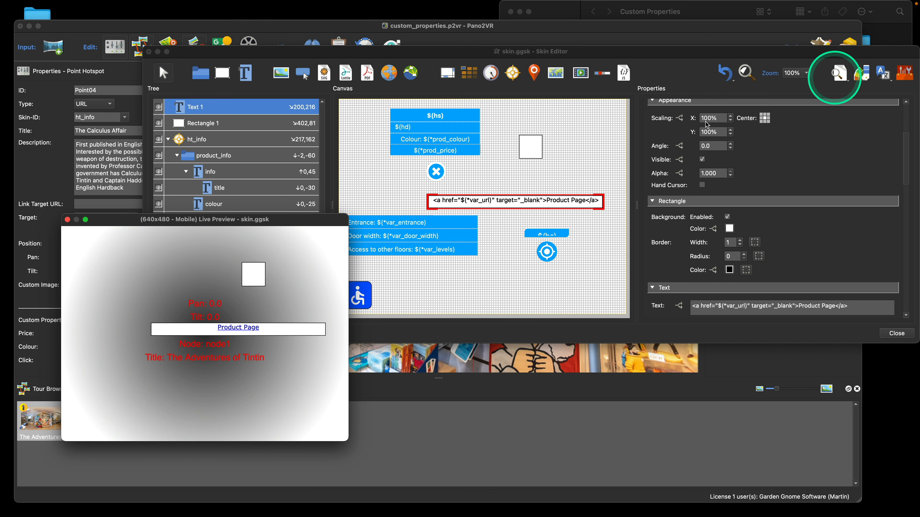
left_click_drag(322, 220, 464, 116)
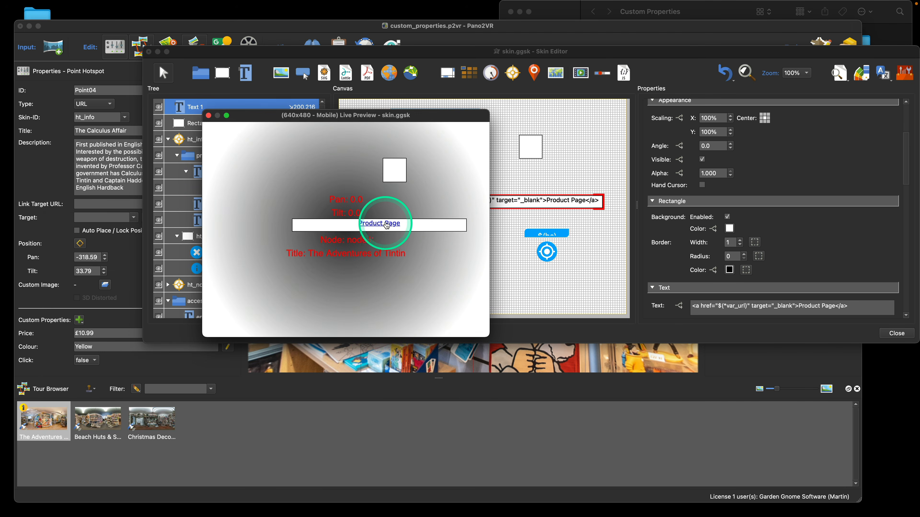